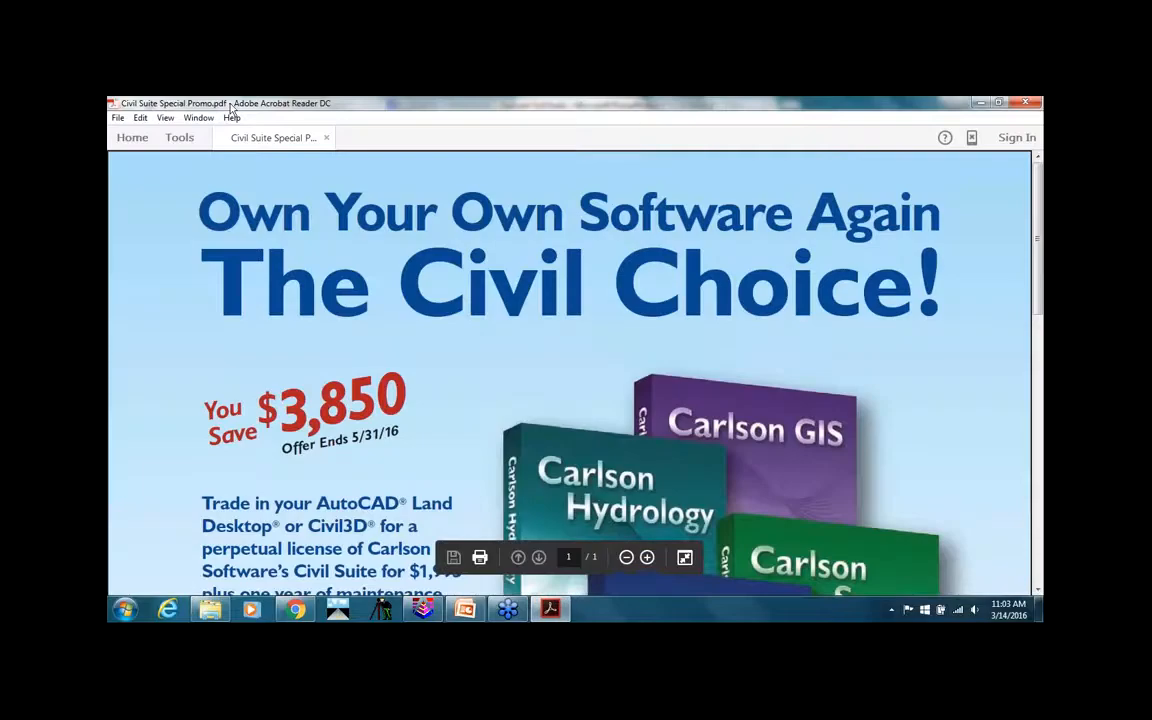
View the Civil Suite promo PDF in full-screen mode and return to the normal view.
click(165, 118)
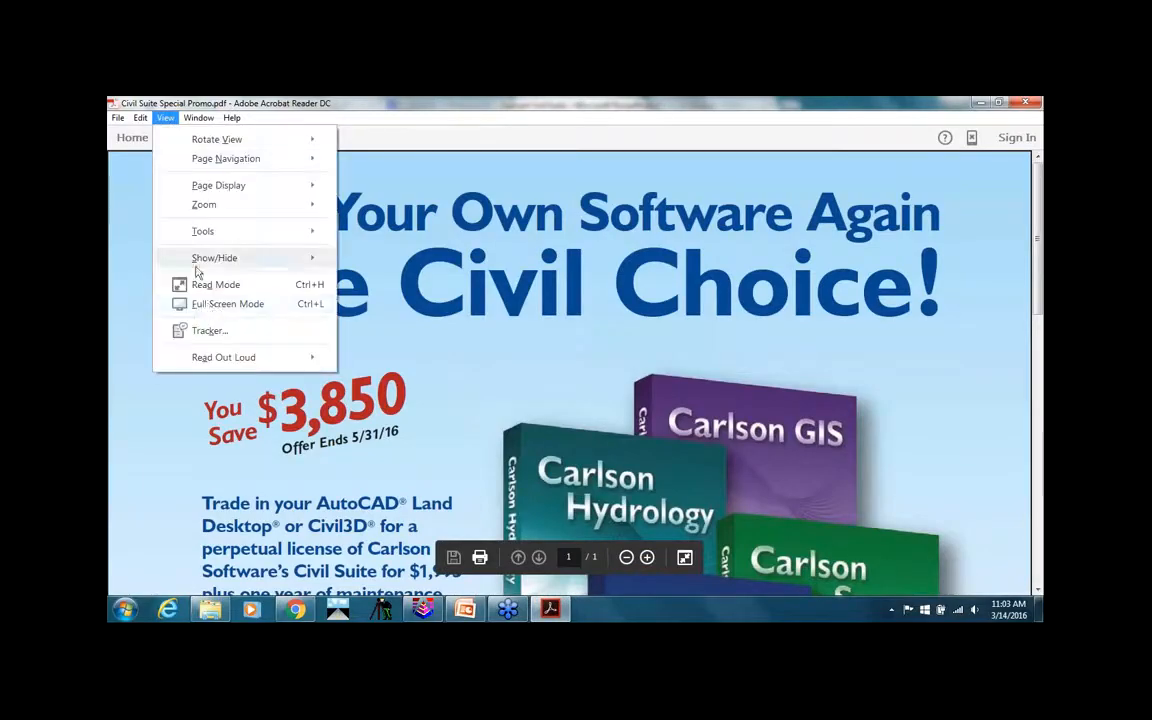
click(208, 306)
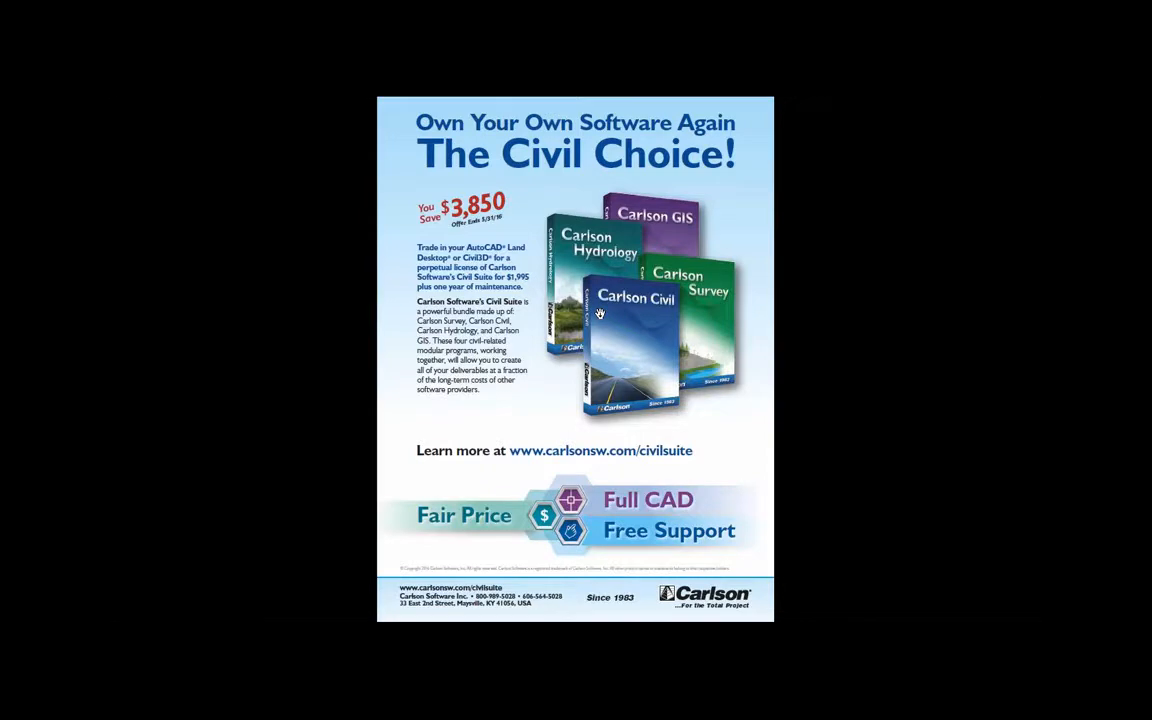
key(Escape)
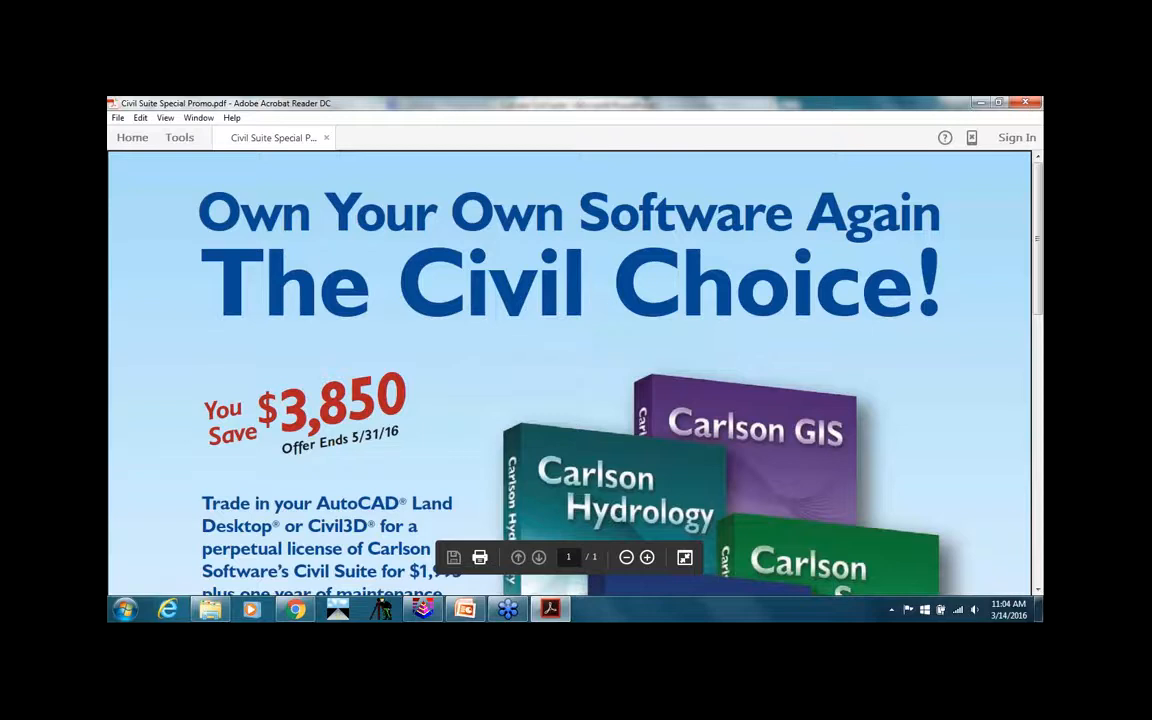
Close the promo PDF and the PowerPoint presentation, and minimize the browser to switch to Carlson Civil 2016.
key(alt+F4)
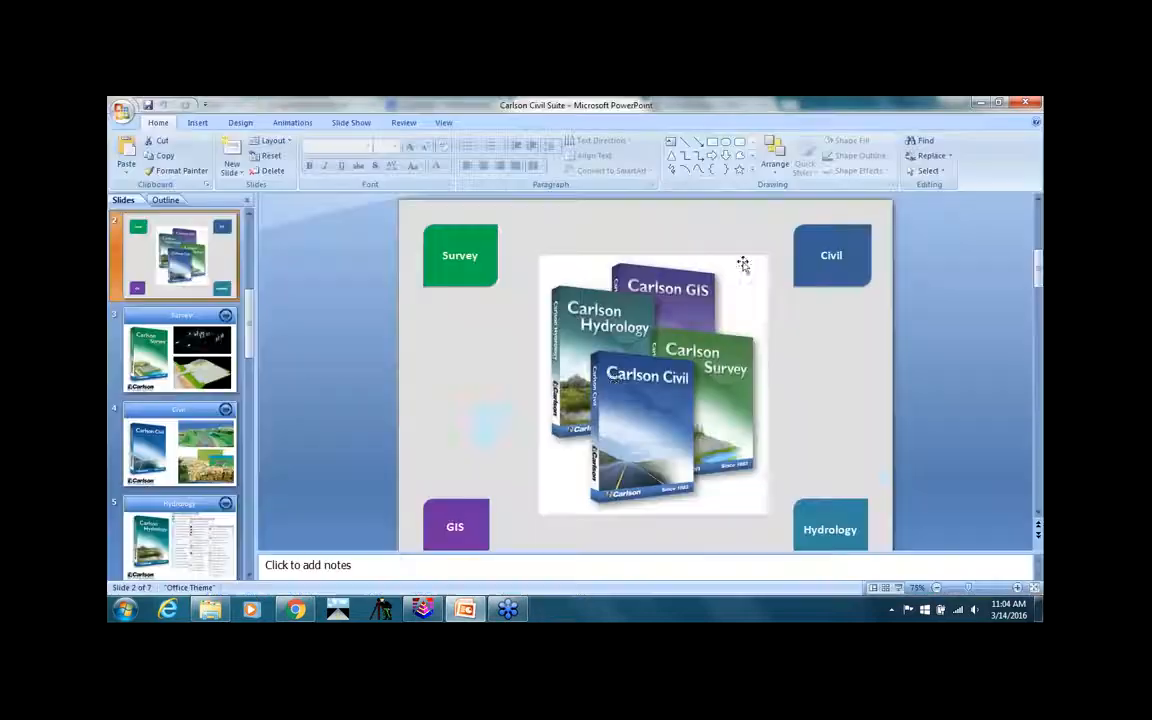
click(1020, 105)
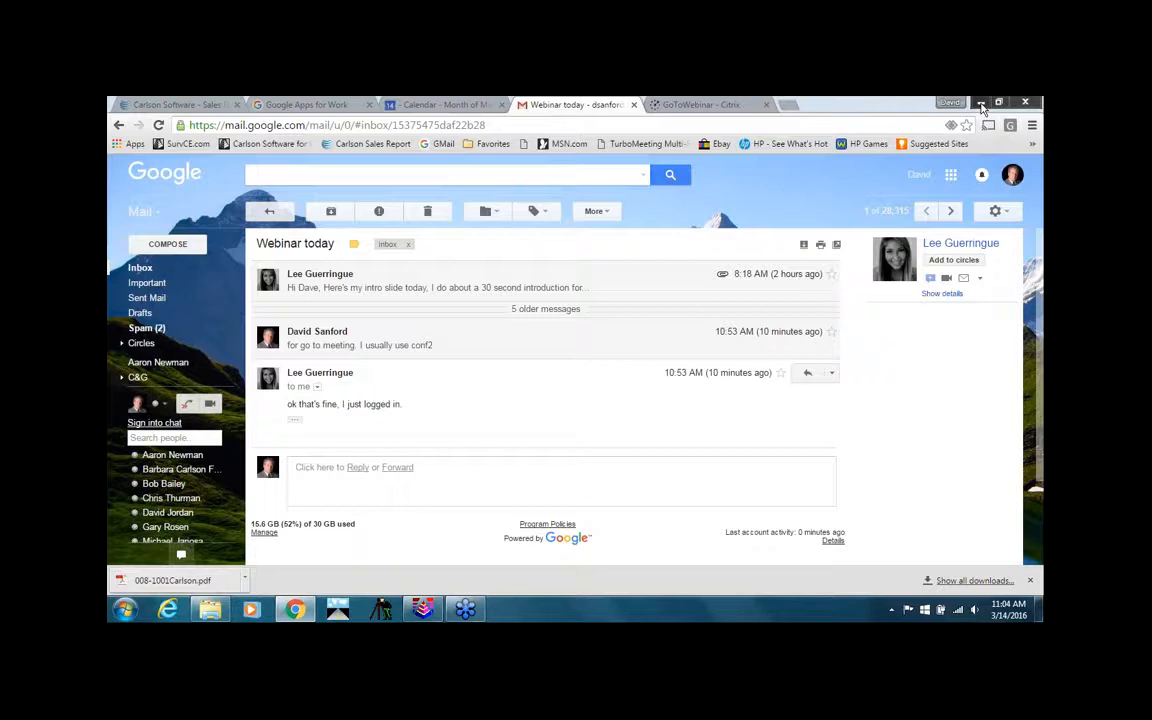
click(982, 104)
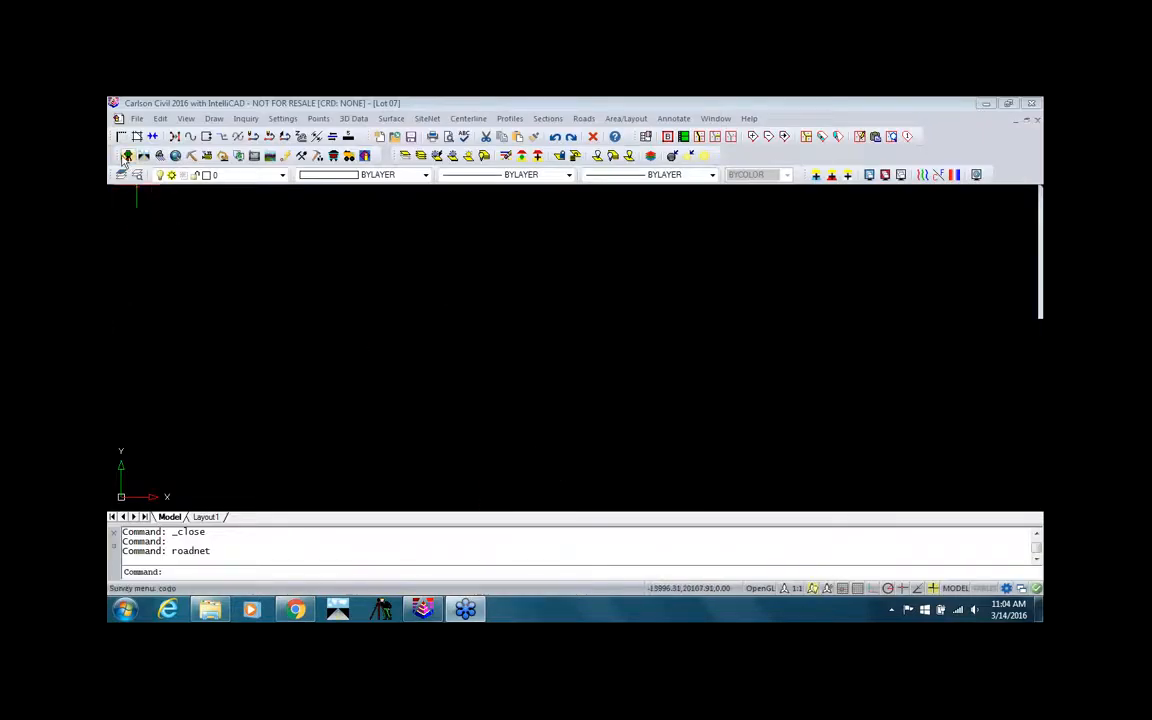
Undock the module toolbar and cycle through the Survey, Civil, Hydrology and GIS modules, returning to Survey.
drag(124, 157, 374, 224)
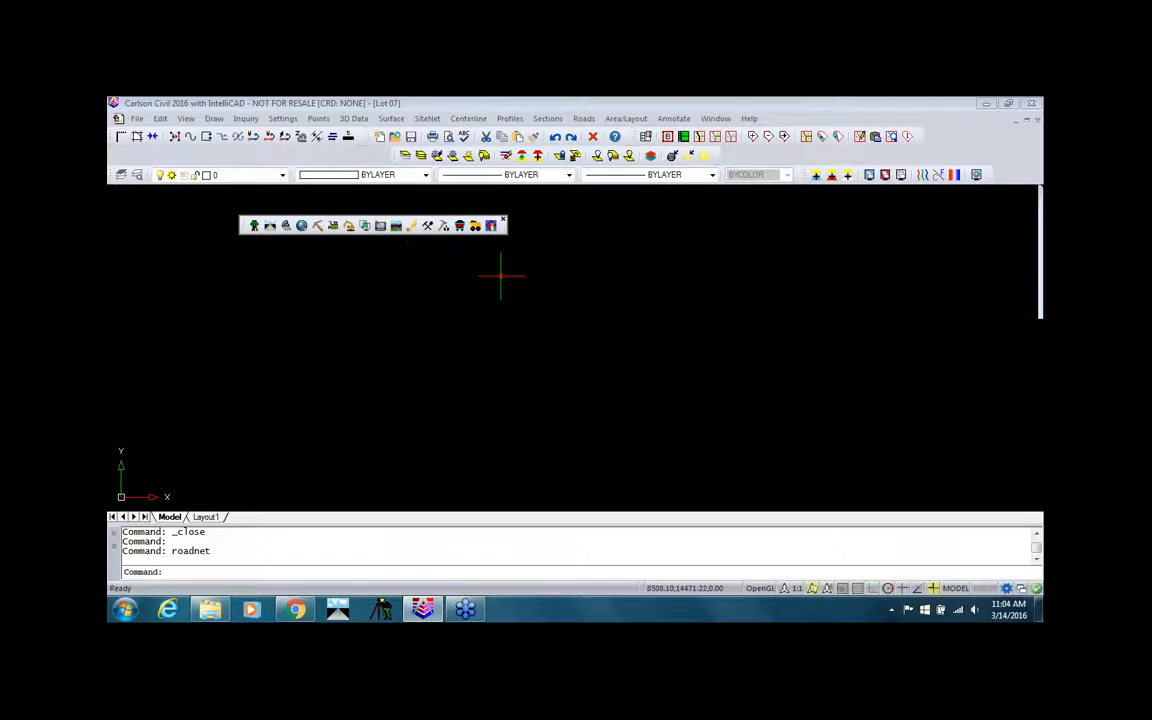
click(254, 227)
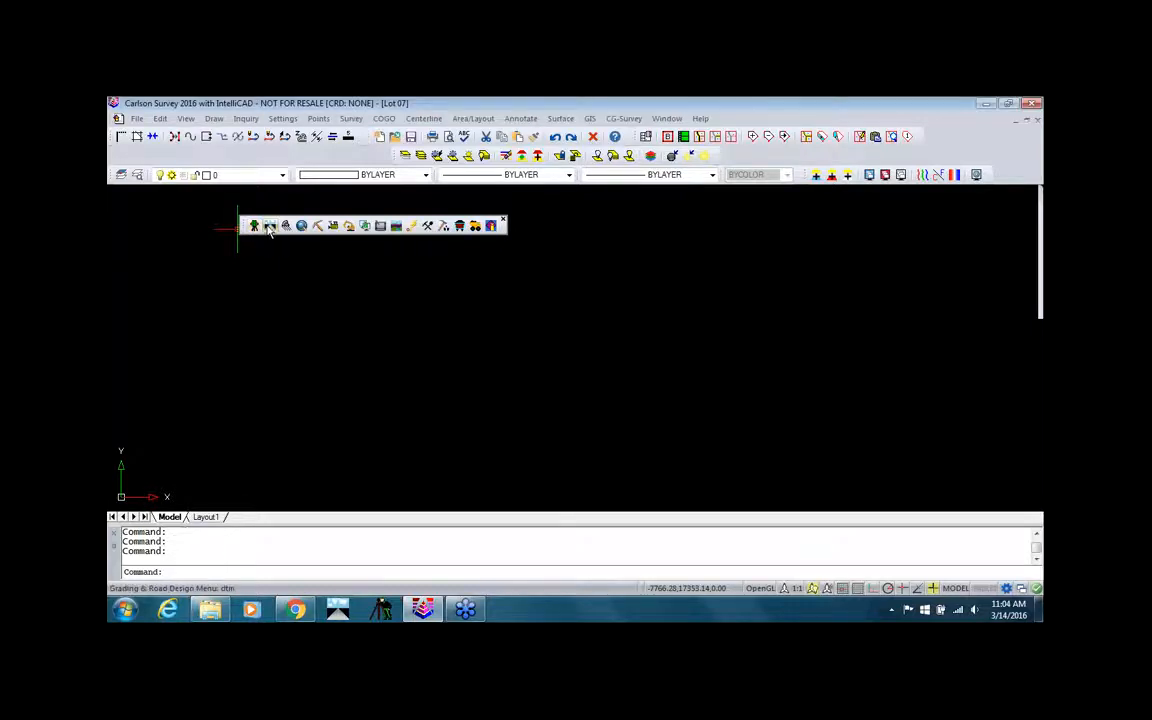
click(269, 227)
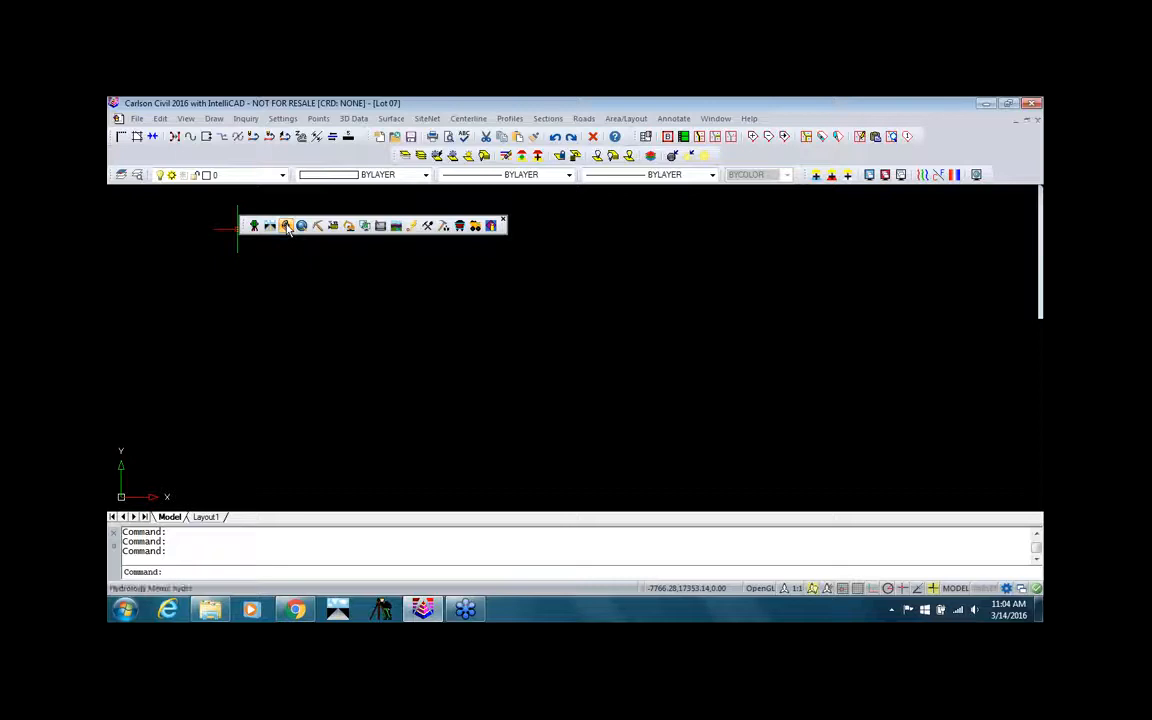
click(285, 227)
click(302, 227)
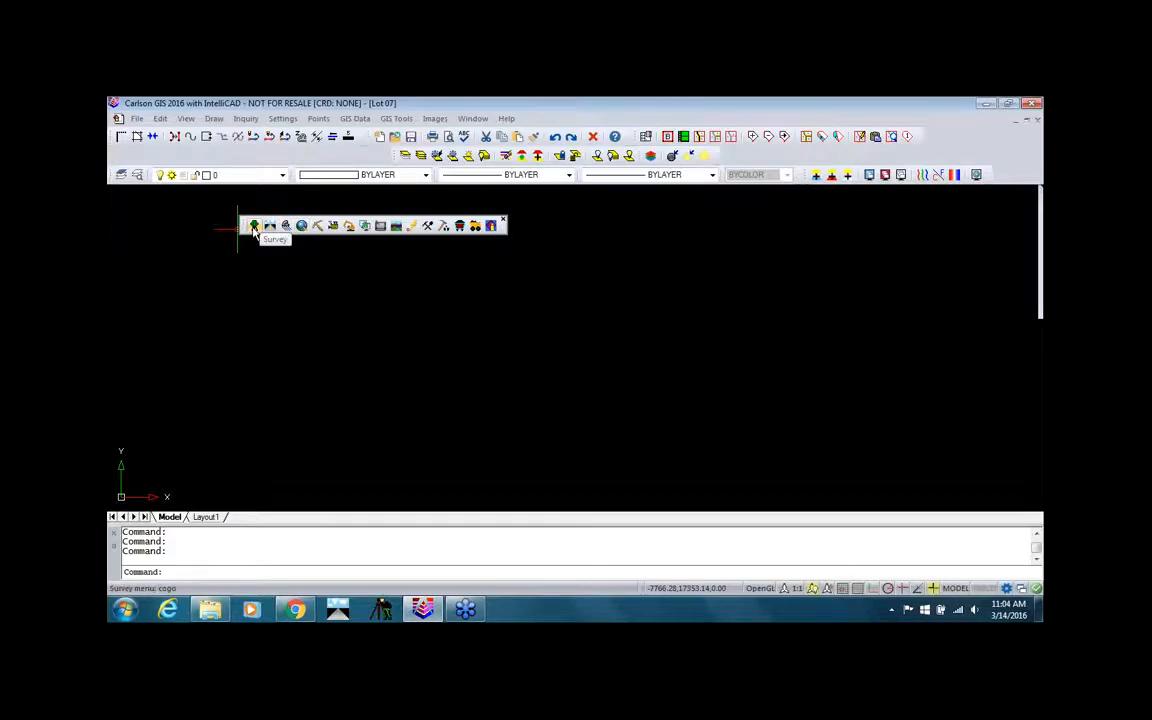
click(254, 227)
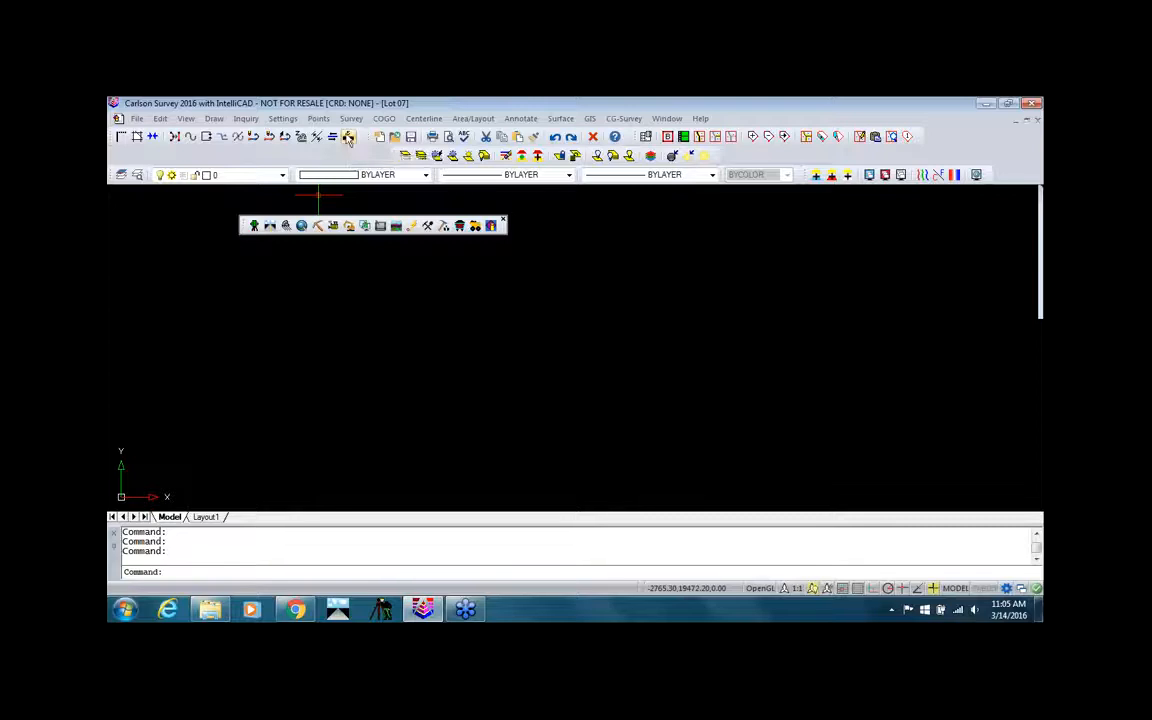
Set up a Text/ASCII point import with lot 07.txt as the source file.
click(318, 118)
click(340, 181)
click(517, 189)
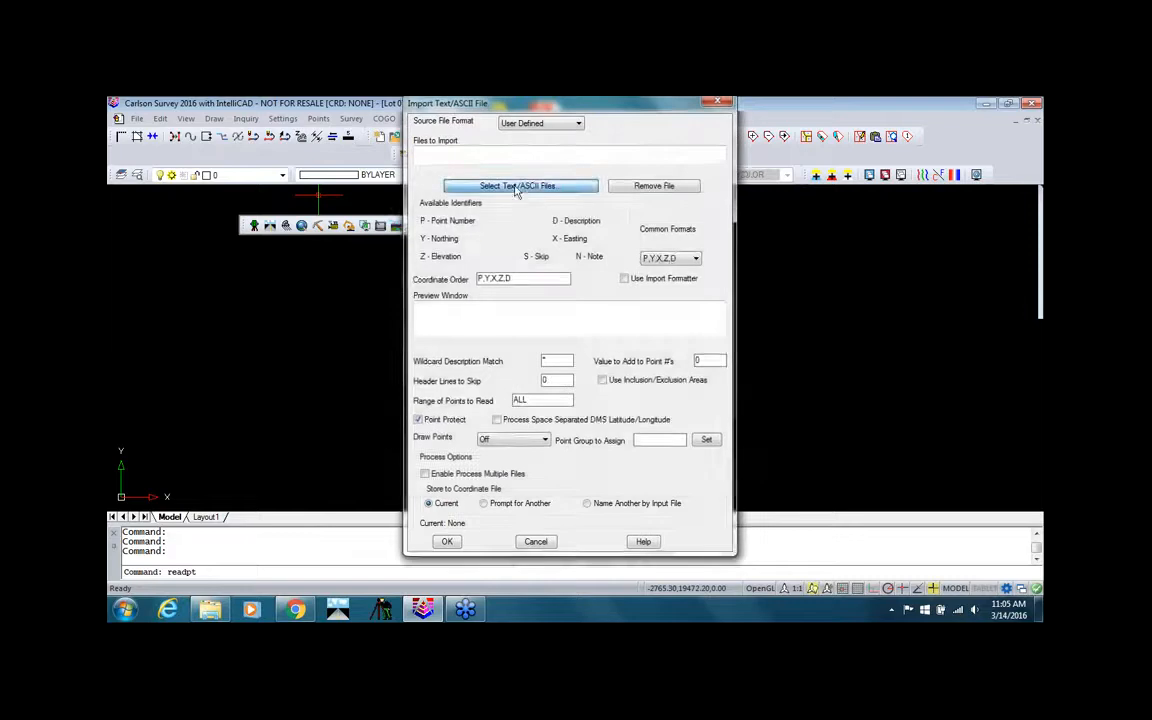
click(330, 376)
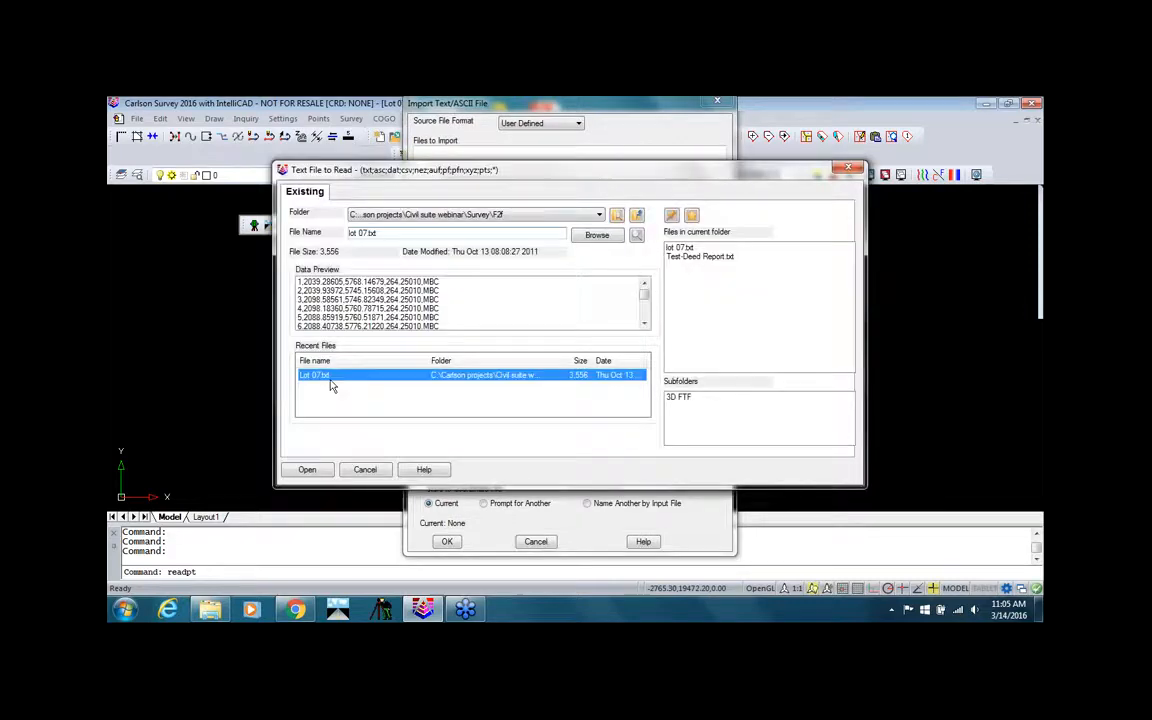
click(307, 469)
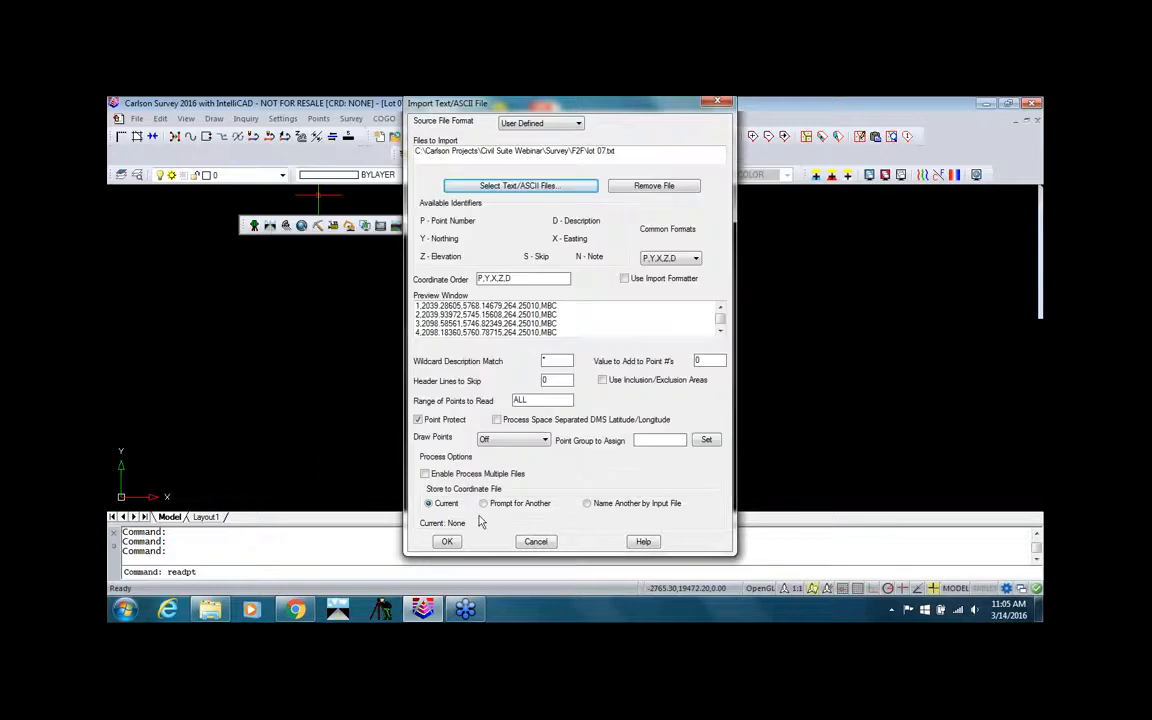
Run the import, storing the points in the existing coordinate file Lot7.crd.
click(447, 542)
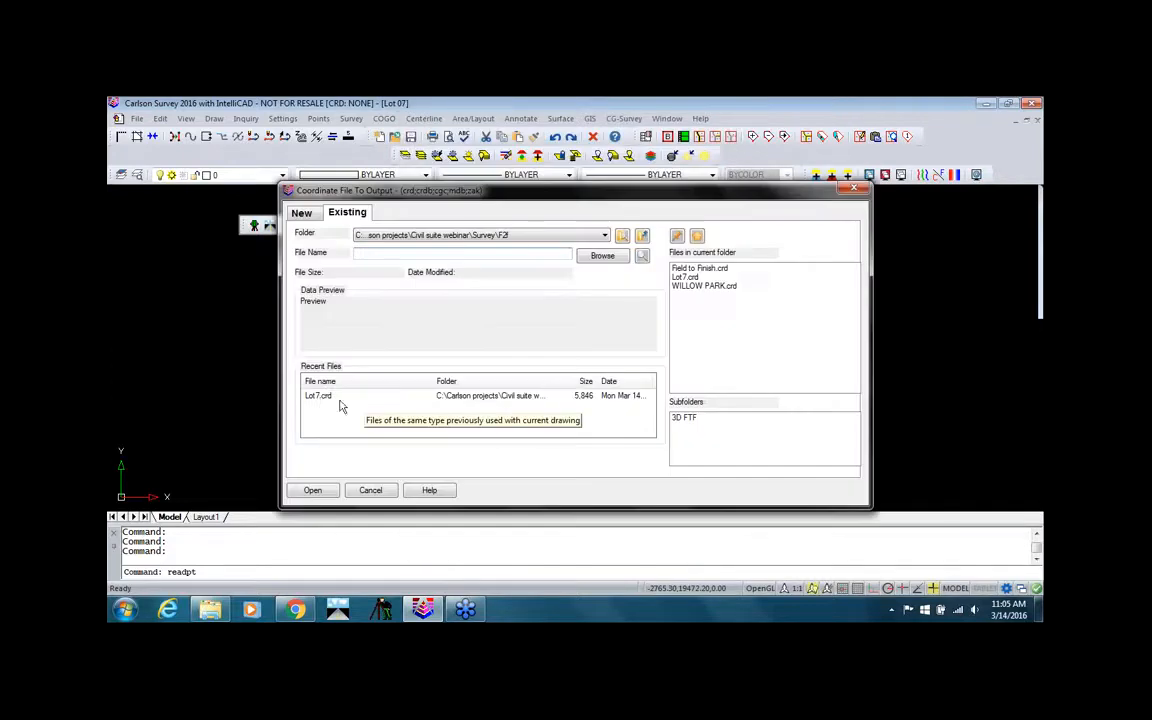
click(340, 396)
click(314, 491)
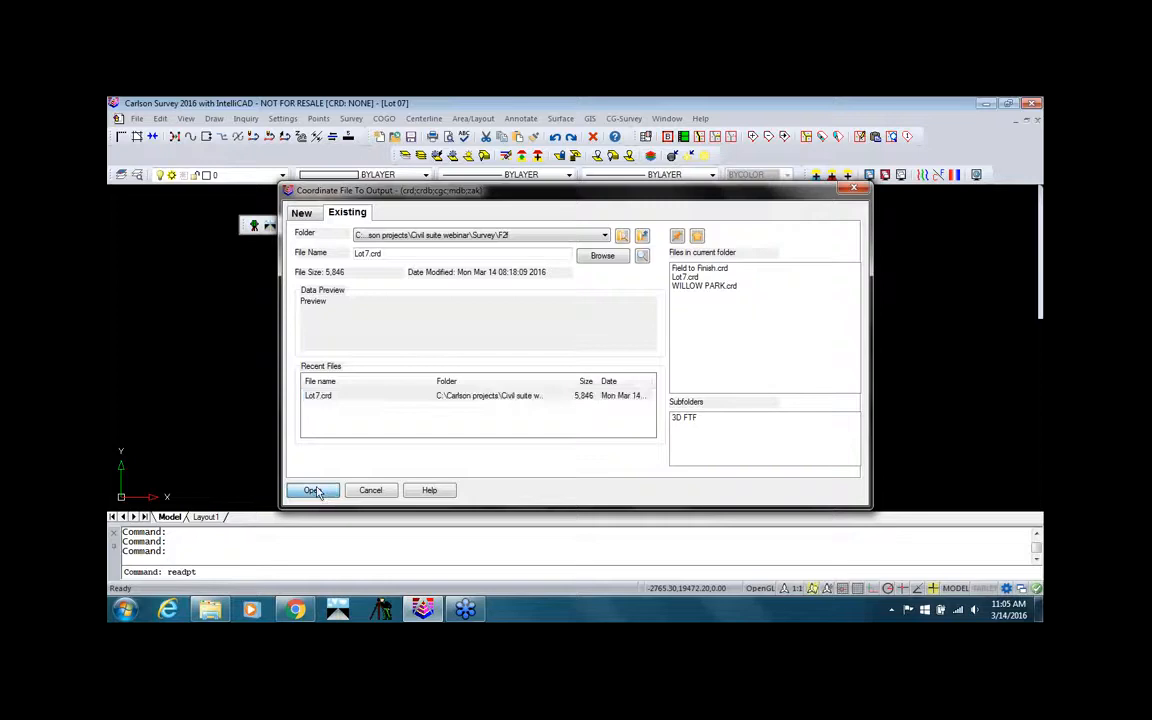
click(642, 384)
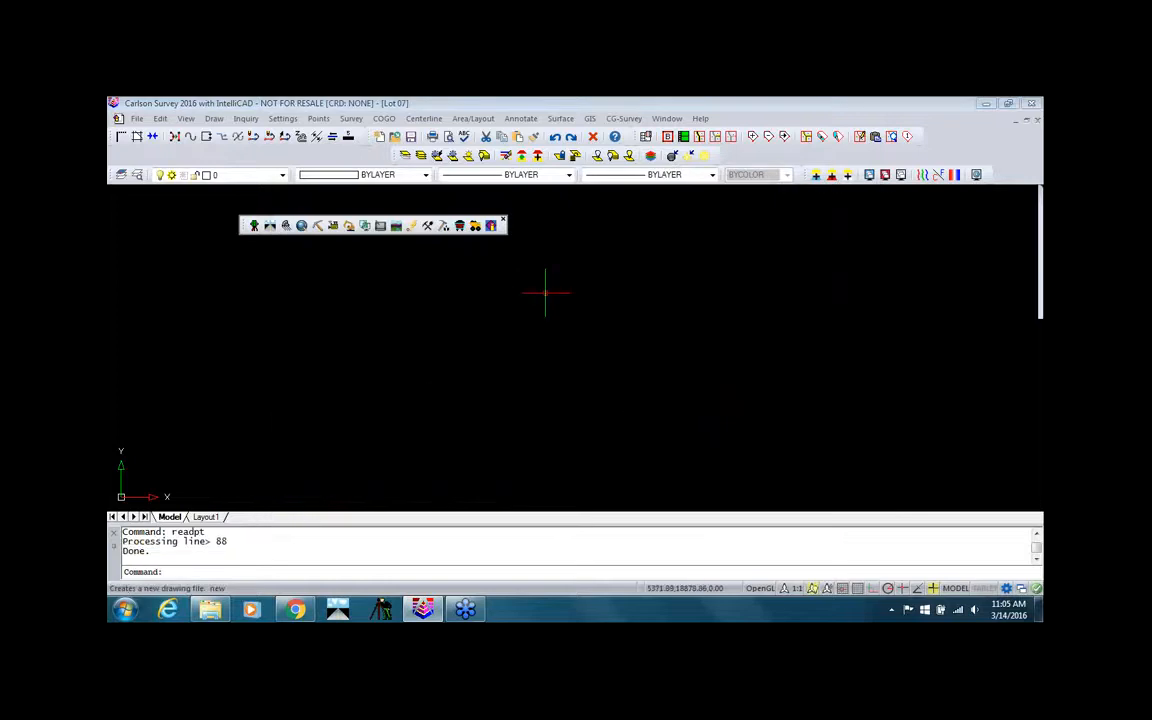
List all points from Lot7.crd in a List Points report, and close the report.
click(318, 118)
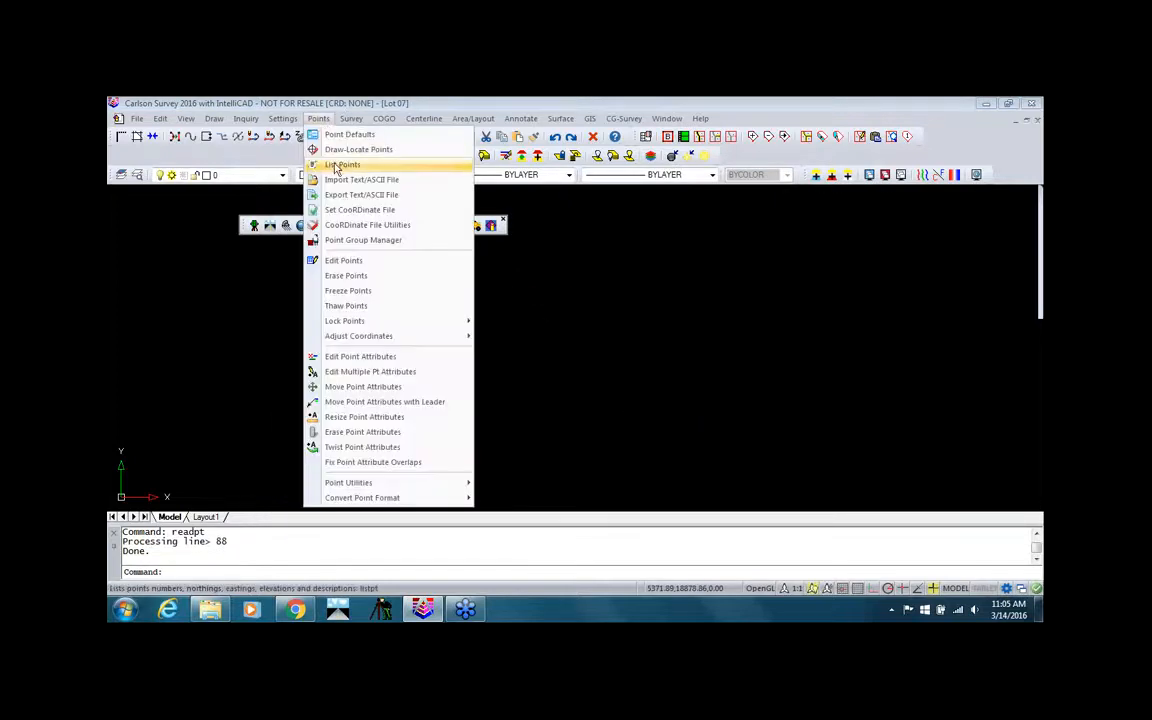
click(336, 164)
click(325, 398)
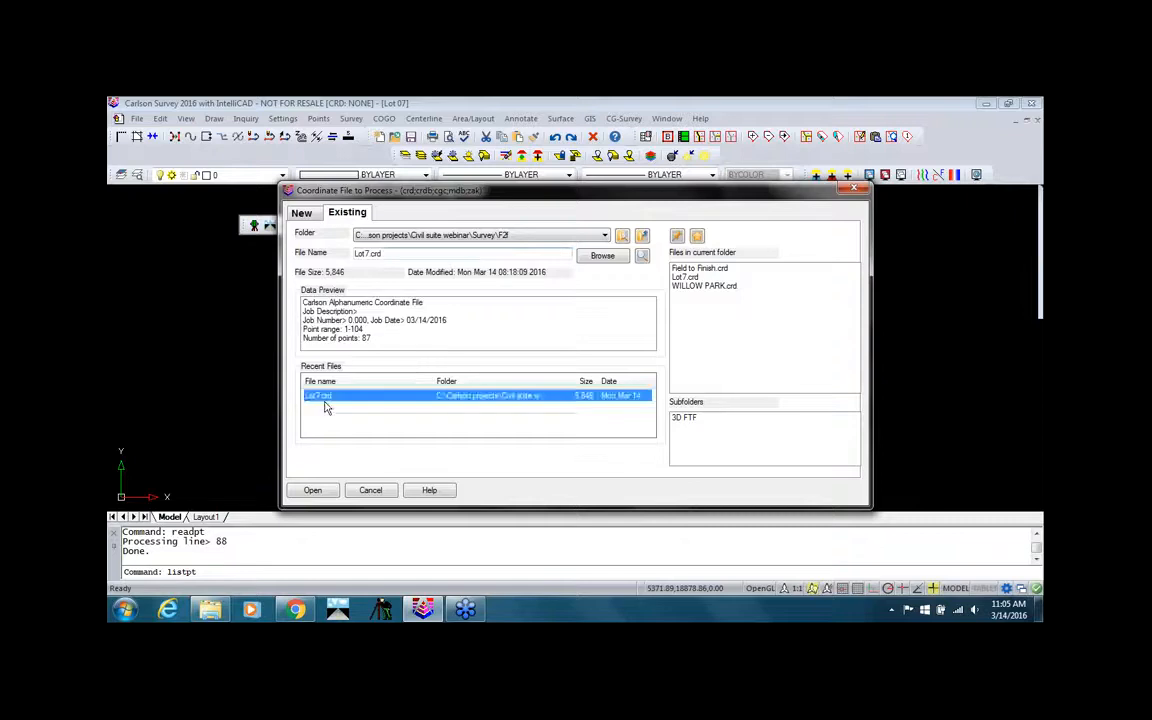
click(318, 491)
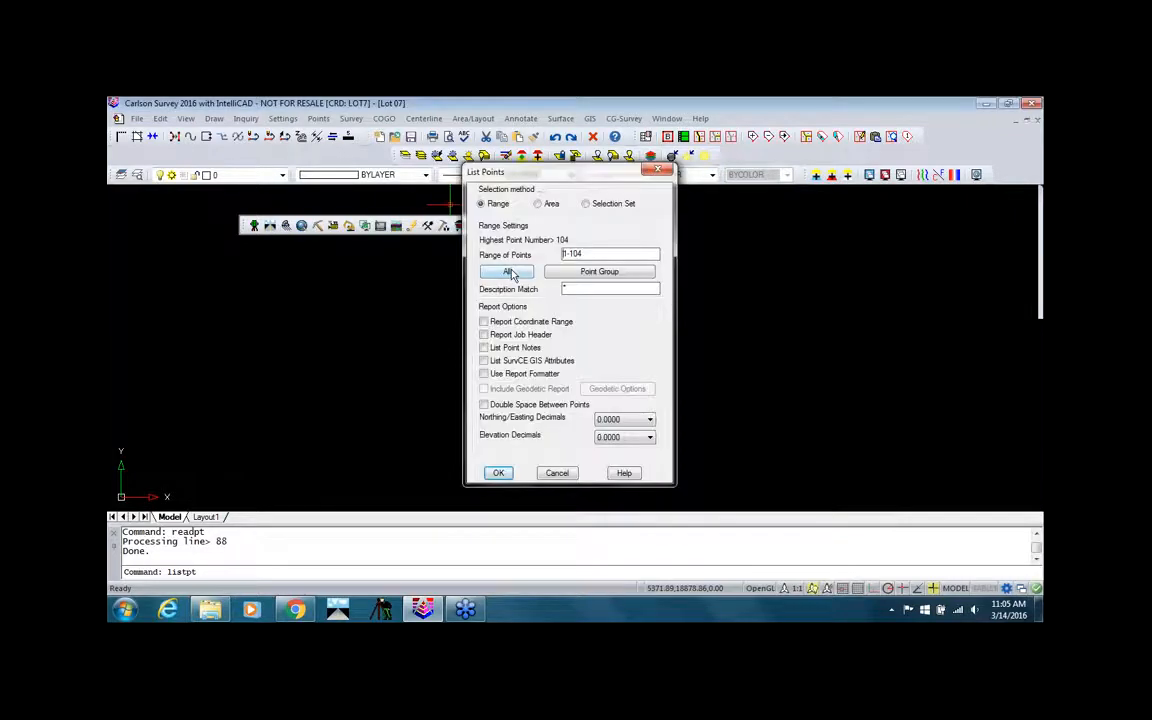
click(511, 274)
click(498, 472)
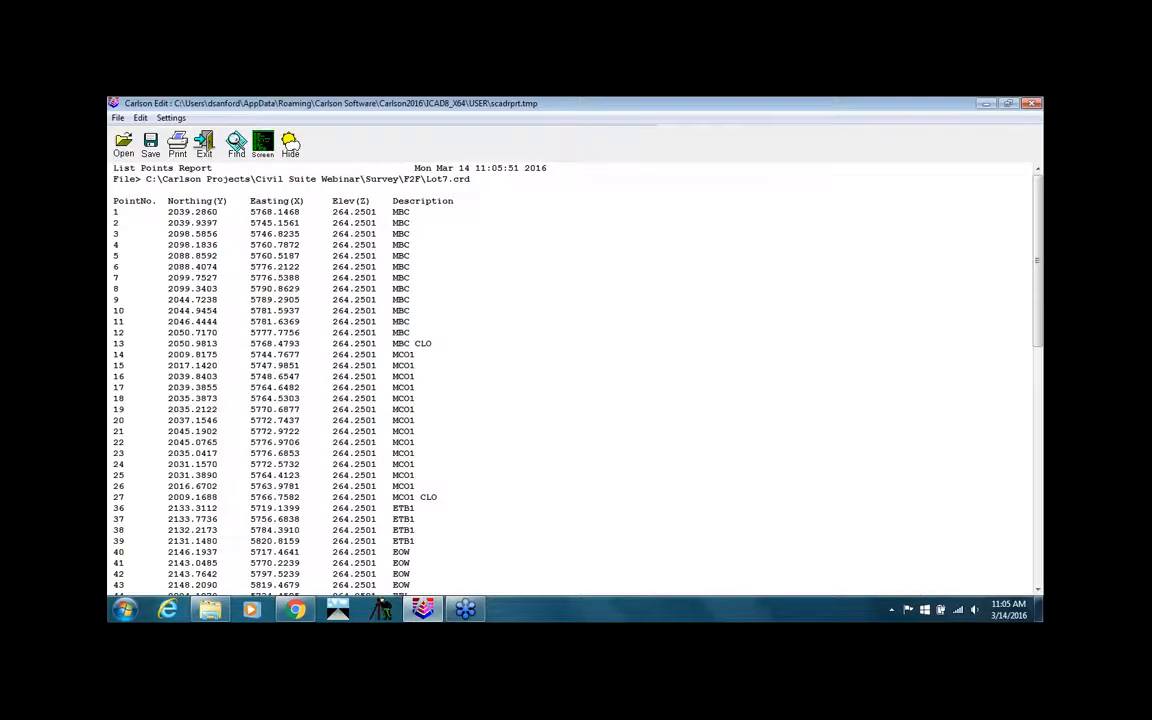
click(1031, 104)
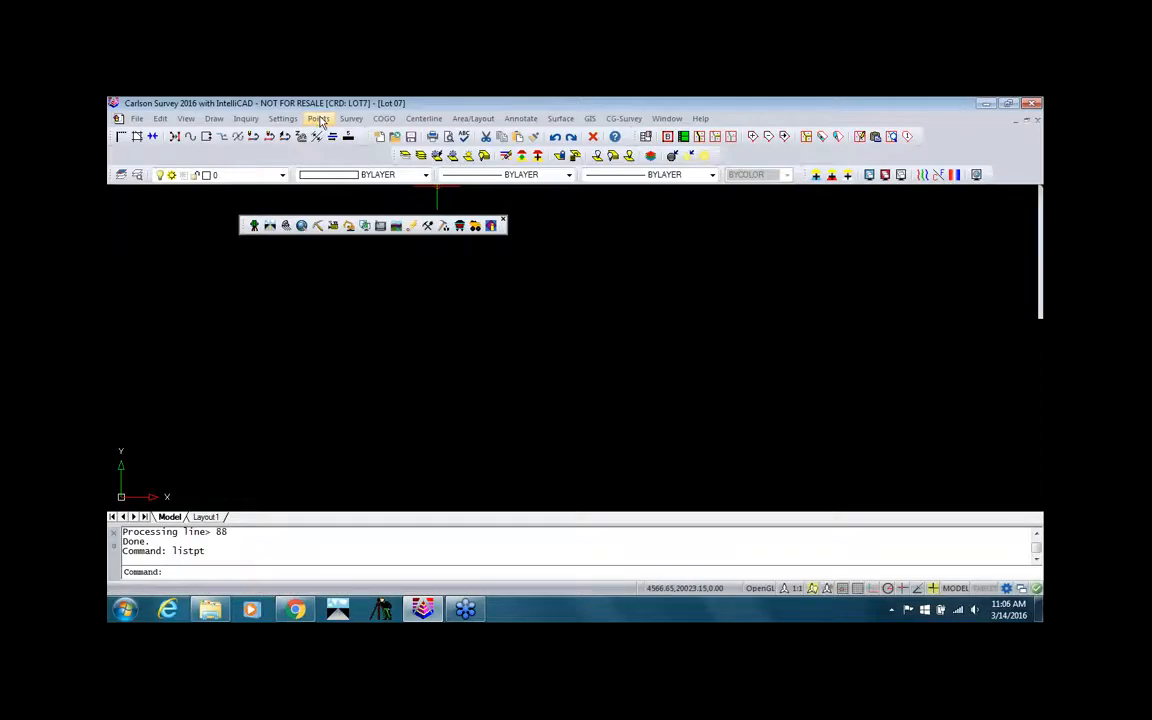
Draw all points from Lot7.crd, layered by description with the layer prefix PT_.
click(319, 119)
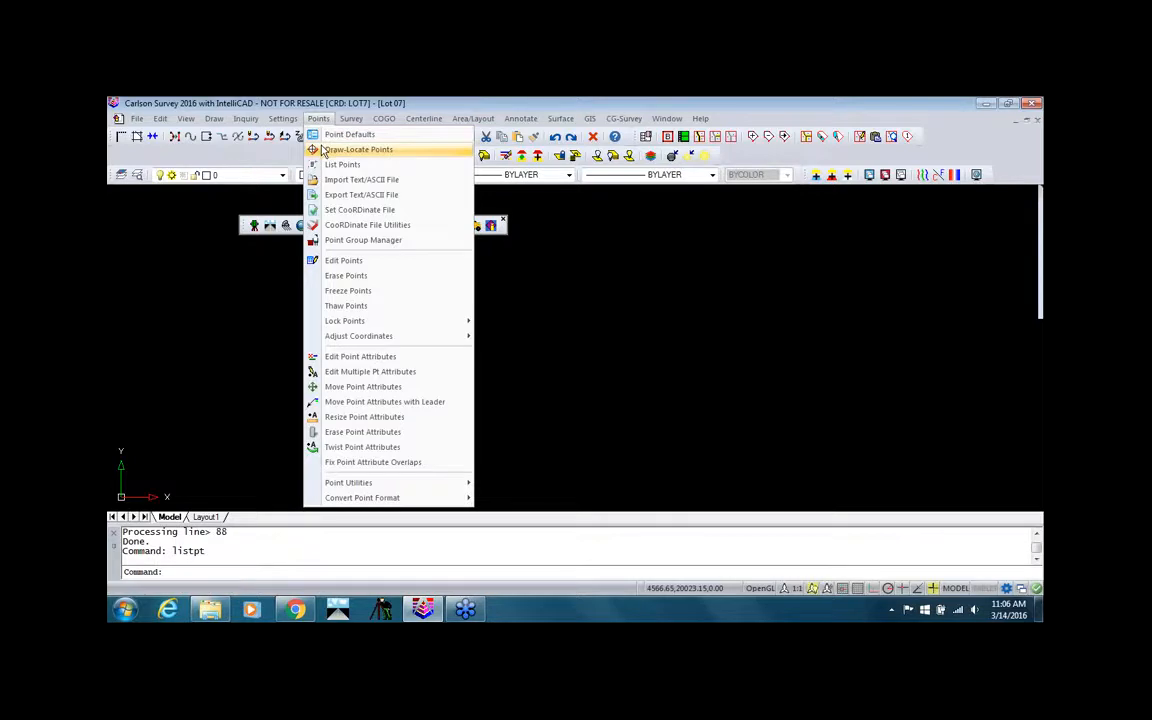
click(355, 149)
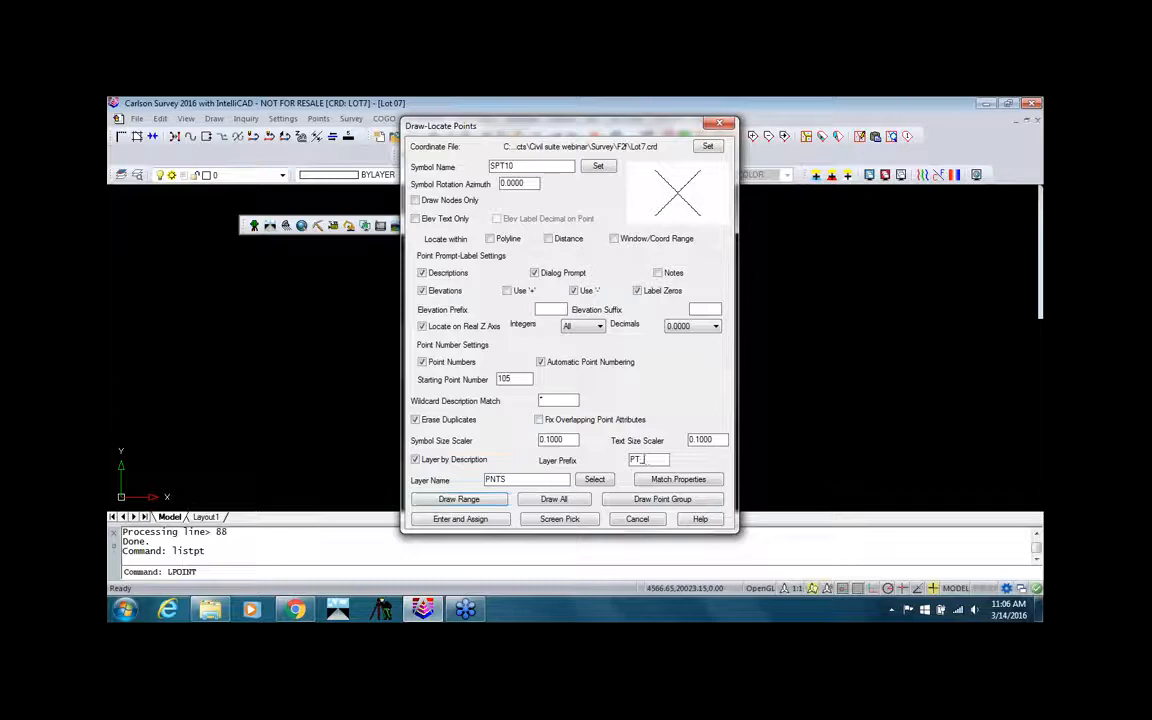
click(554, 499)
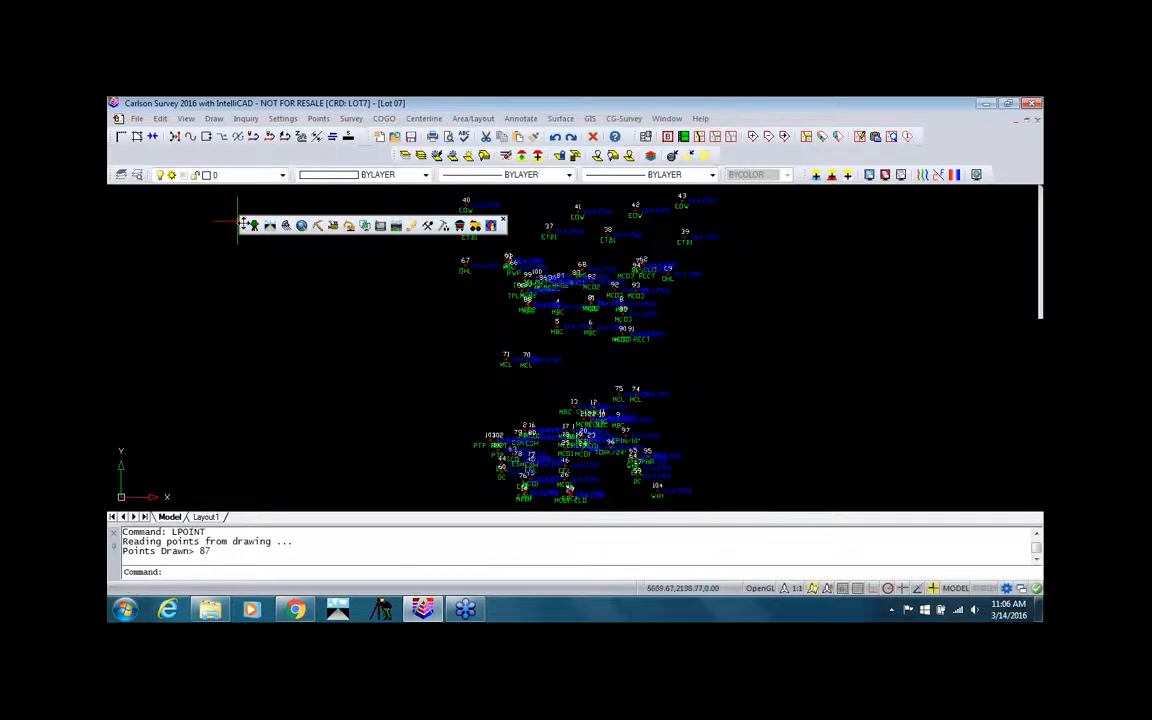
Dock the floating module toolbar back among the toolbars above the drawing.
mouse_move(231, 205)
mouse_down()
mouse_move(160, 150)
mouse_move(135, 142)
mouse_move(125, 170)
mouse_up()
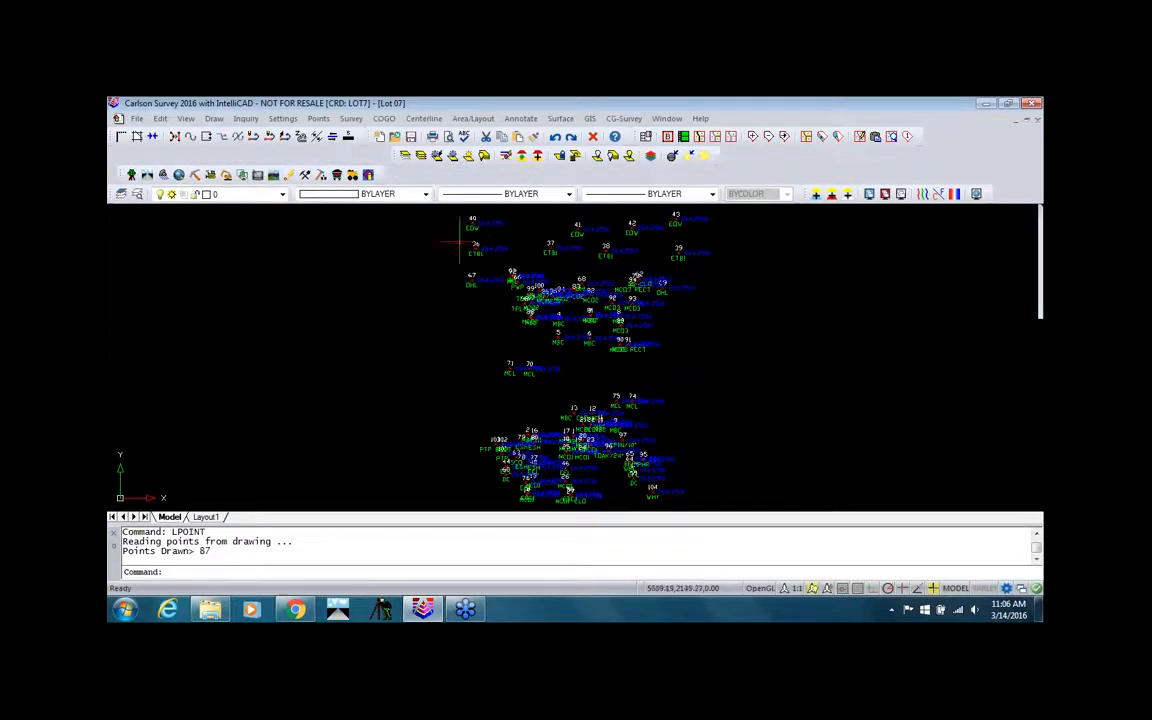
drag(120, 174, 121, 157)
Isolate the layer of the MBC building corner points.
click(407, 158)
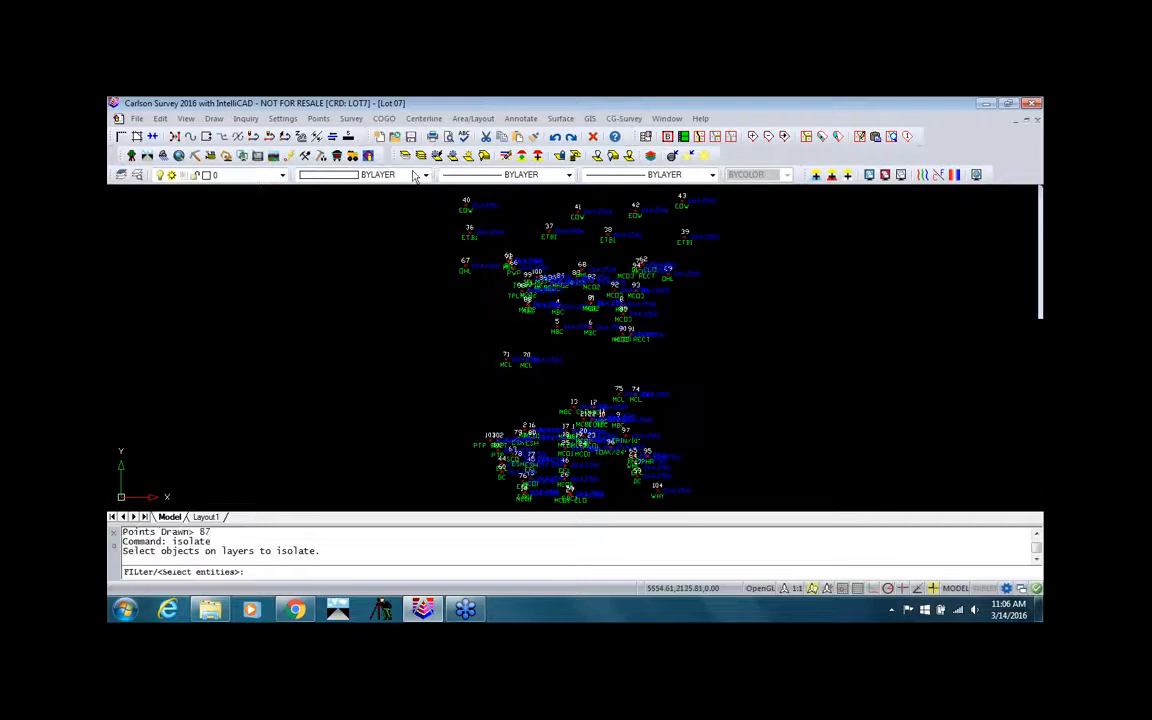
click(570, 323)
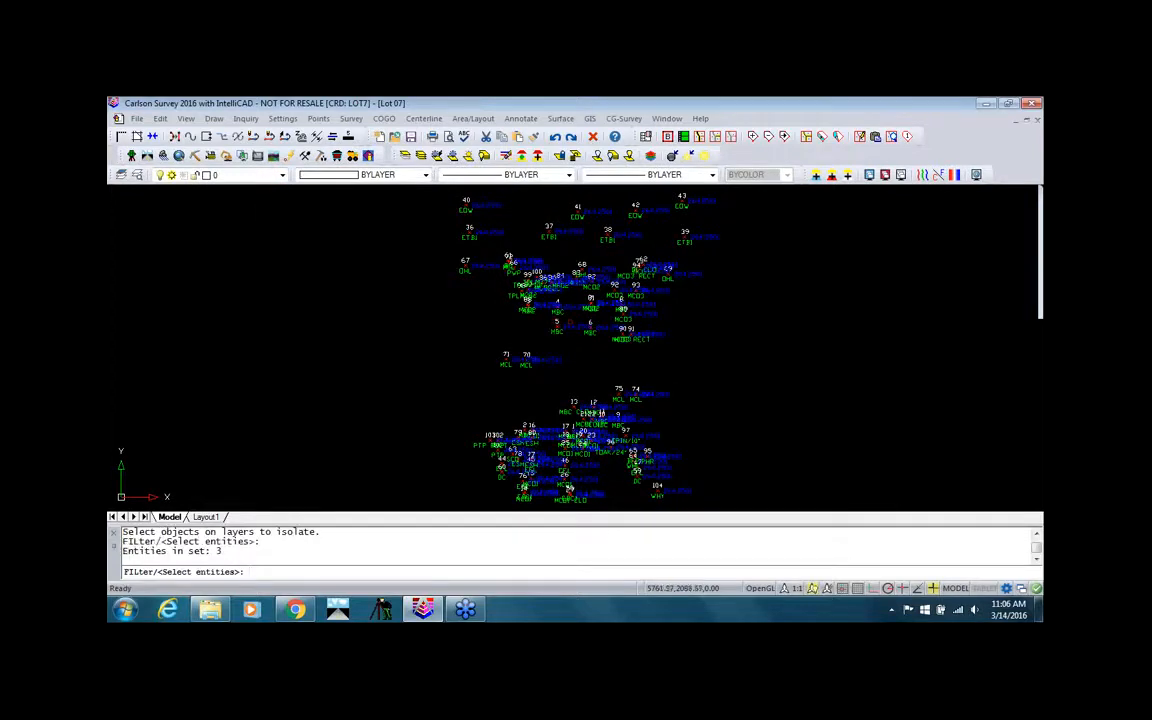
key(Return)
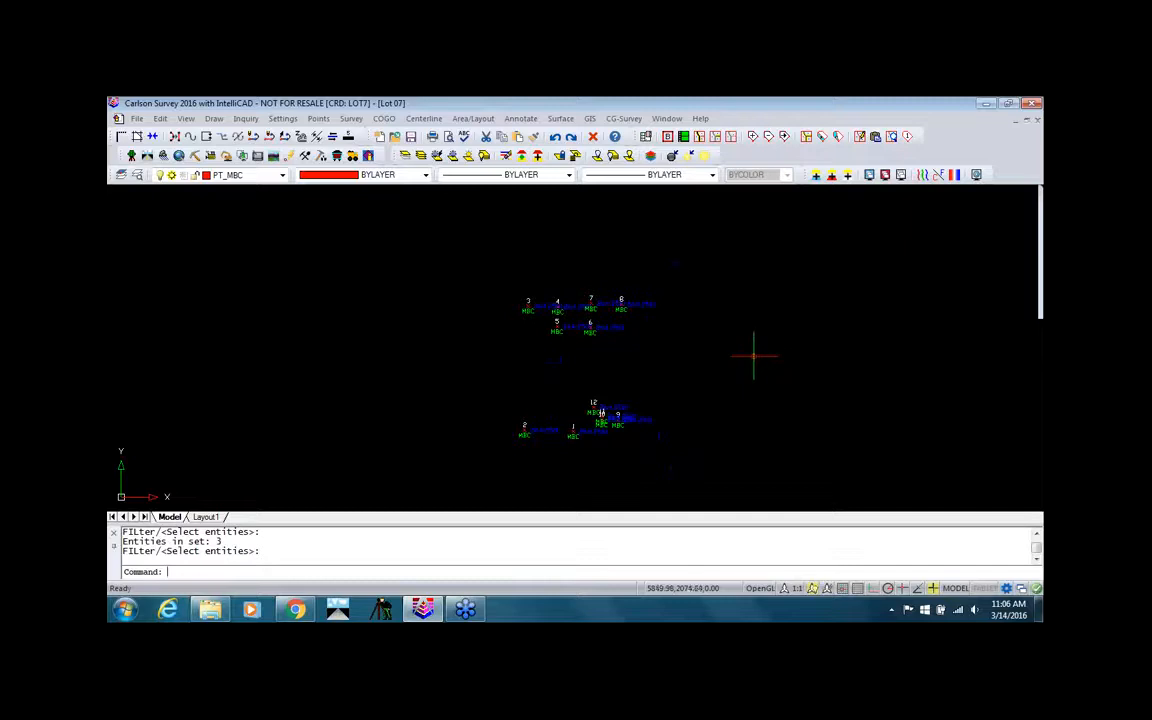
Start a 2D polyline with its layer set to BLDG.
click(186, 119)
mouse_move(214, 119)
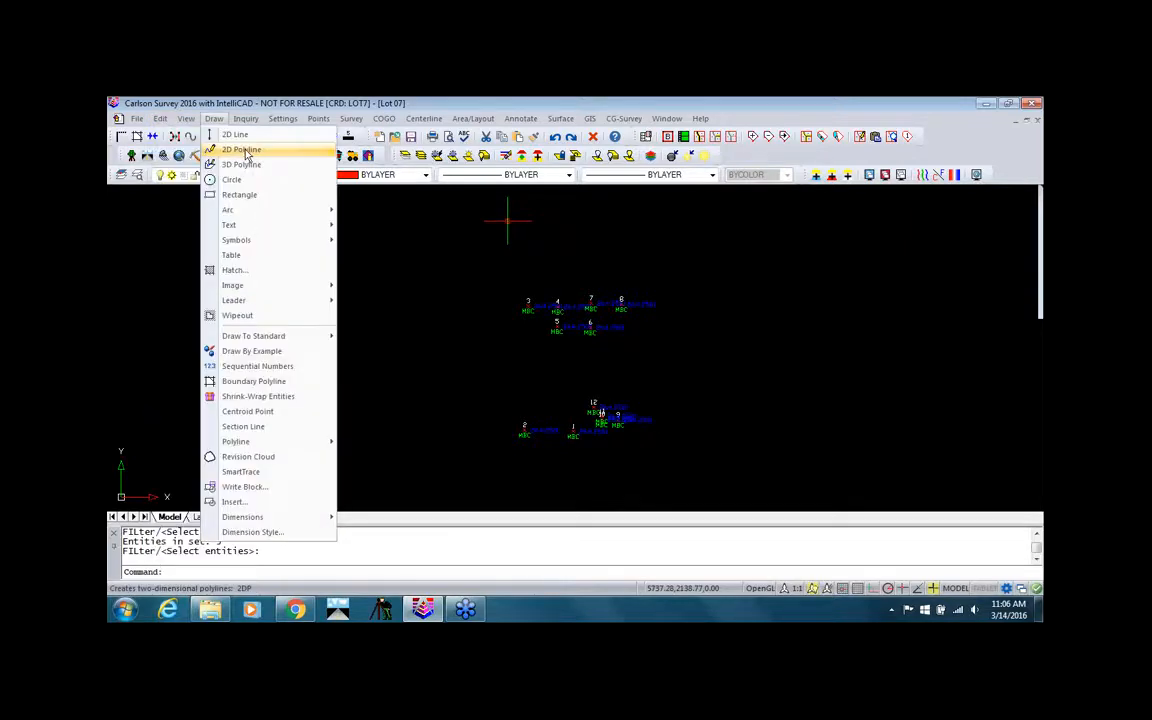
click(245, 150)
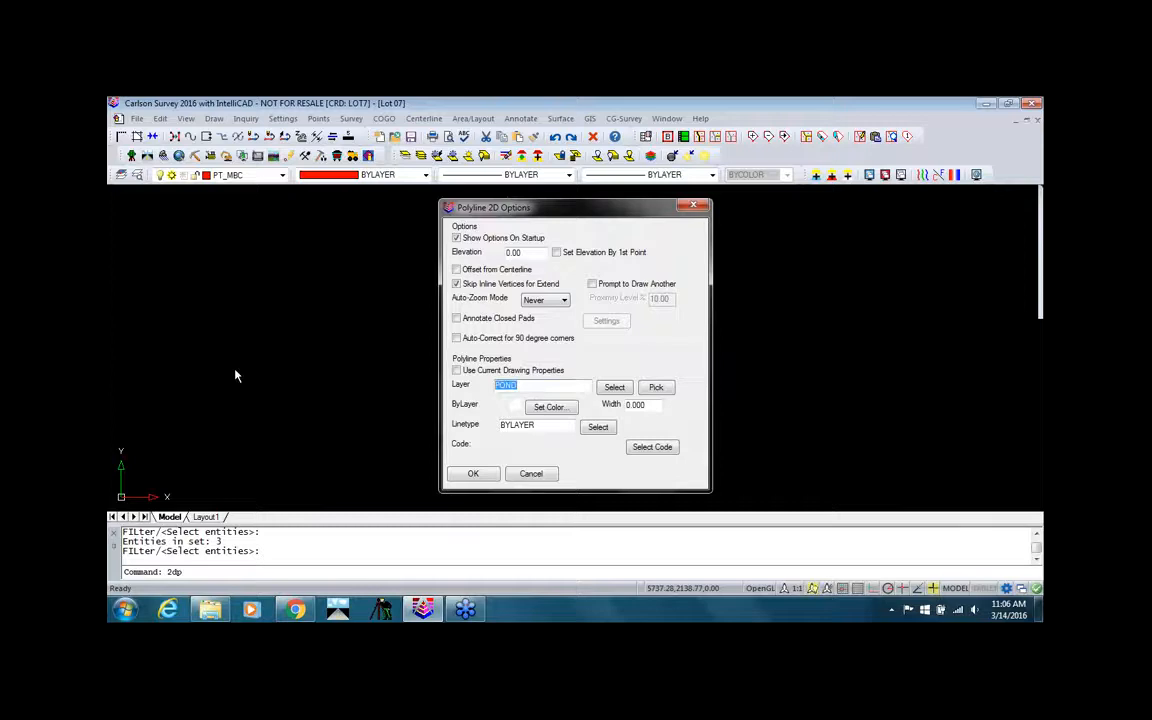
text(bldg)
click(473, 473)
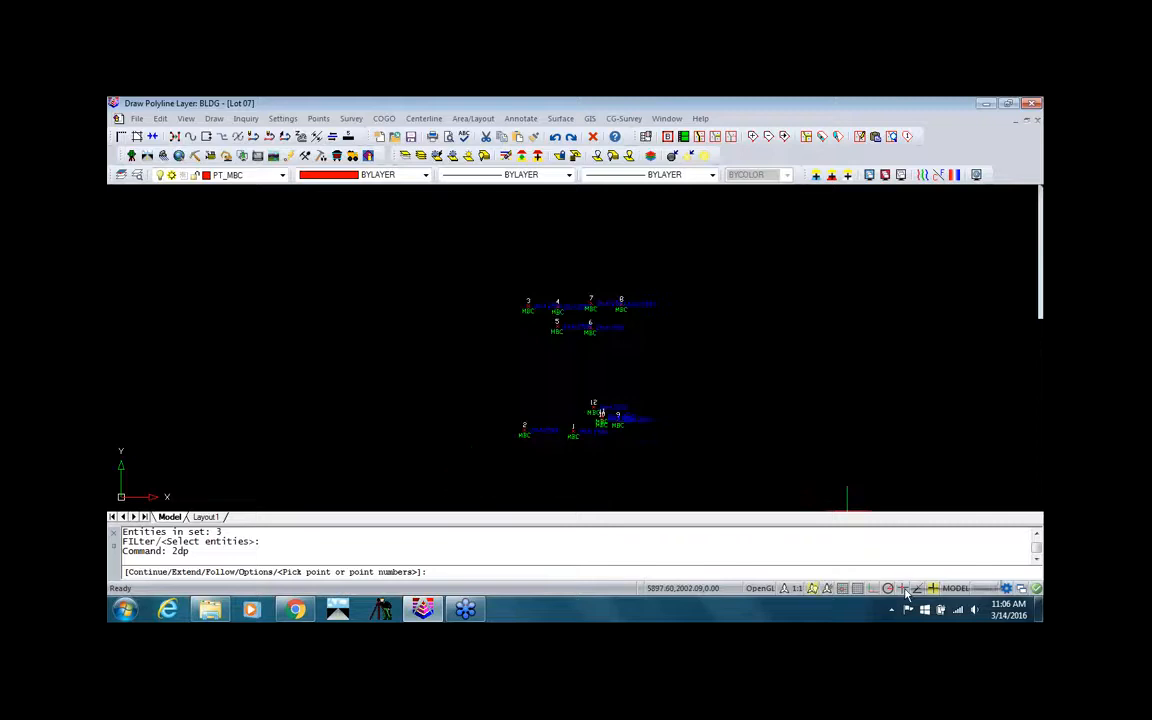
Enable entity snaps and leave Node as the only active entity snap mode for the polyline.
right_click(932, 589)
click(912, 544)
right_click(902, 589)
click(937, 578)
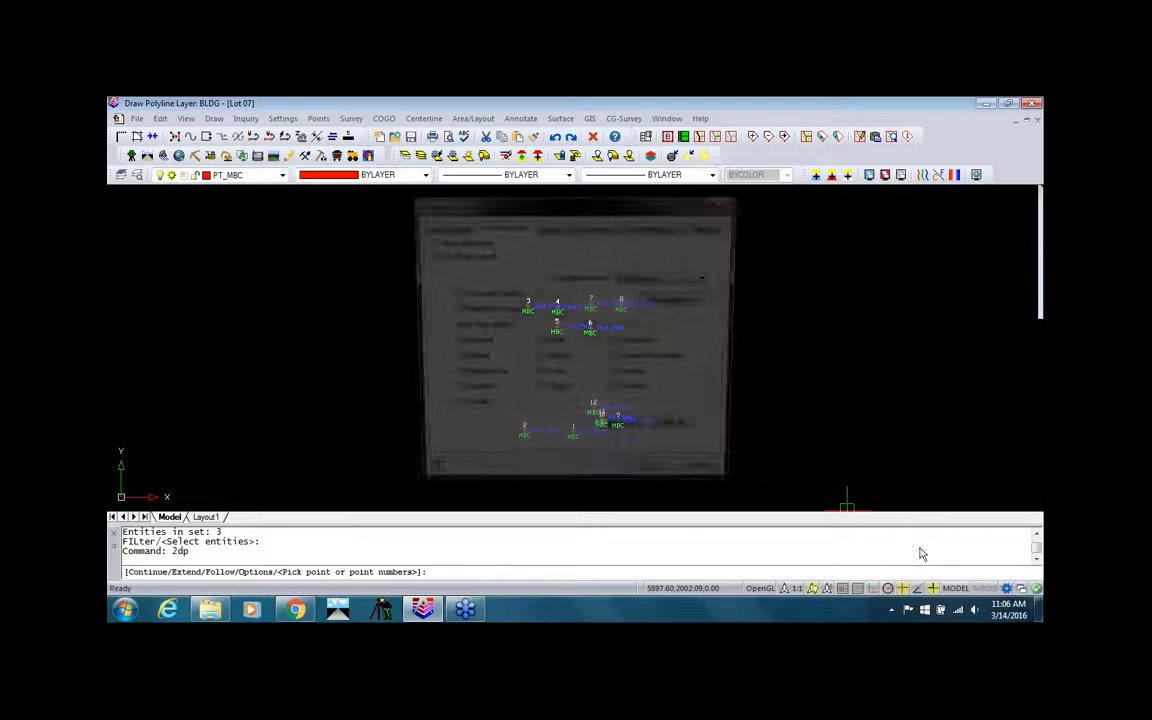
click(664, 480)
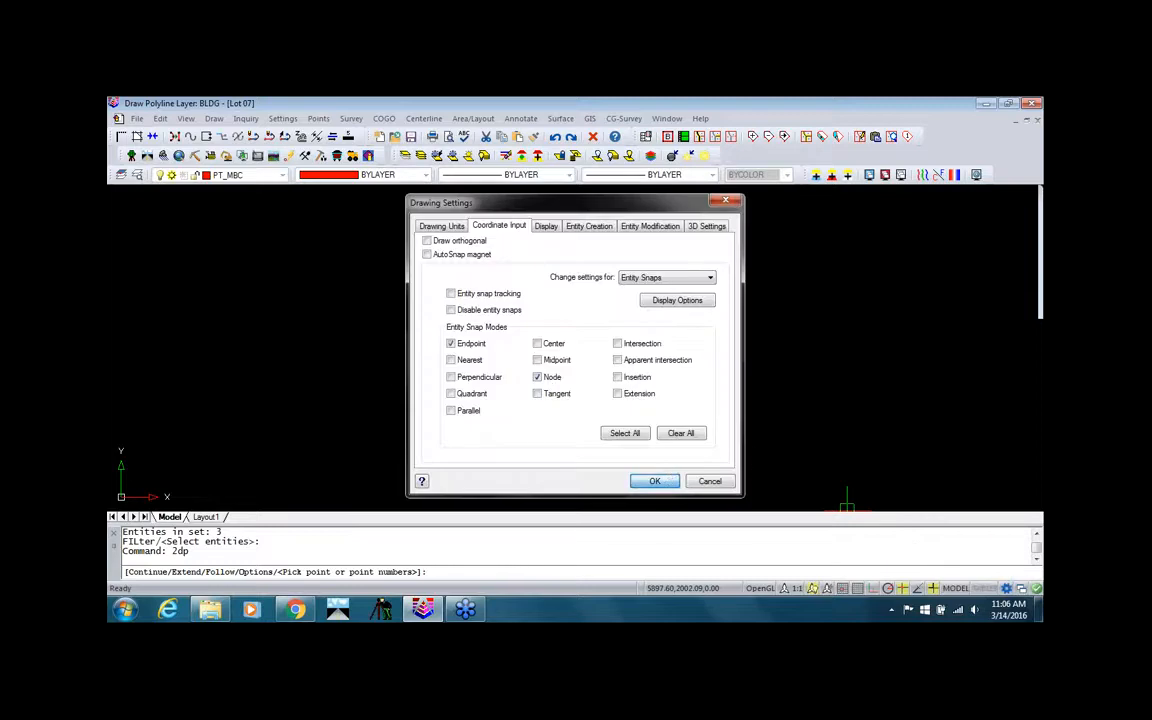
right_click(901, 589)
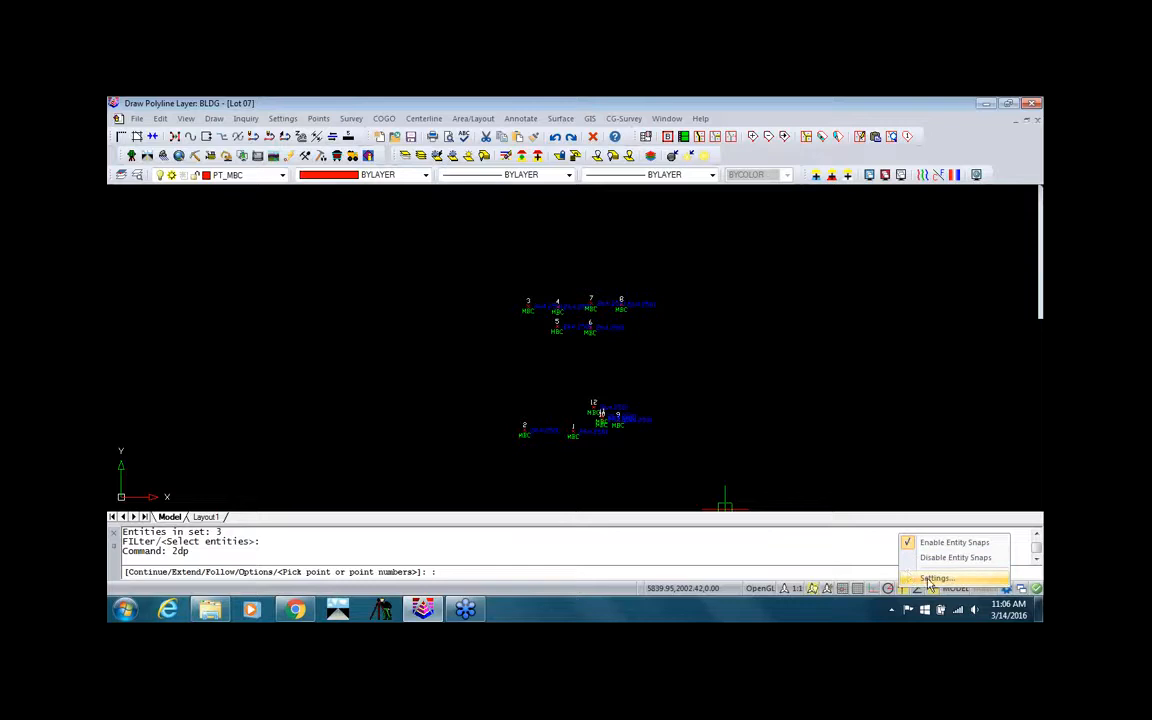
click(933, 578)
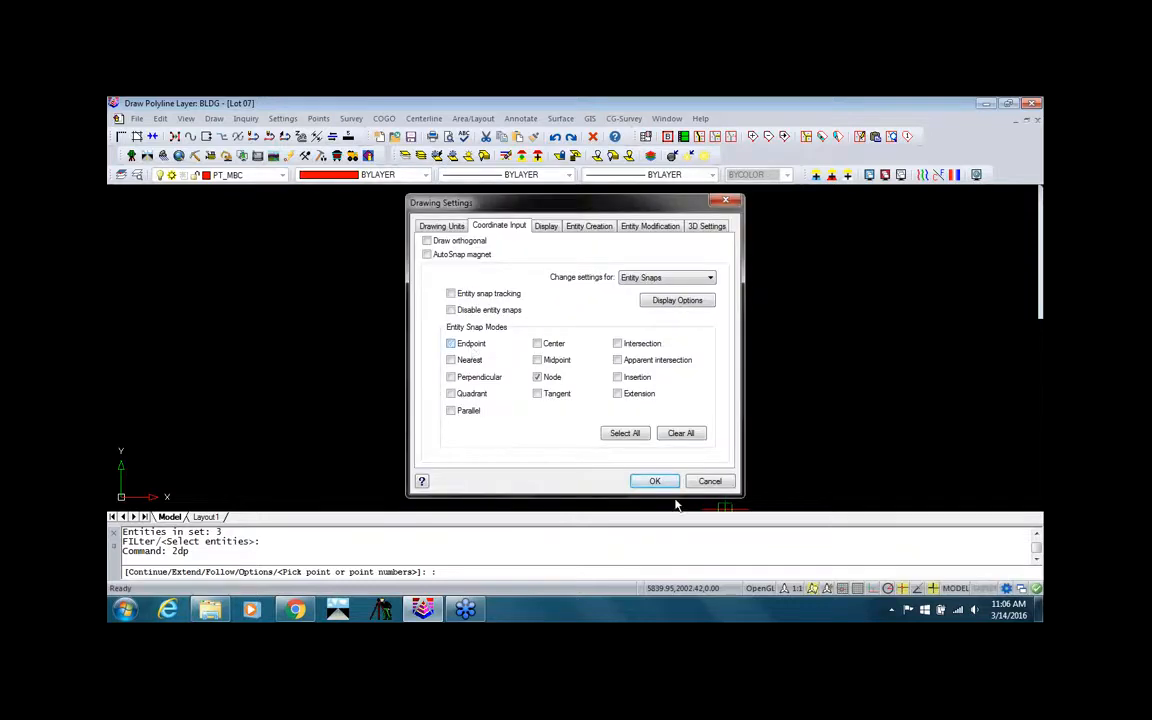
click(655, 481)
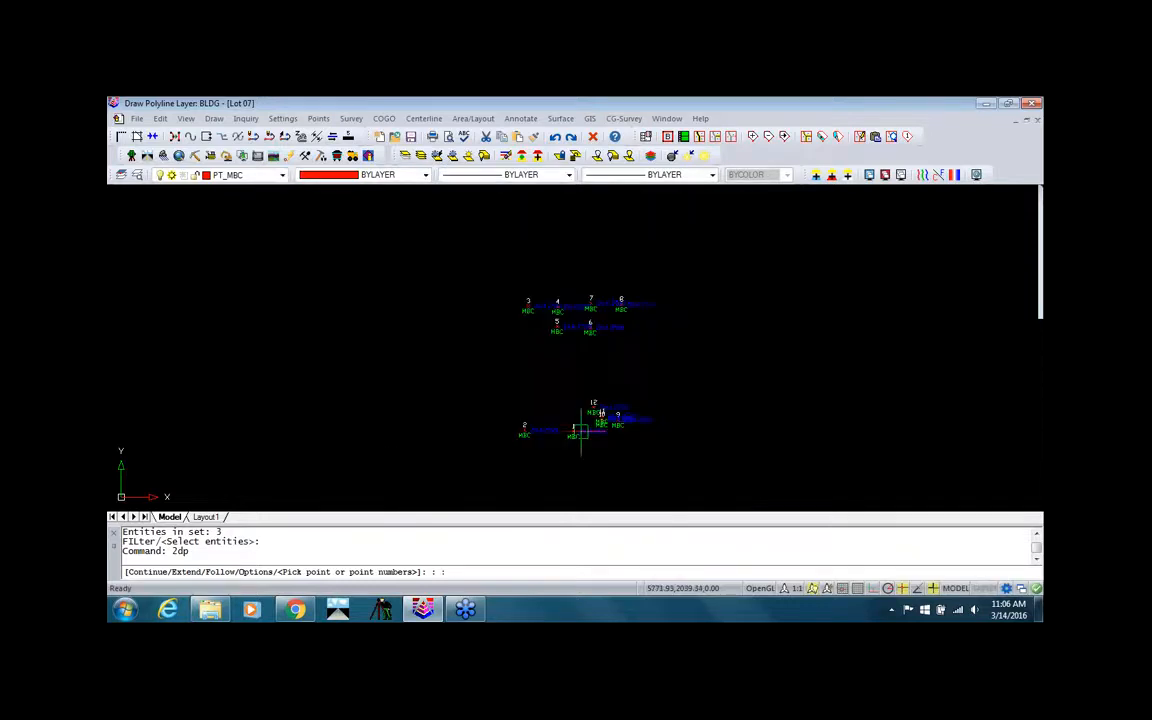
Run the BLDG polyline from point 1 through points 2, 3, 4, 5, 6 and 7 along the building corners.
click(572, 432)
click(528, 434)
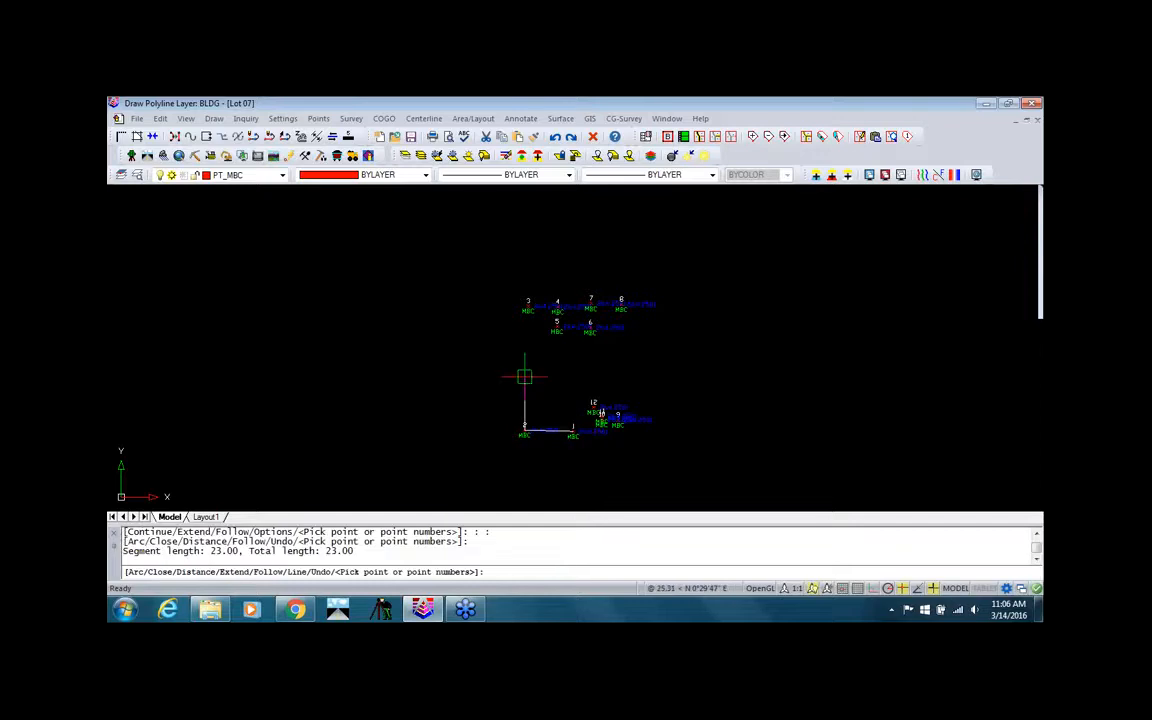
text(3)
key(Return)
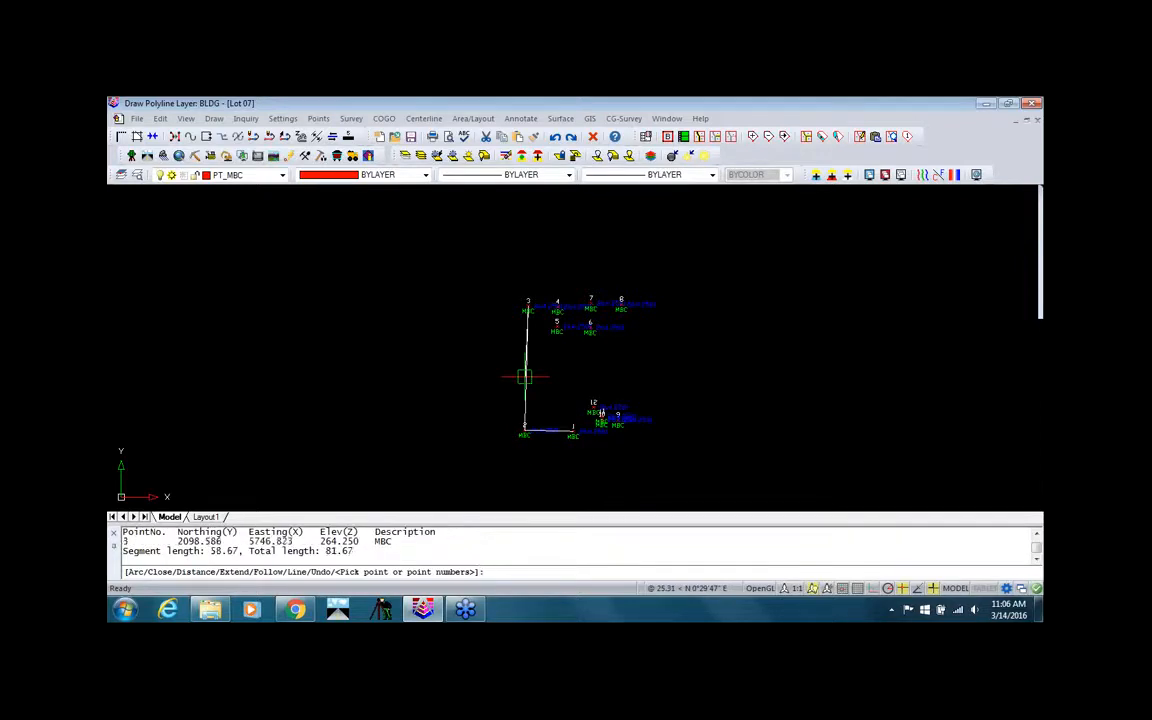
text(4)
key(Return)
text(5)
key(Return)
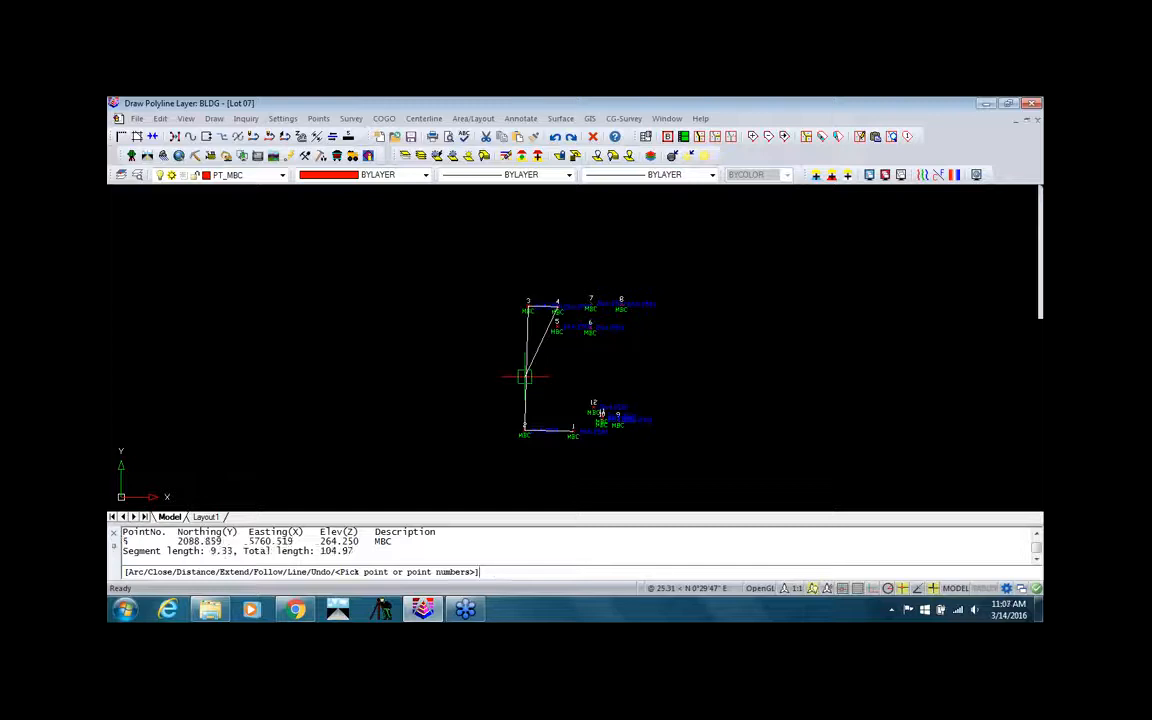
text(6)
key(Return)
text(7)
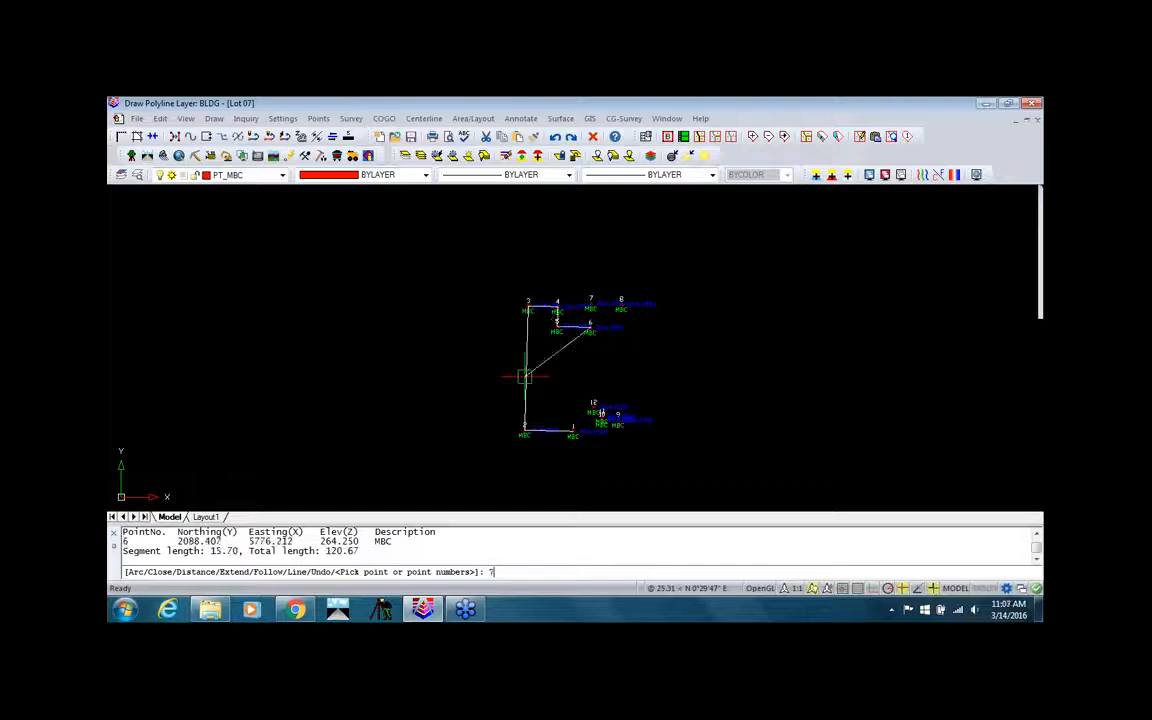
key(Return)
Continue the building polyline through points 8, 9, 10, 11 and 12 and close it back to point 1.
text(8)
key(Return)
text(9)
key(Return)
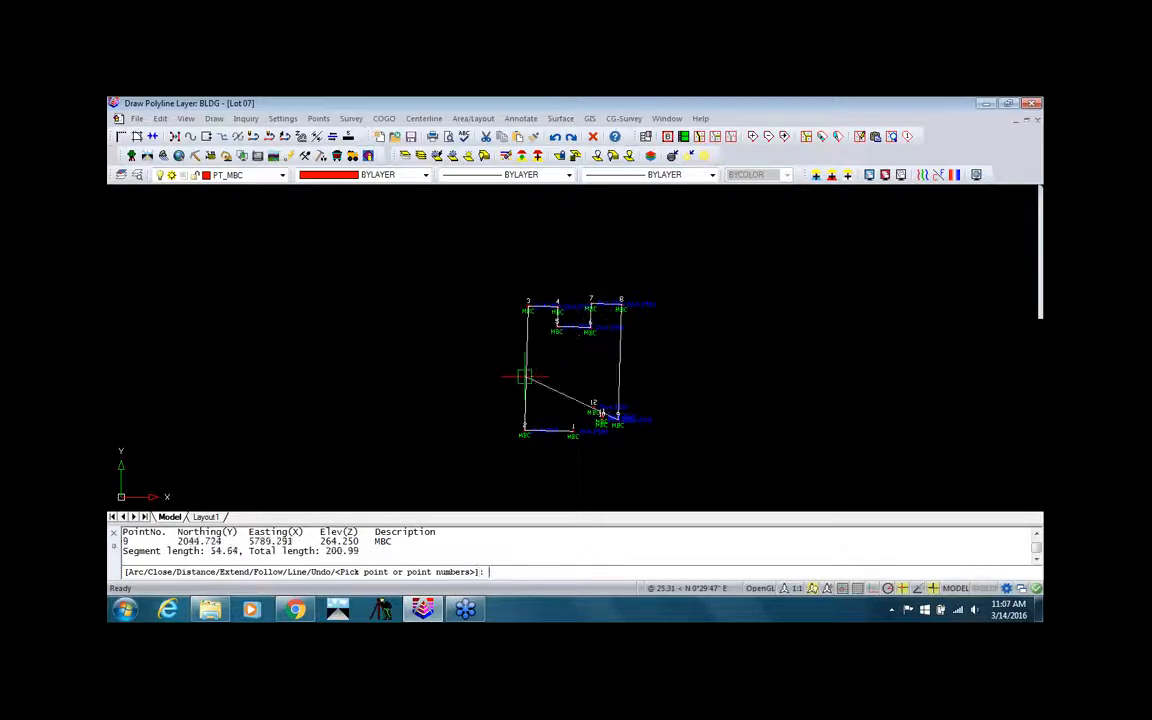
text(10)
key(Return)
text(11)
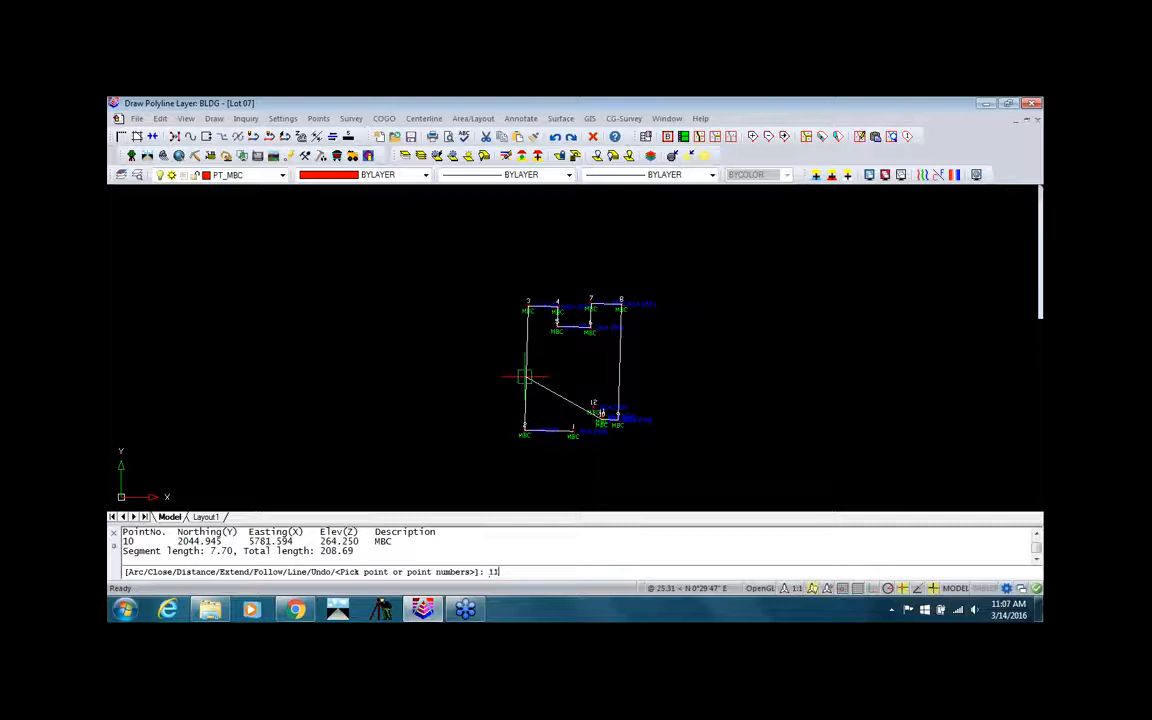
key(Return)
text(12)
key(Return)
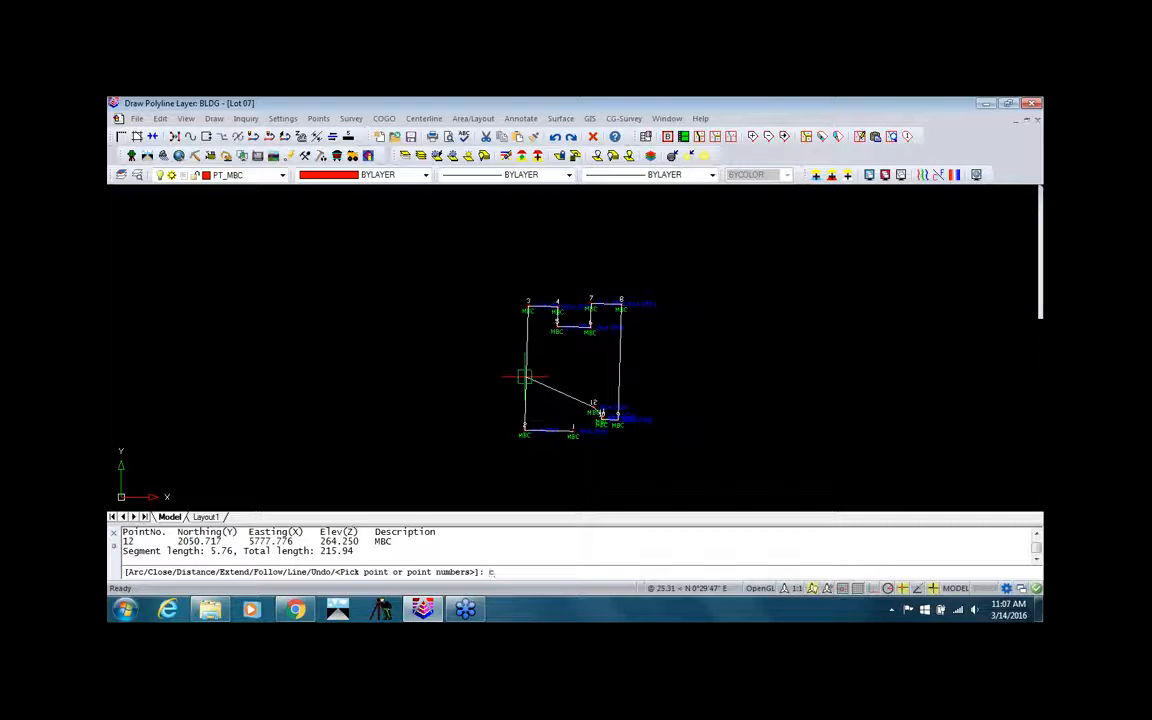
text(c)
key(Return)
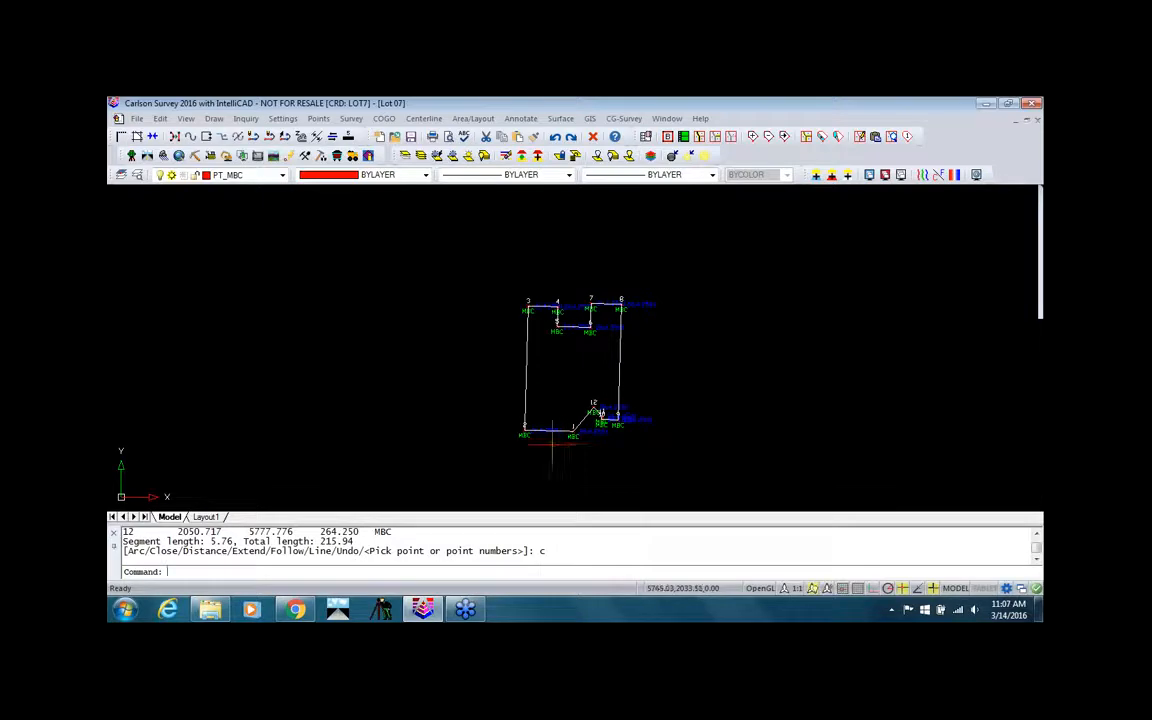
Restore the layers hidden by the isolation and erase all points and linework from the drawing.
click(423, 161)
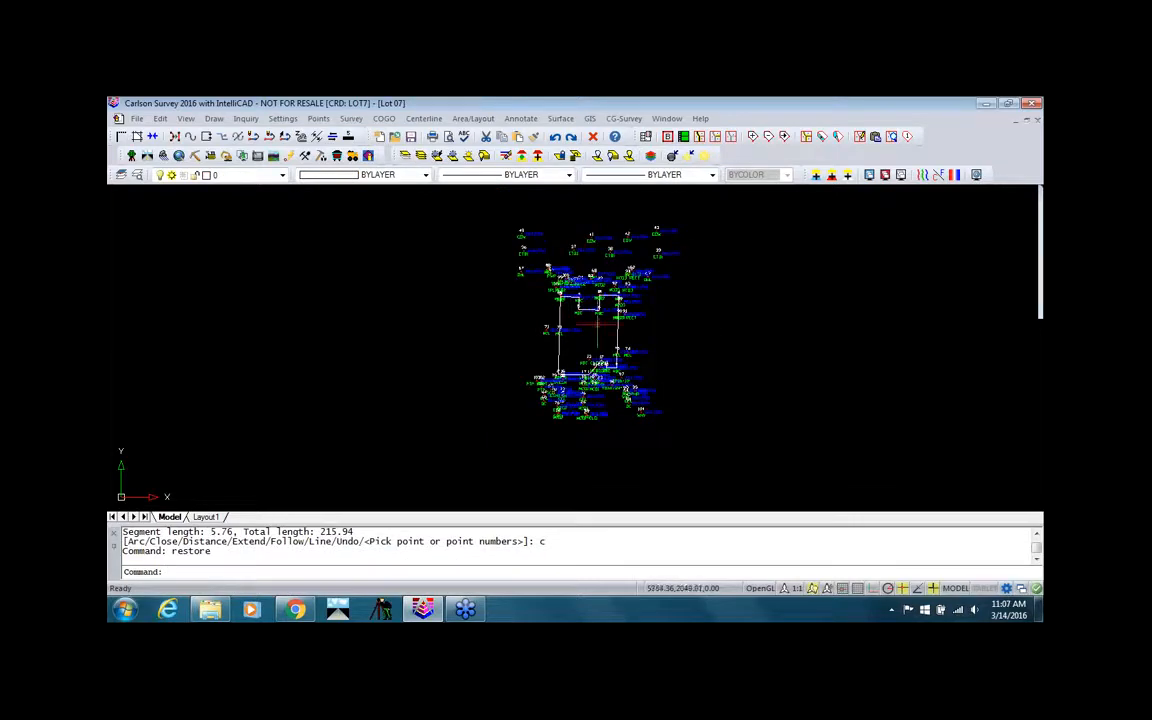
text(e)
key(Return)
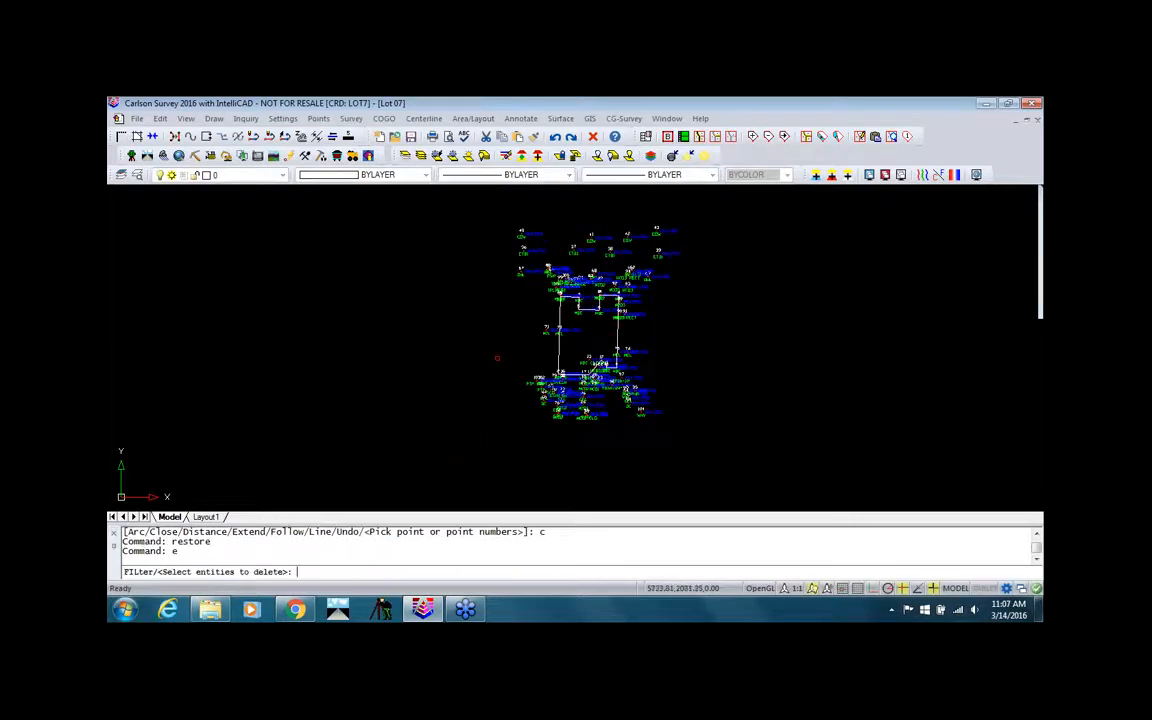
click(487, 203)
click(817, 457)
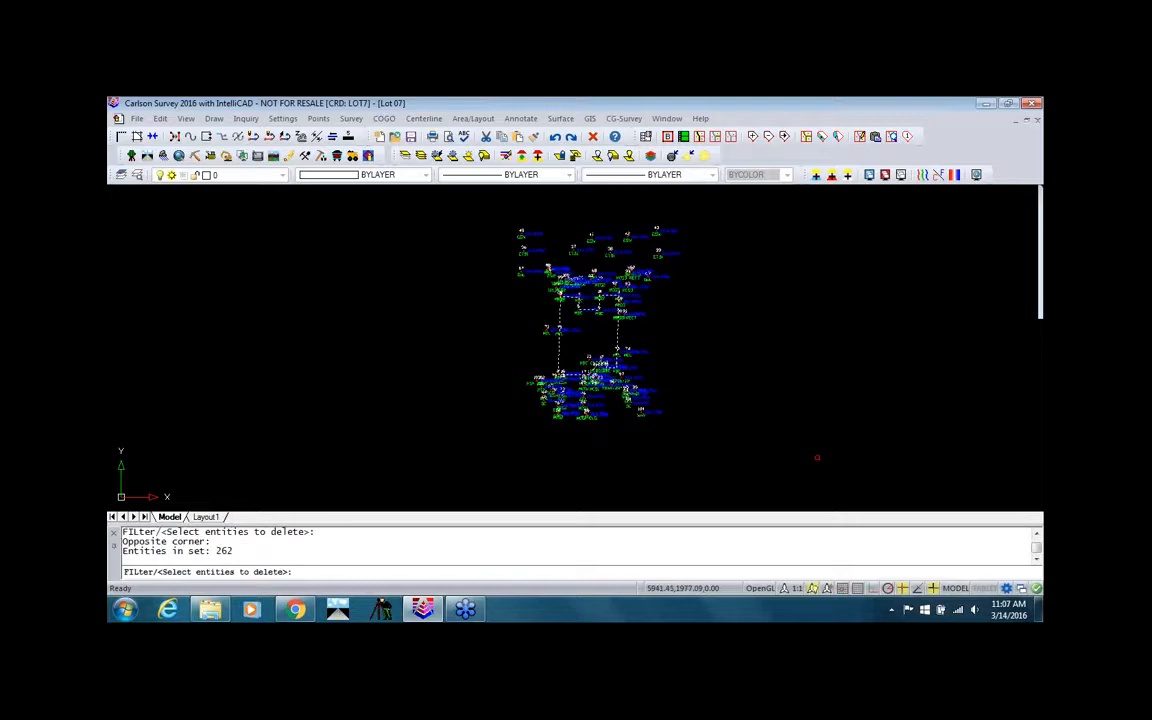
key(Return)
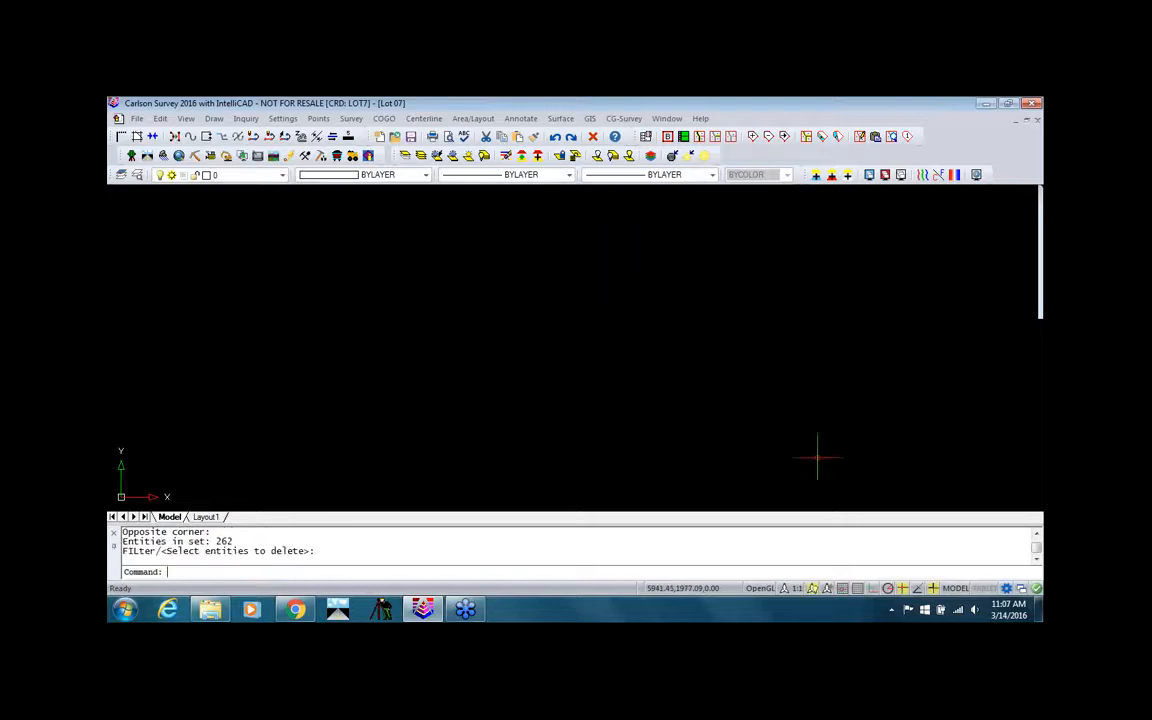
Draw points 1-104 of Lot7.crd with Field to Finish, including points, lines, symbols and 3D faces, using the Cs.fld code table.
click(350, 119)
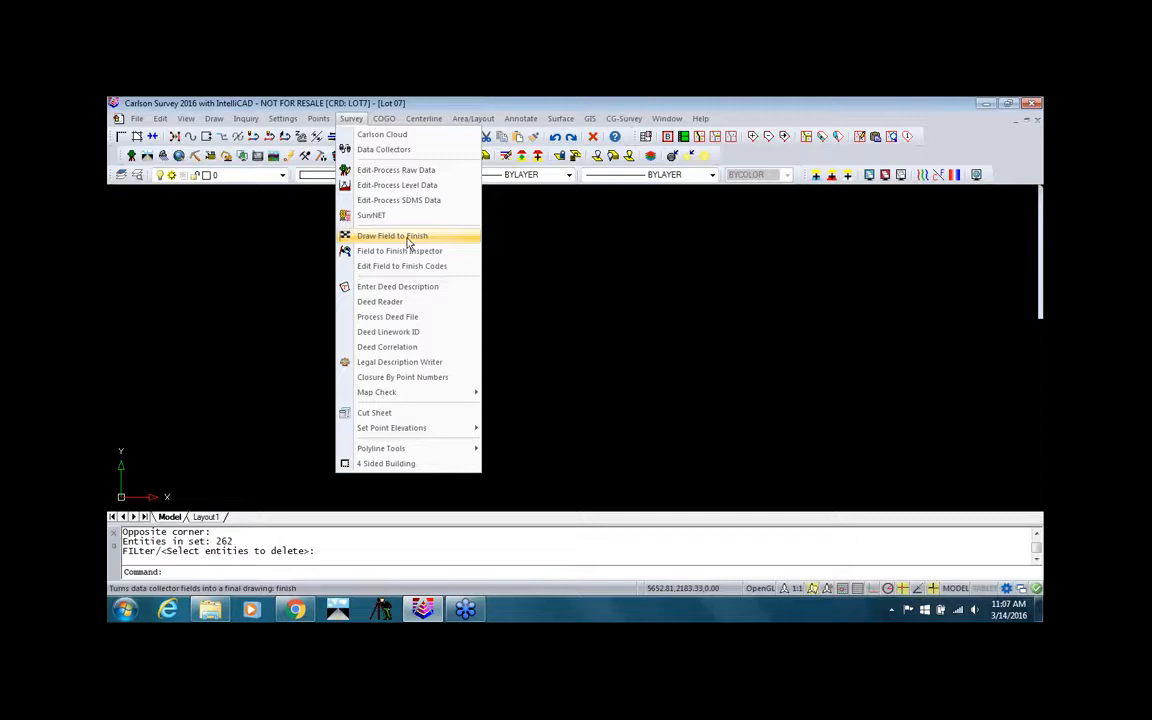
click(407, 240)
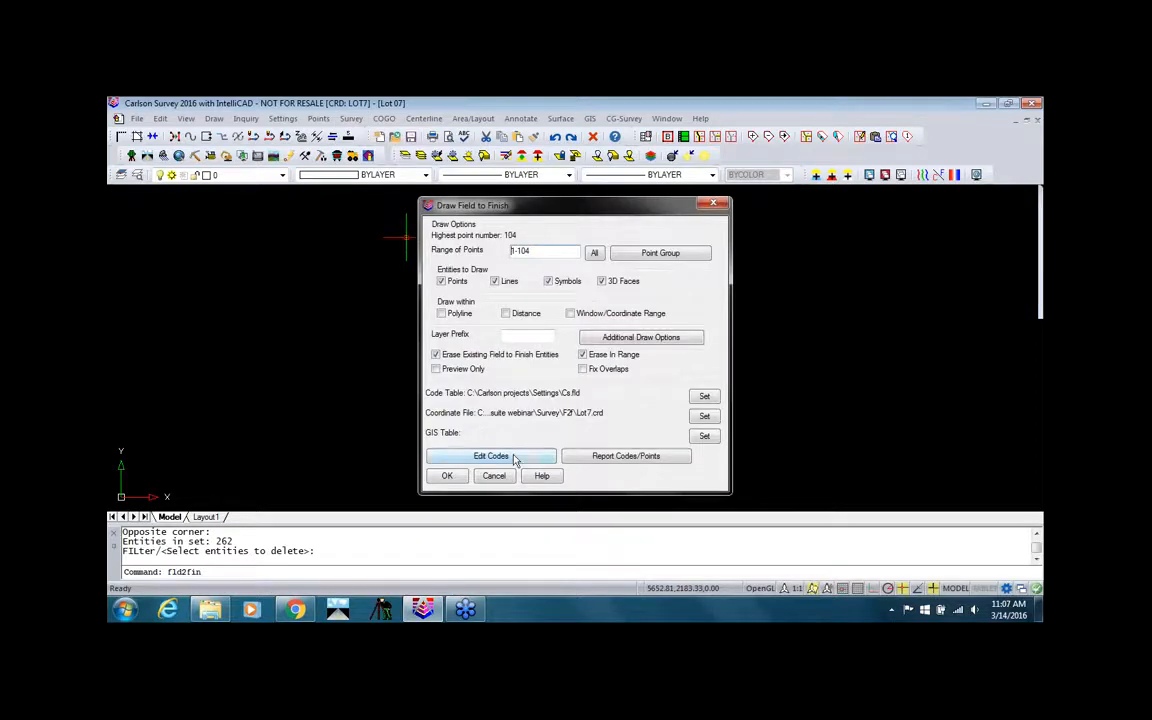
click(448, 476)
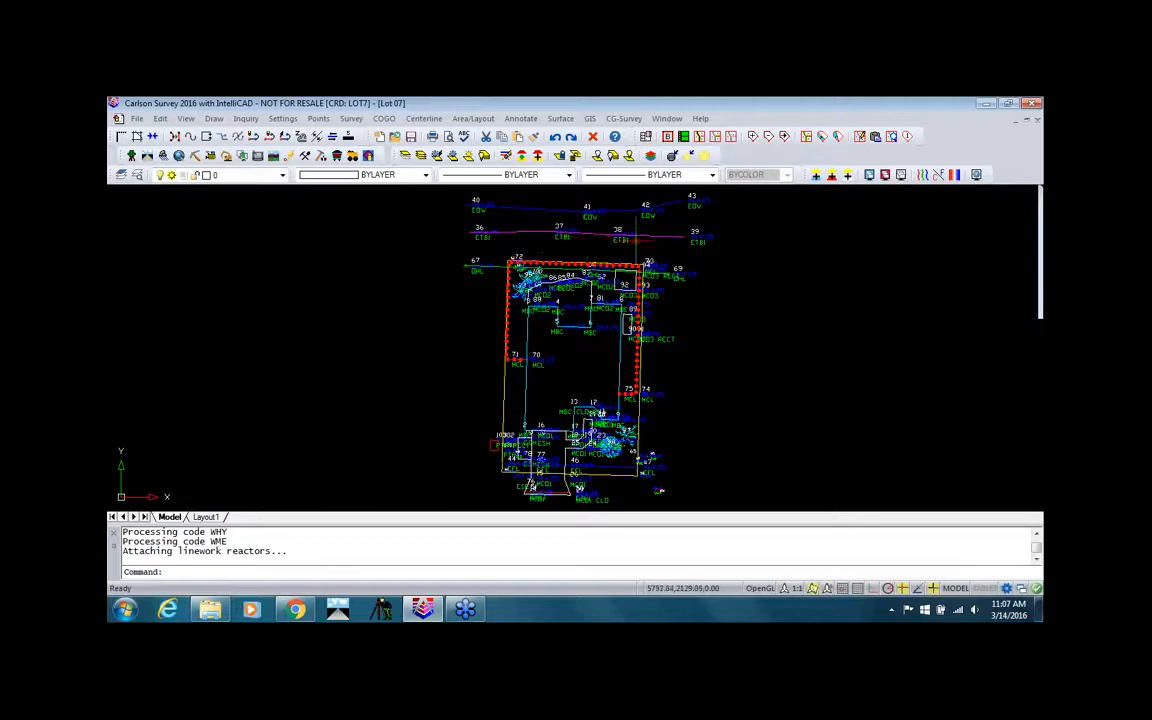
scroll(511, 352, up, 2)
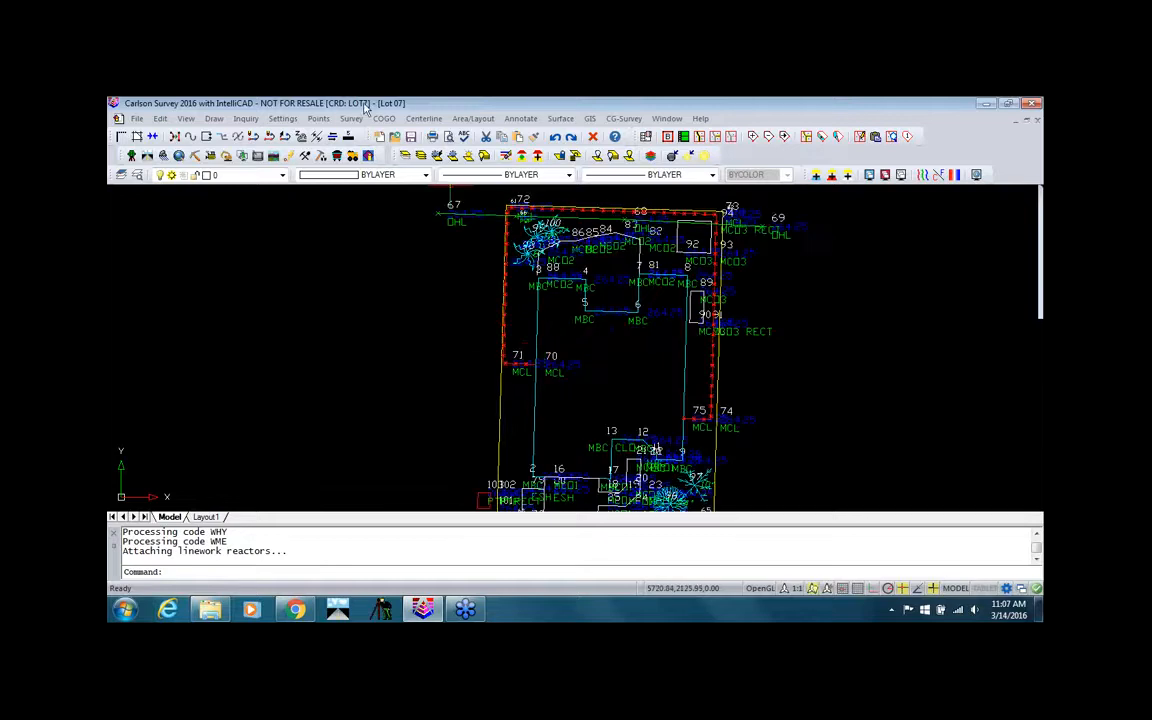
Open the MBC definition in the Field to Finish code table and review its entity type and main layer.
click(351, 118)
click(391, 235)
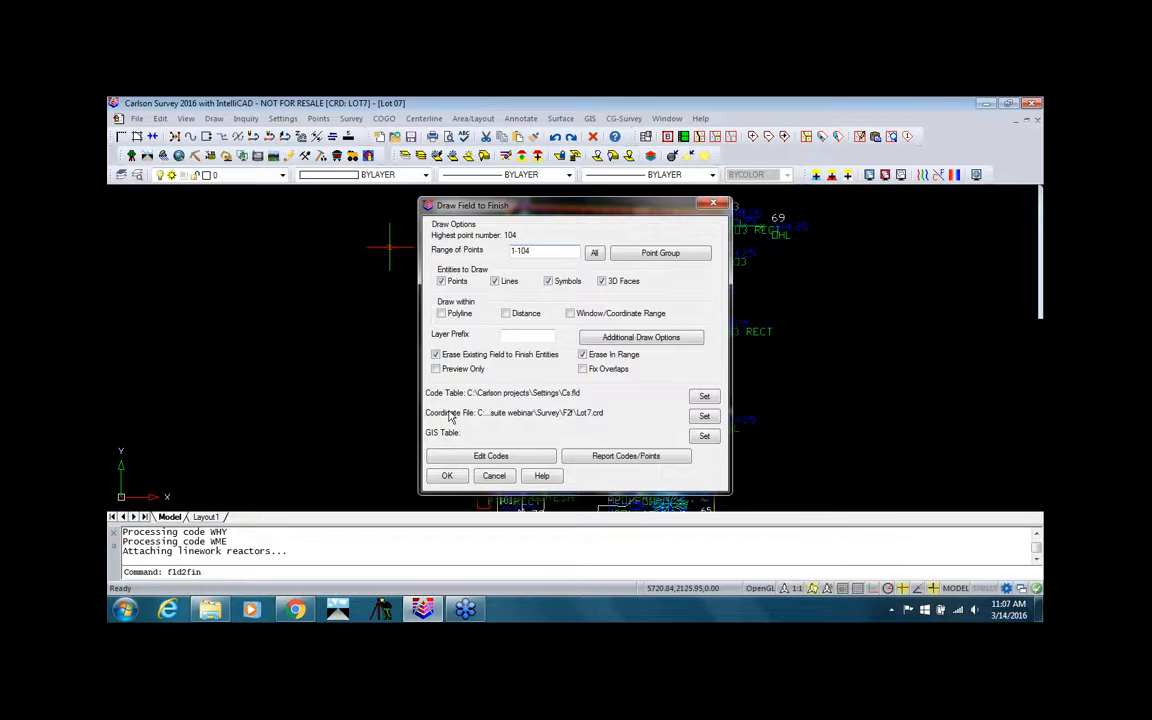
click(491, 455)
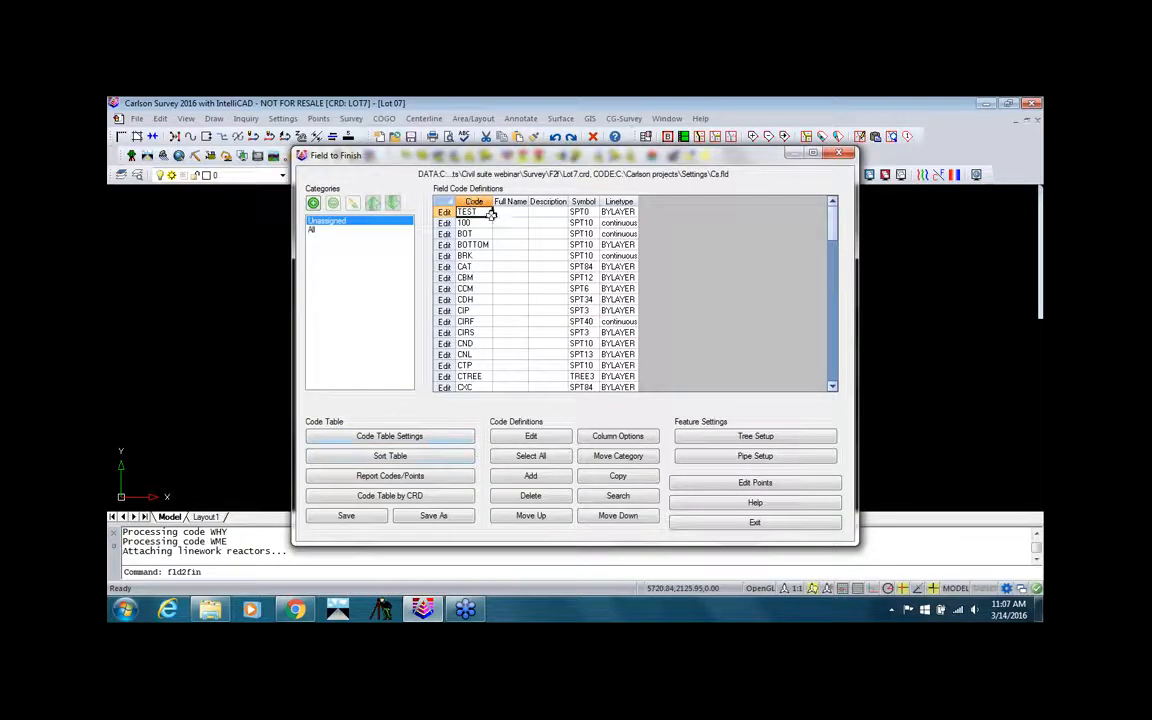
scroll(750, 307, down, 10)
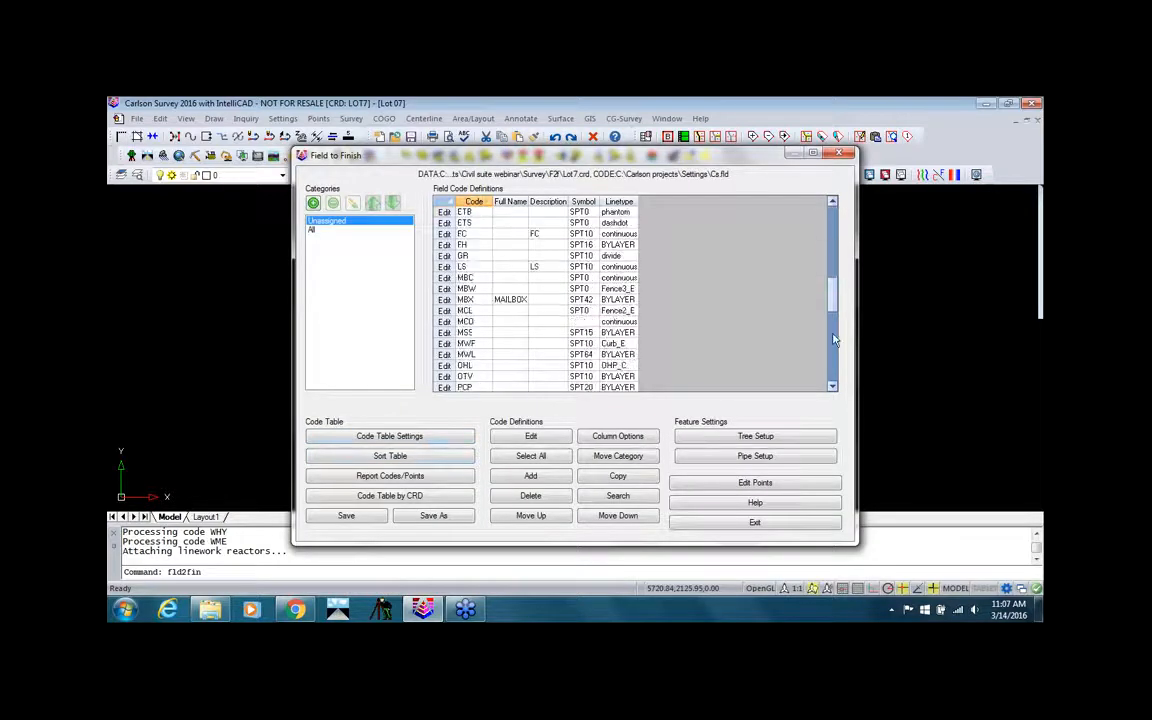
click(483, 277)
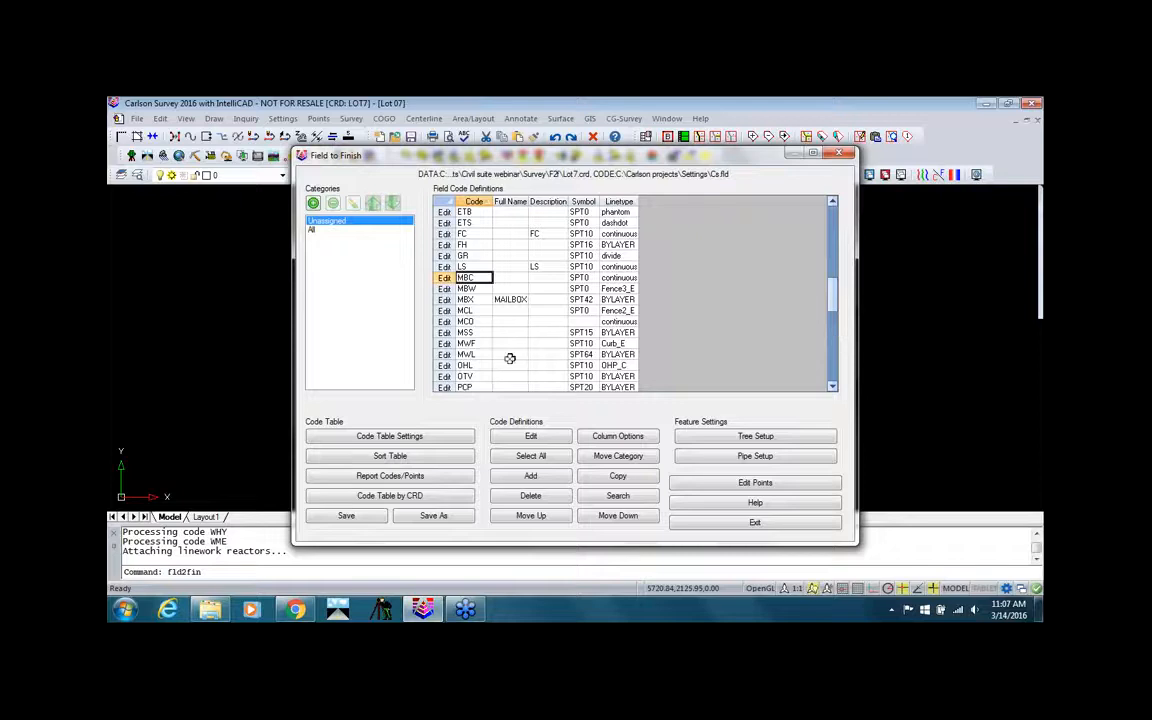
click(533, 436)
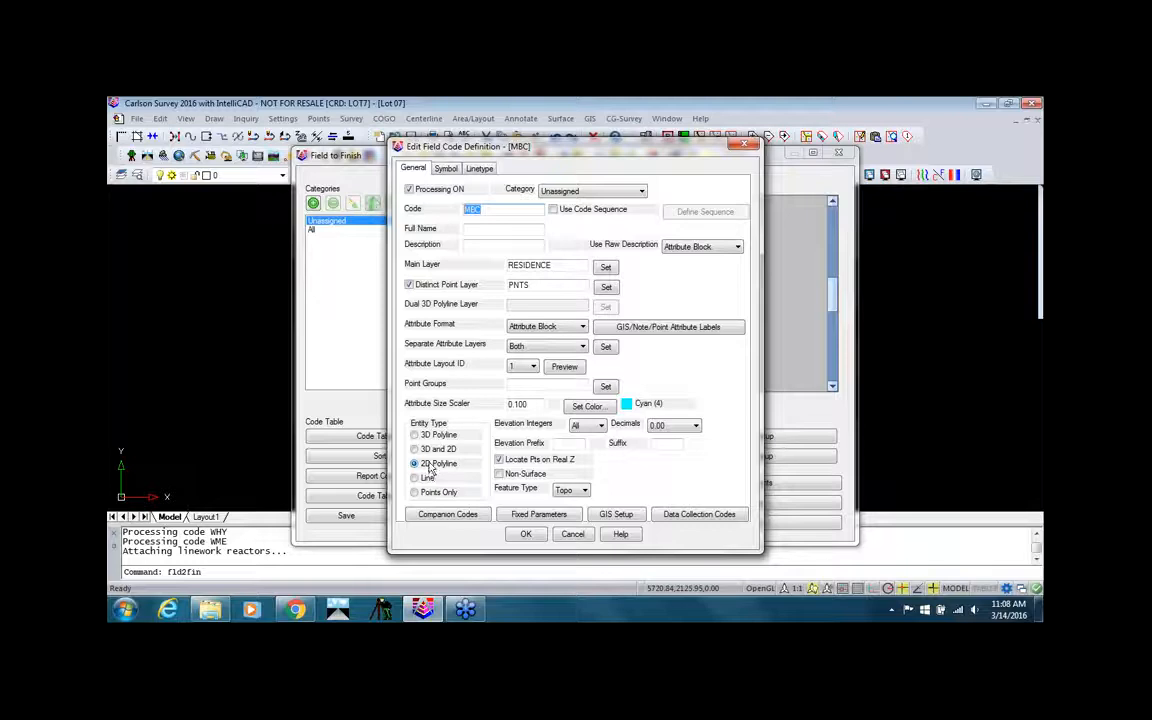
double_click(566, 263)
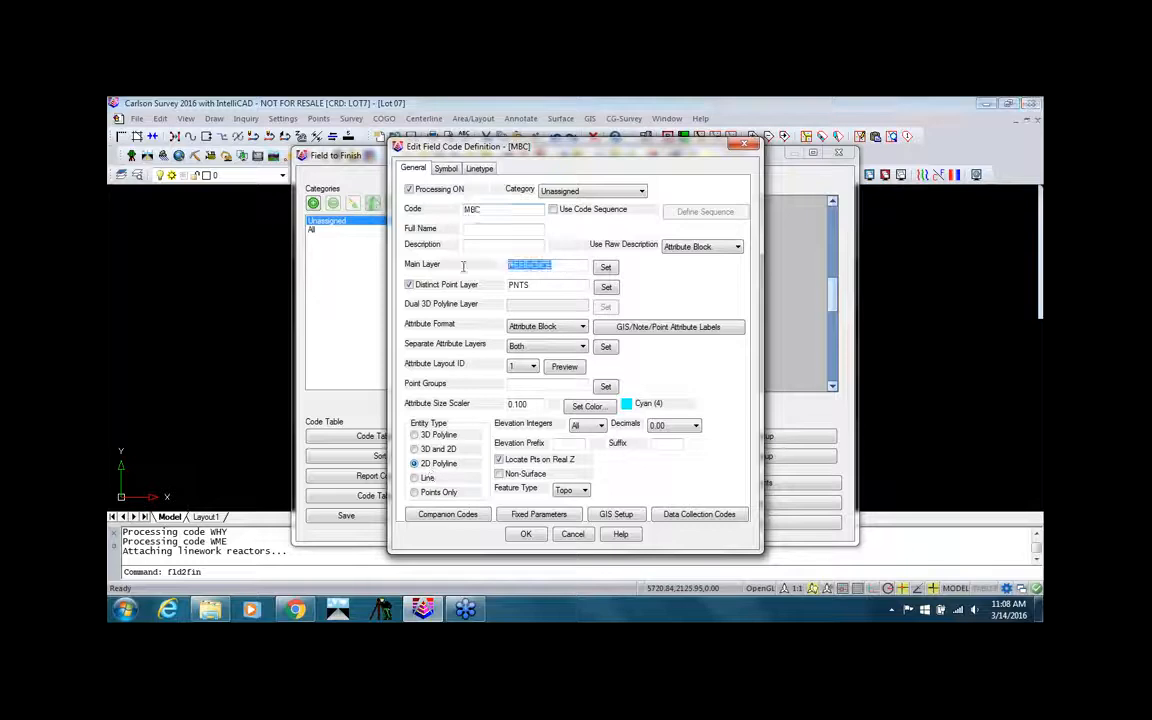
click(526, 535)
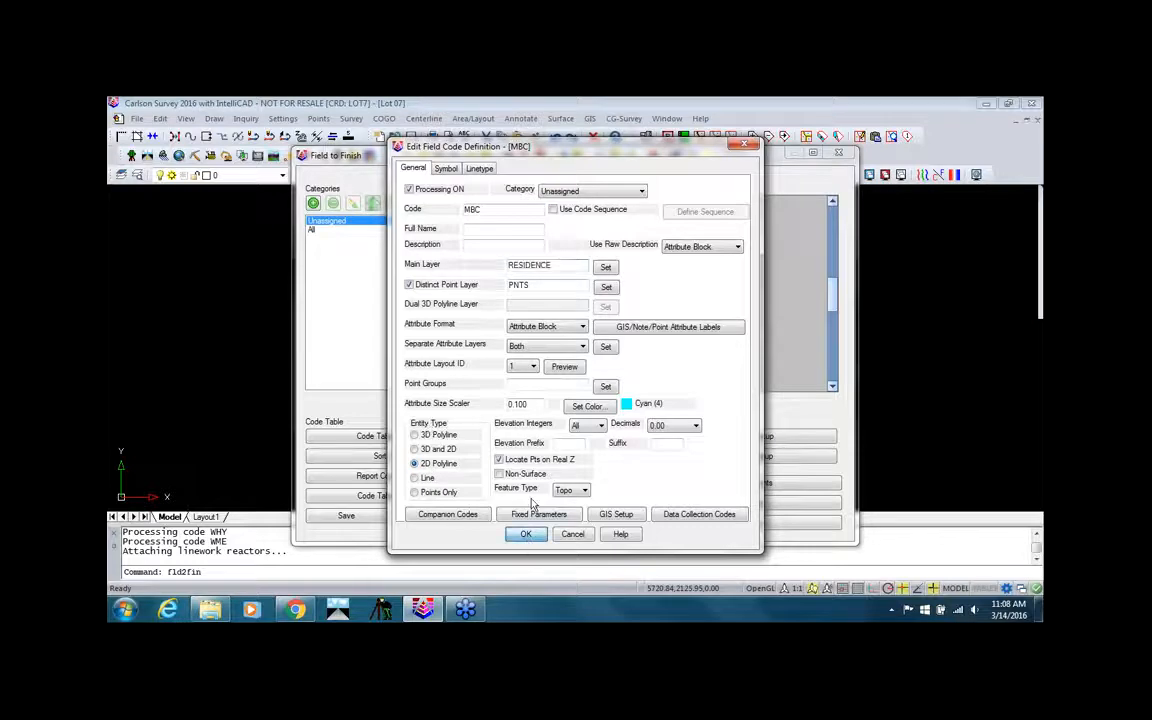
Save the field code table and redraw points 1-104 with Field to Finish, erasing the existing Field to Finish entities.
click(346, 518)
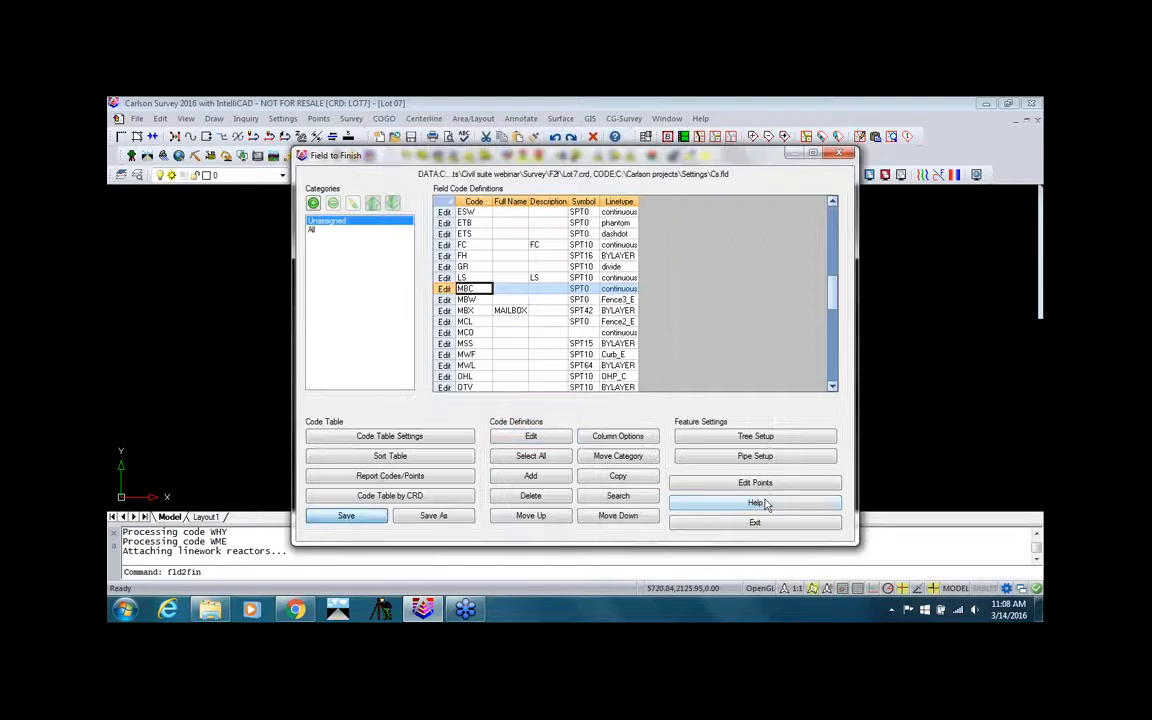
click(752, 524)
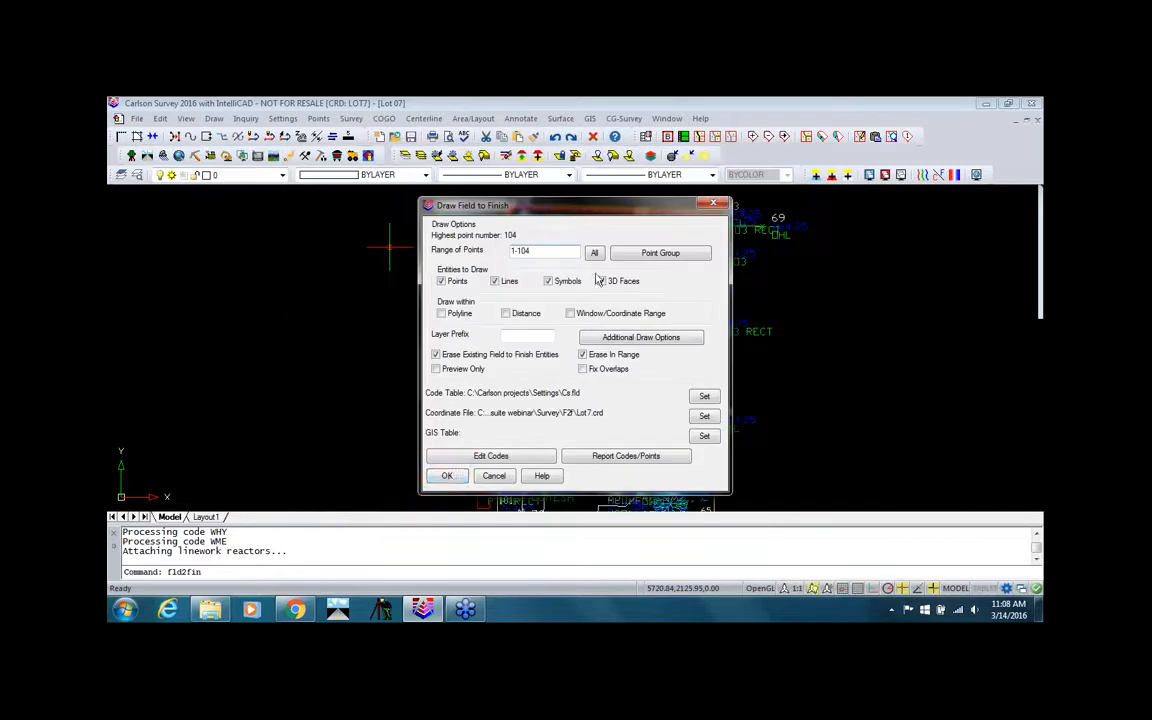
click(447, 476)
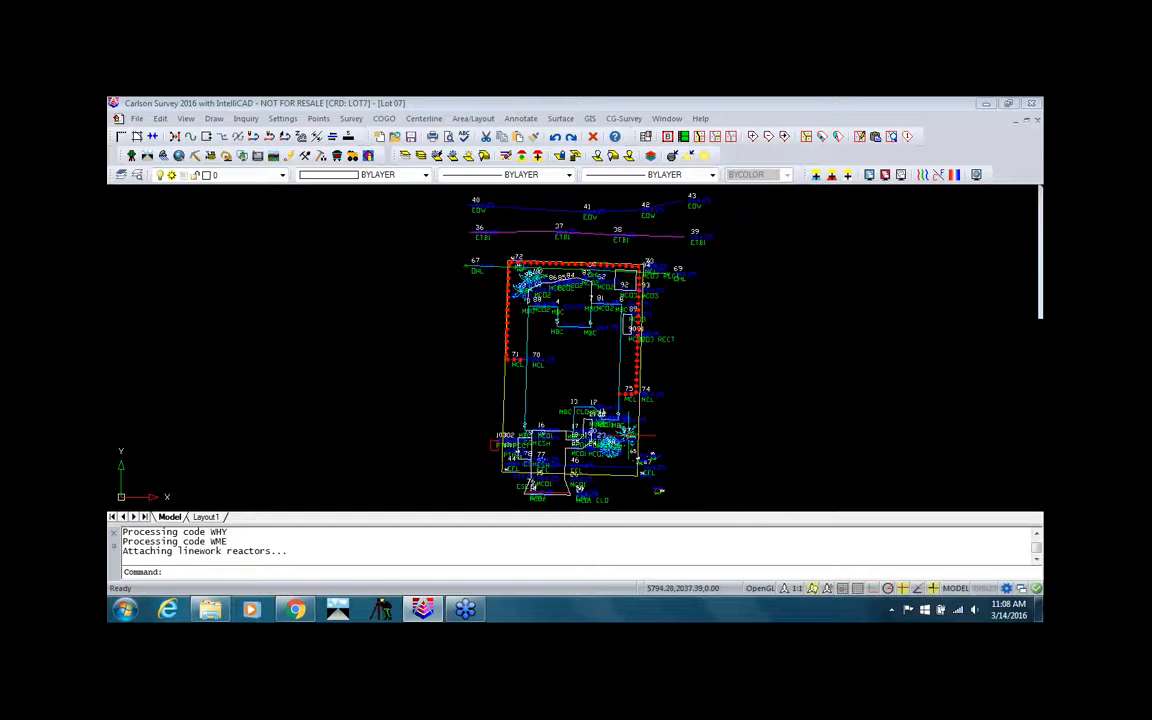
Switch to the open Clearwater Oaks SITENET drawing.
click(666, 120)
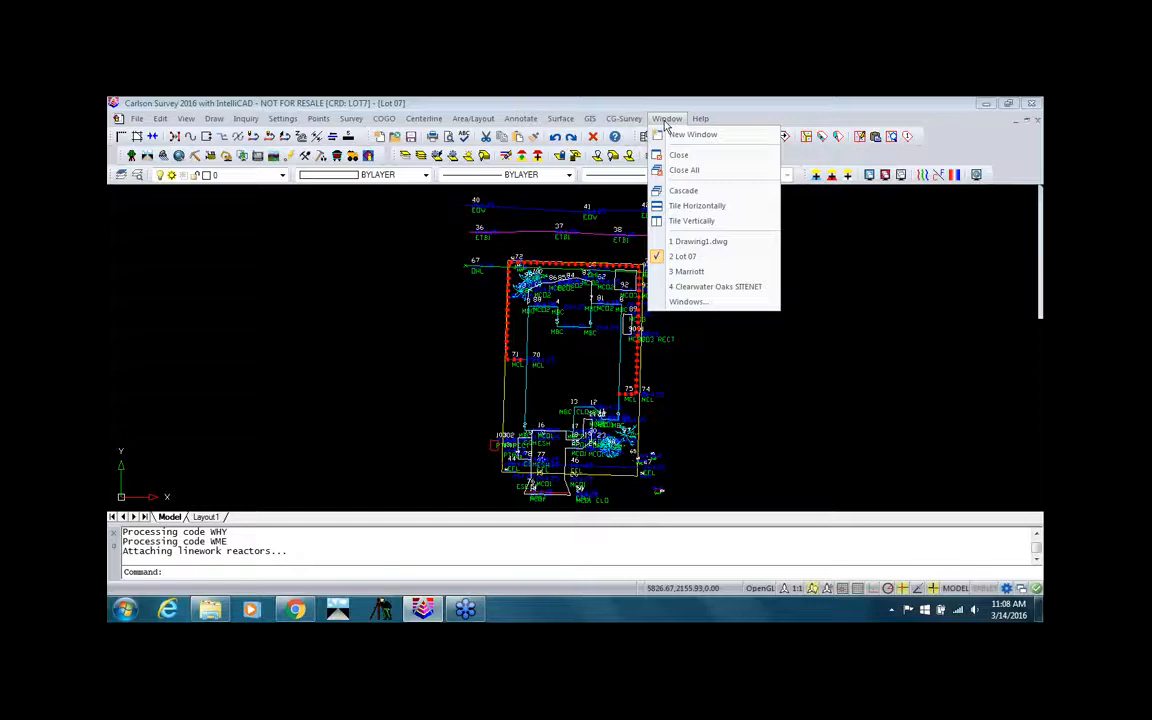
click(701, 288)
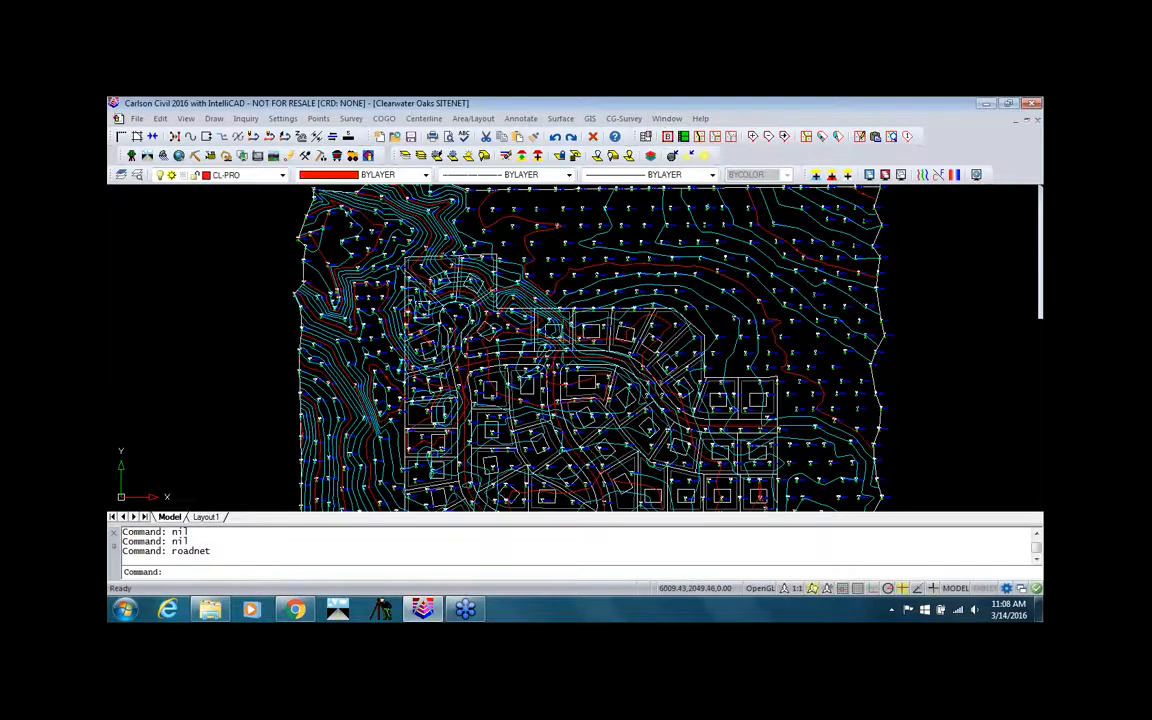
Freeze the contour, survey point, breakline and site boundary layers by selecting their entities near the site's upper-left corner.
scroll(549, 336, down, 3)
middle_drag(550, 337, 504, 315)
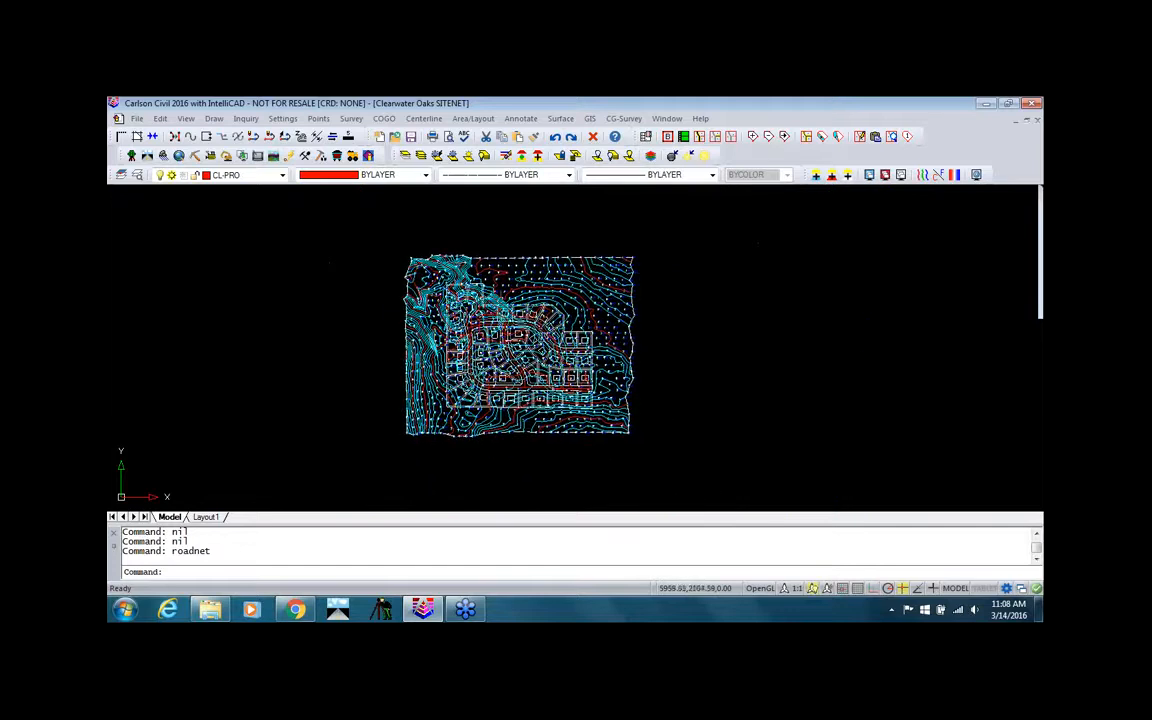
click(437, 155)
click(443, 238)
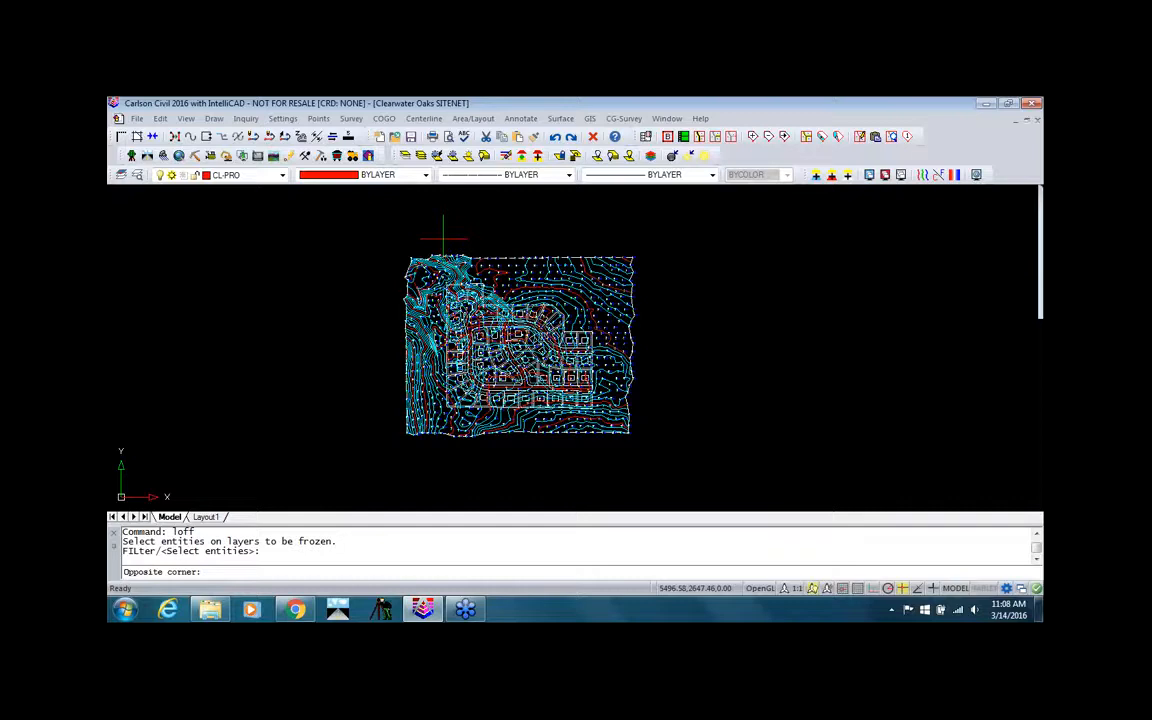
click(366, 298)
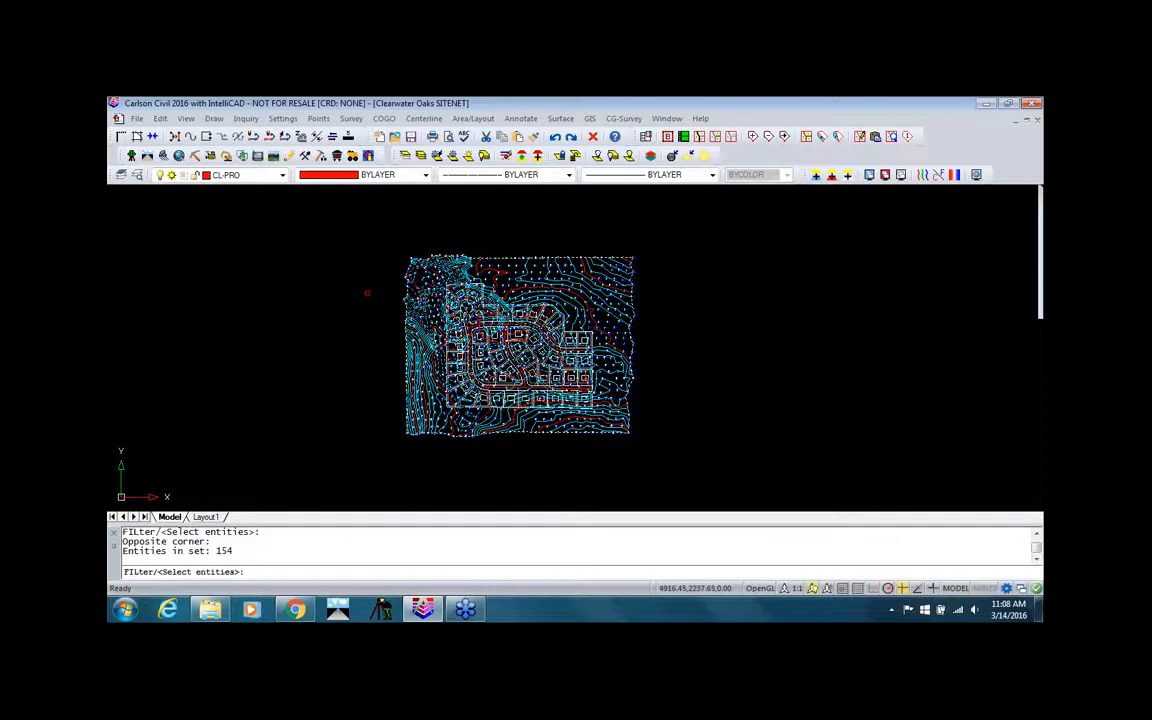
key(Return)
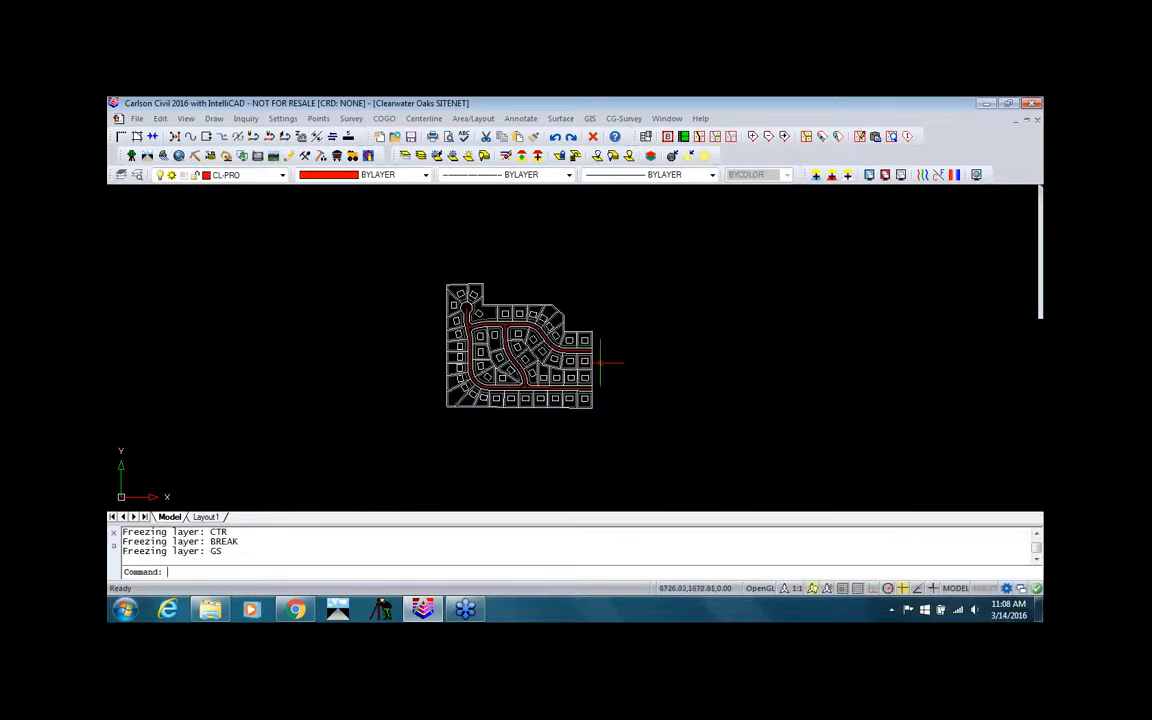
Switch to the Civil module and create a new road network file named Demo.
scroll(511, 343, up, 2)
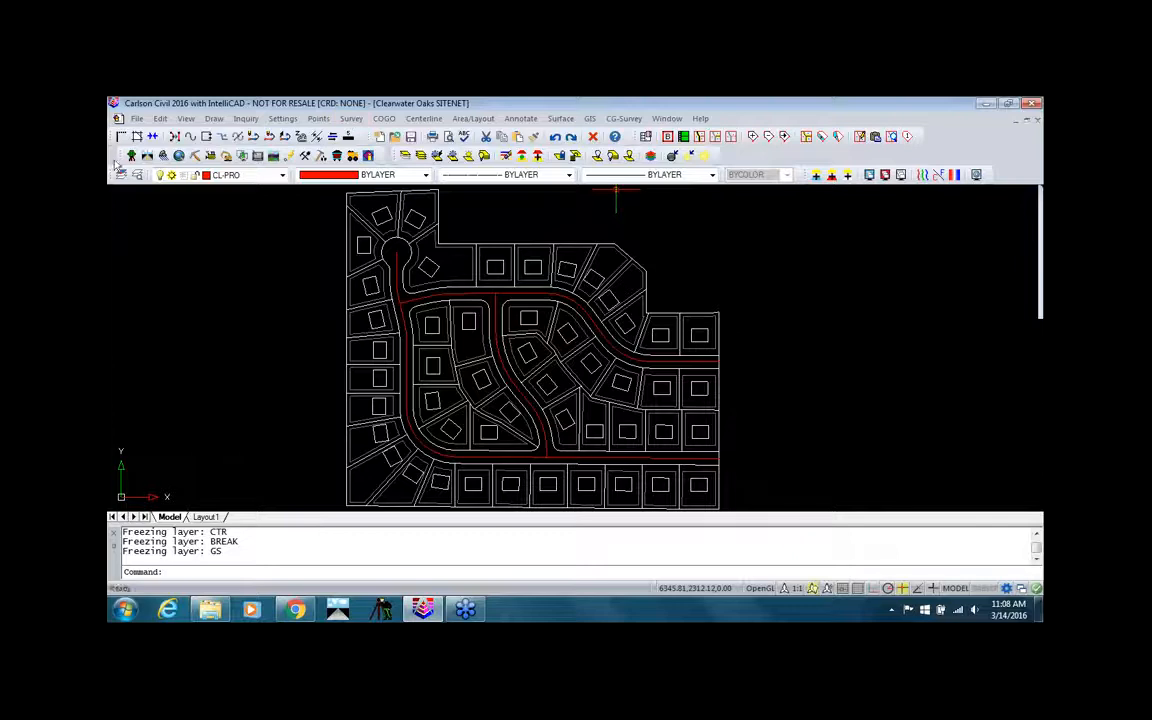
click(147, 158)
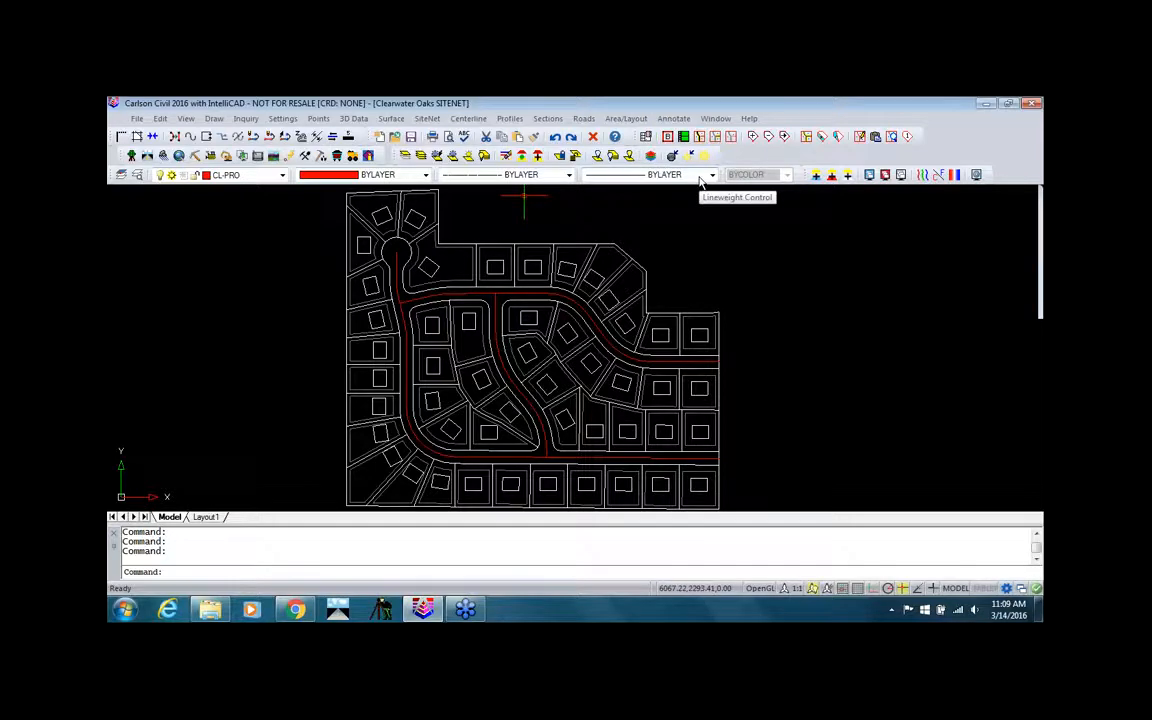
click(584, 118)
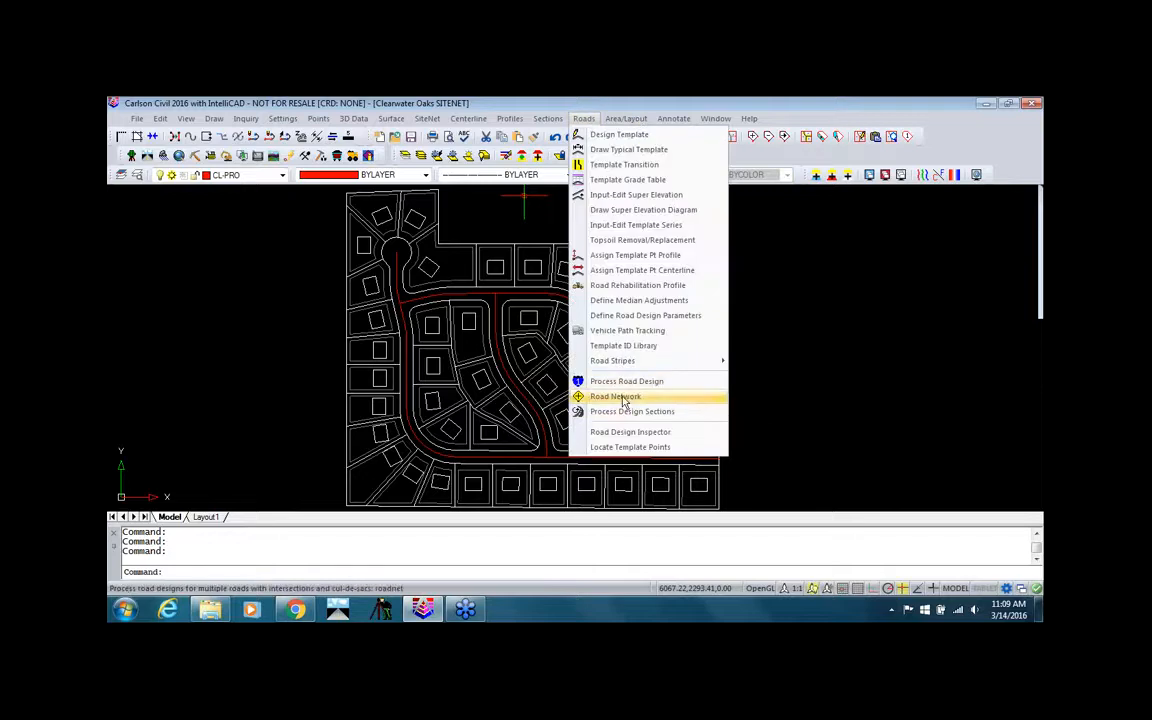
click(621, 398)
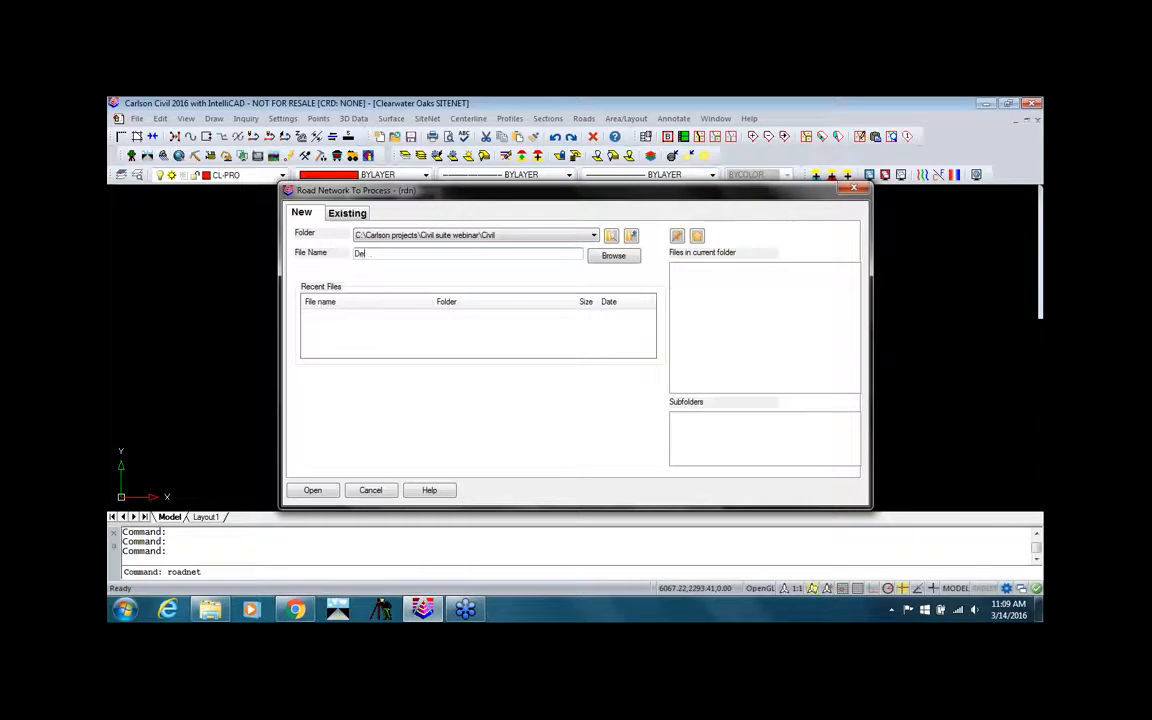
click(312, 490)
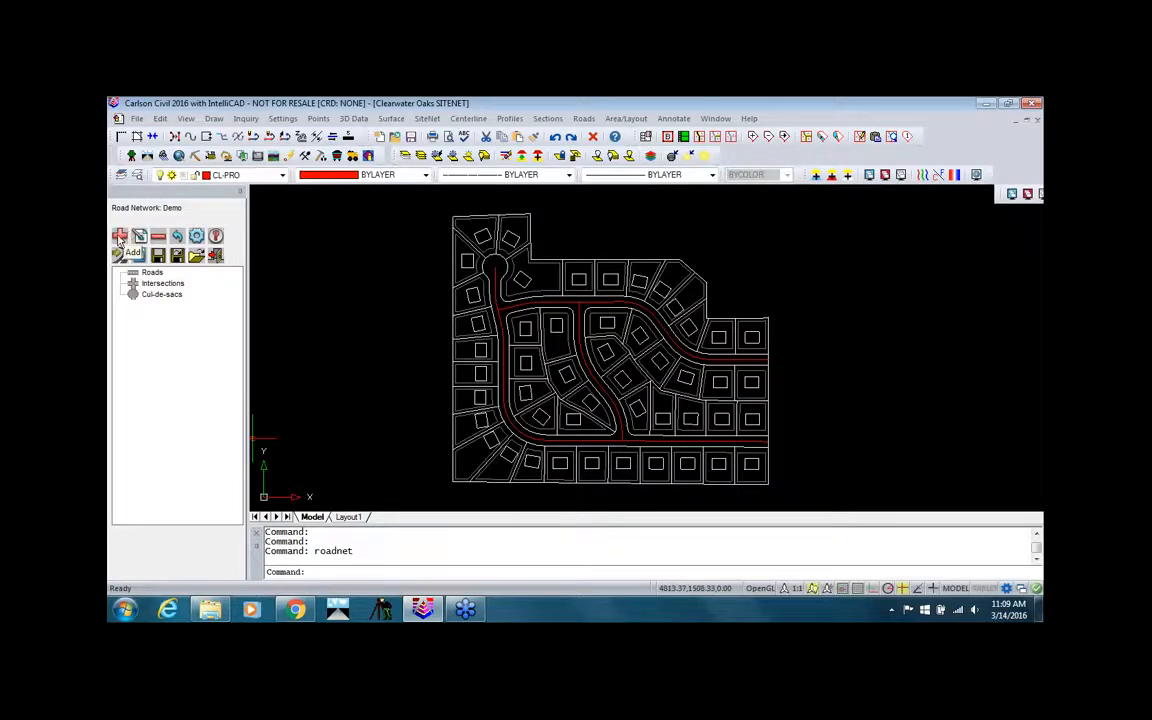
Start adding a road to the Demo network and assign the existing surface TIN file from the Civil folder.
click(119, 237)
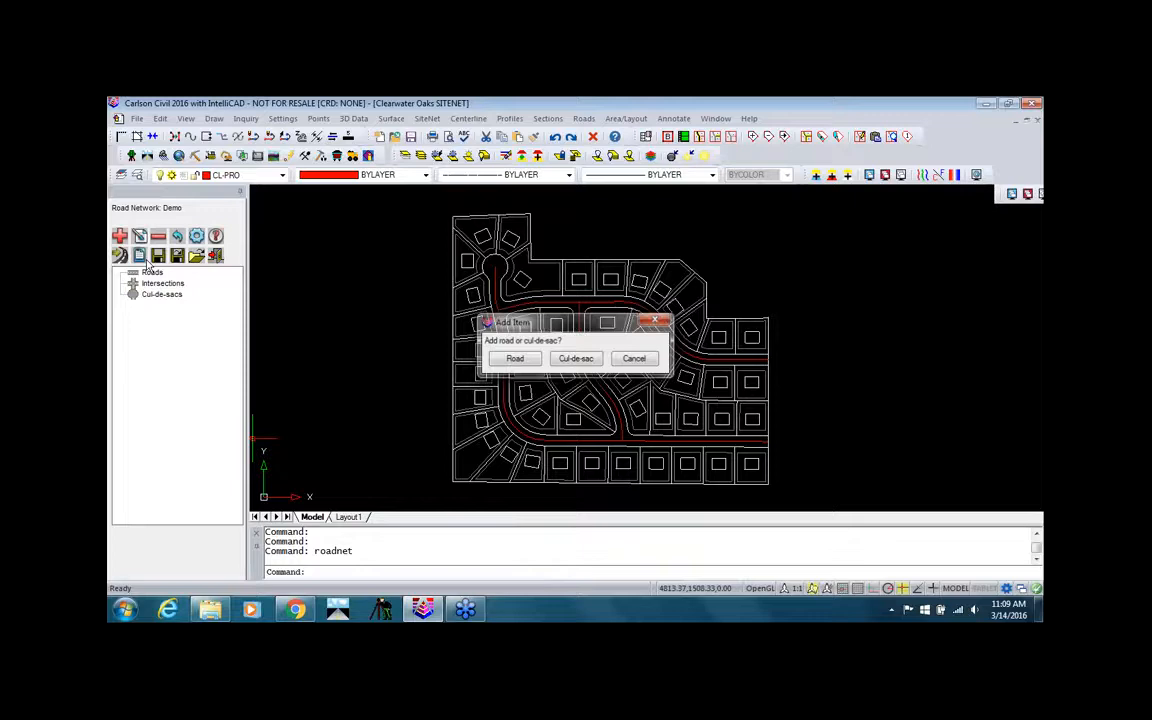
click(514, 359)
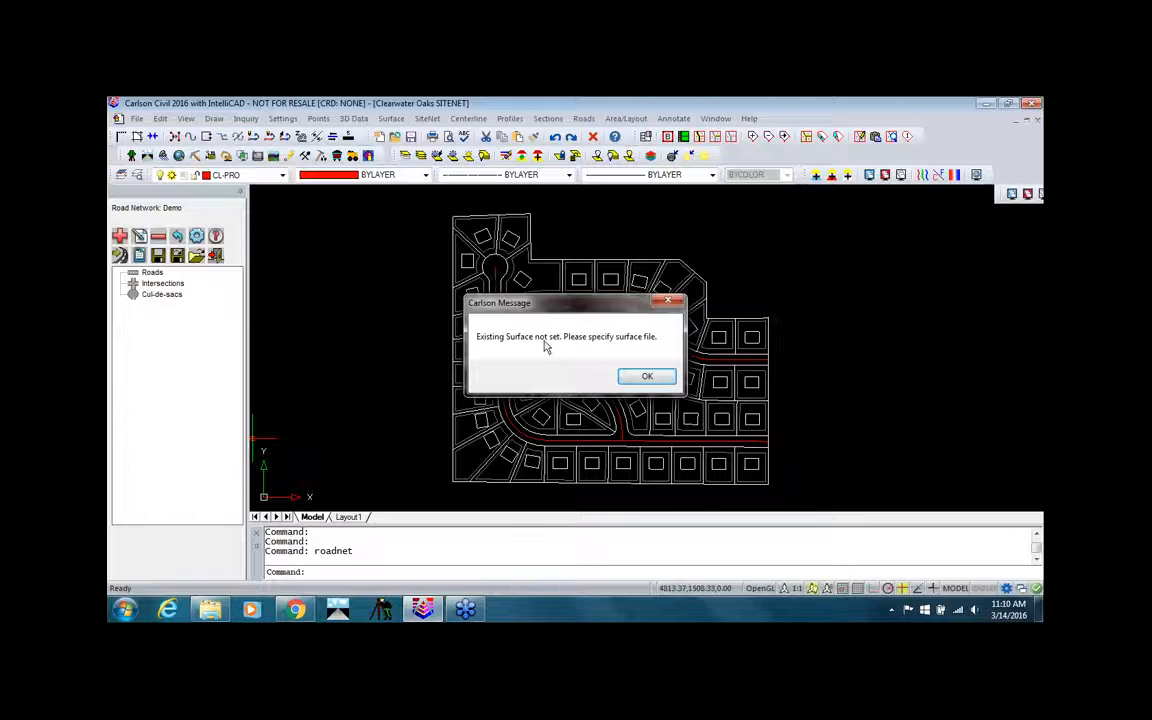
click(655, 377)
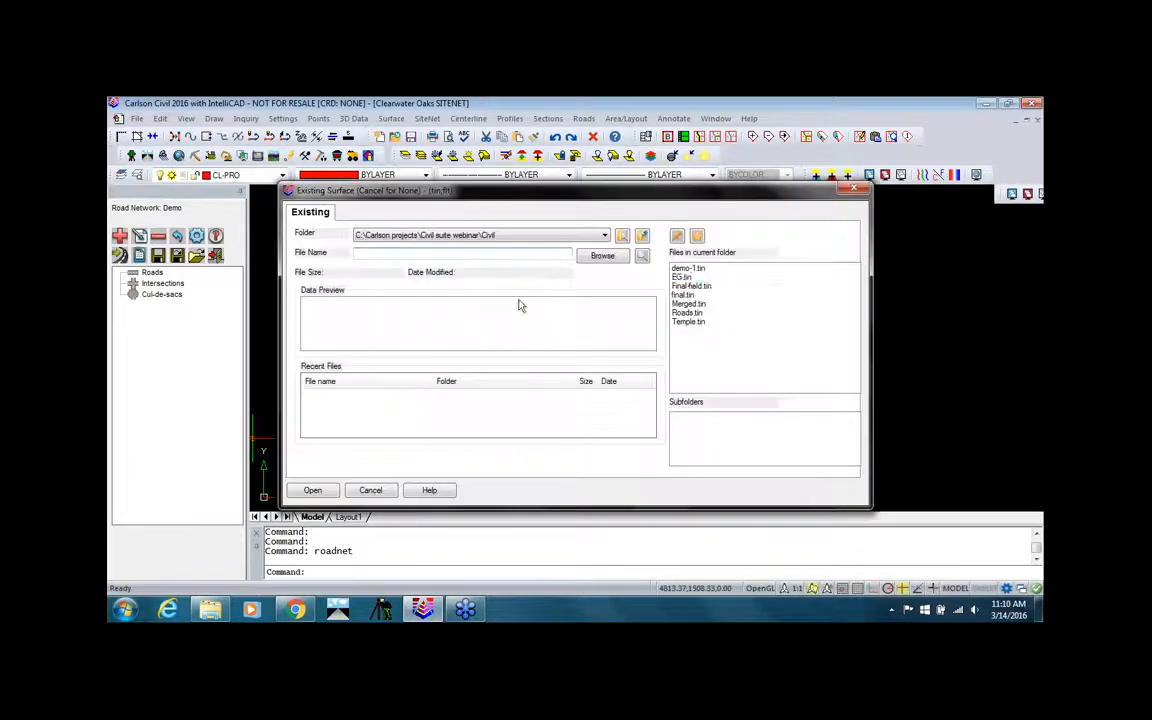
click(312, 491)
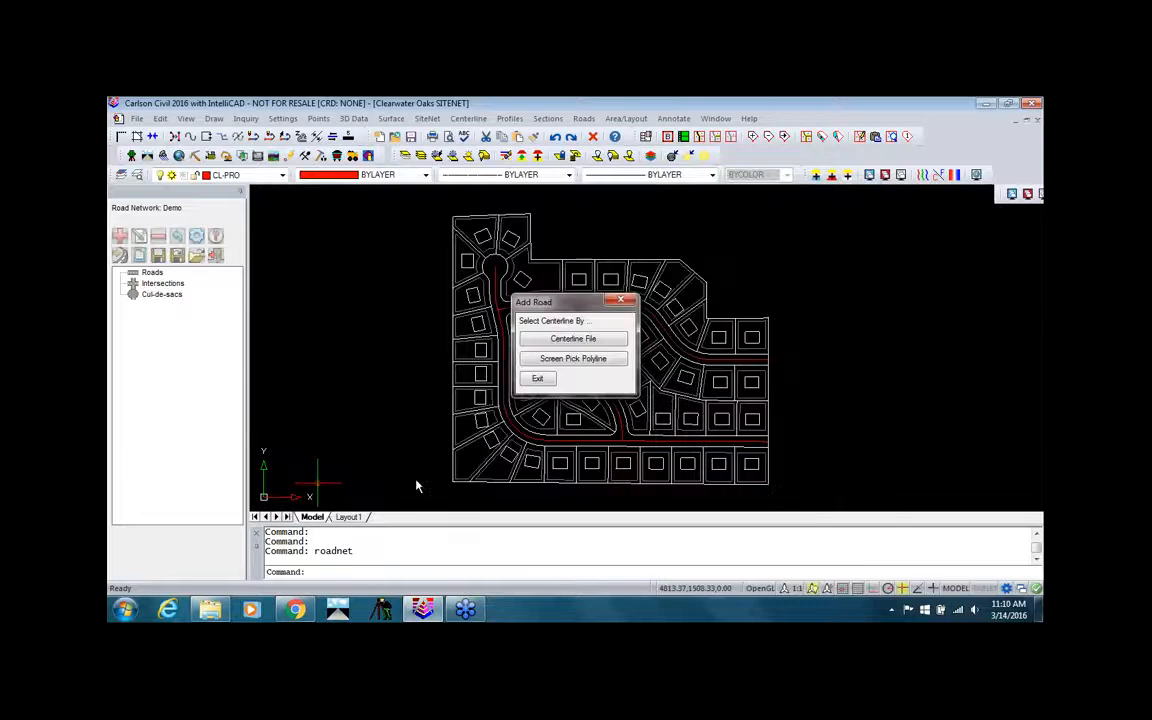
Pick the lower red road polyline as centerline, assign it a new centerline file Road 1, and create the profile Road 1.pro.
click(612, 361)
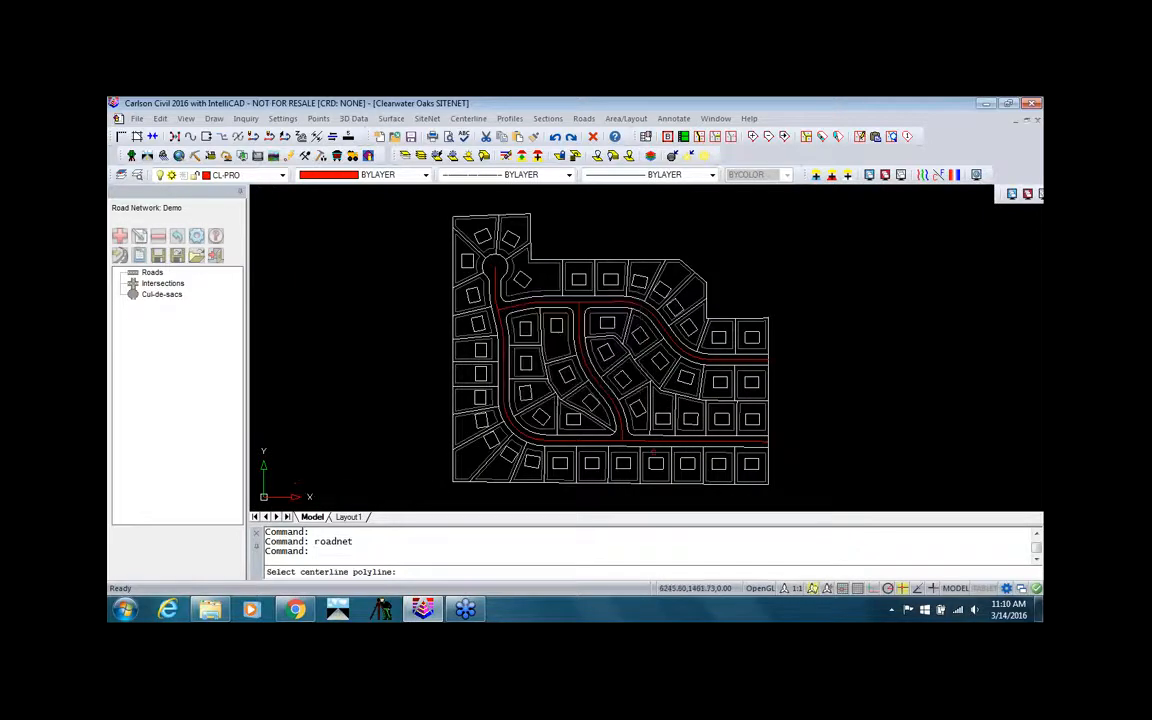
click(635, 441)
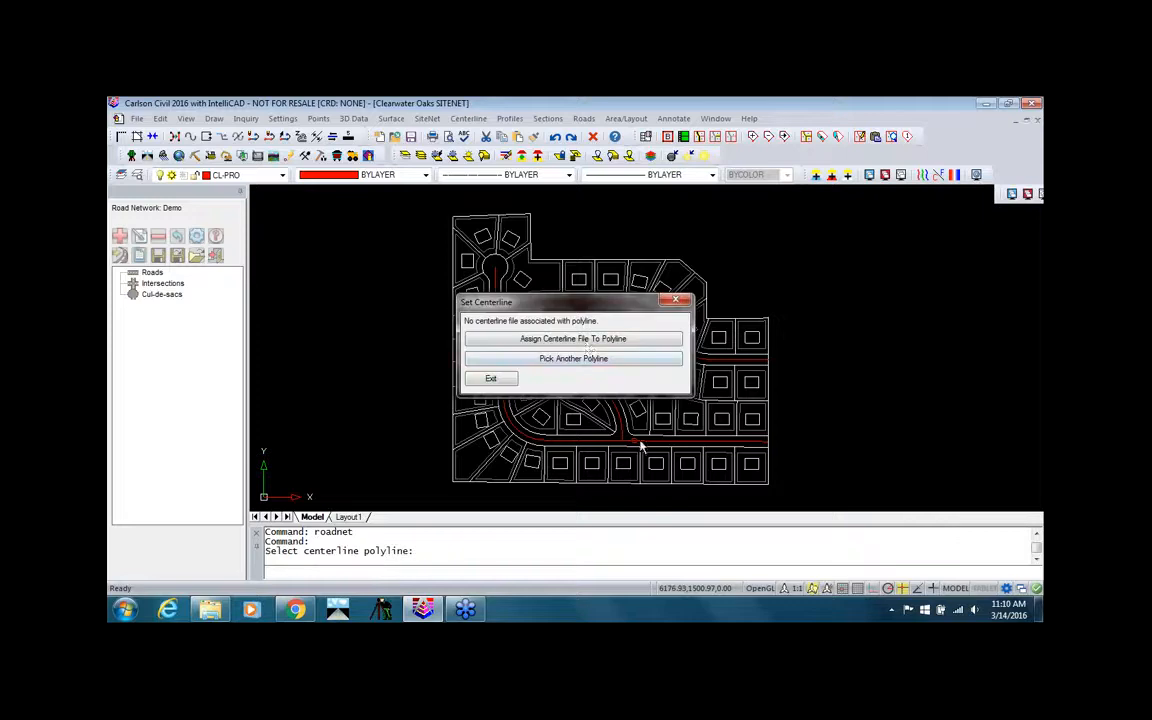
click(588, 338)
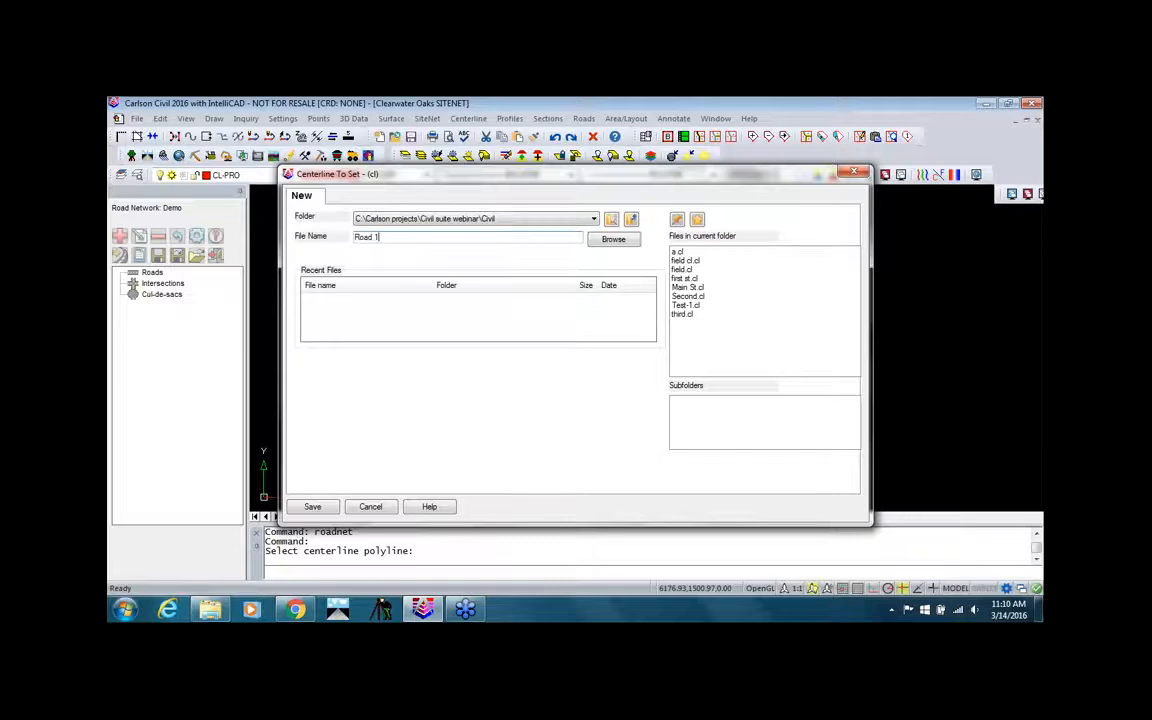
click(326, 508)
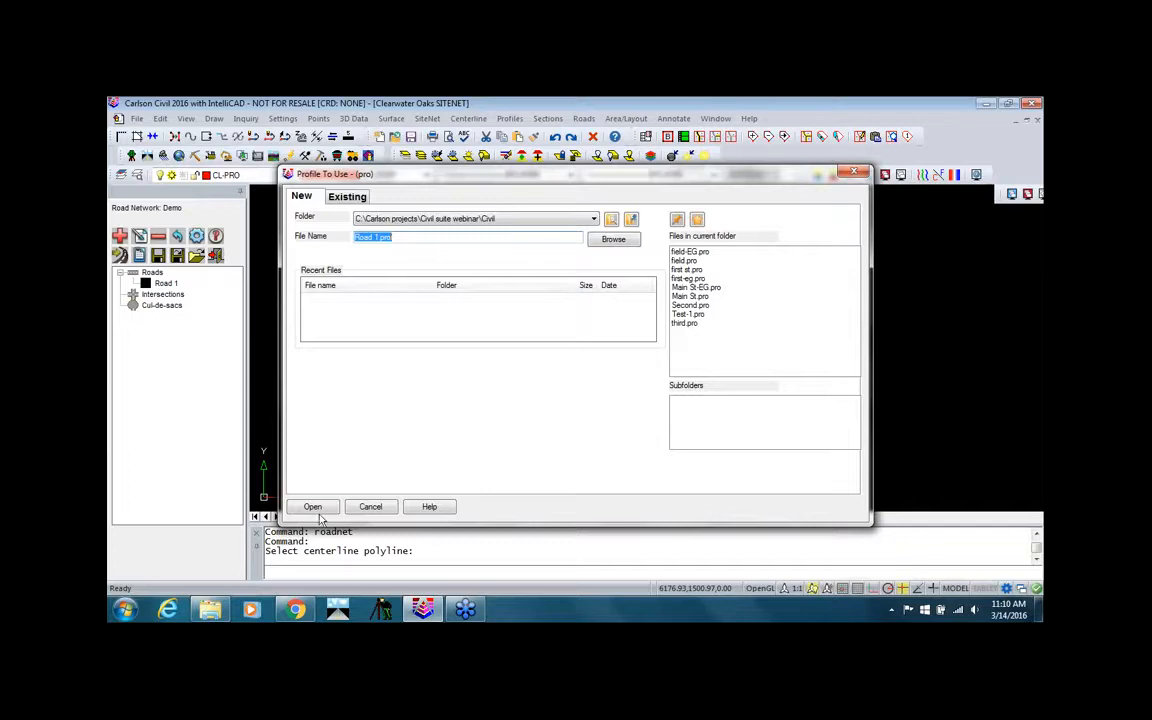
click(313, 507)
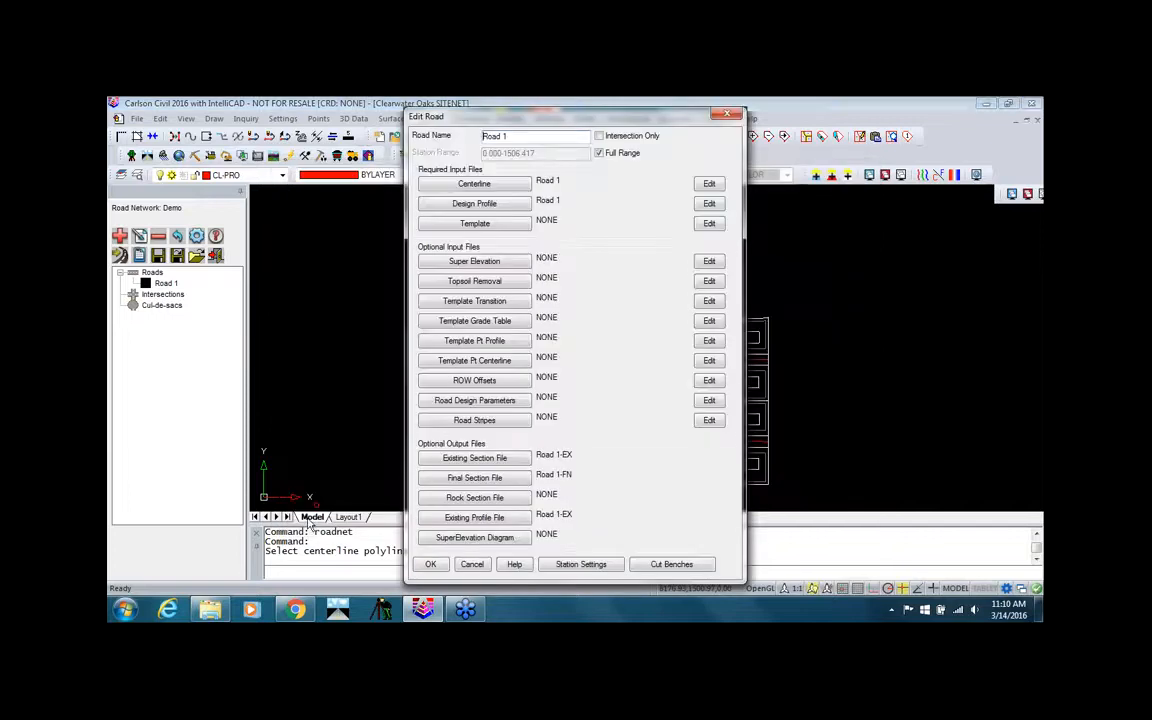
Edit Road 1's design profile by adding PVIs at station 290, elevation 269.7255, and station 420, elevation 272.5855.
click(709, 205)
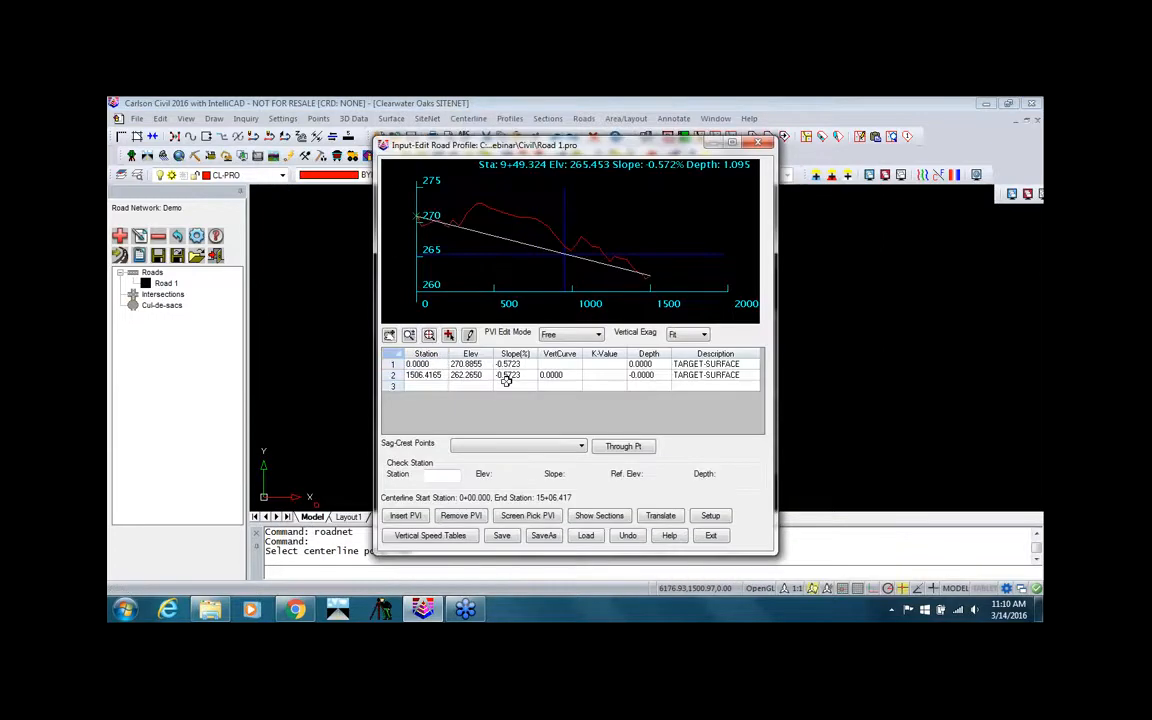
click(449, 336)
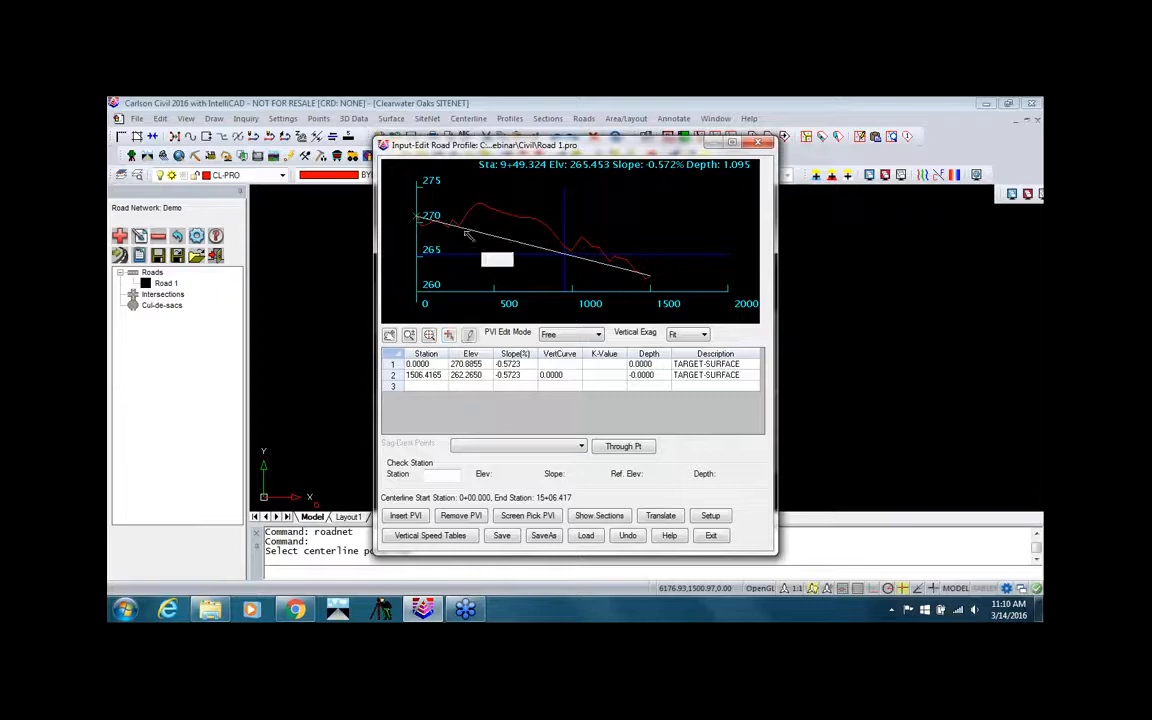
click(474, 218)
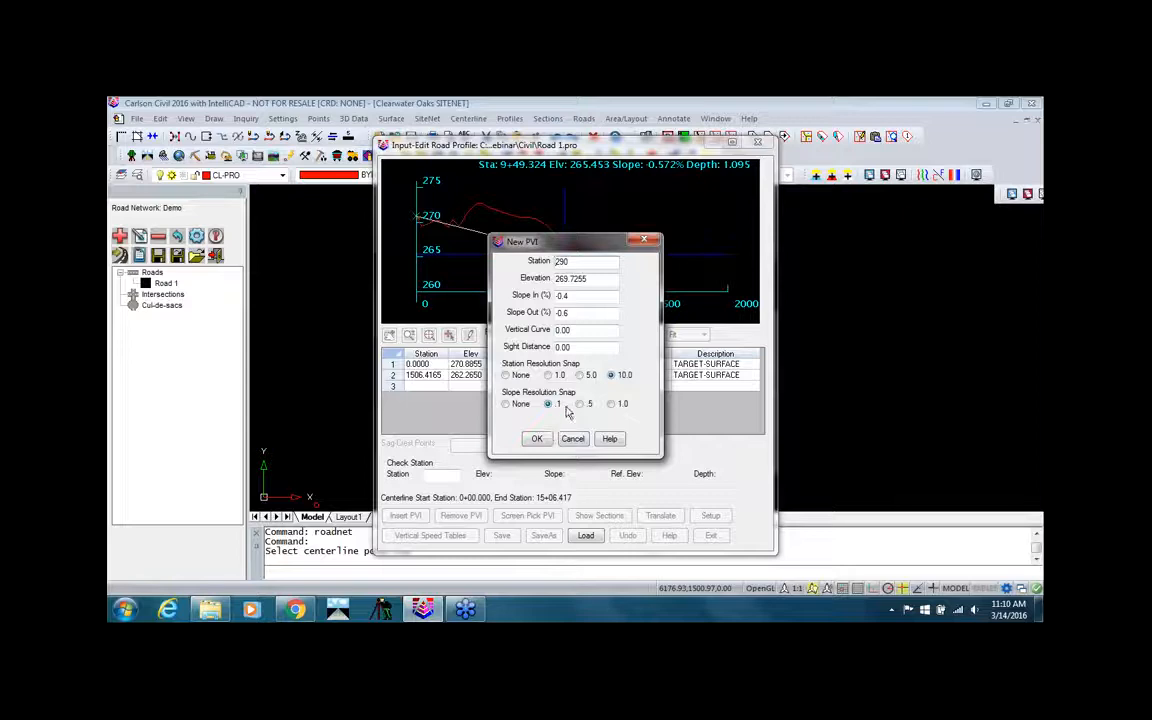
click(536, 438)
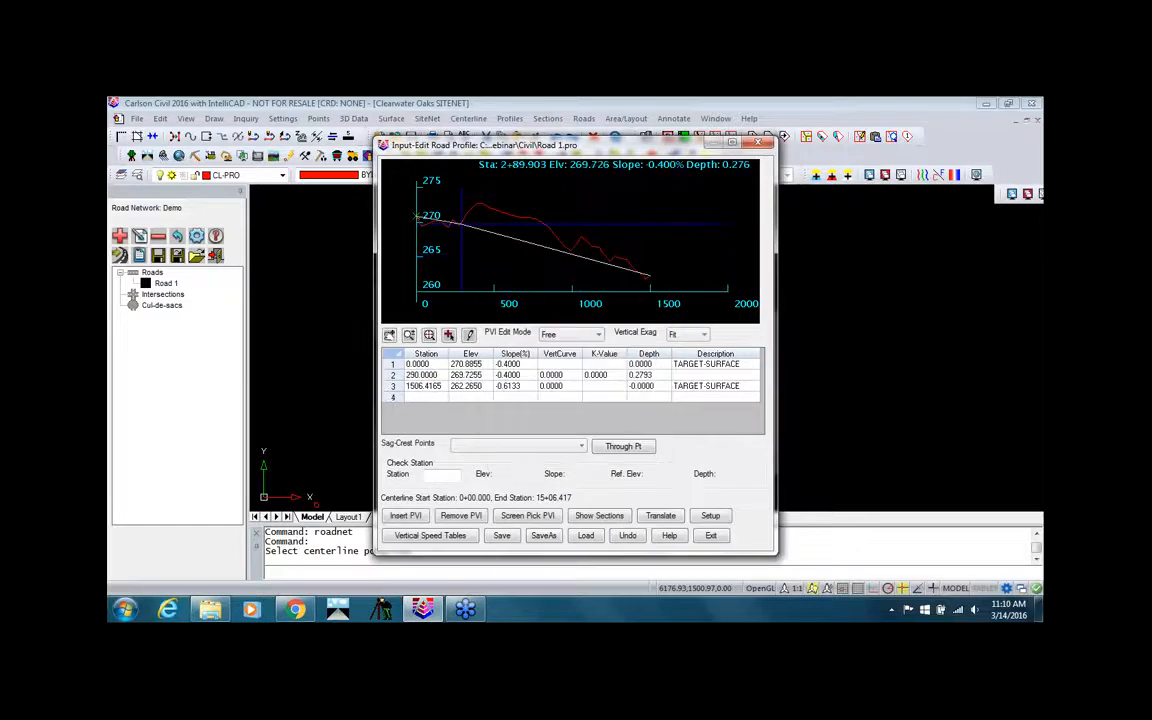
click(483, 208)
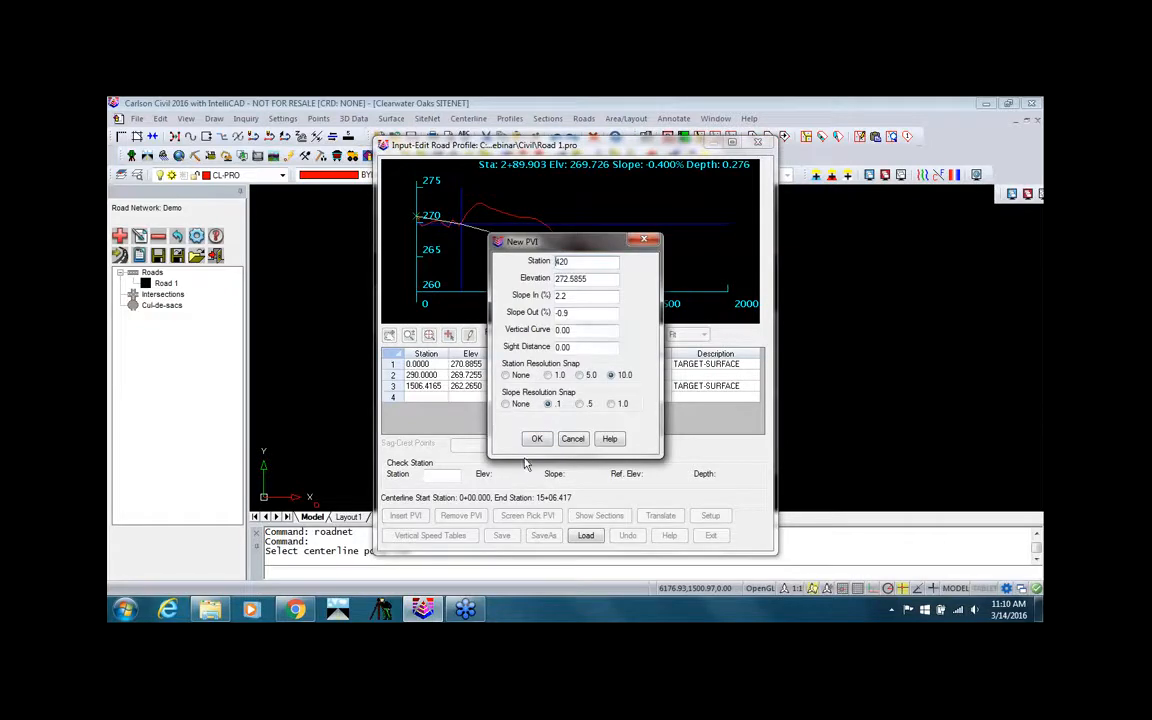
click(536, 438)
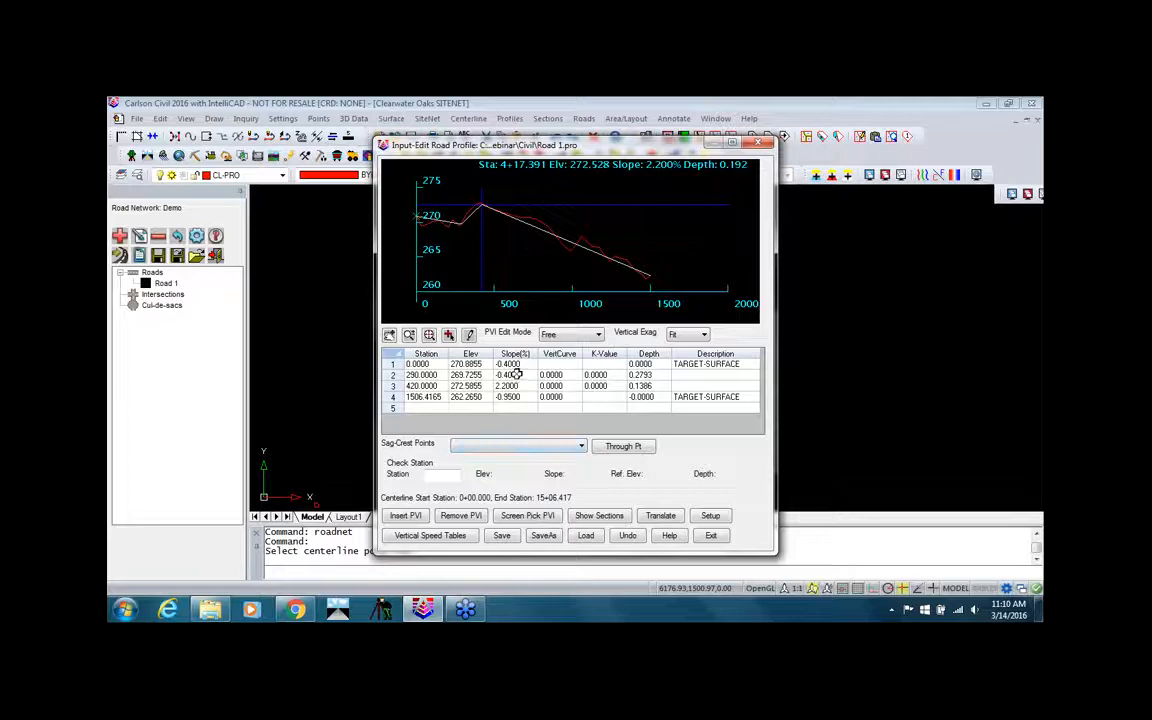
Set the slope into the PVI at station 290 to -0.5%.
click(515, 374)
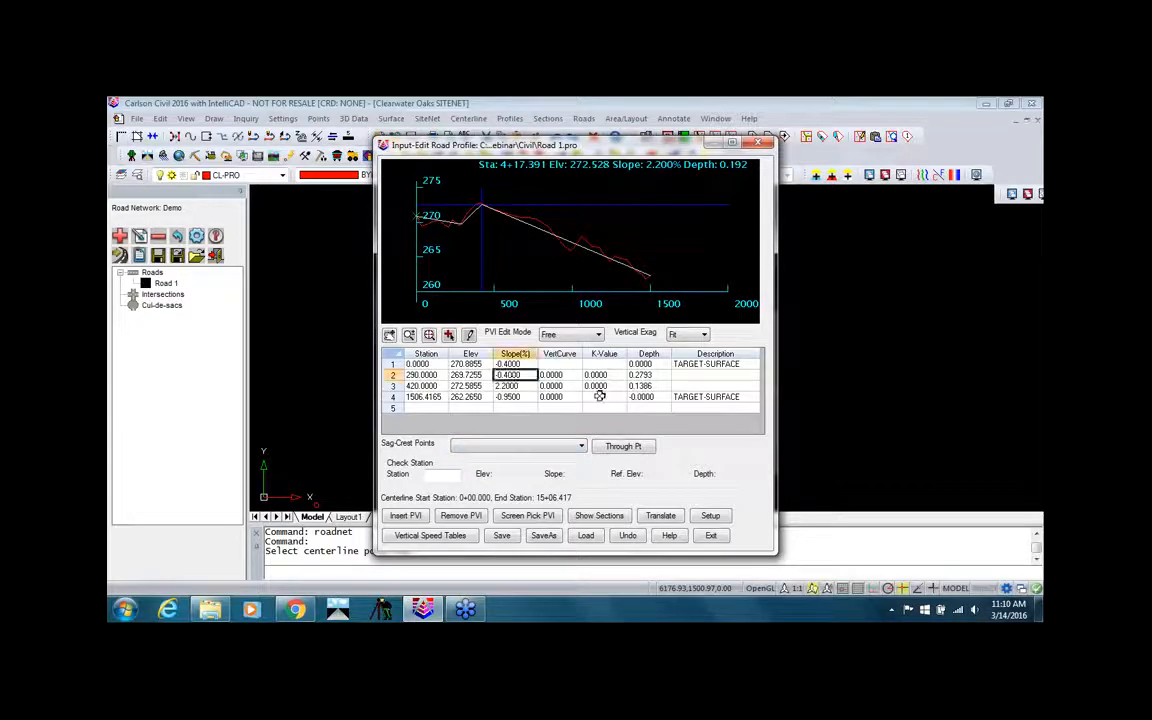
key(BackSpace)
text(-0.5)
key(Tab)
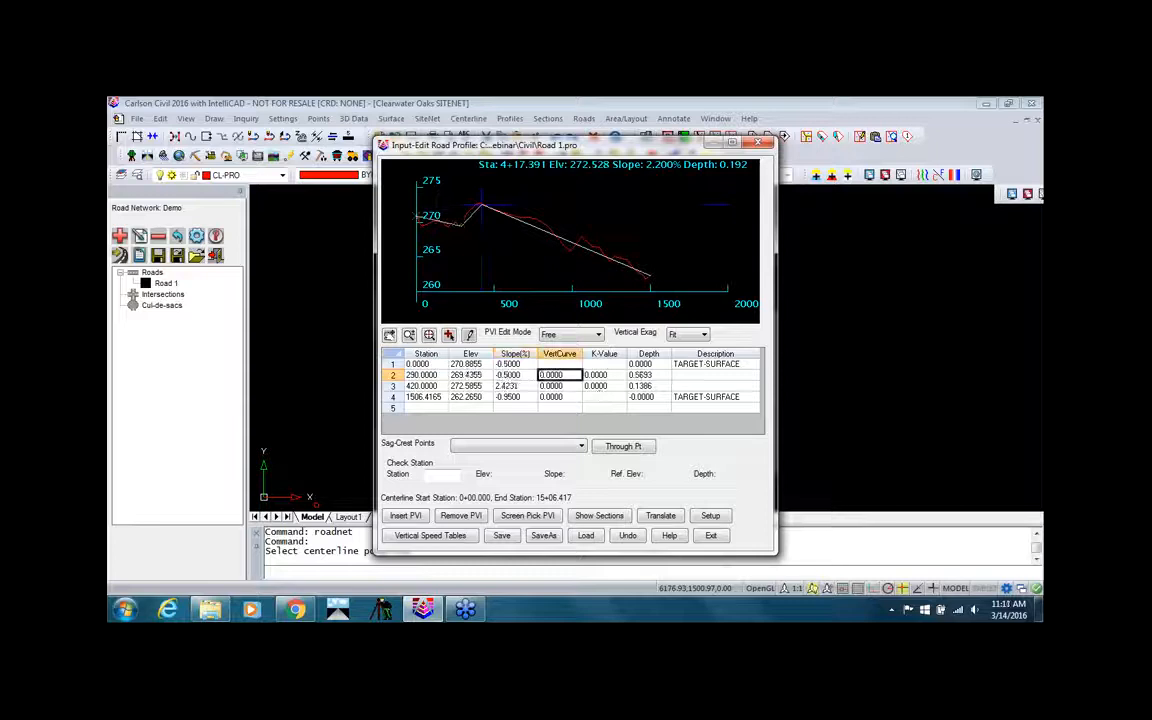
Give the PVI at station 290 a K-value of 30 and round its vertical curve length to 90.
key(Tab)
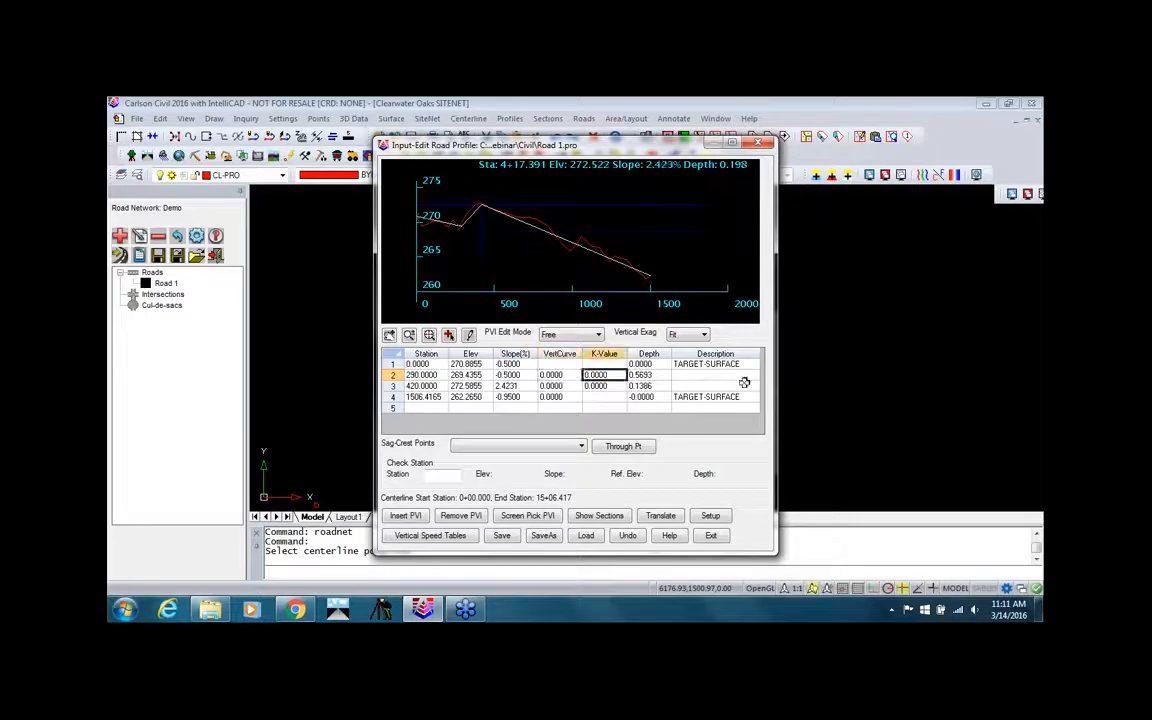
text(30)
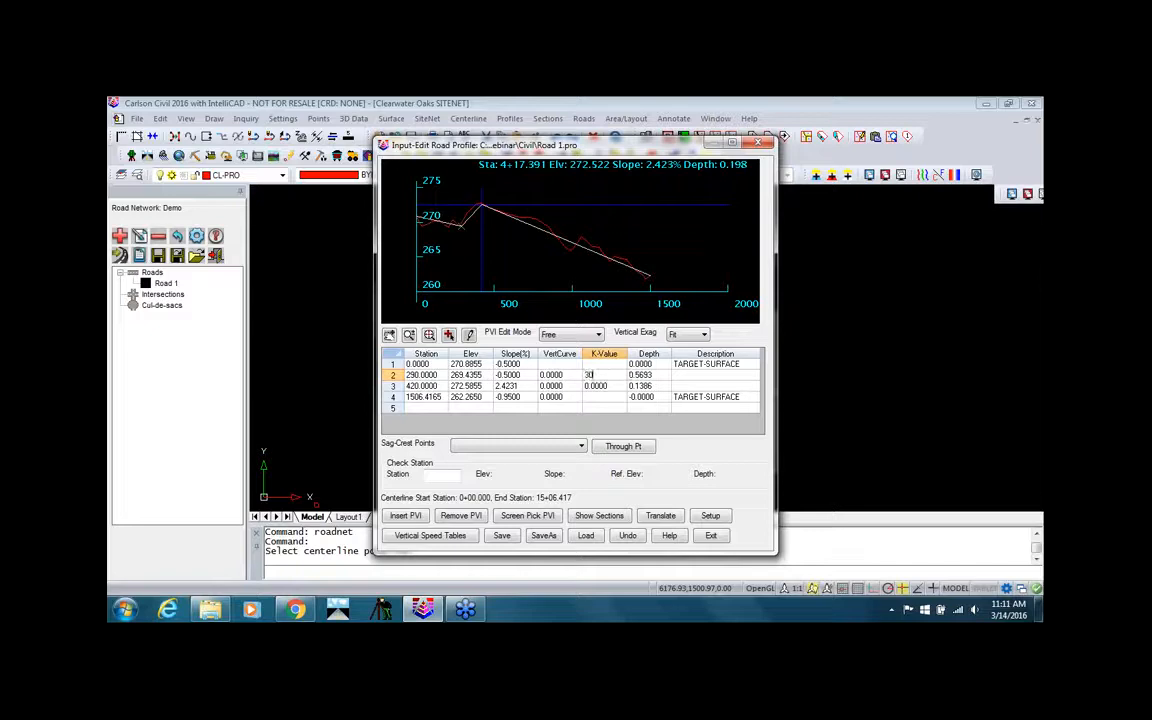
key(Tab)
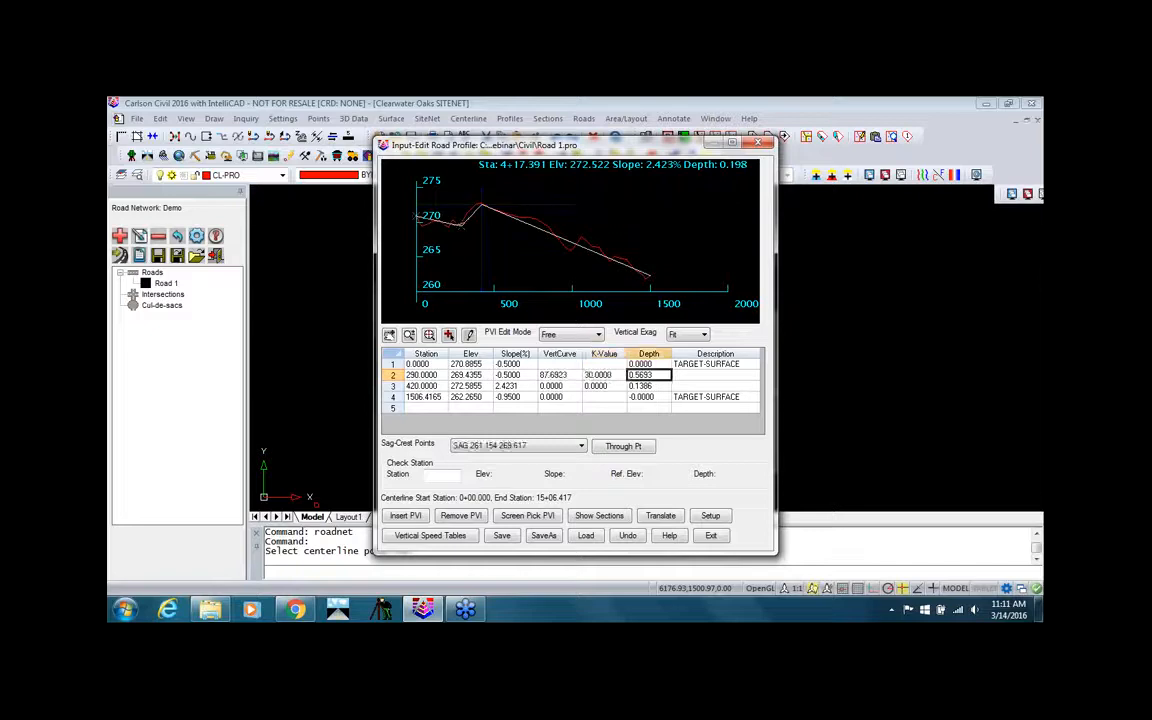
click(562, 374)
text(90)
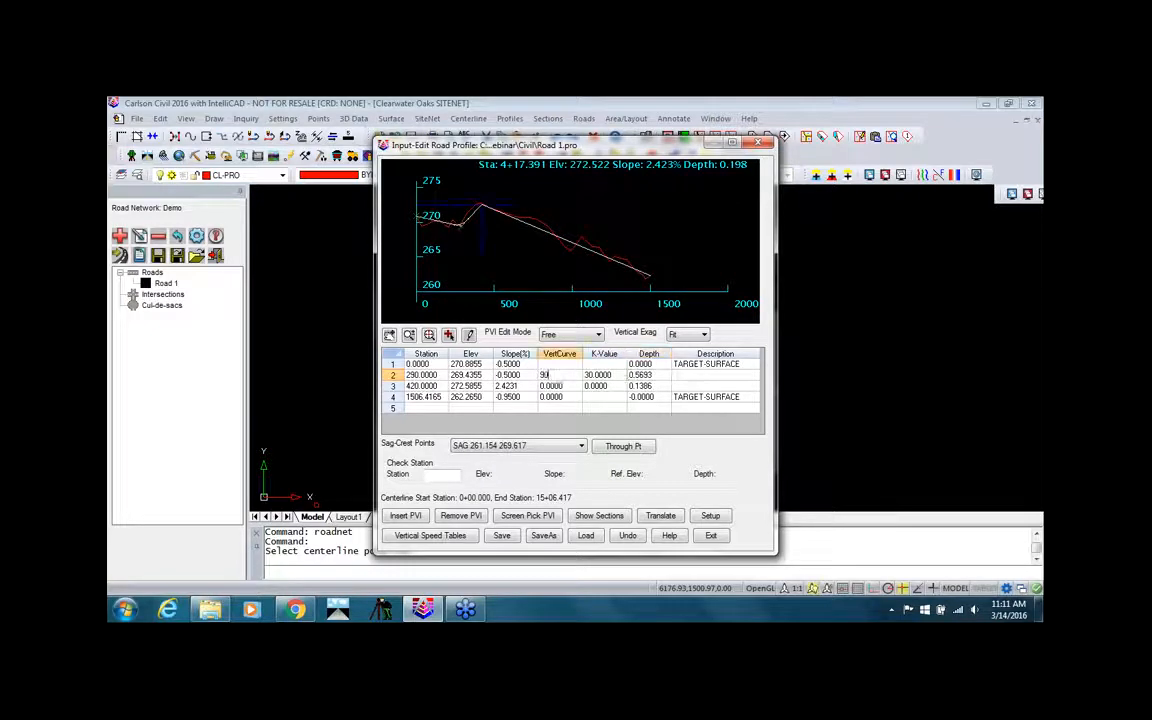
key(Return)
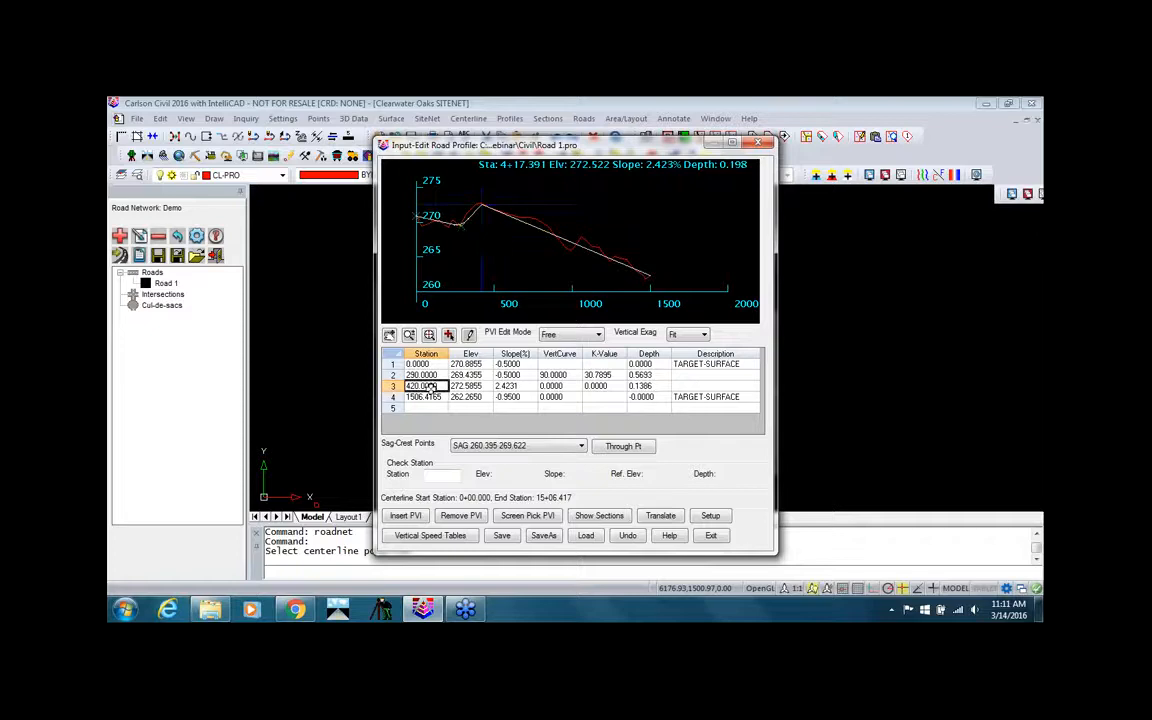
Move Road 1's PVI at station 420 to station 425 and give it a K-value of 30.
text(425)
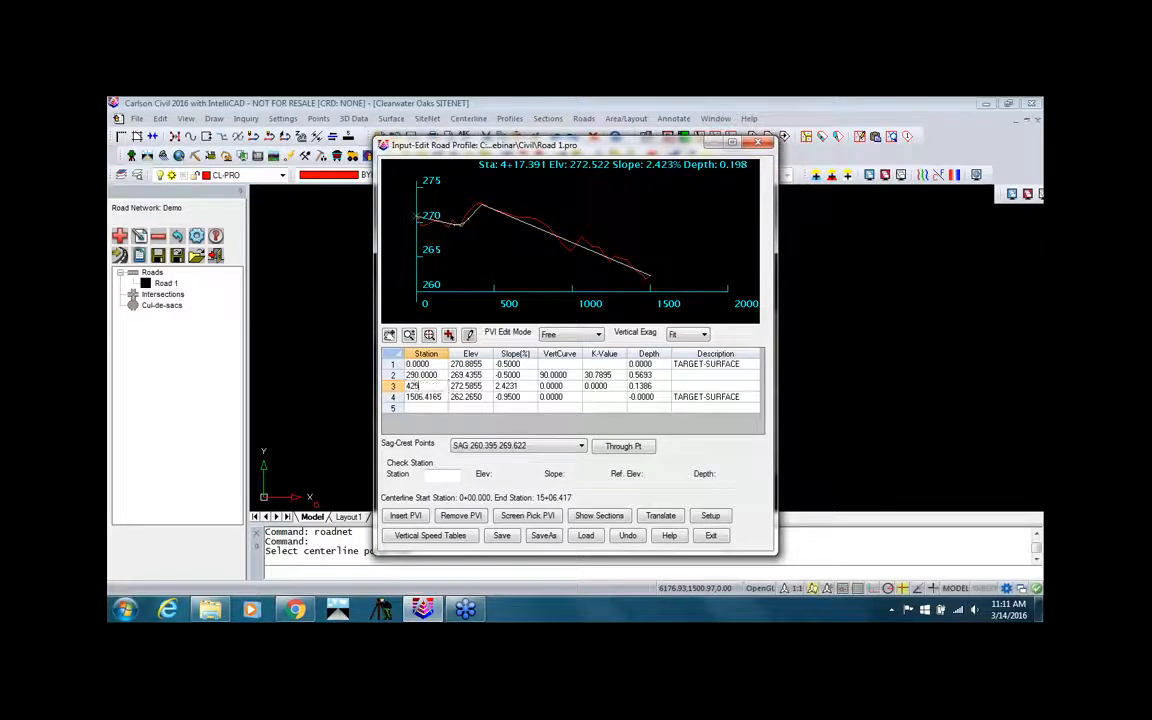
key(Return)
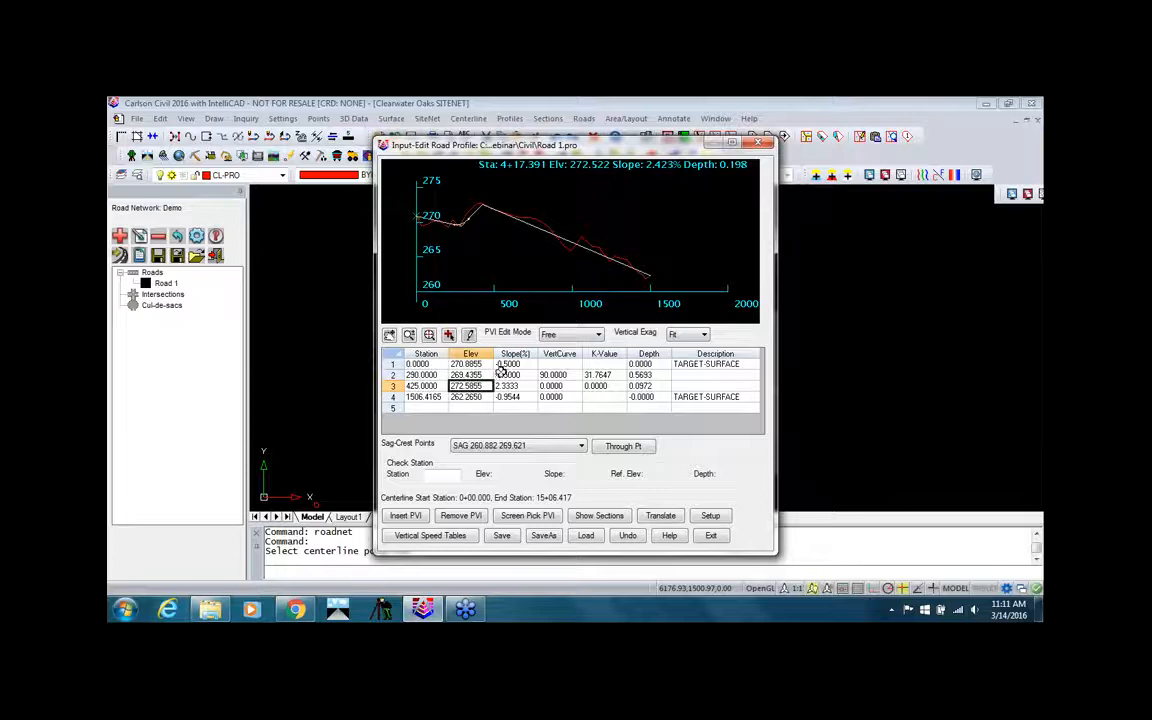
click(600, 386)
text(9)
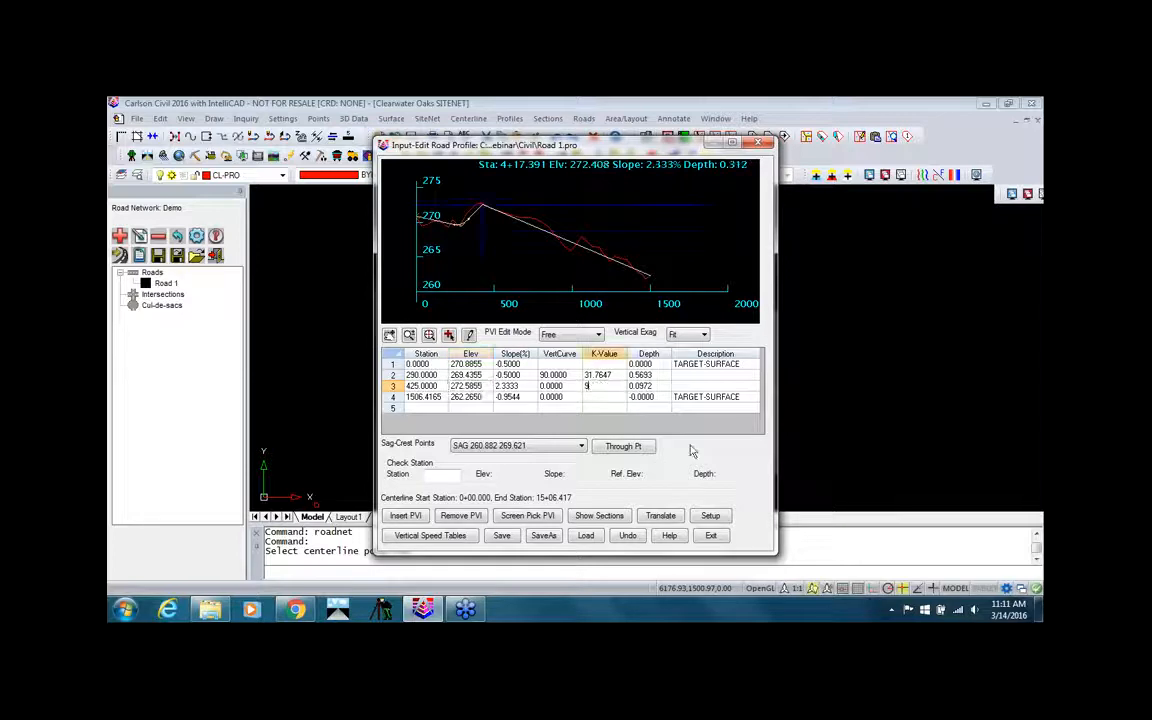
key(BackSpace)
text(30)
key(Tab)
Round the vertical curve length of the PVI at station 425 to 100, then save and close the profile.
click(557, 386)
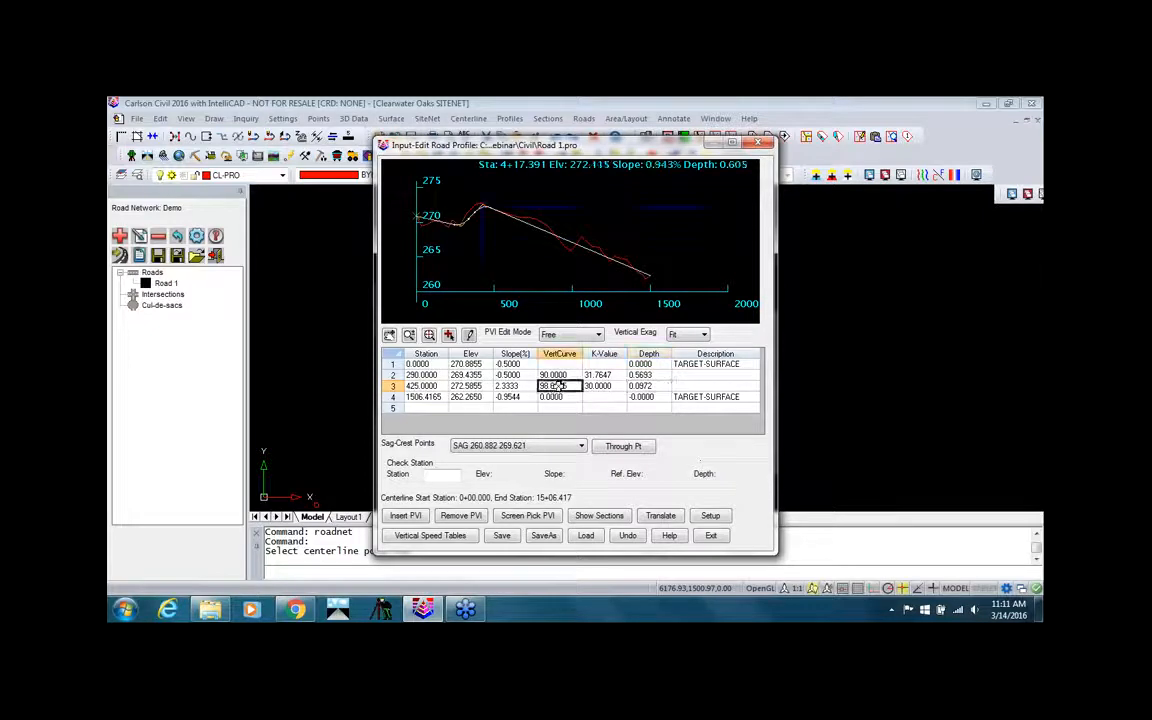
text(100)
key(Return)
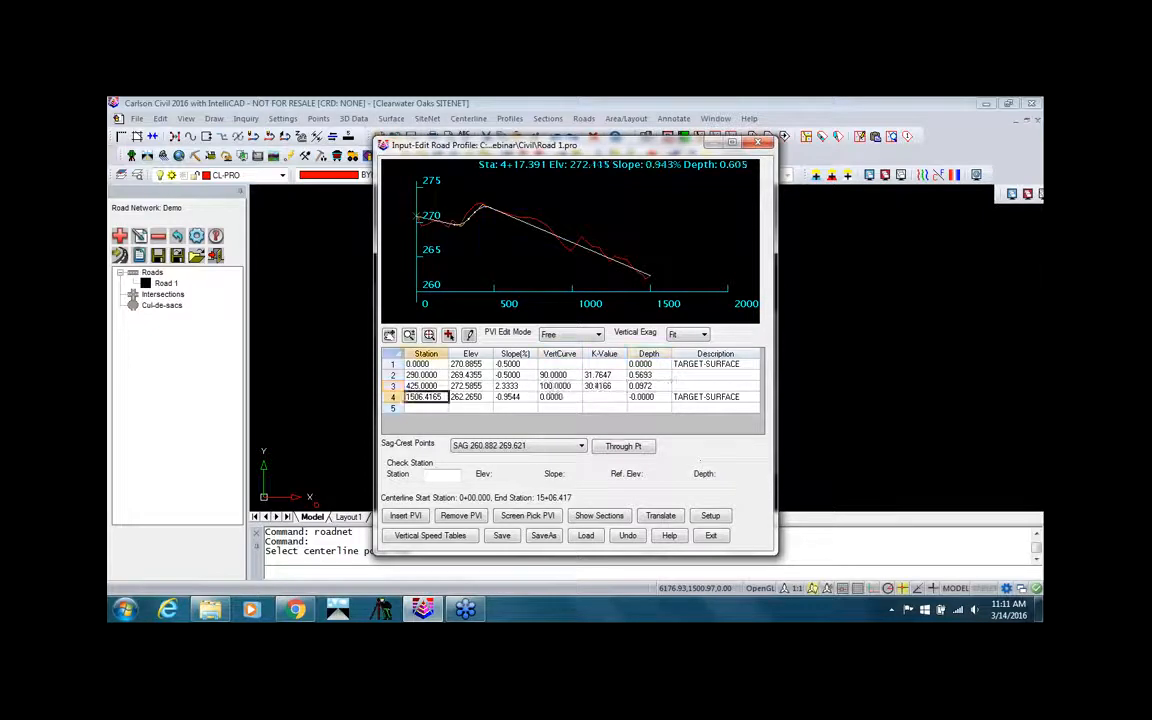
click(503, 536)
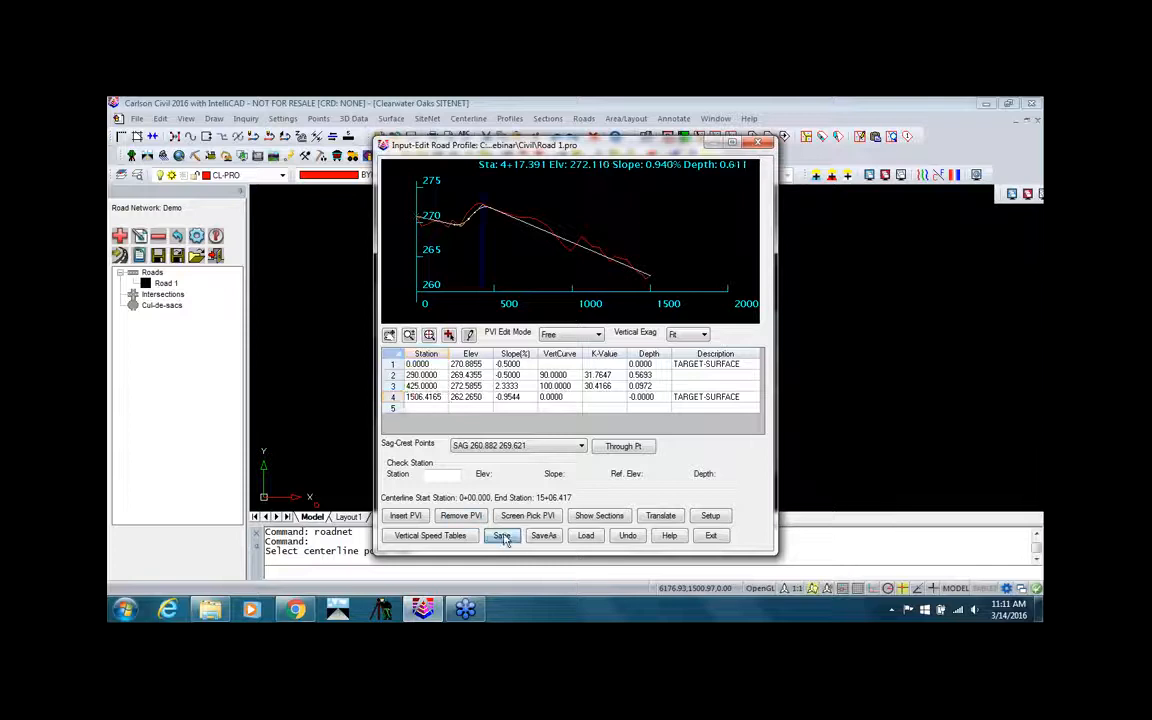
click(713, 537)
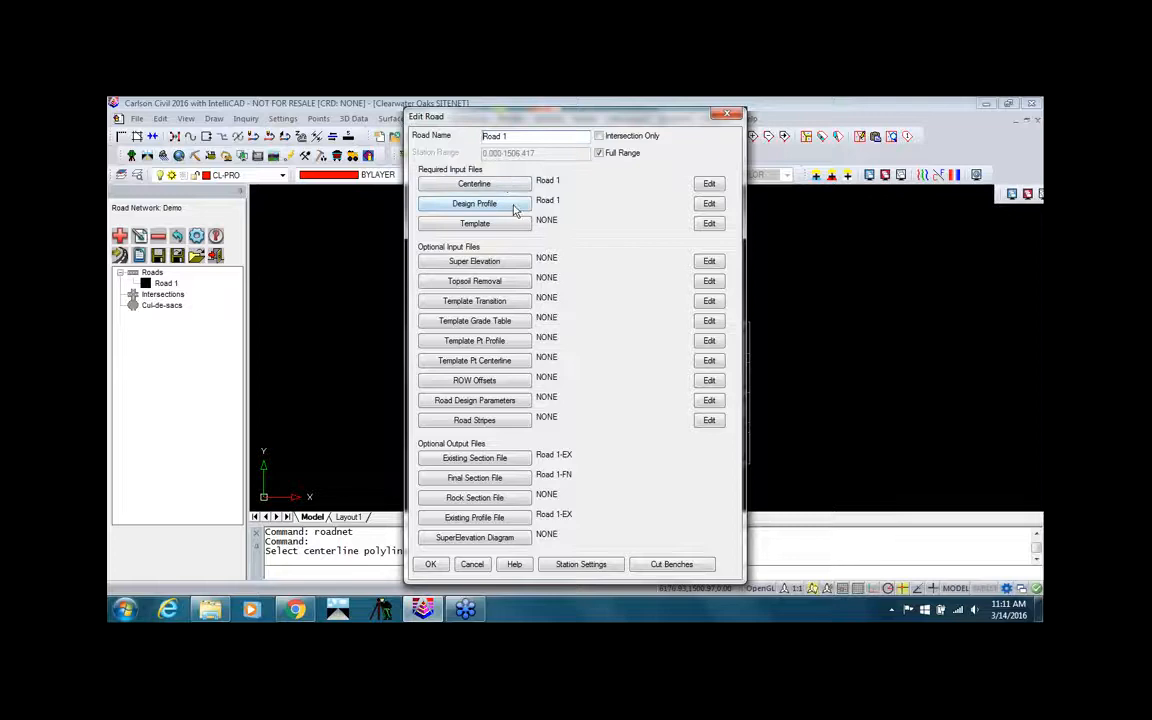
Assign the existing template file TYP.TPL to Road 1.
click(485, 226)
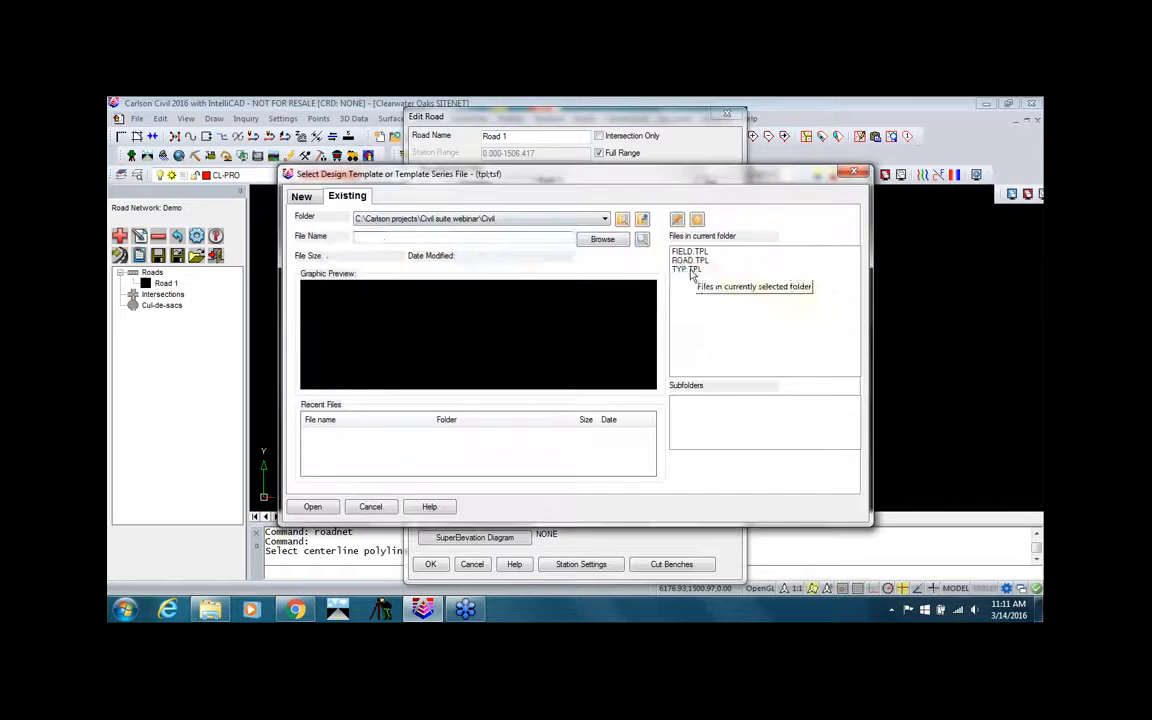
click(688, 270)
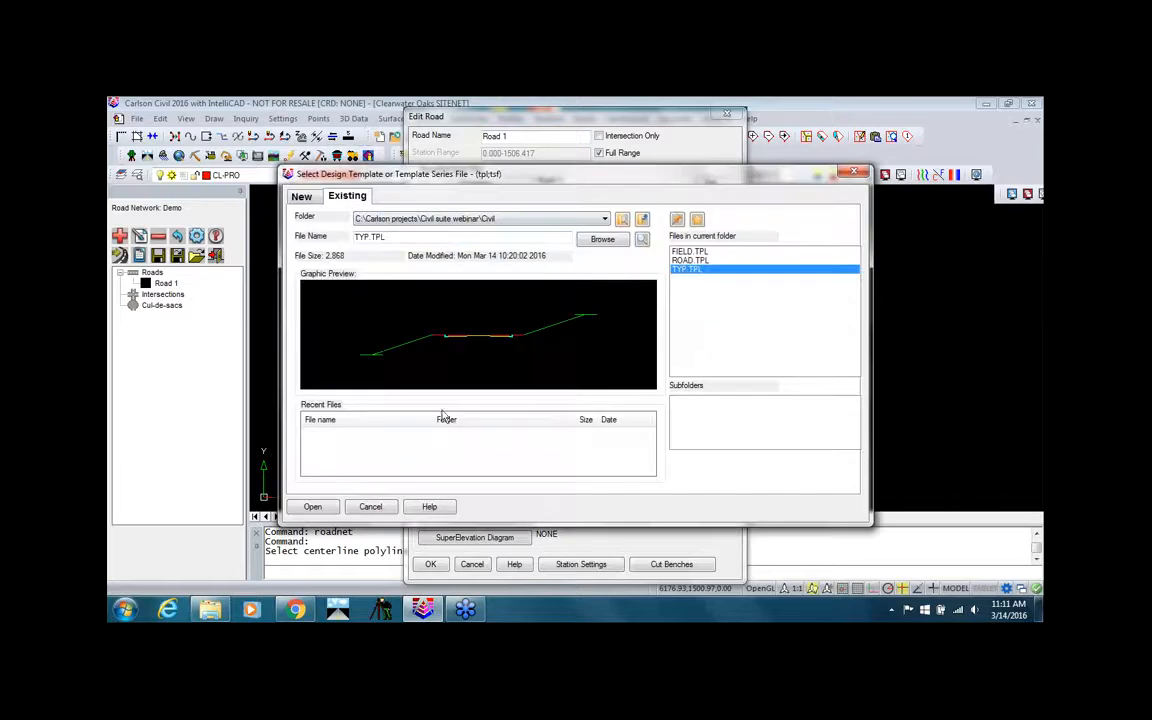
click(313, 507)
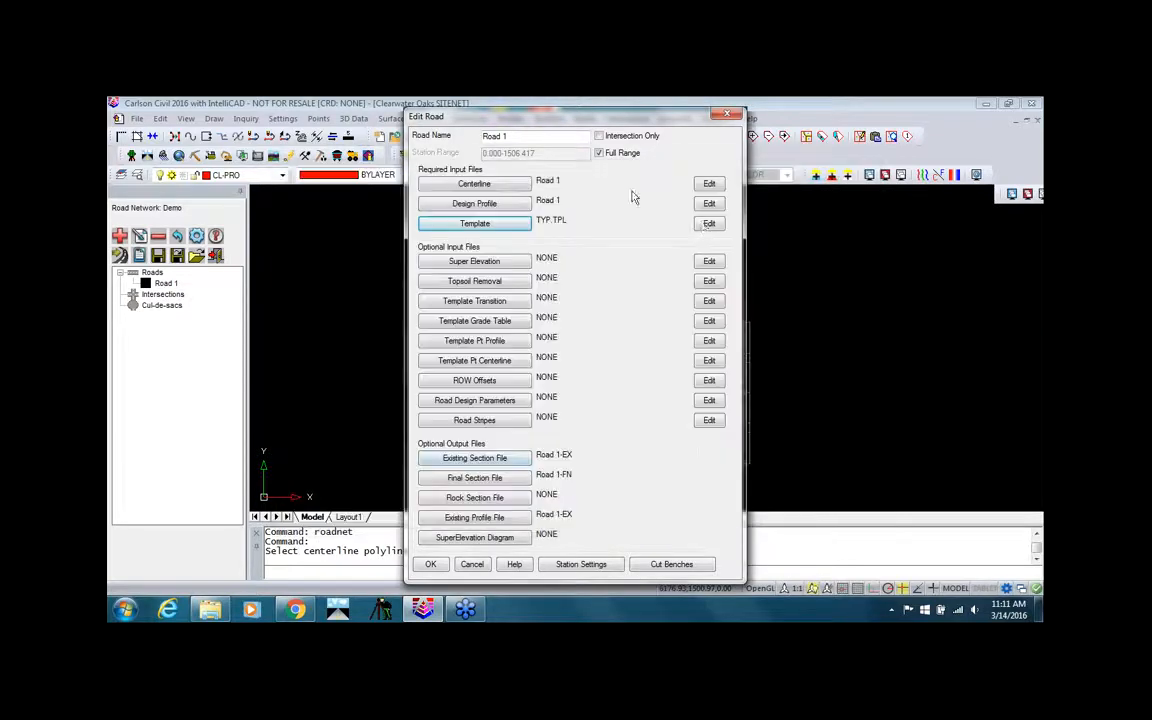
Examine the road template's EOP grade, curb and ROW grade elements, then save and close the template.
click(709, 223)
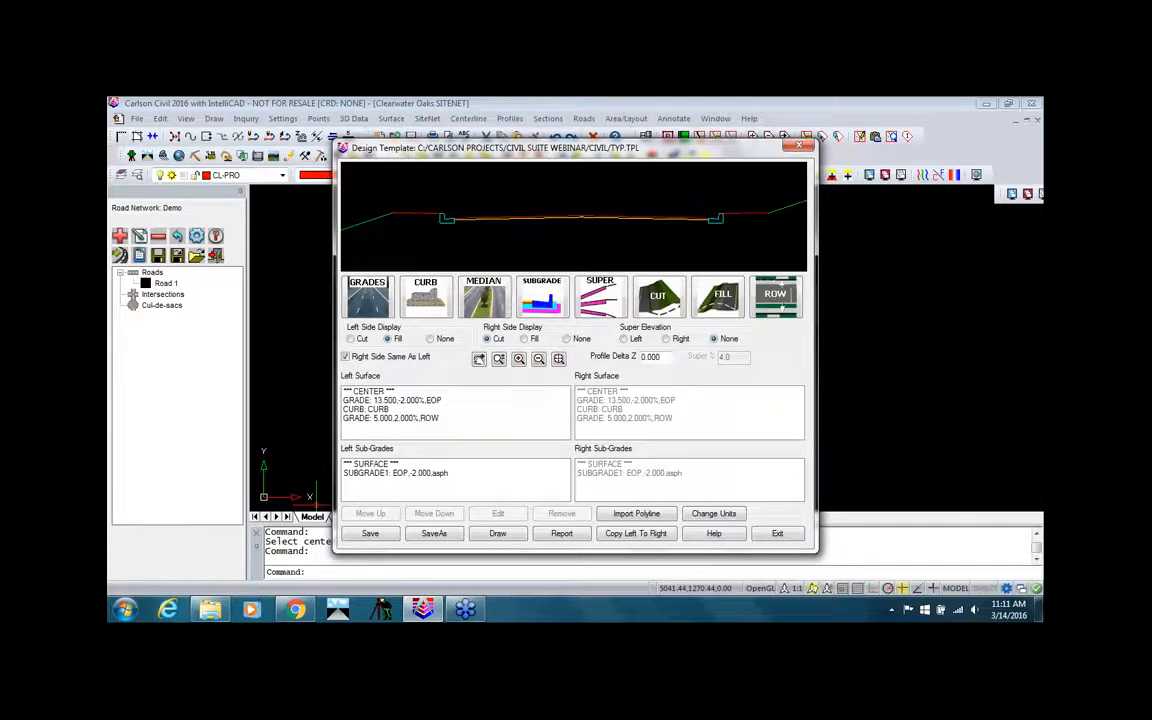
click(410, 401)
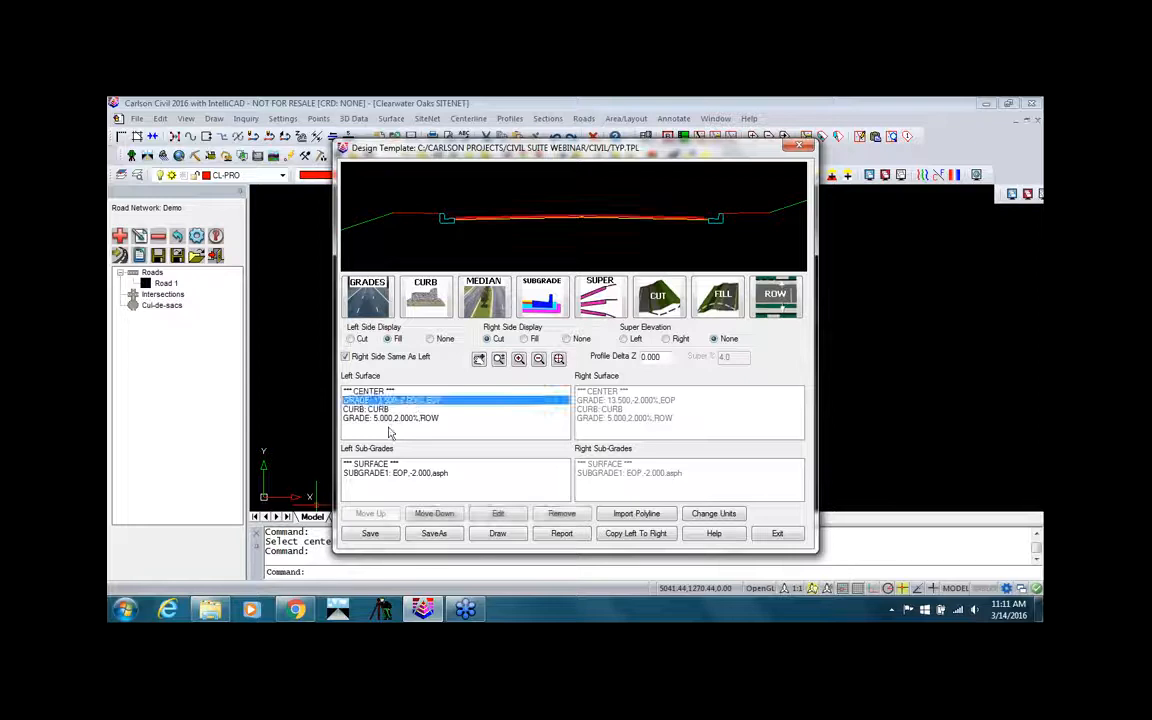
click(382, 410)
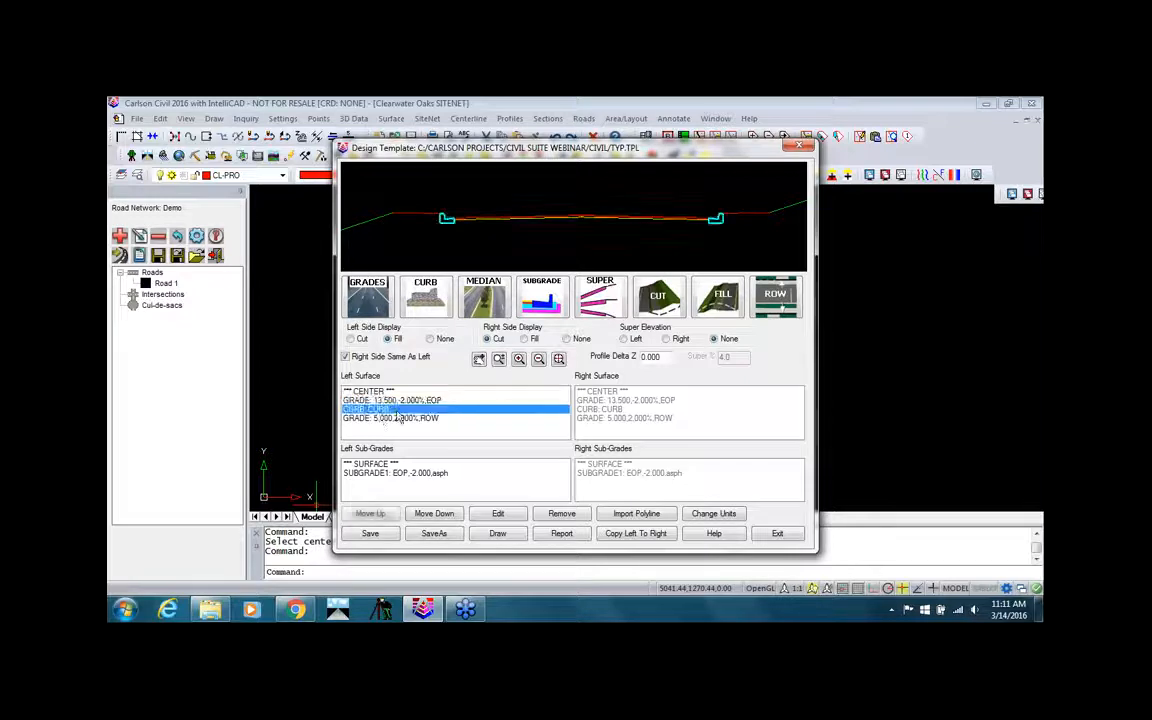
click(390, 420)
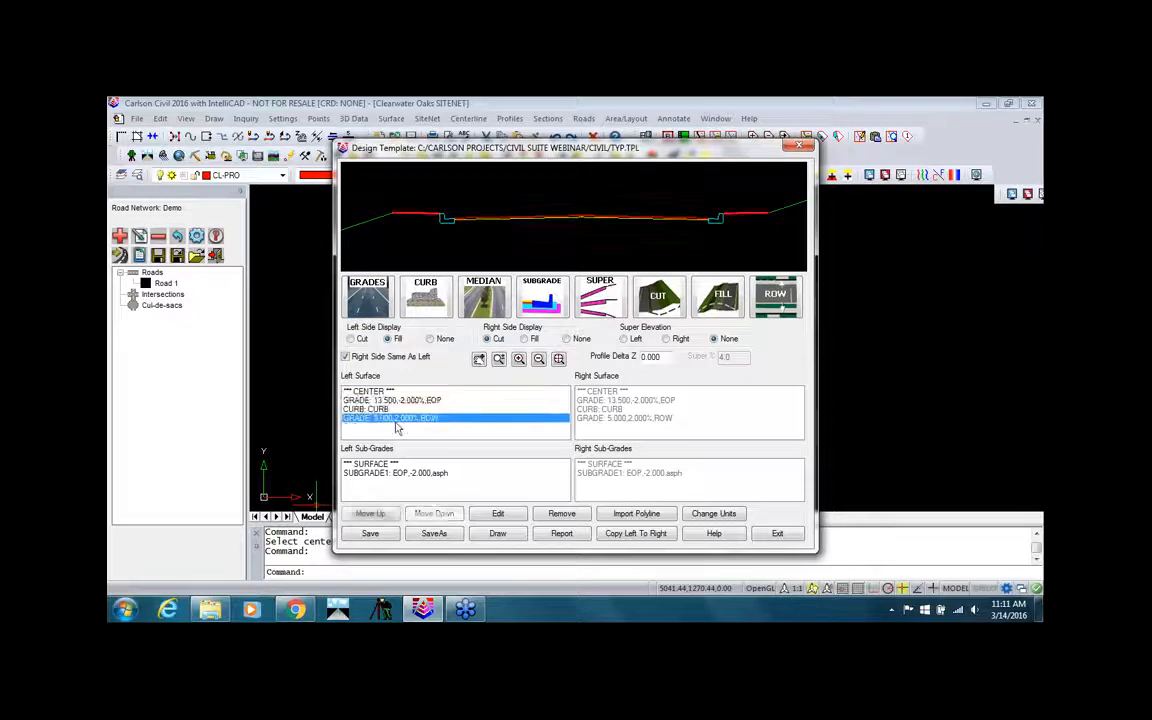
click(378, 537)
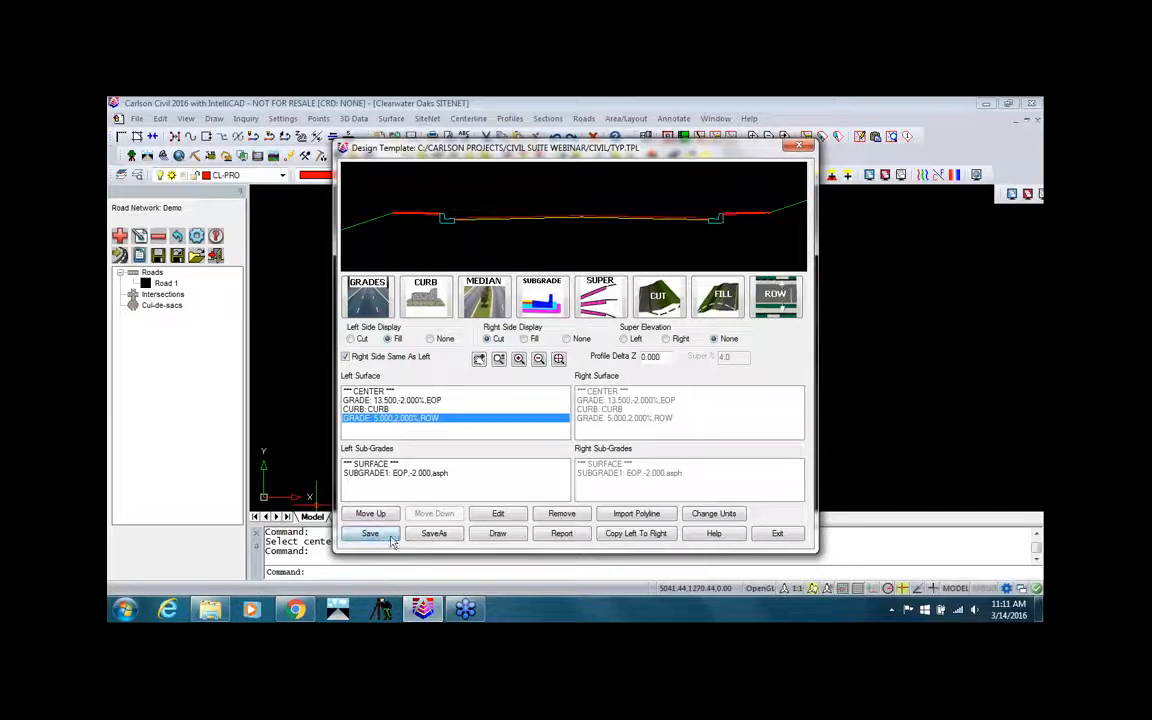
click(777, 535)
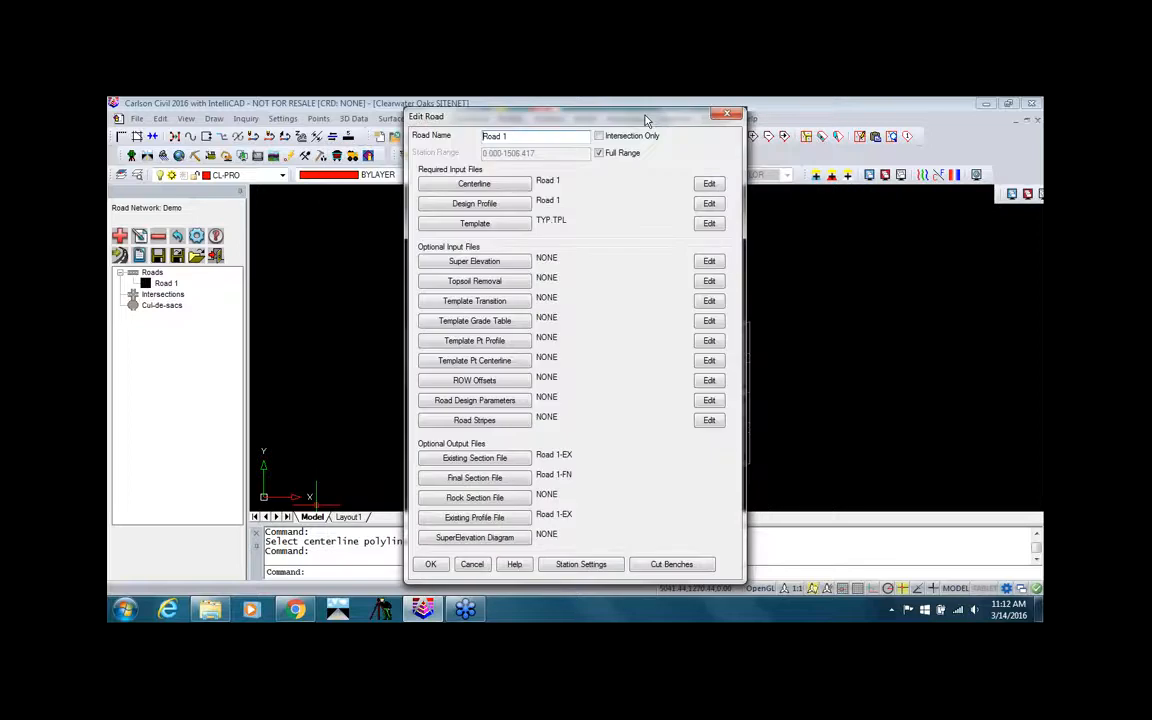
Reopen Road 1's design profile and inspect the road design sections at stations along it beside the site plan.
drag(645, 118, 412, 115)
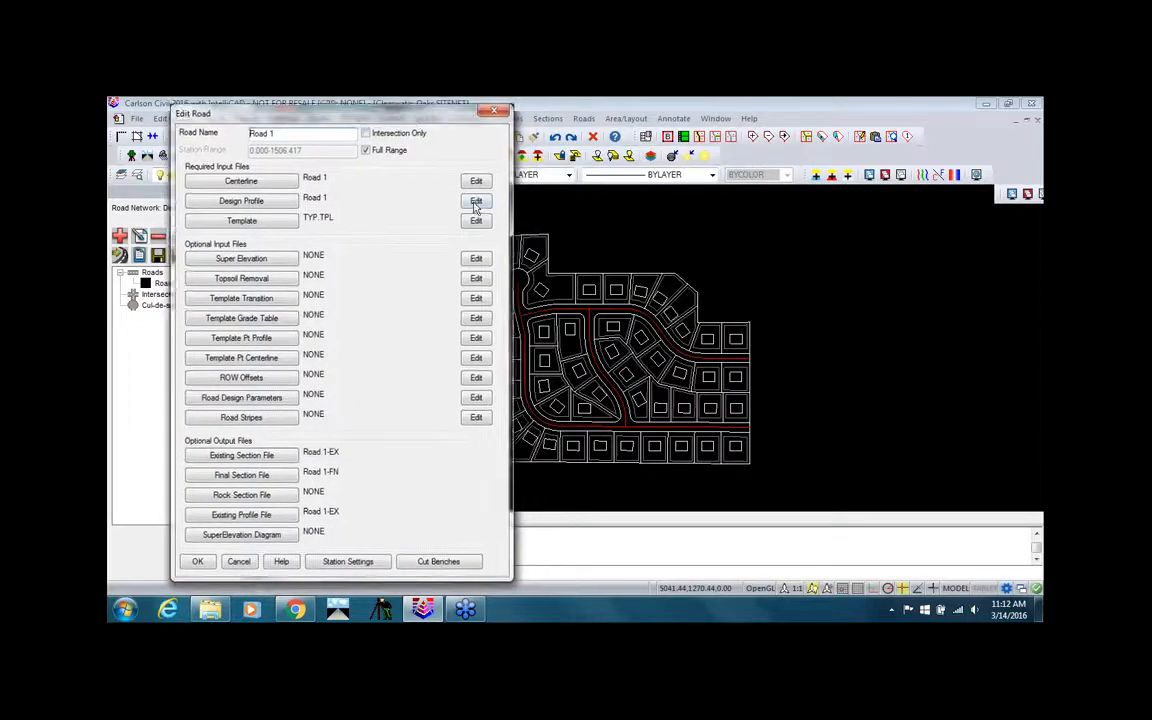
click(476, 202)
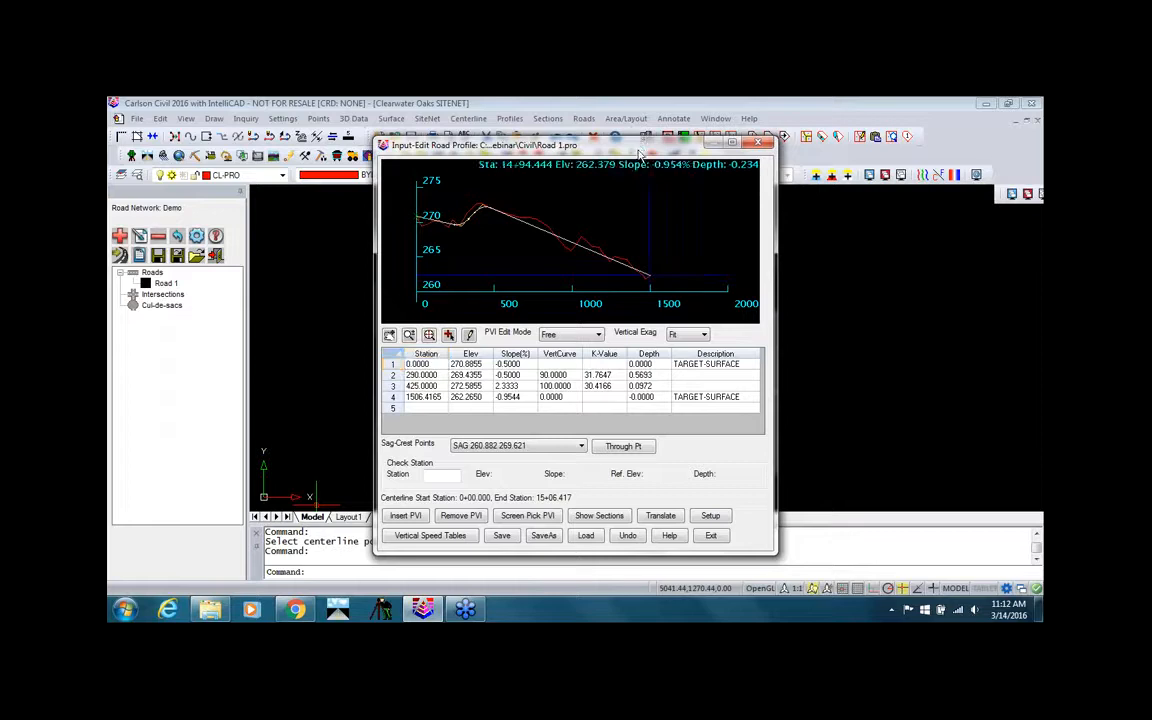
mouse_move(640, 152)
mouse_down()
mouse_move(535, 148)
mouse_move(486, 122)
mouse_move(372, 126)
mouse_up()
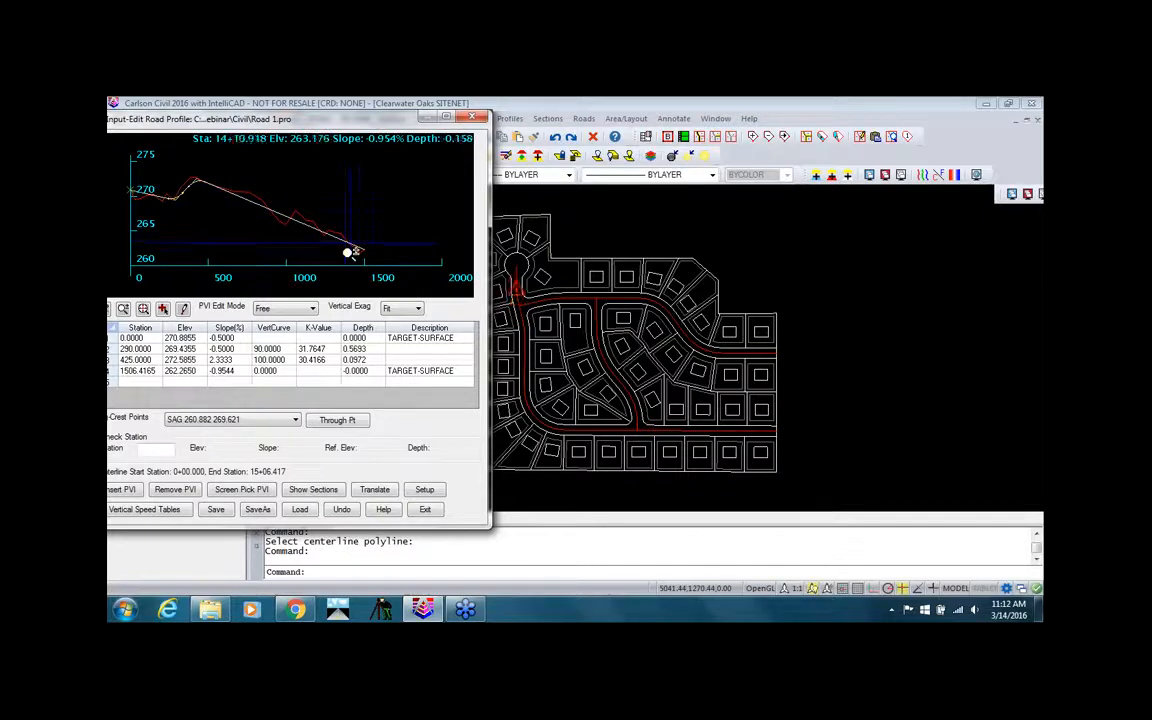
click(315, 490)
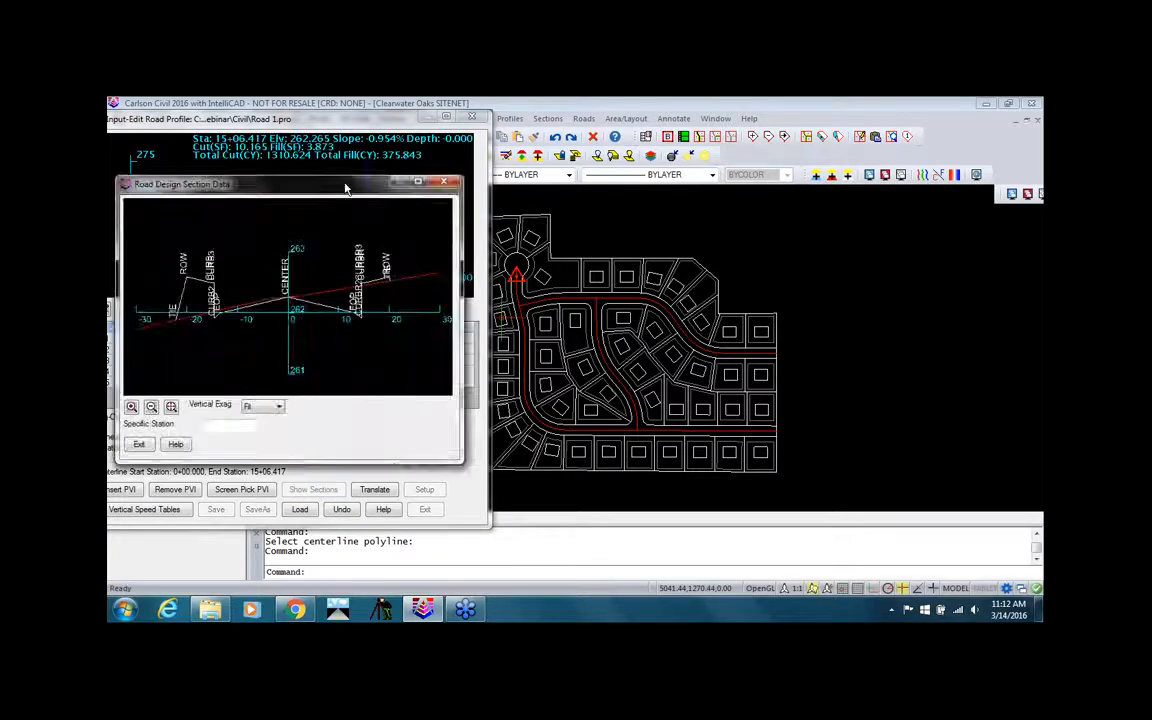
drag(345, 188, 845, 168)
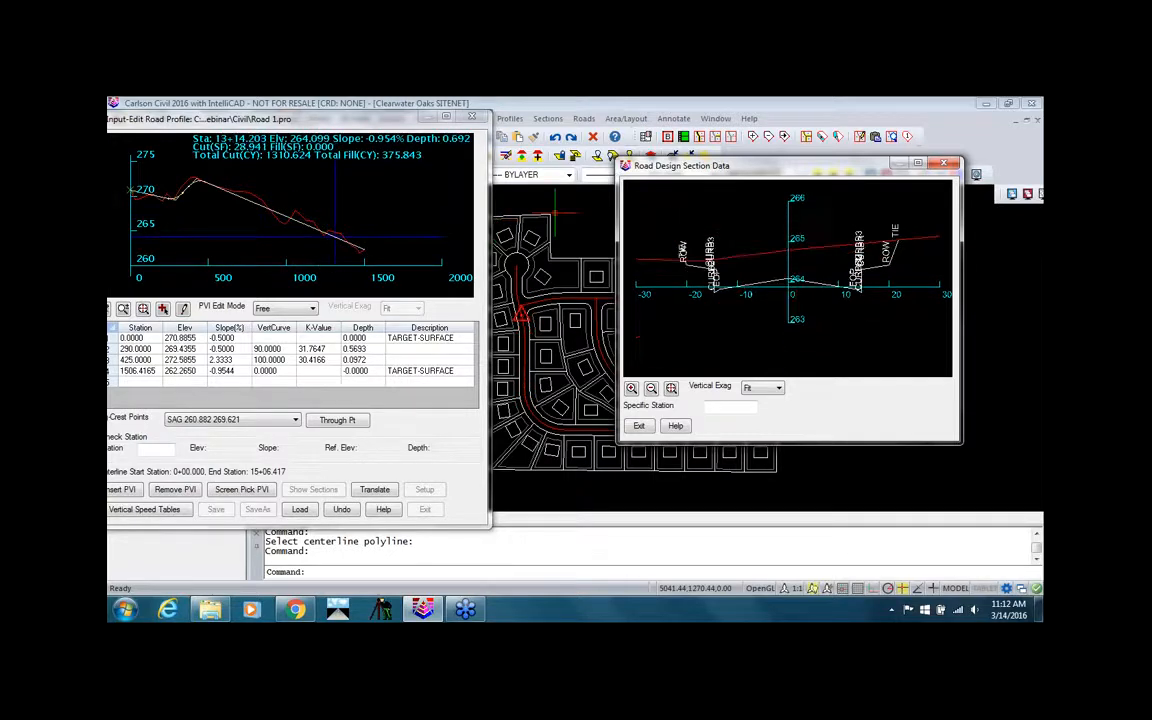
click(947, 164)
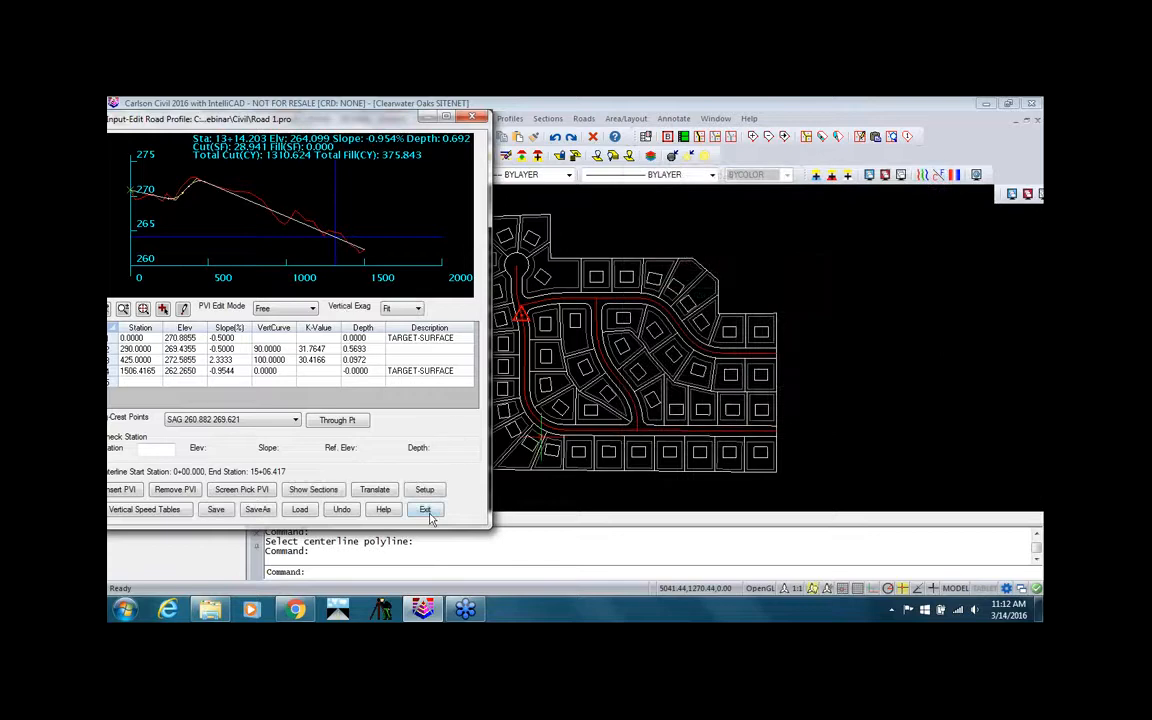
Save and close Road 1's design profile and accept the Road 1 settings.
click(216, 509)
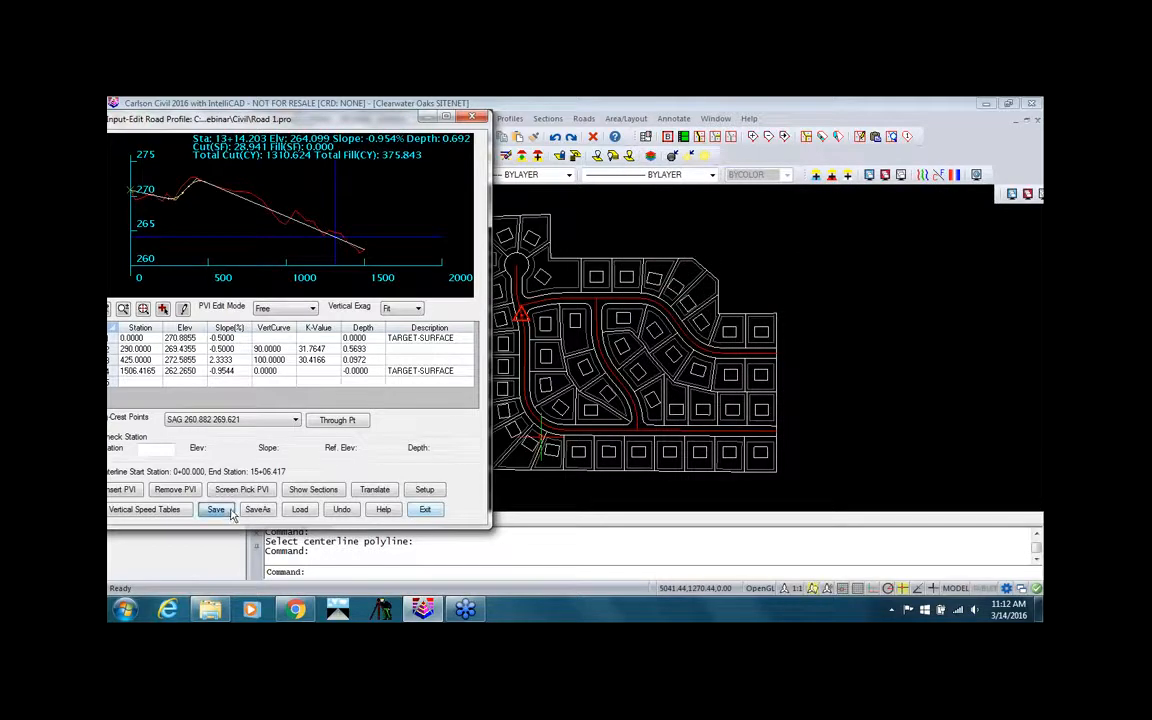
click(426, 510)
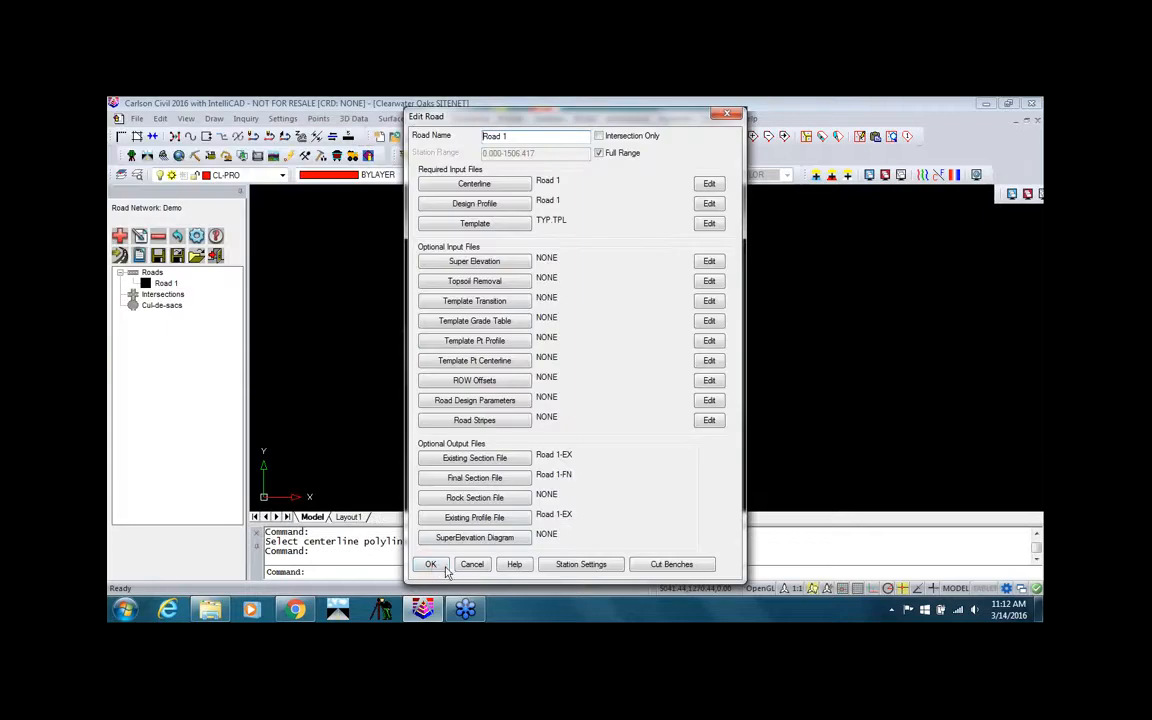
click(431, 565)
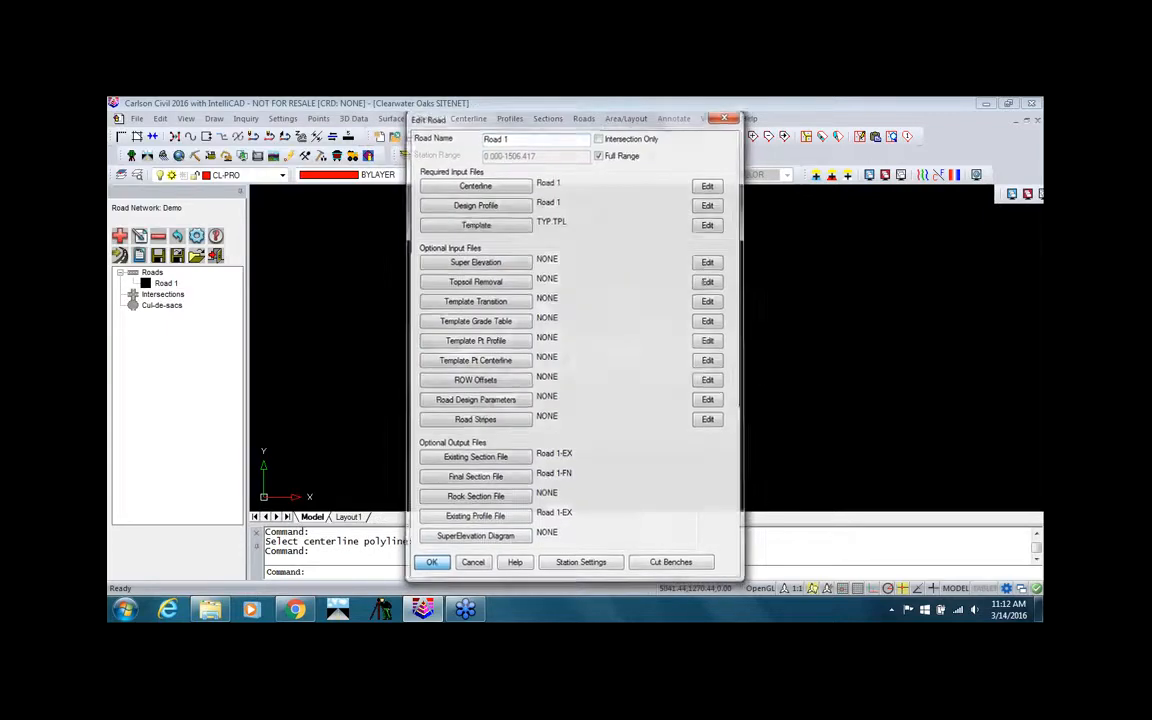
click(622, 360)
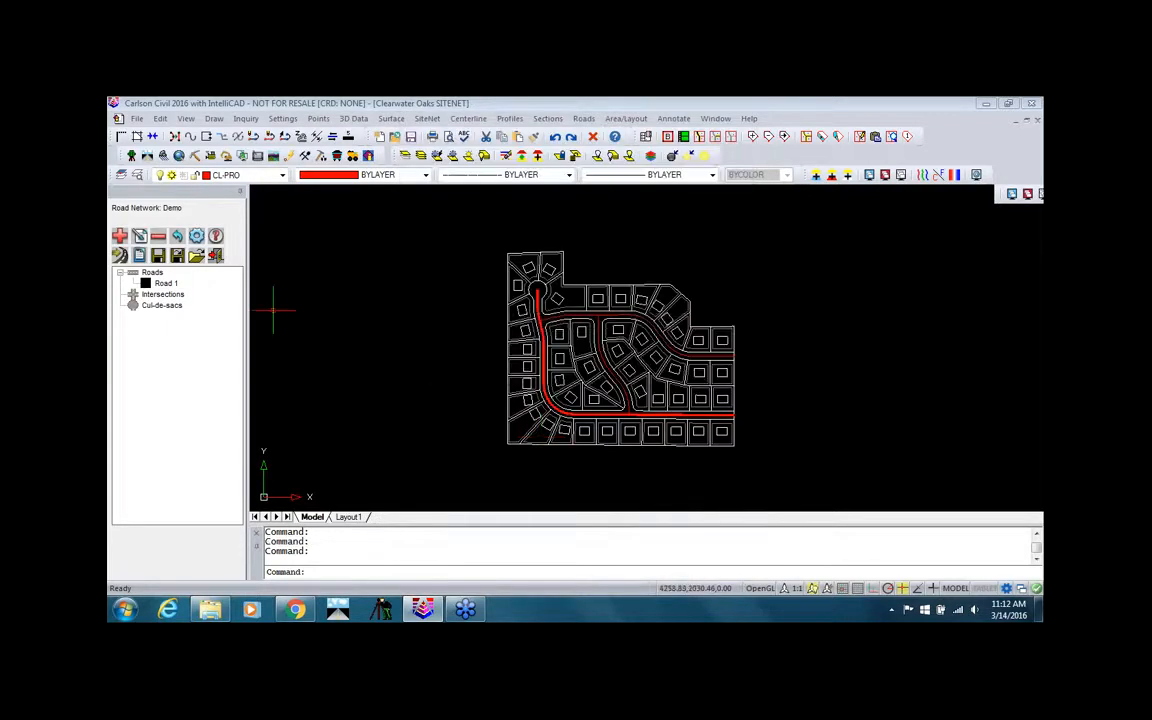
Add a cul-de-sac at the end of Road 1 with a cul-de-sac radius of 45 and a fillet radius of 20.
click(119, 236)
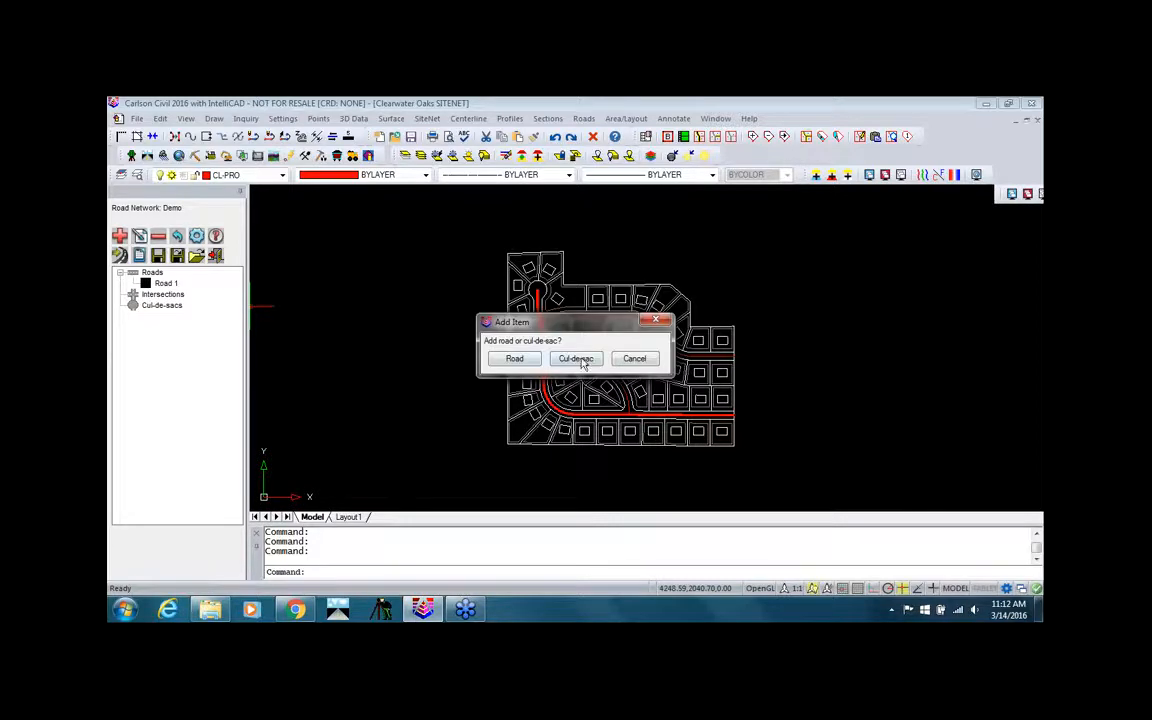
click(578, 359)
click(507, 320)
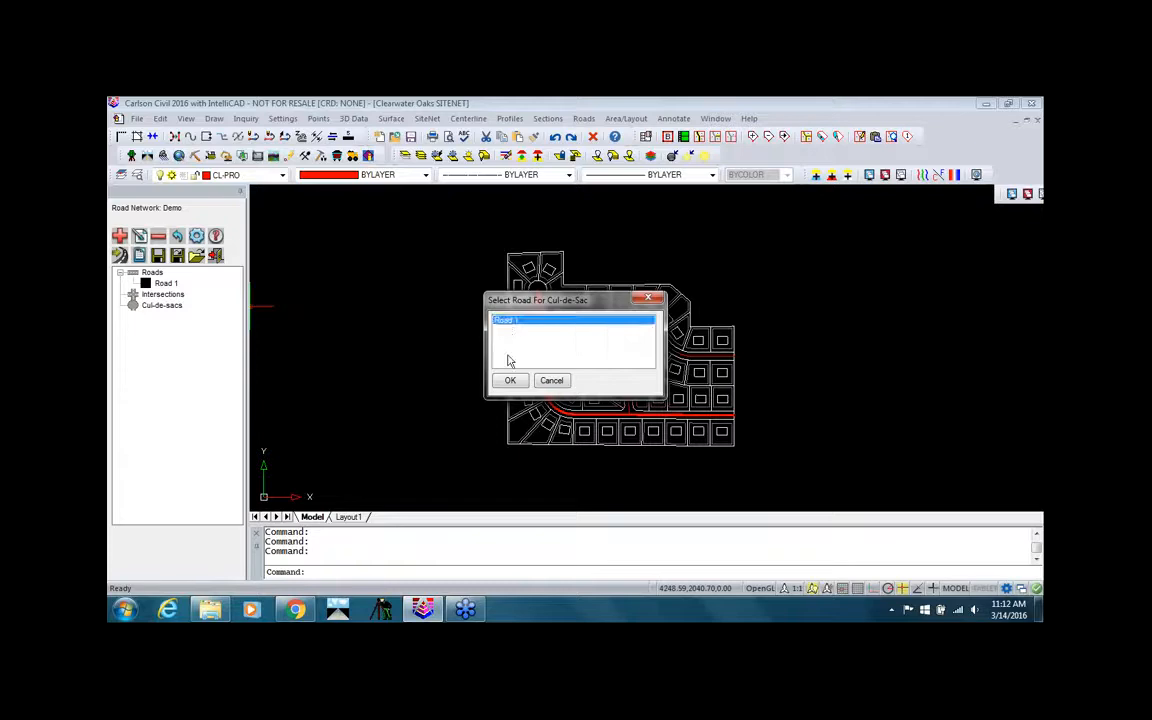
click(509, 380)
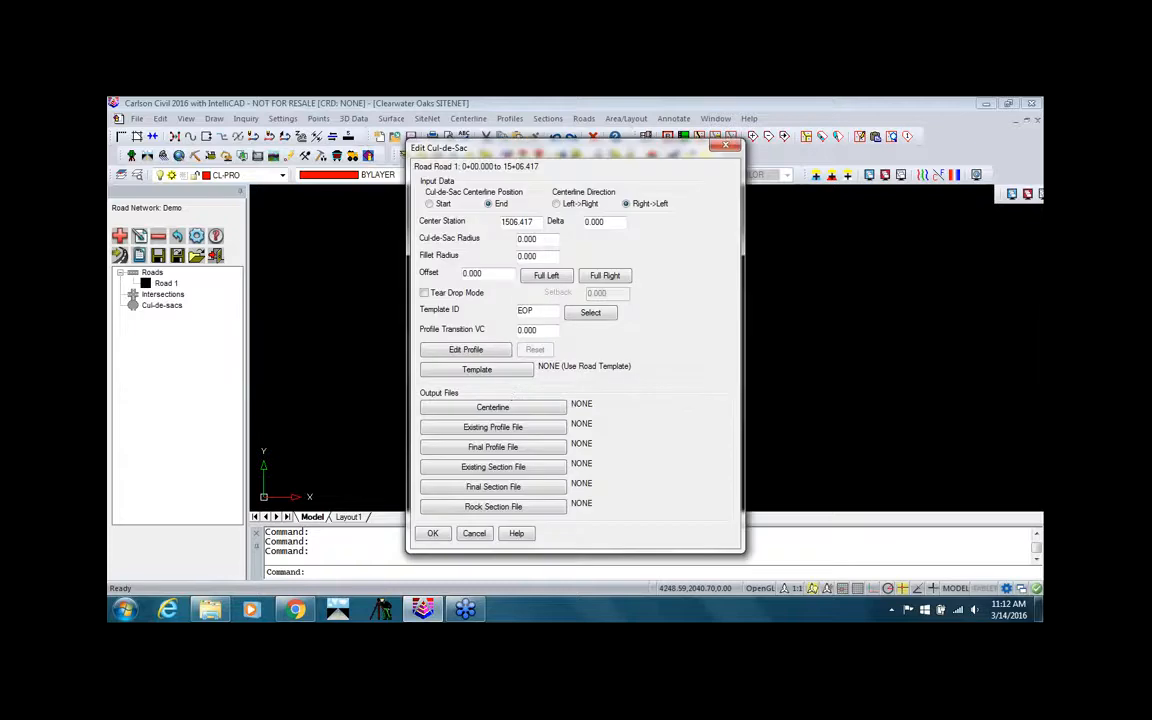
double_click(541, 240)
text(45)
double_click(543, 256)
text(20)
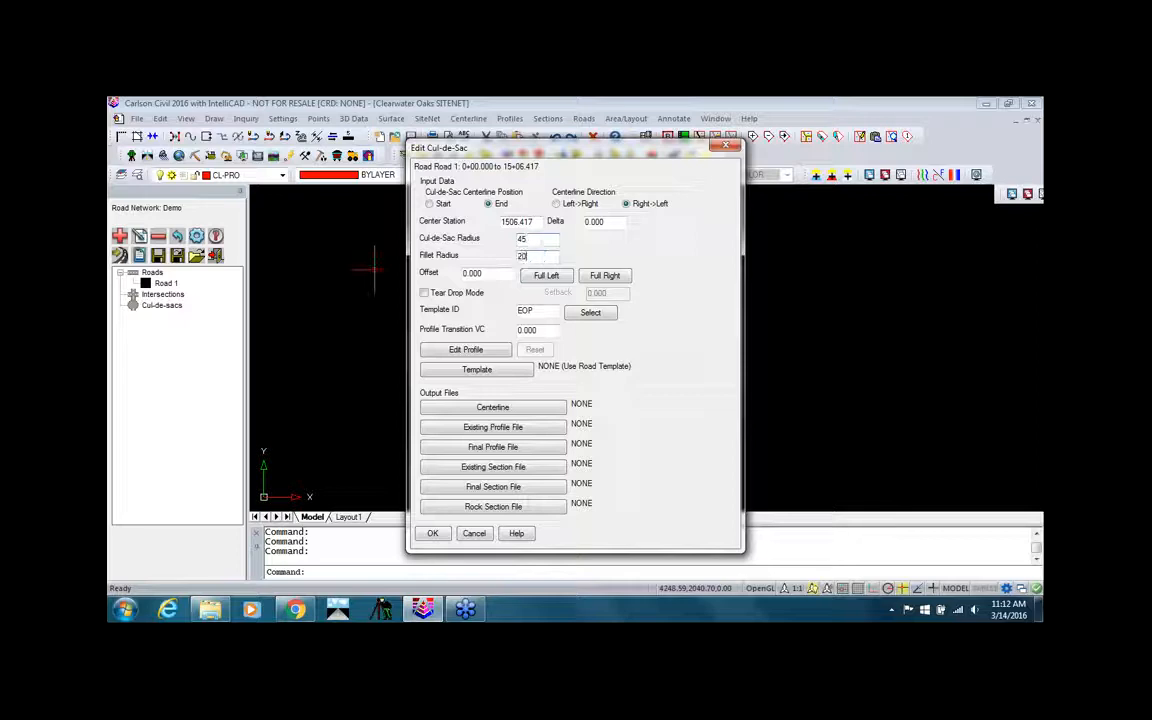
In the cul-de-sac's profile, move the middle PVI to about station 209.78, elevation 261.22, and set its vertical curve length to 25.
click(472, 352)
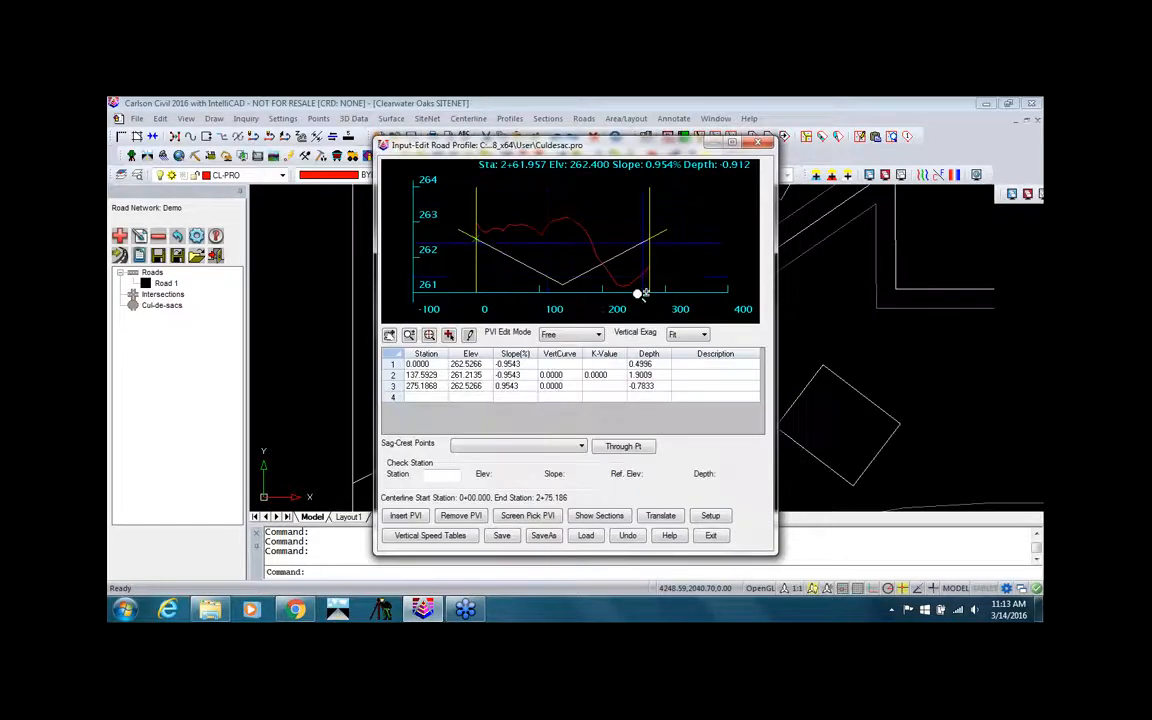
click(471, 340)
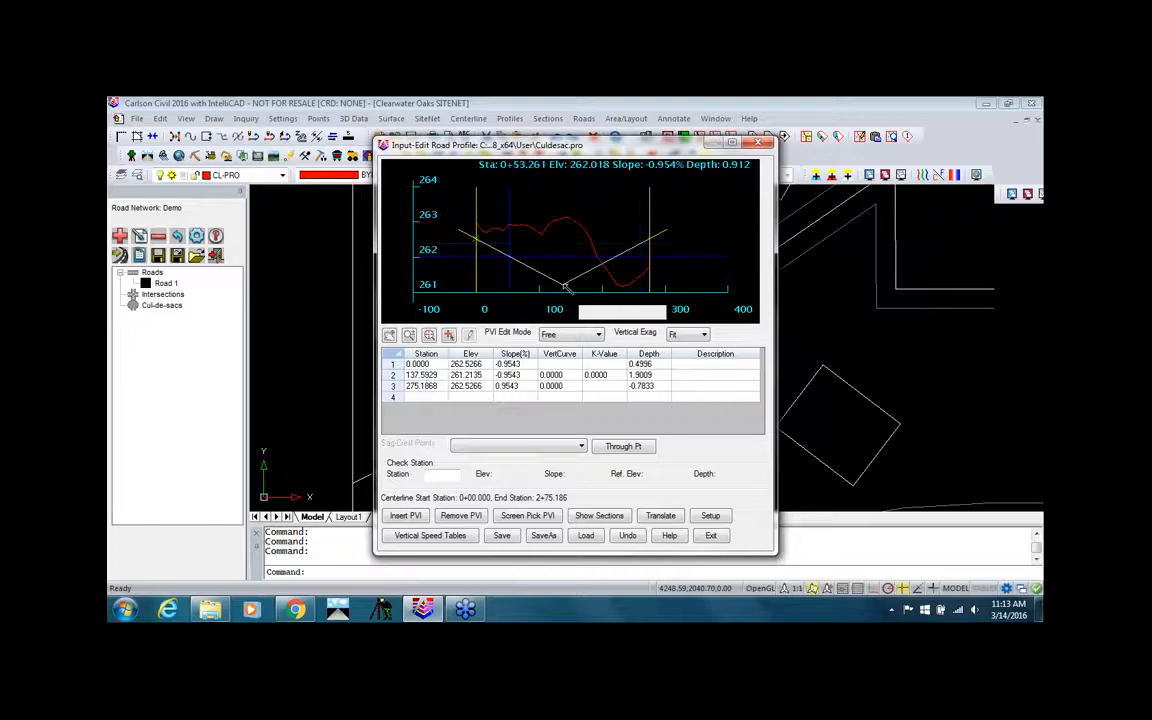
drag(563, 285, 605, 285)
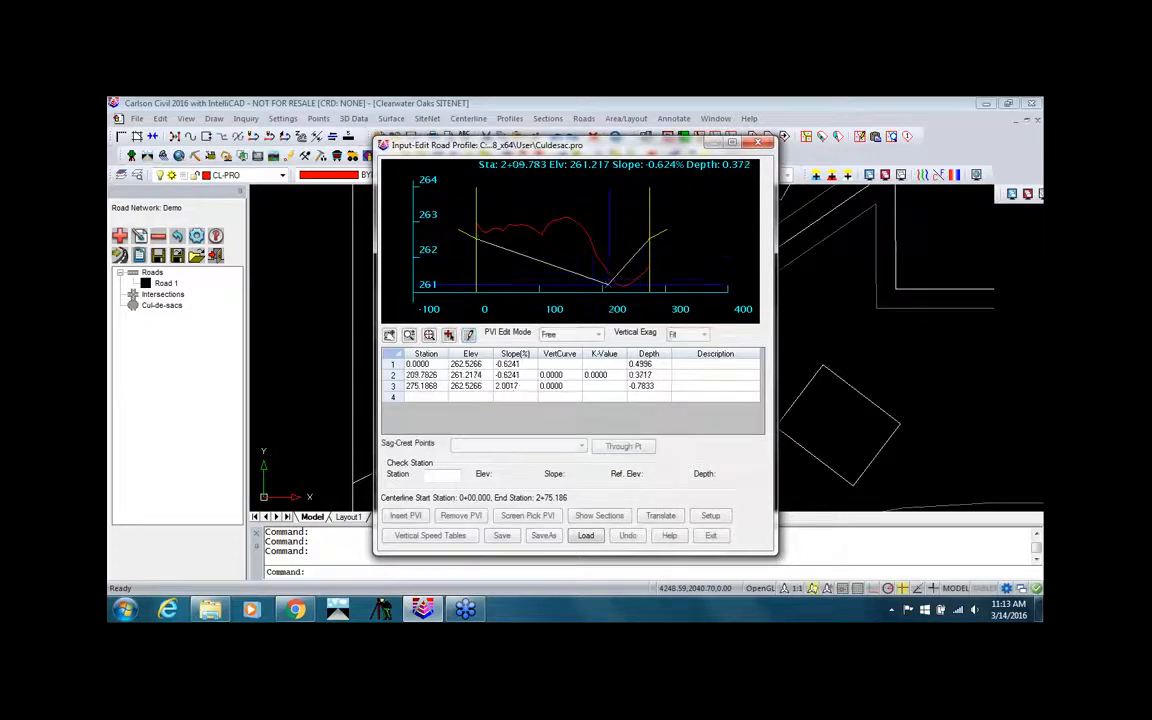
click(556, 374)
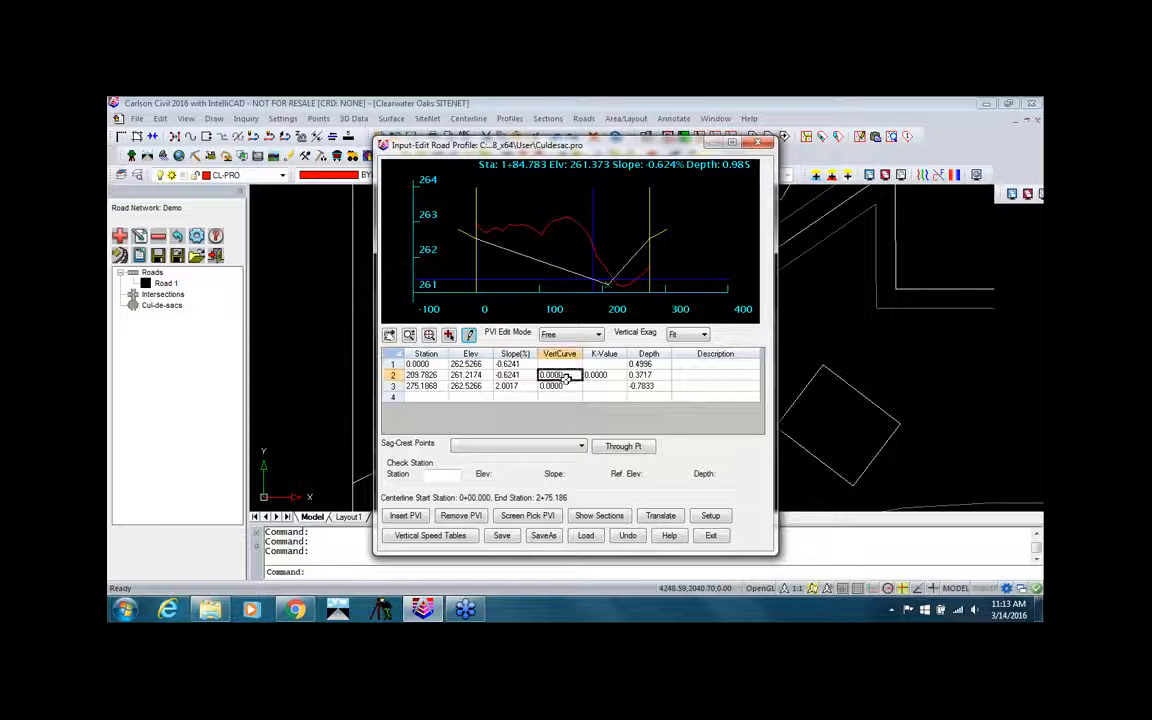
text(25)
key(Return)
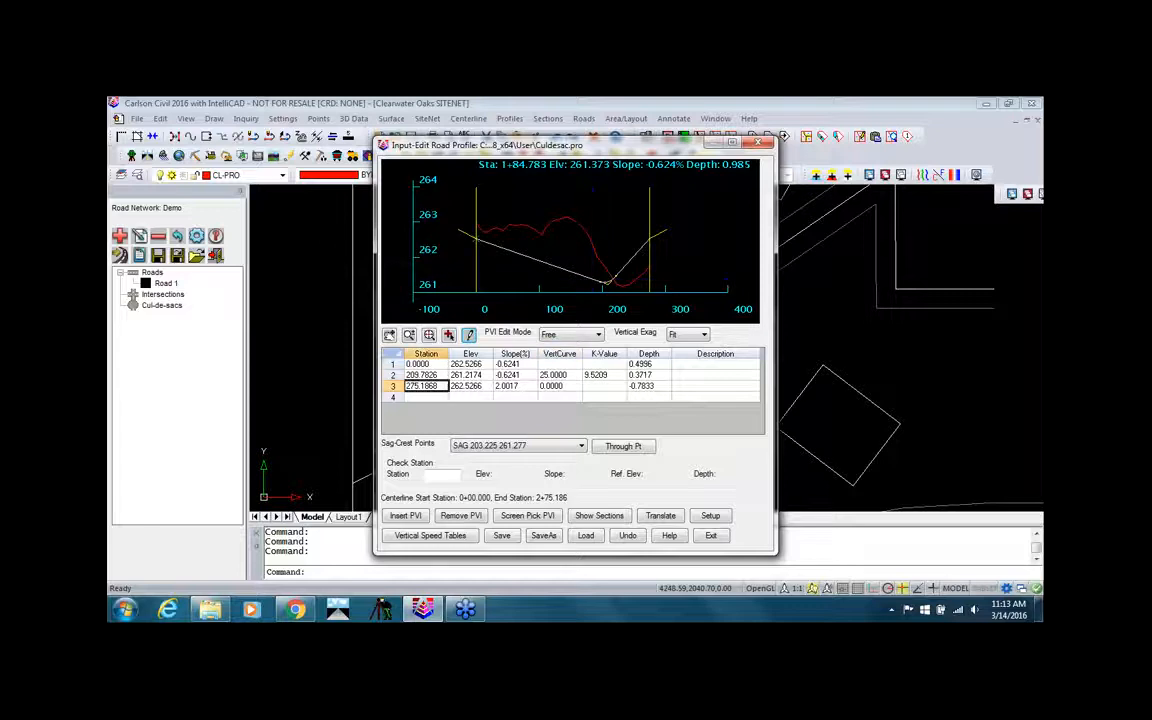
Set the vertical curve length of the cul-de-sac's middle PVI to 50, save the profile and accept the cul-de-sac settings.
click(568, 374)
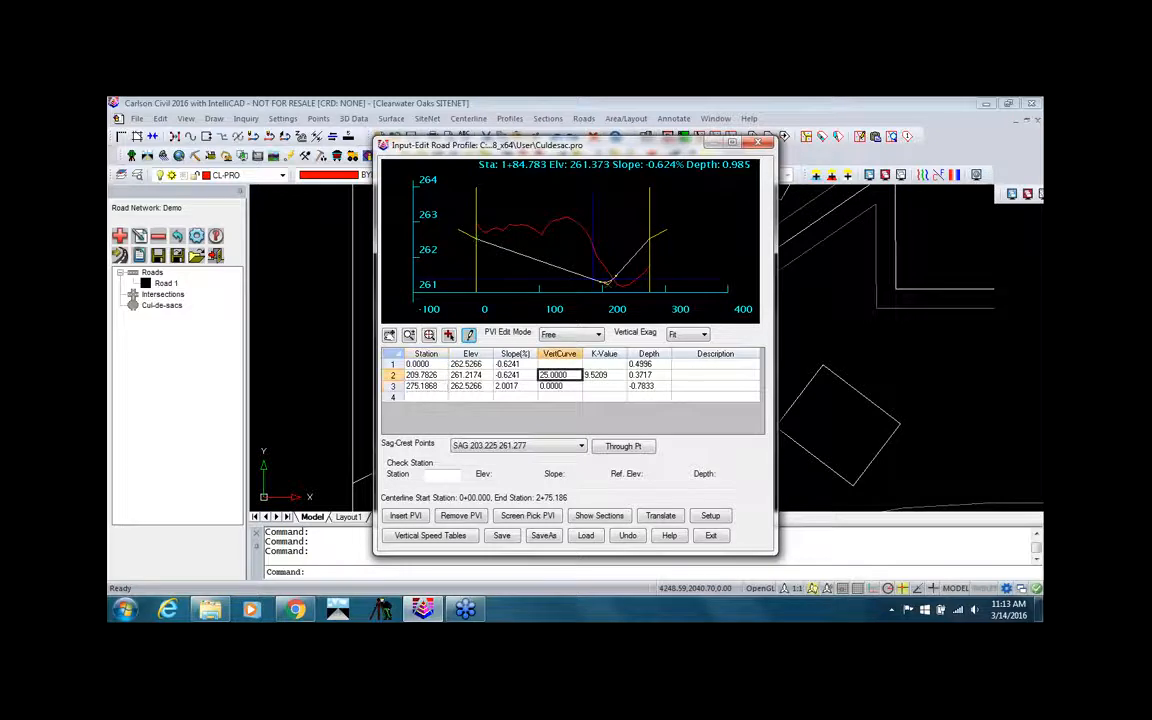
text(50)
key(Return)
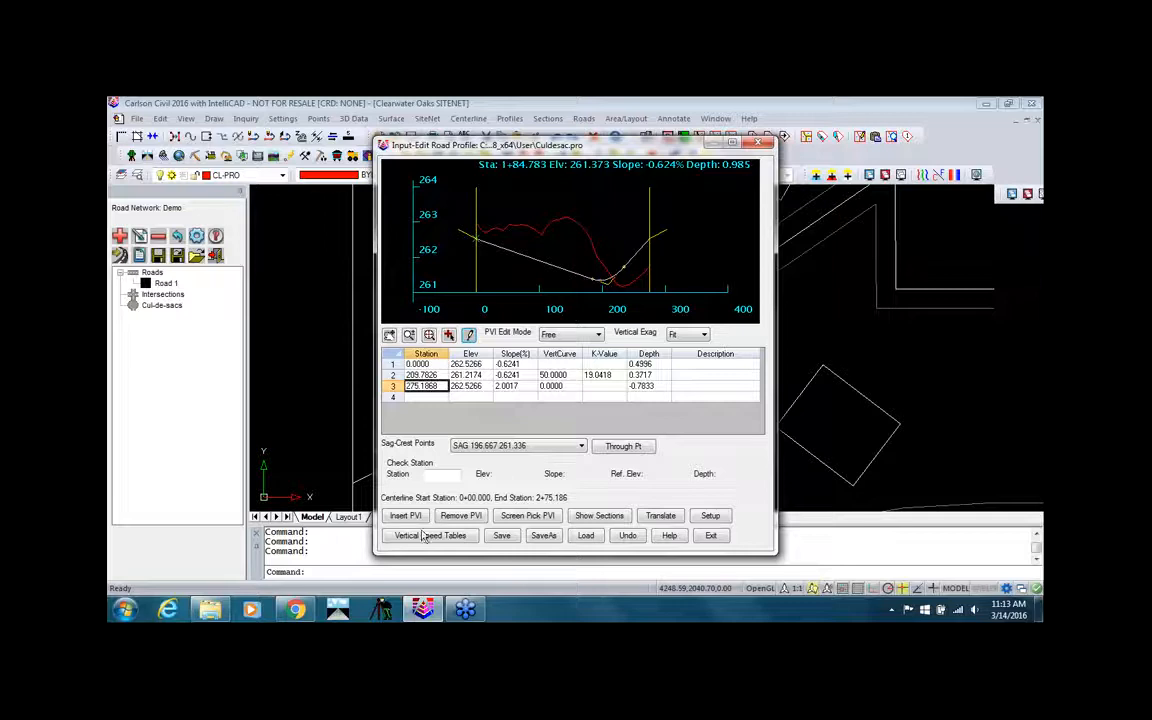
click(502, 535)
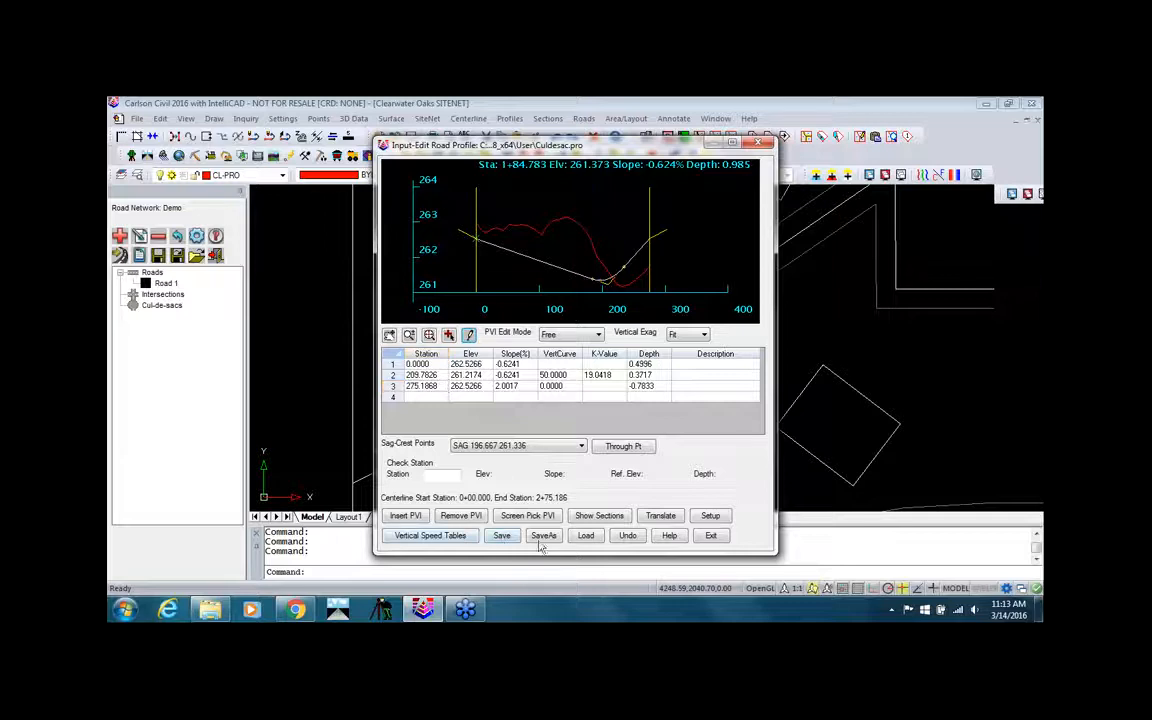
click(711, 536)
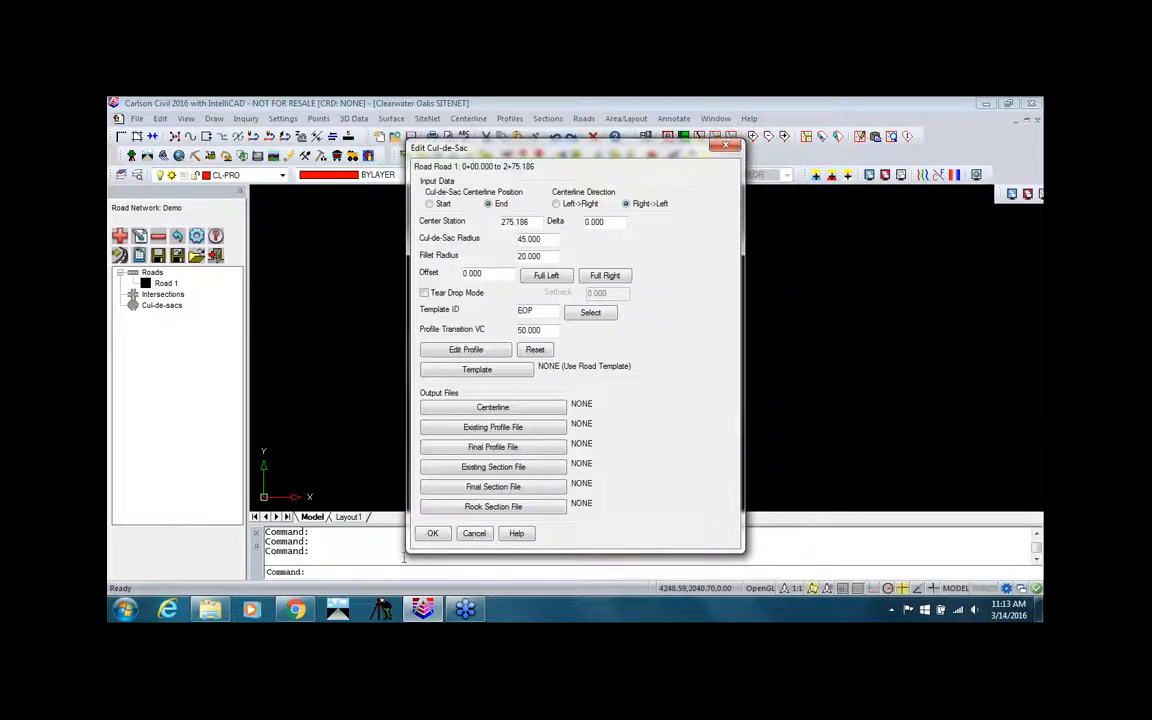
click(432, 535)
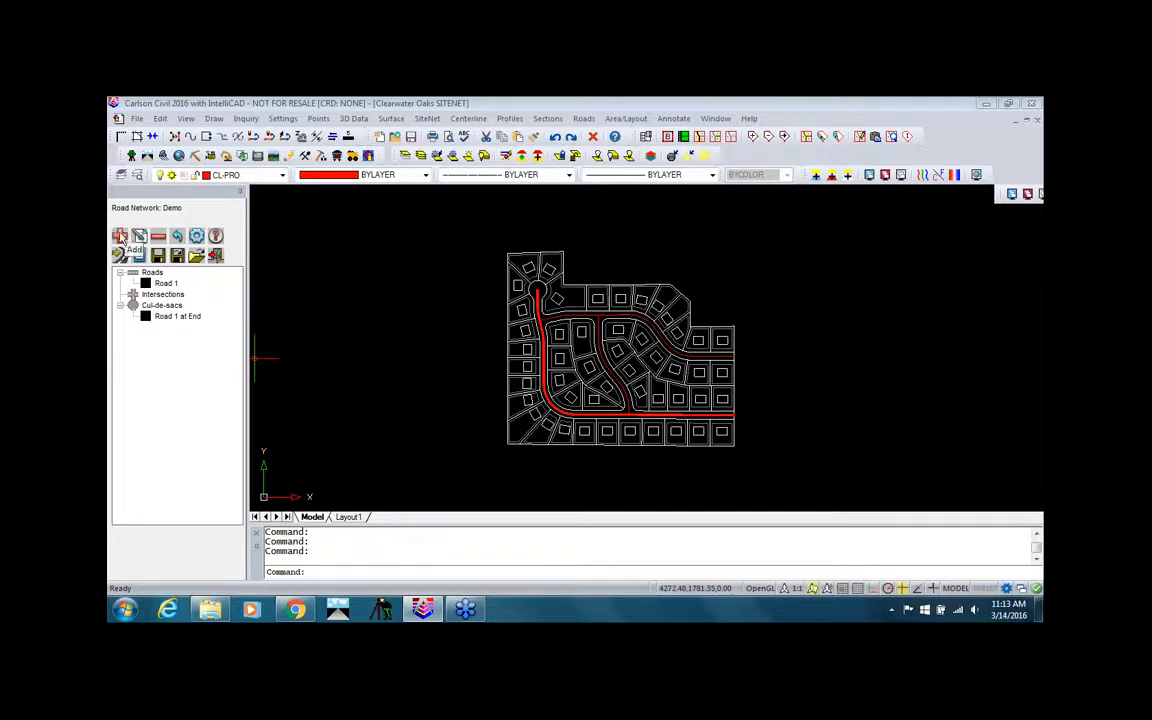
Add the upper curved street's centerline polyline as a road, with new centerline file Road 2 and profile file Road 2.pro.
click(120, 236)
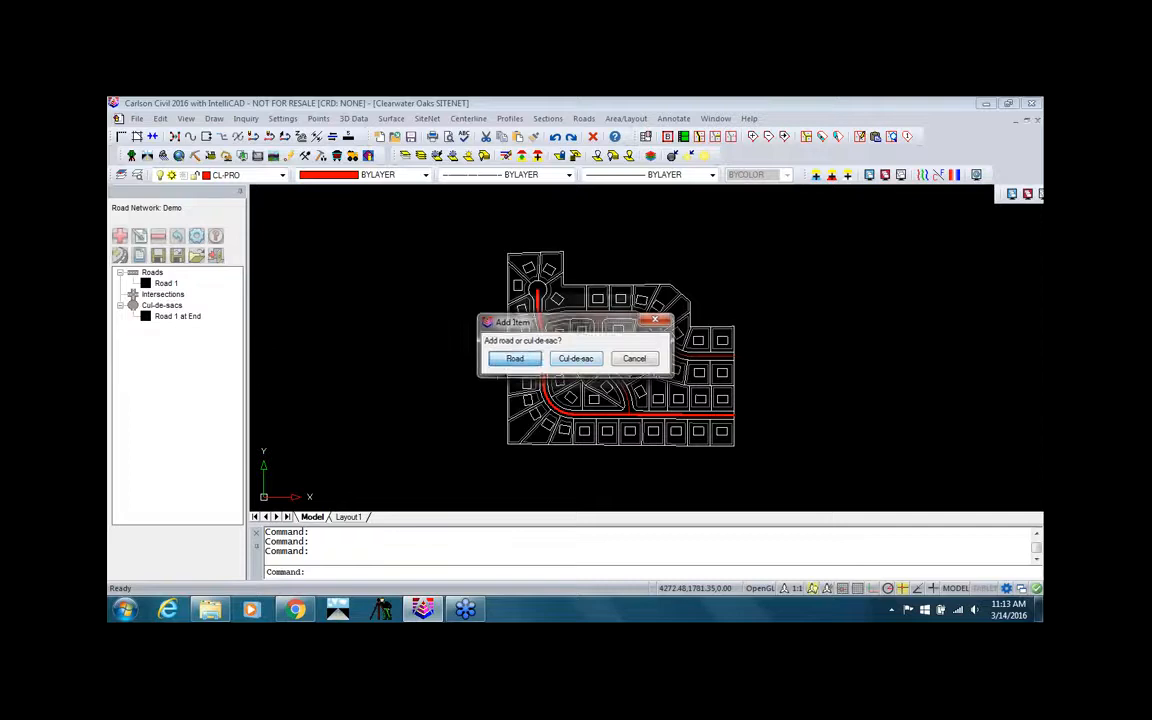
click(498, 360)
click(573, 358)
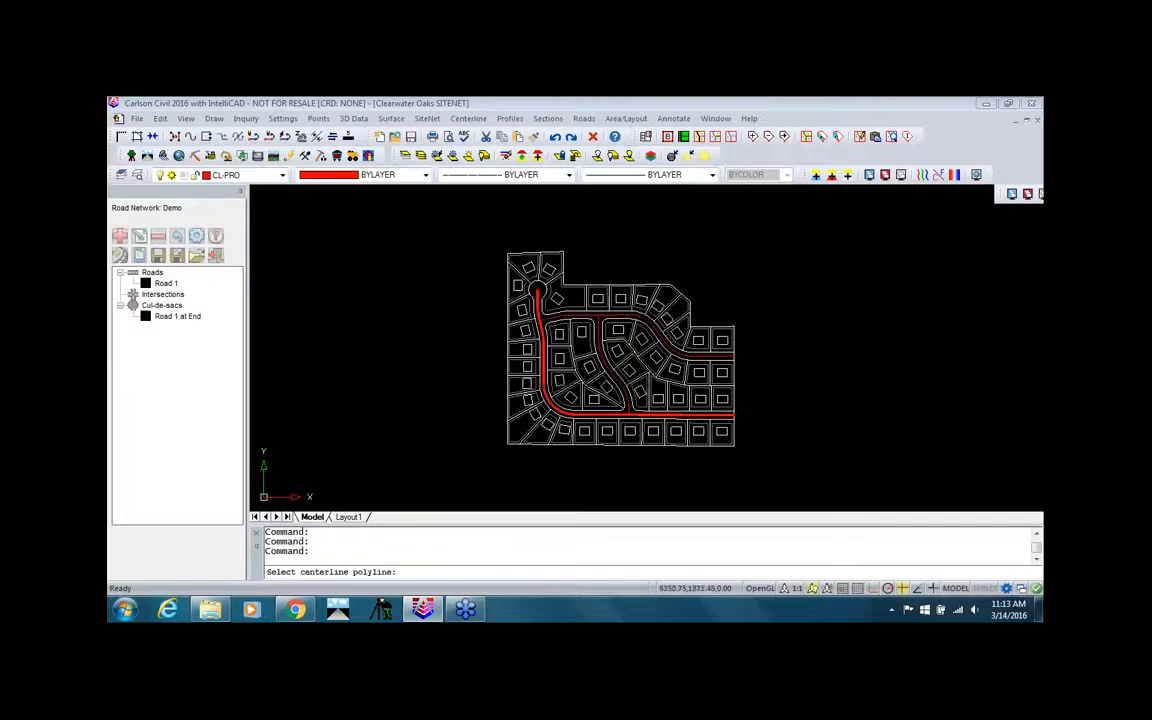
click(674, 342)
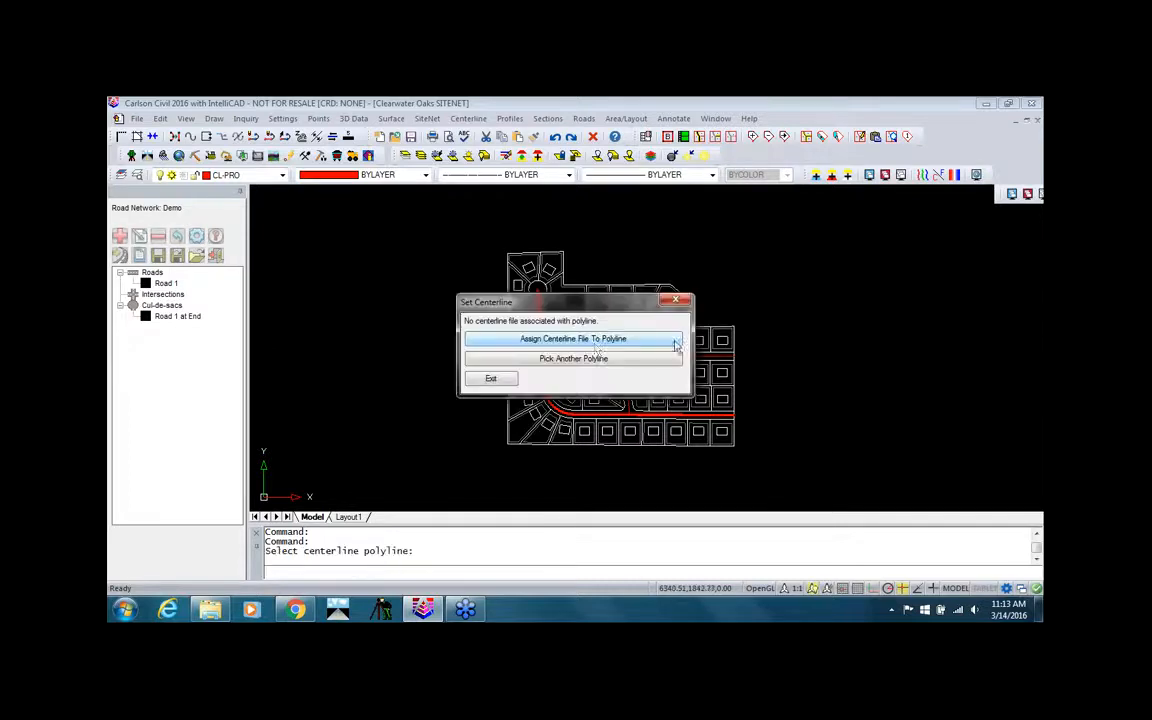
click(594, 342)
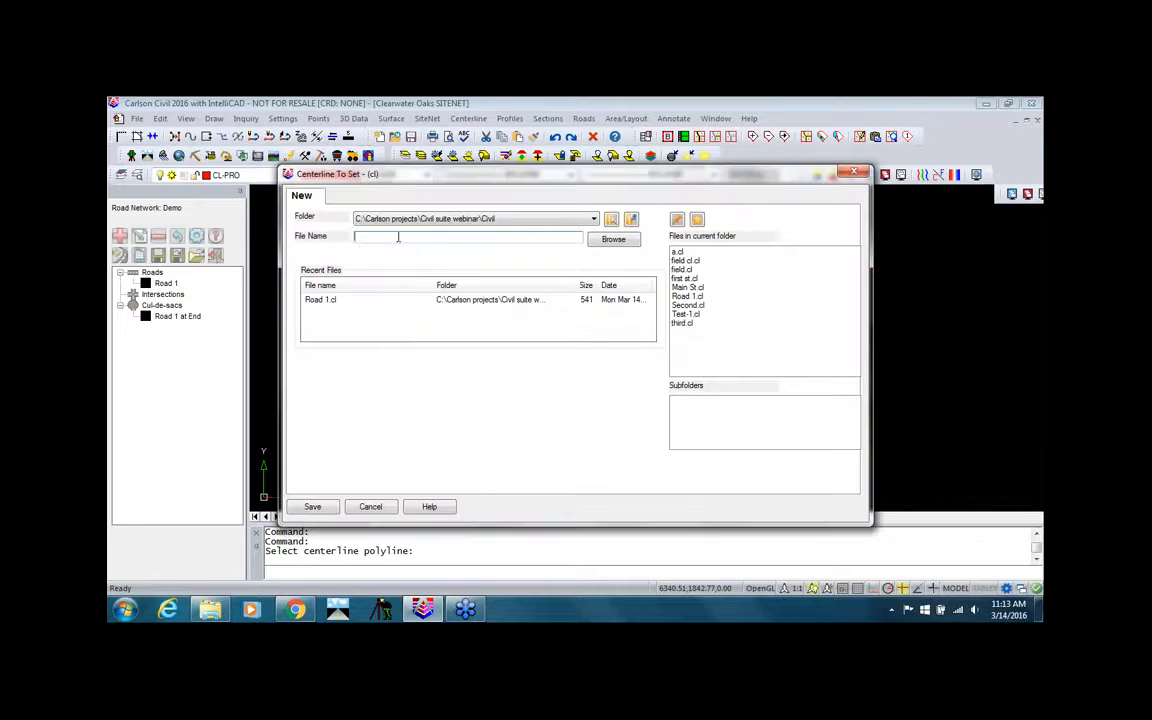
text(2)
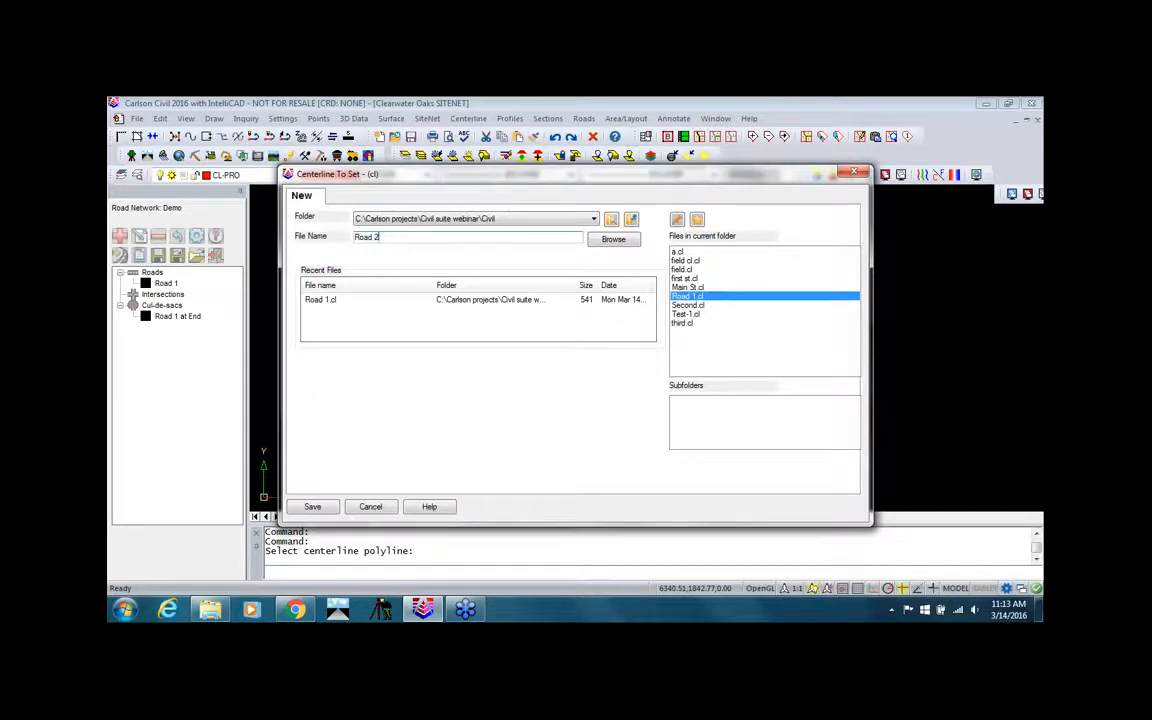
click(312, 506)
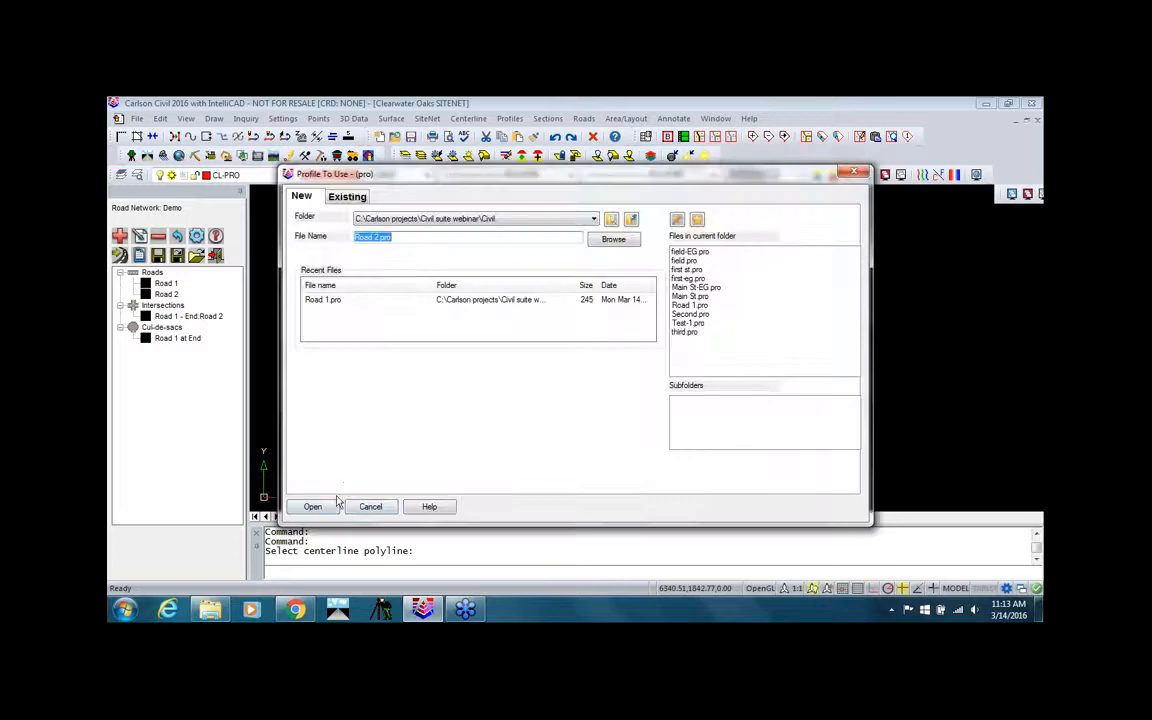
click(313, 506)
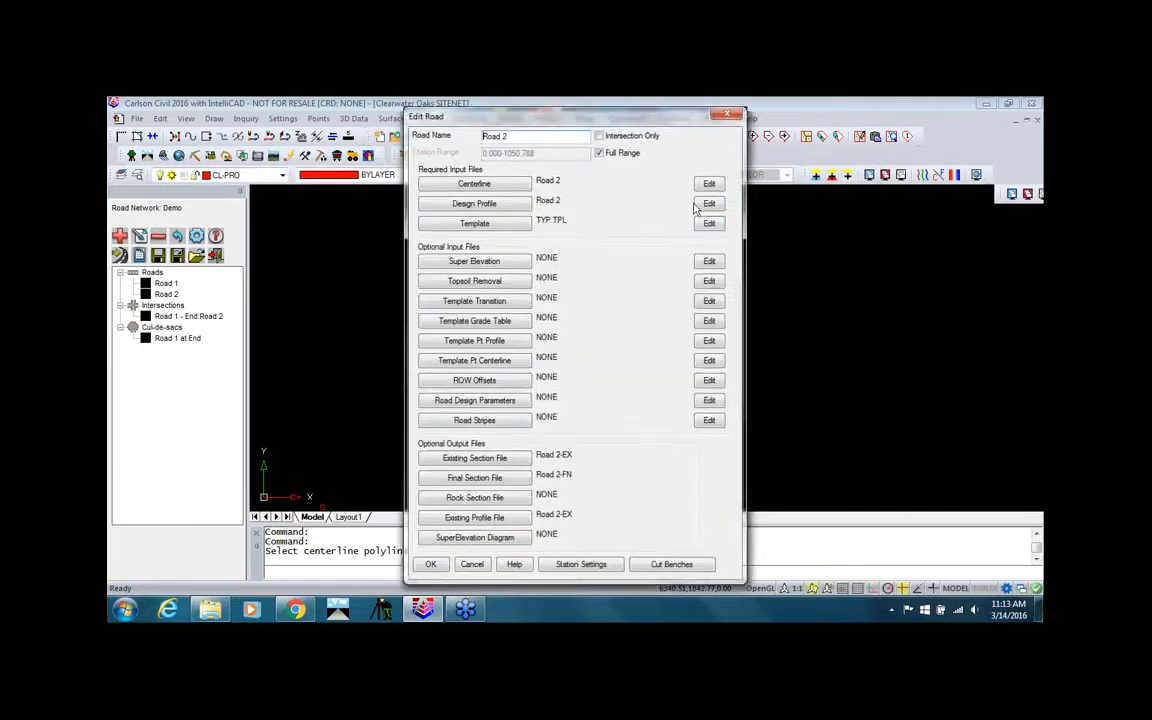
Inspect Road 2's design profile beside the site plan, close it and accept the Road 2 settings.
click(708, 204)
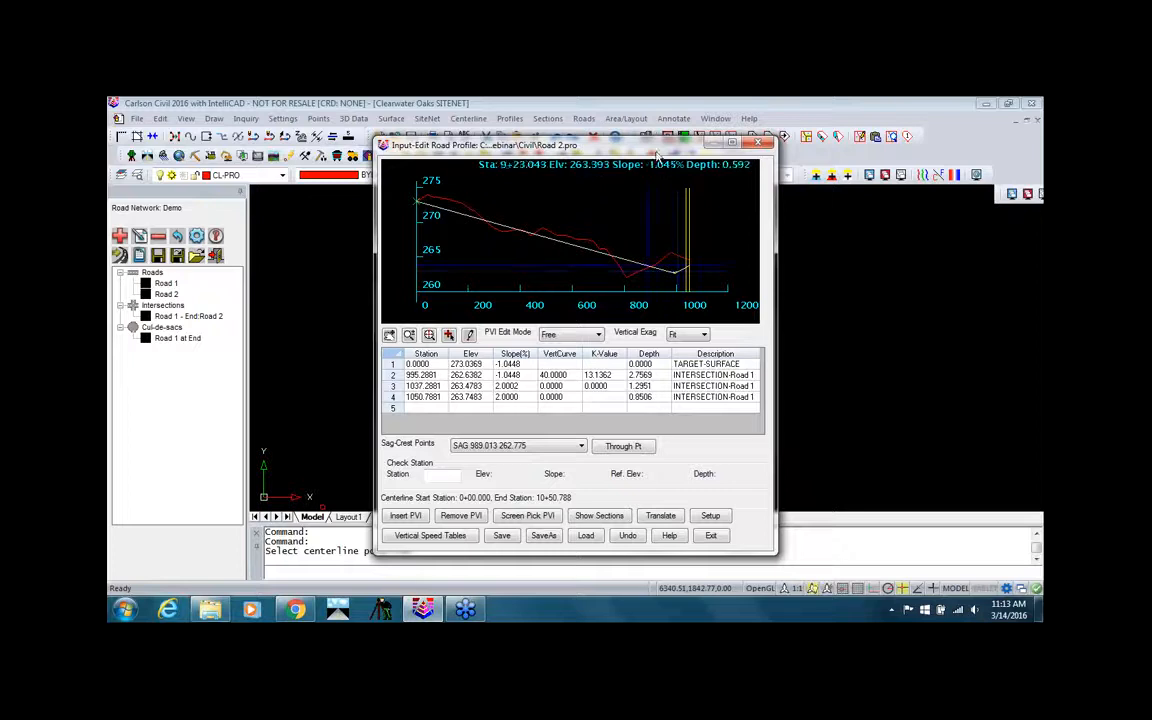
drag(657, 154, 967, 153)
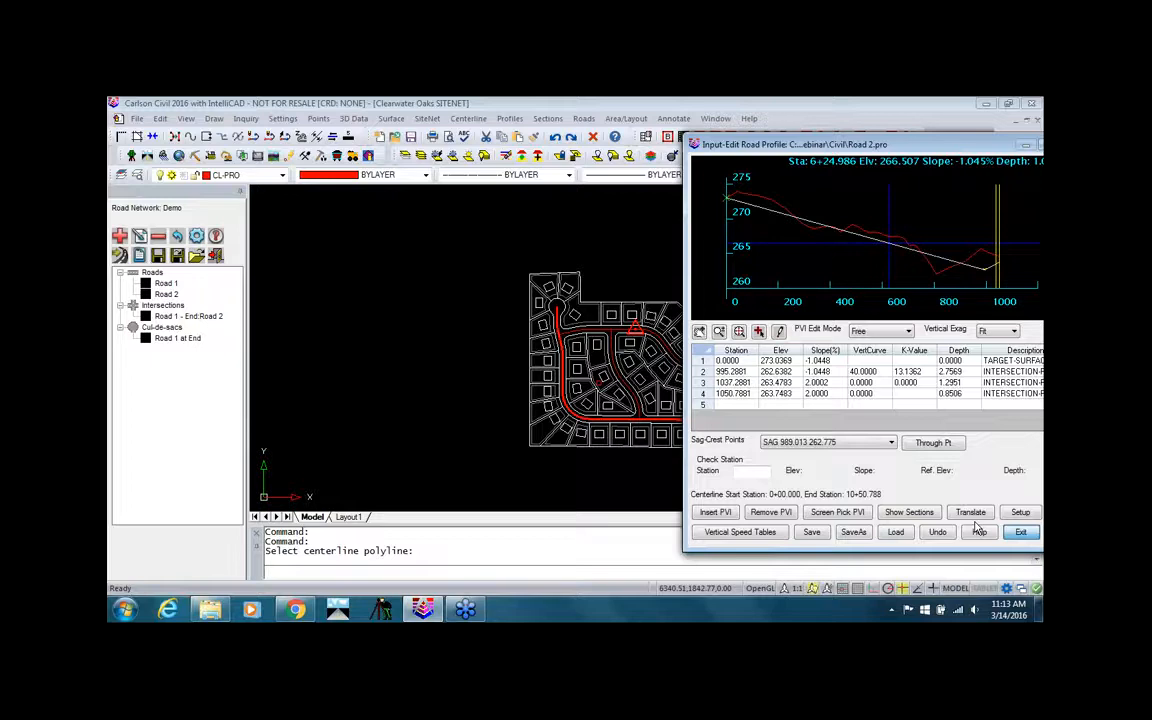
click(1020, 532)
click(432, 561)
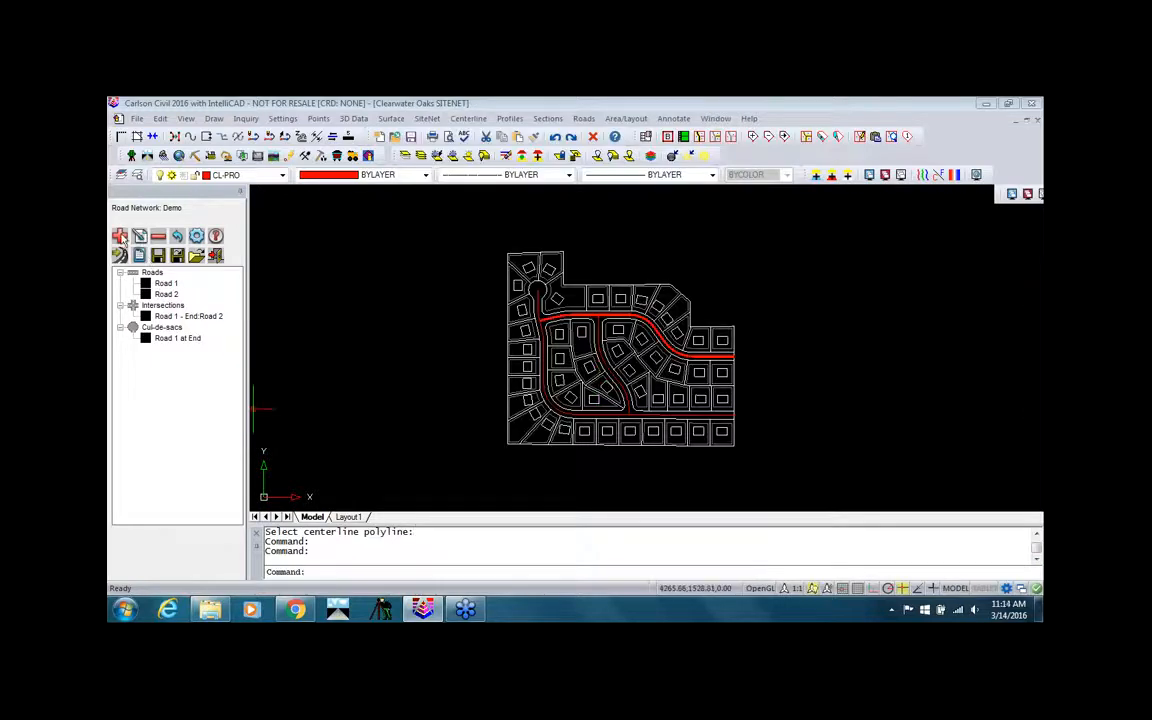
Add the middle connecting street as a road, with new centerline file Road 3 and profile file Road 3.pro, and accept its settings.
click(120, 236)
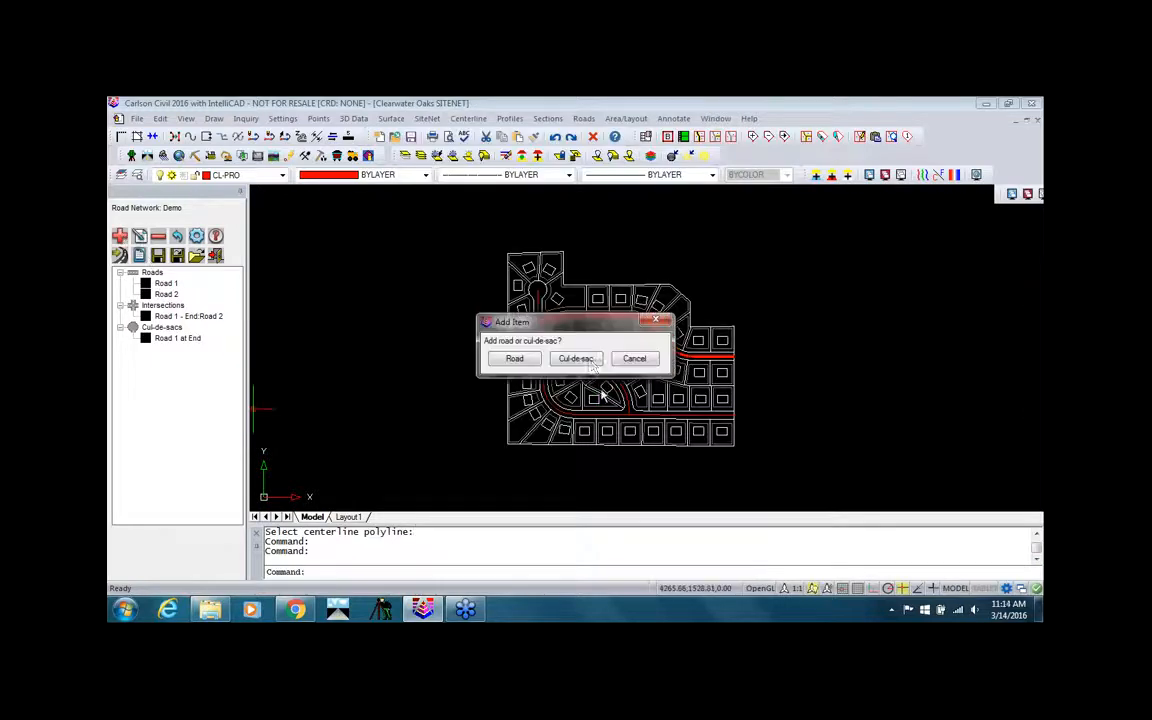
click(515, 359)
click(573, 358)
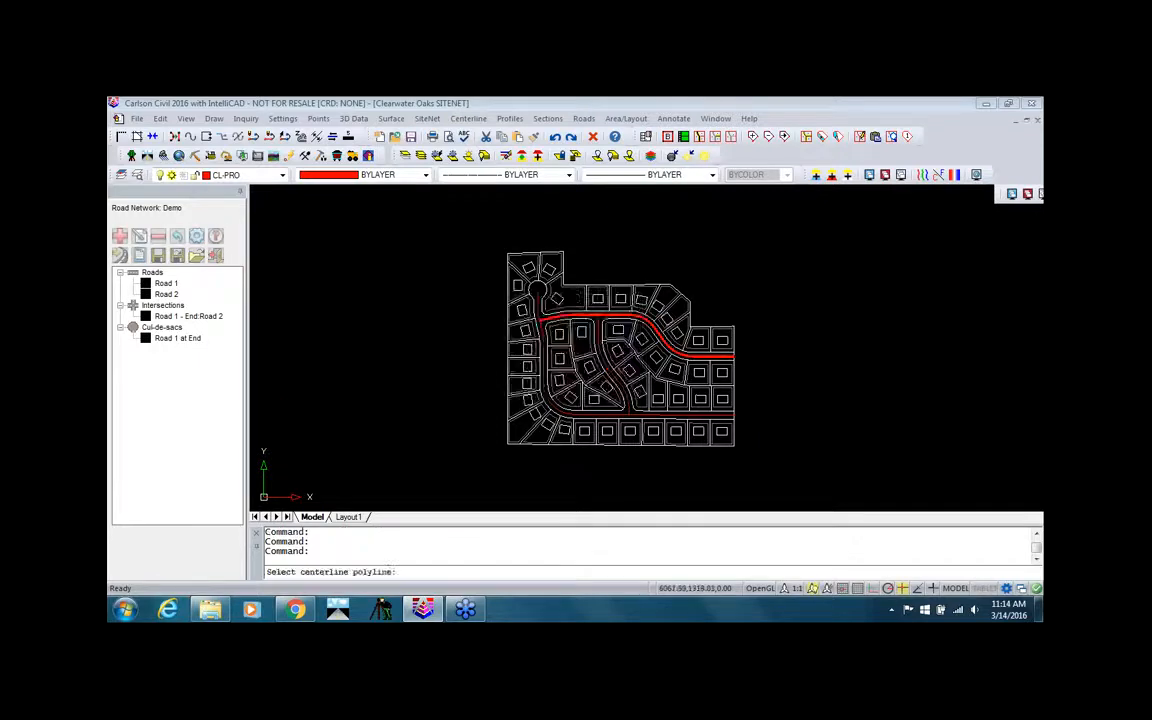
click(553, 320)
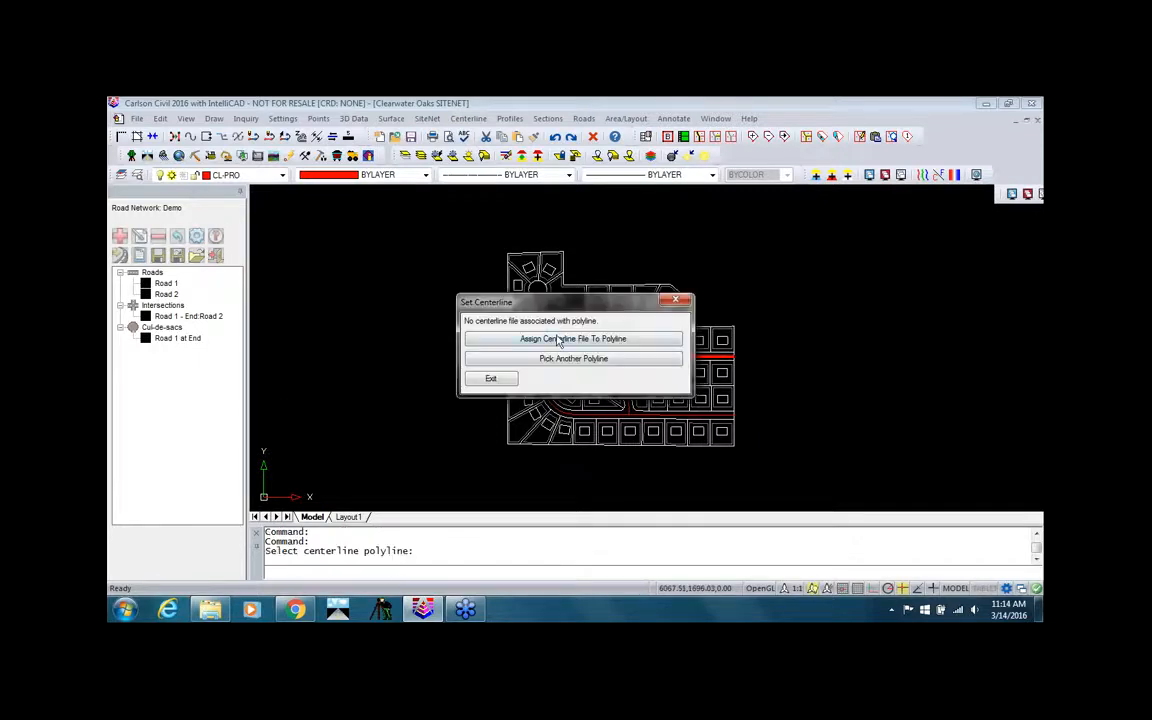
click(559, 341)
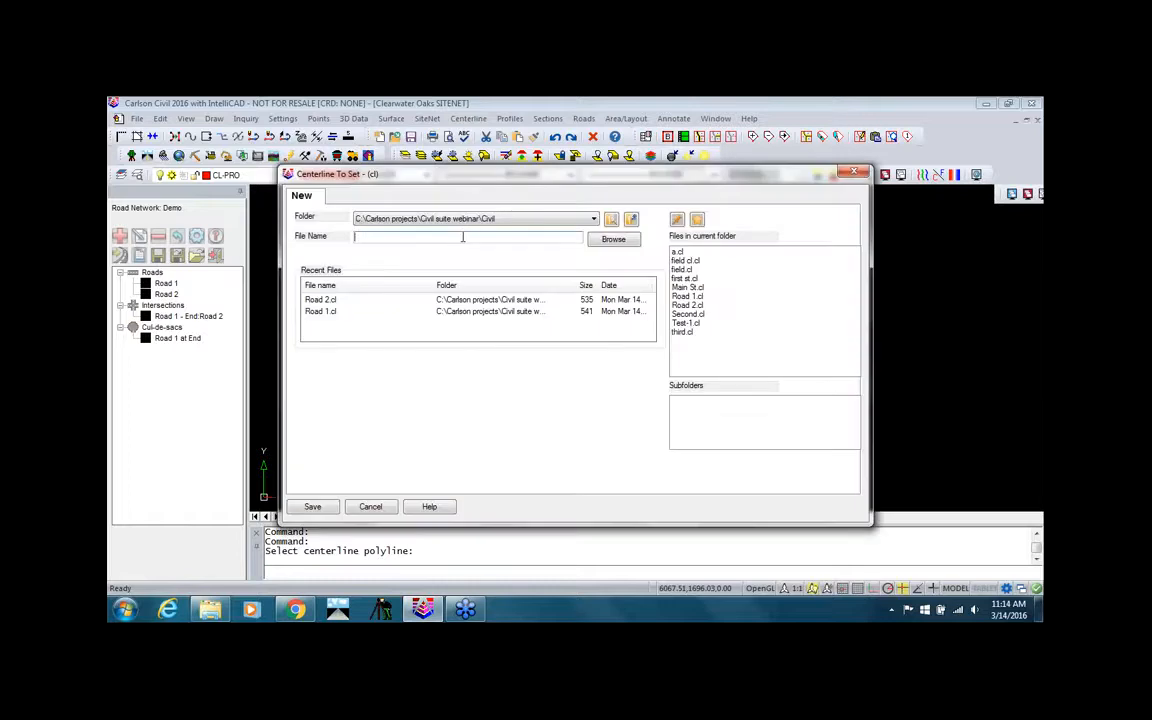
text(Road 3)
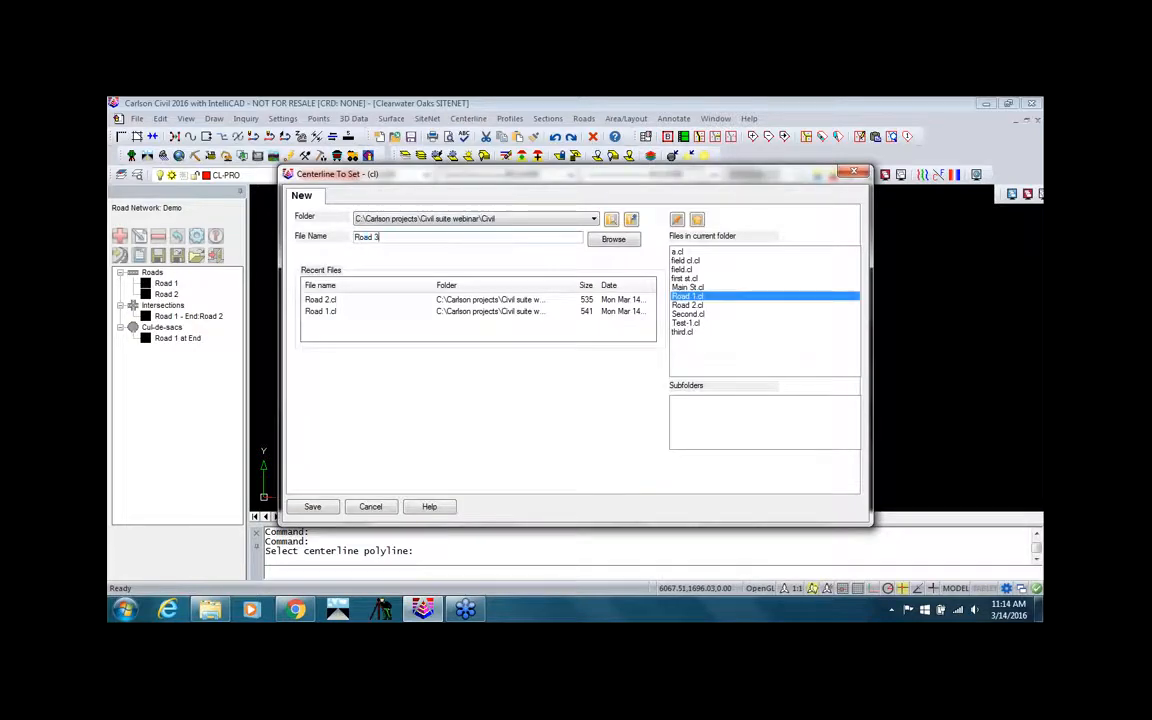
click(313, 507)
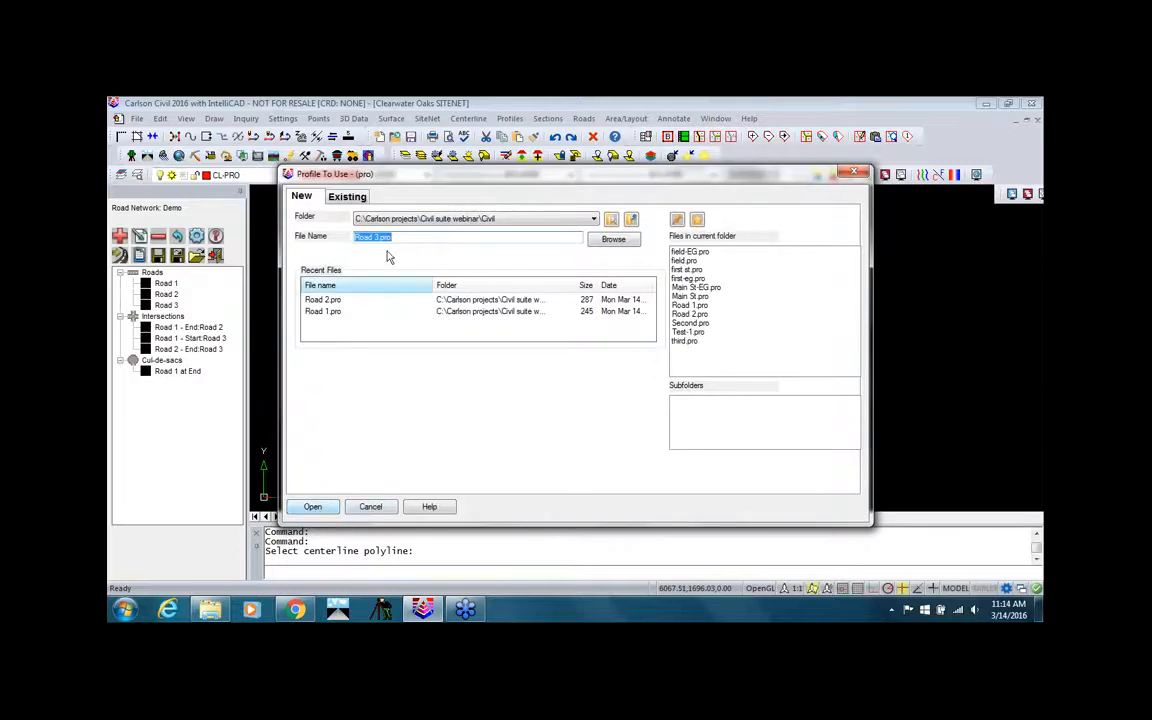
click(322, 508)
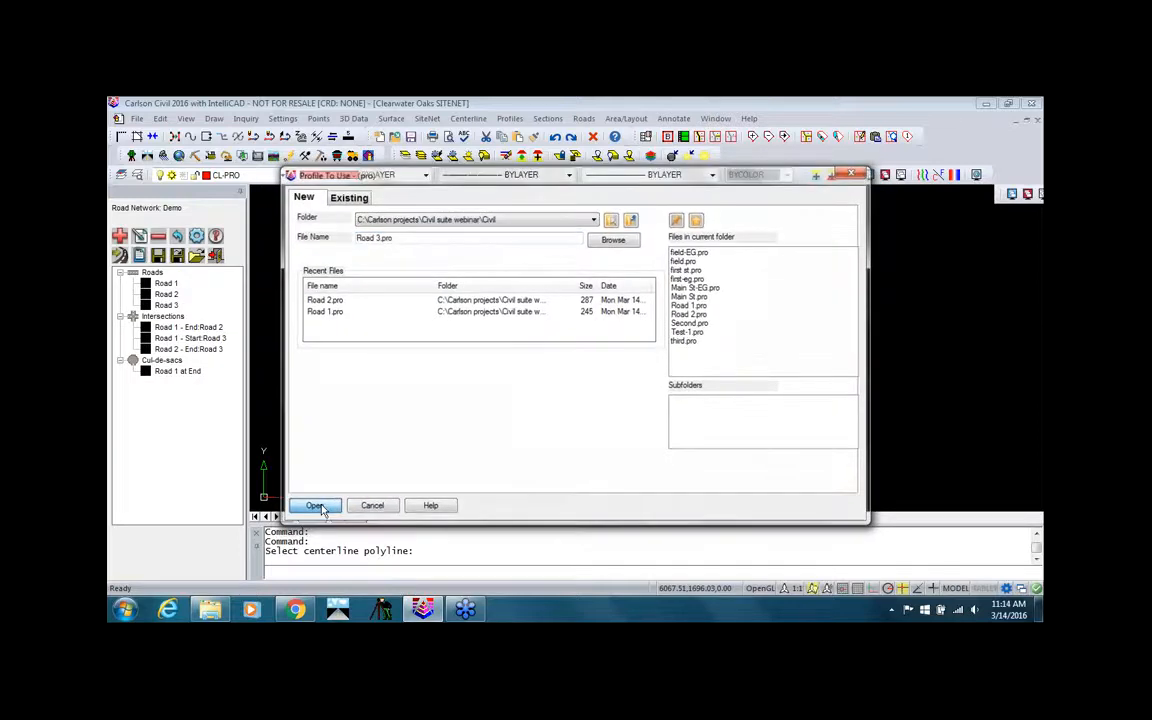
click(429, 564)
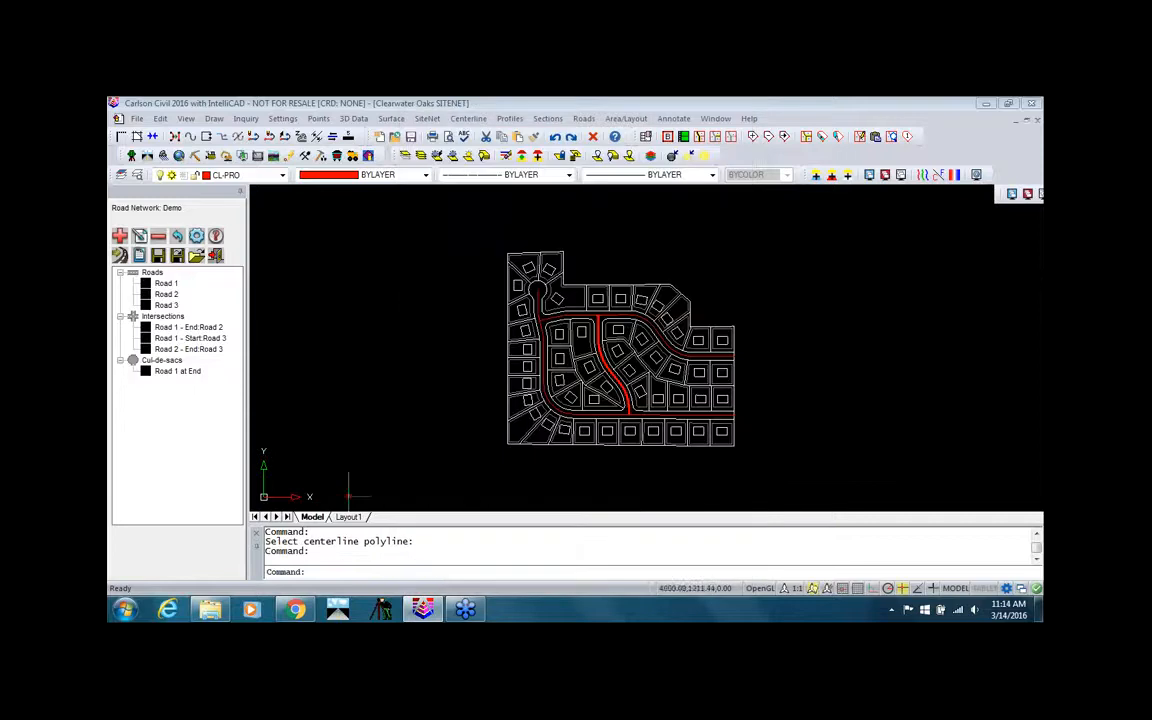
Review the Road 1–Road 2 intersection's front-right and back-right returns, save the back-right profile and accept the intersection settings.
click(166, 327)
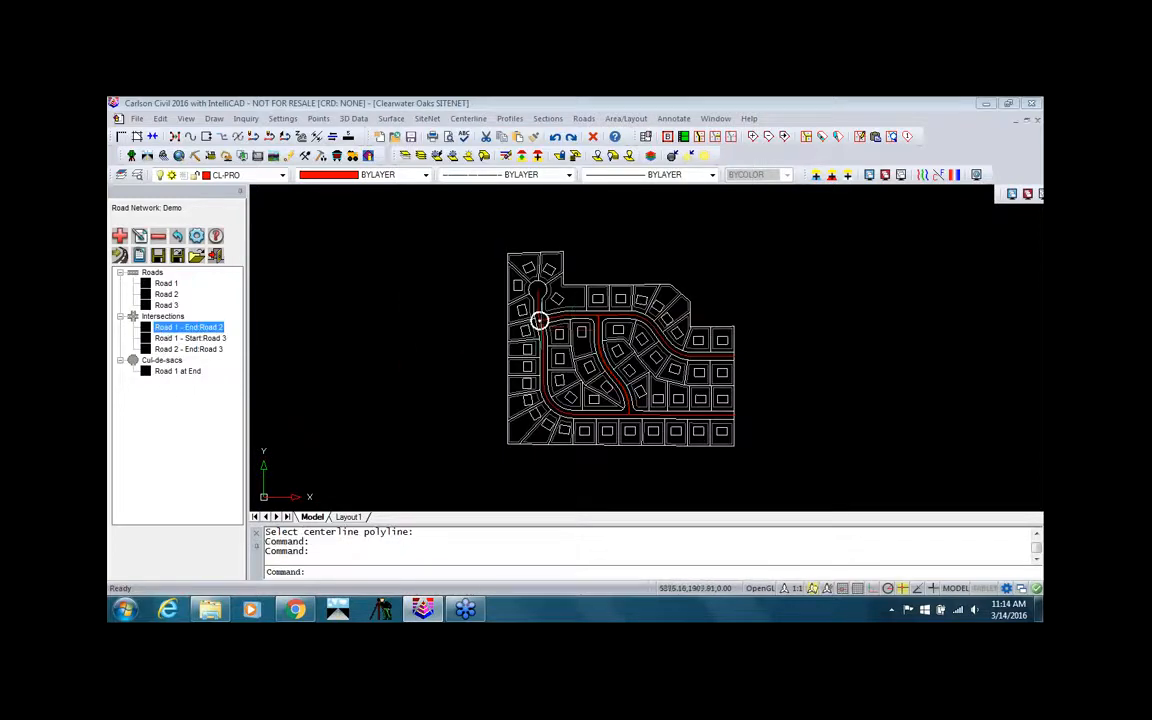
click(140, 237)
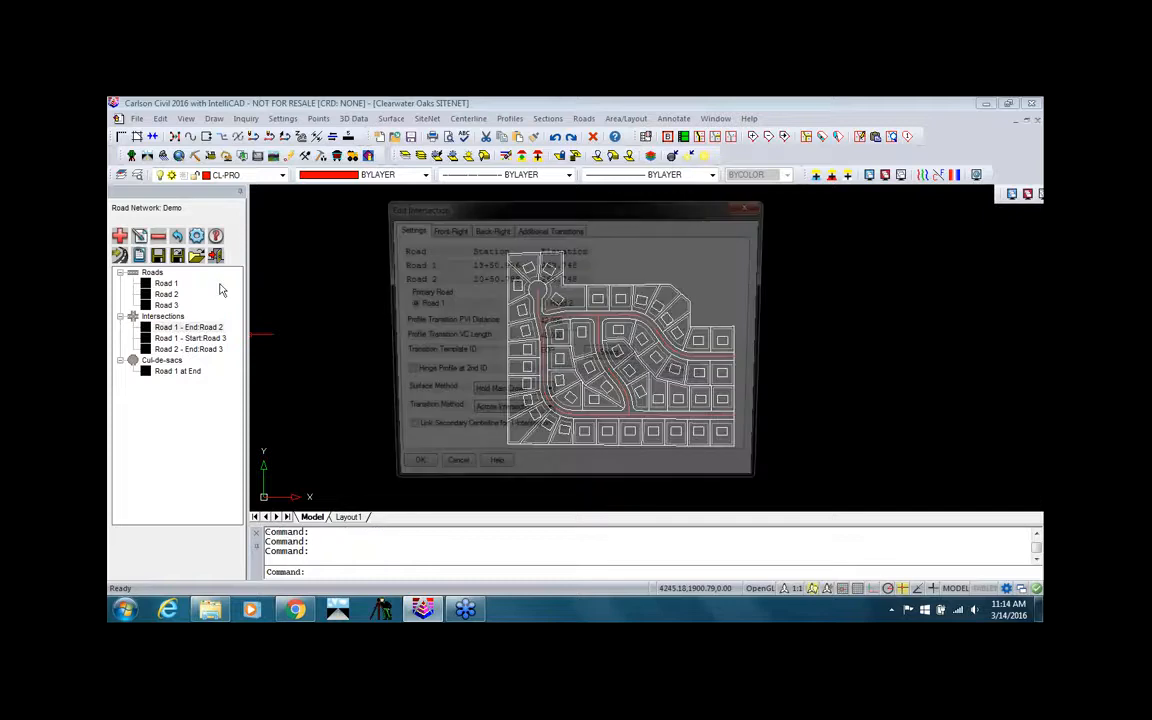
click(445, 229)
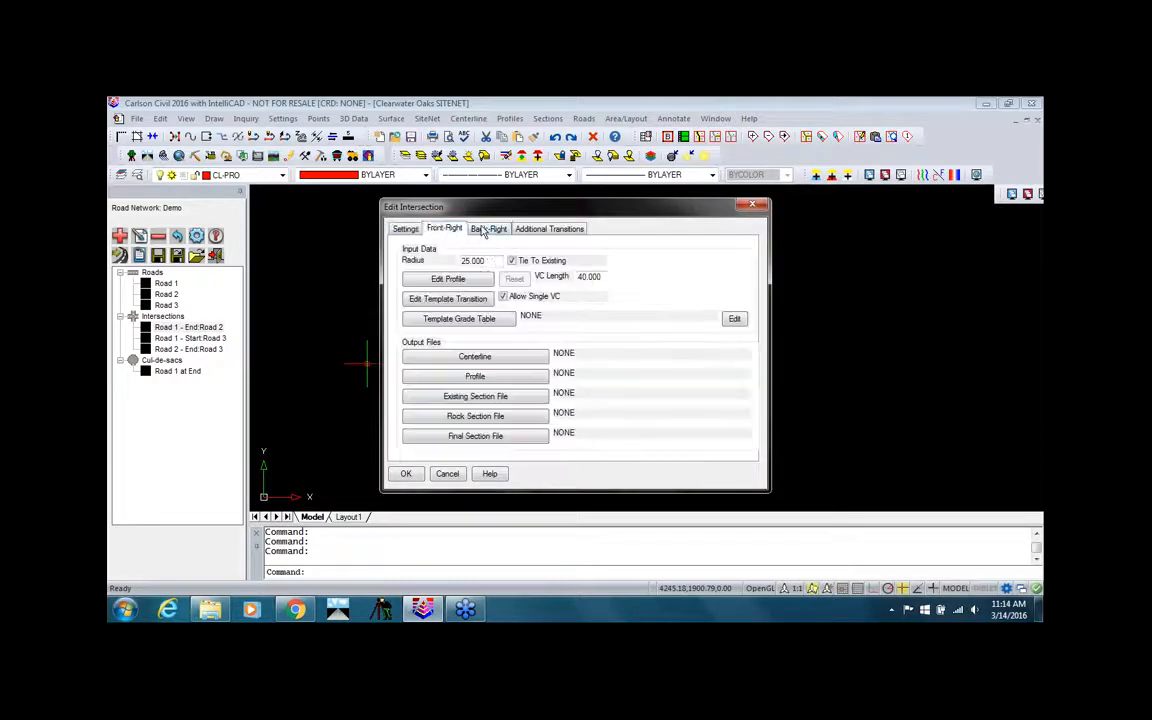
click(488, 229)
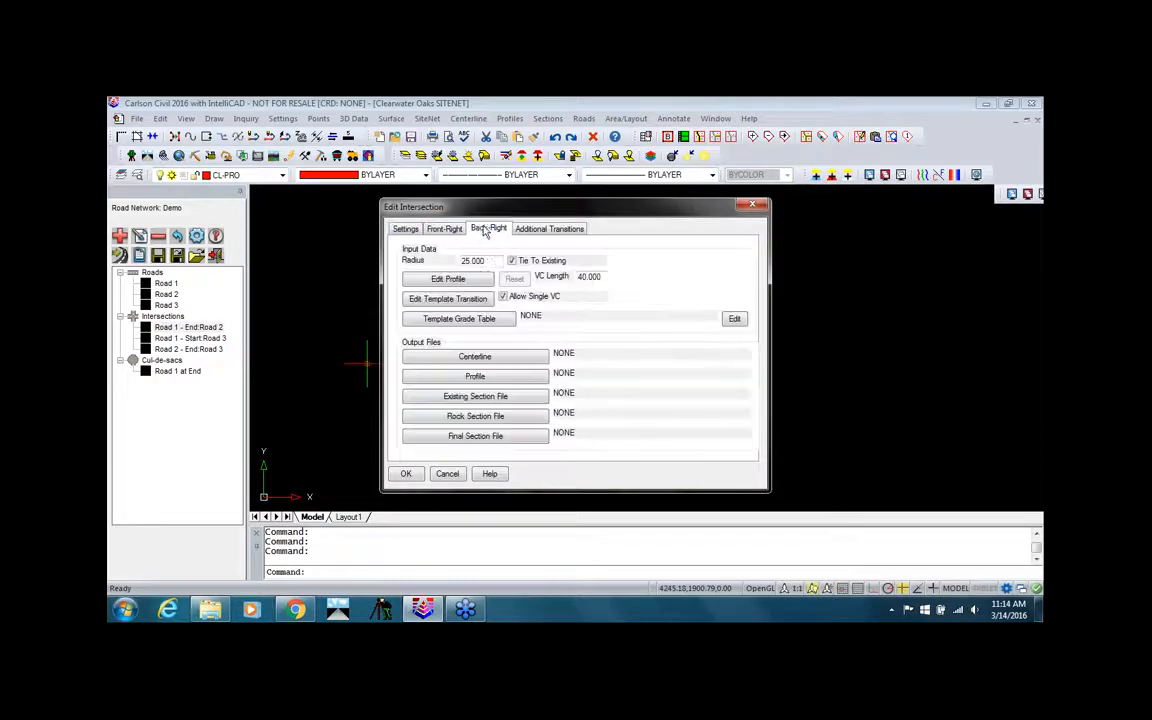
click(450, 282)
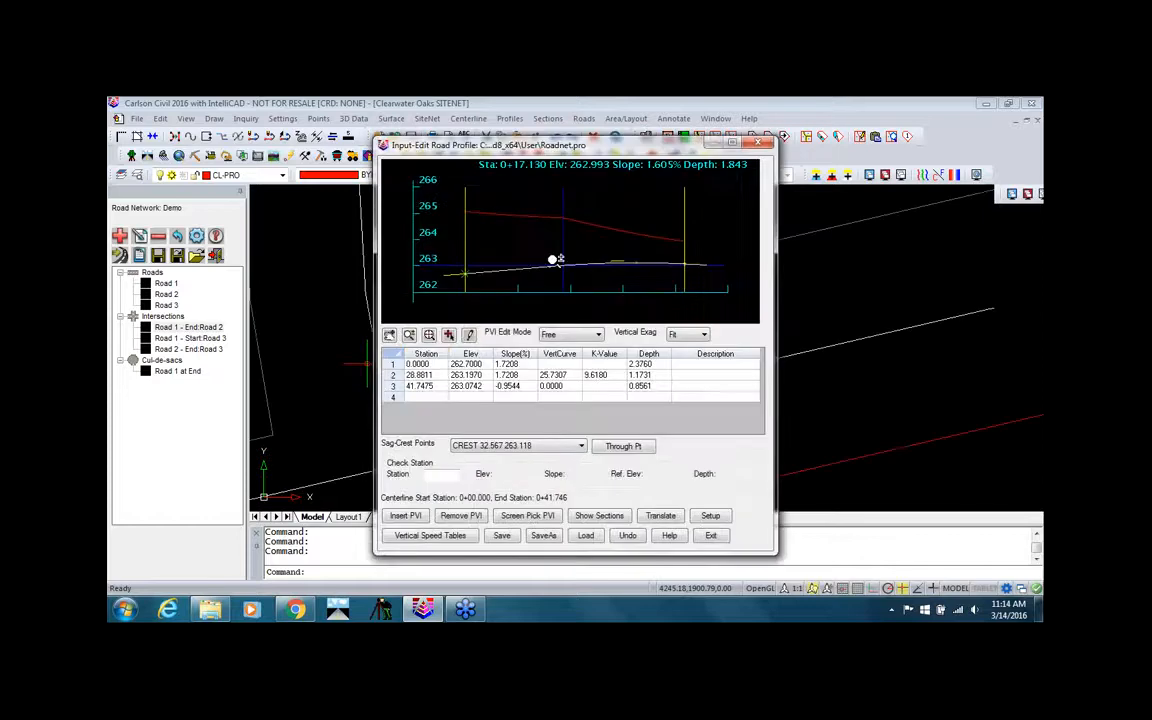
drag(620, 152, 560, 145)
click(443, 529)
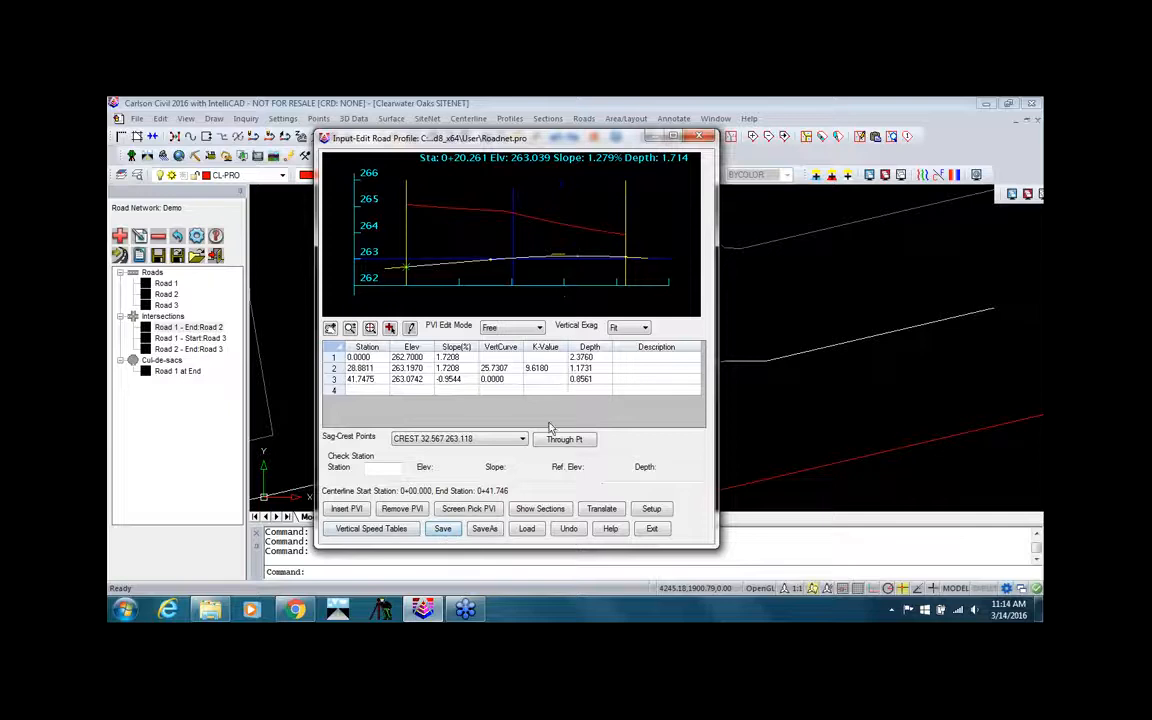
click(652, 530)
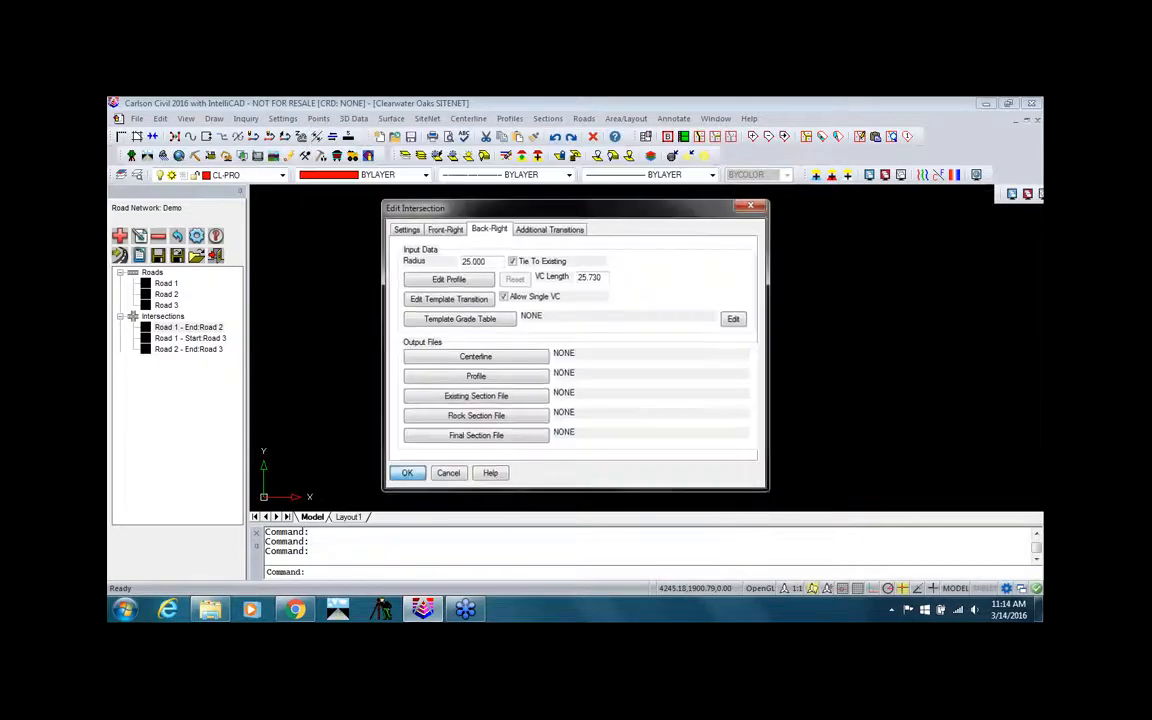
click(406, 474)
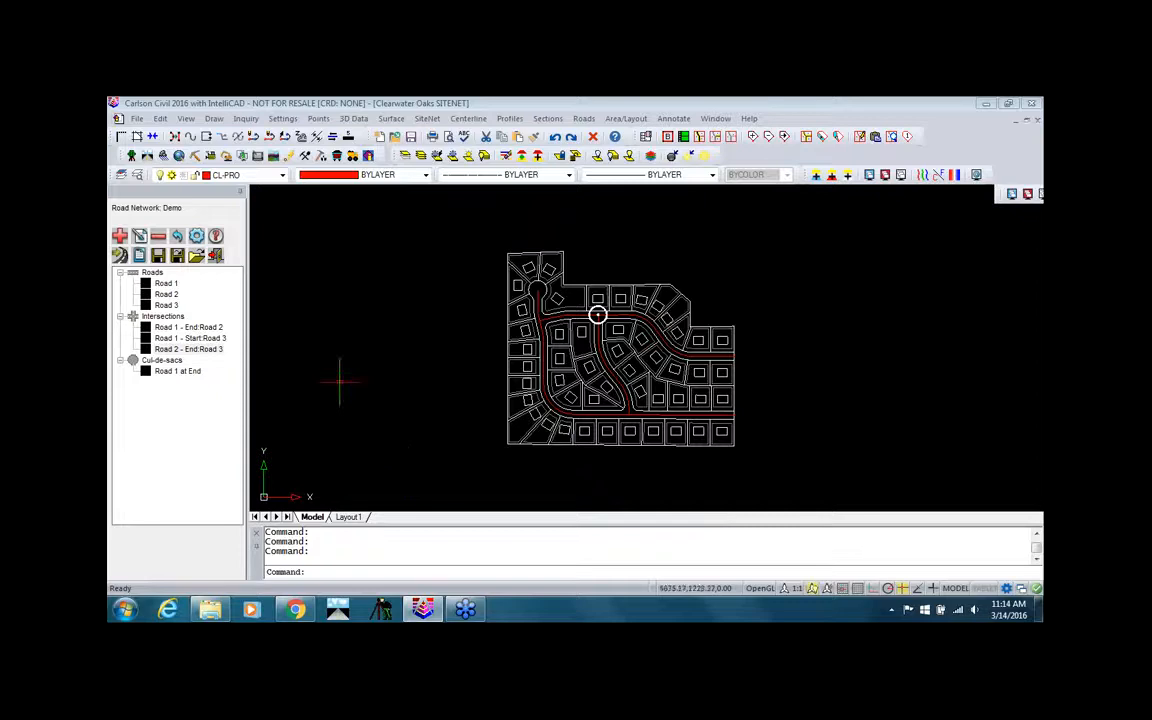
Turn on Tie To Existing in the road network settings and write the road surface to a new triangulation file named Roadways.
click(196, 237)
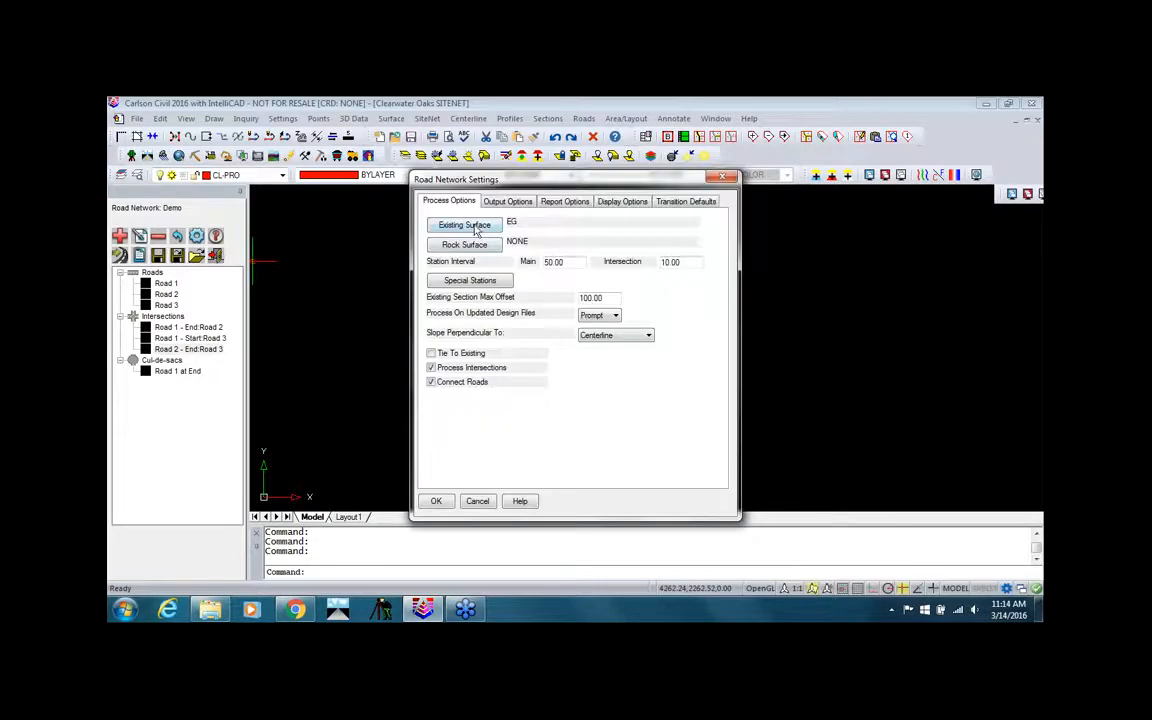
click(432, 355)
click(511, 203)
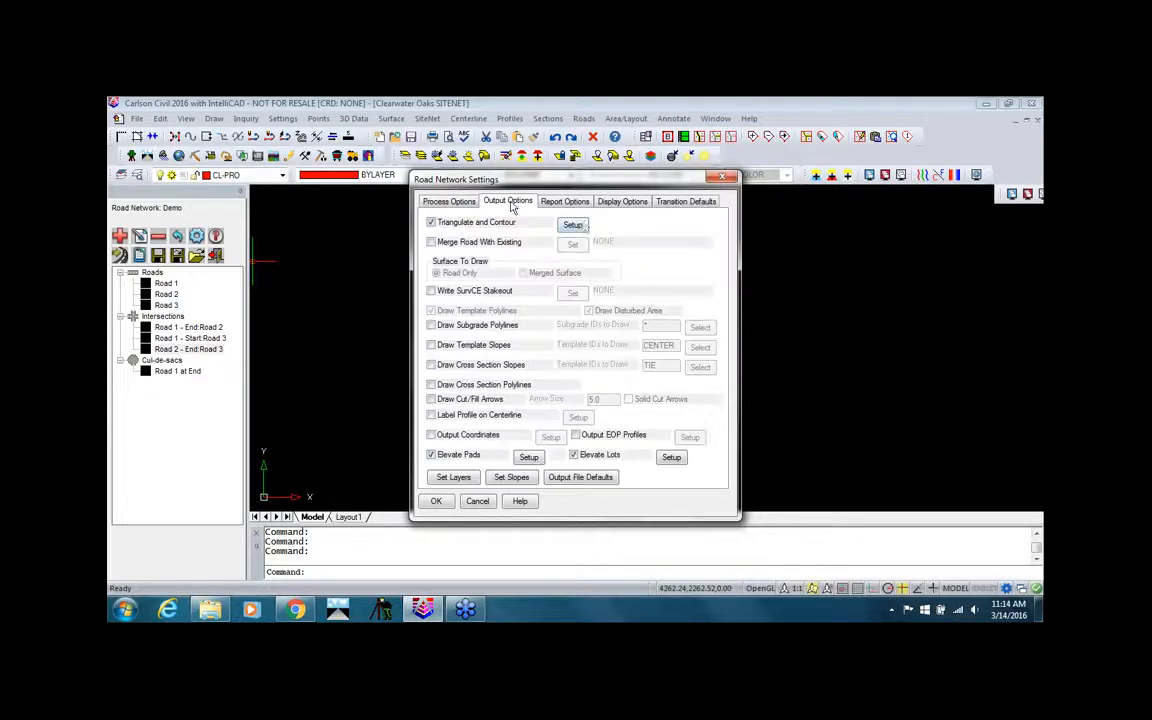
click(573, 225)
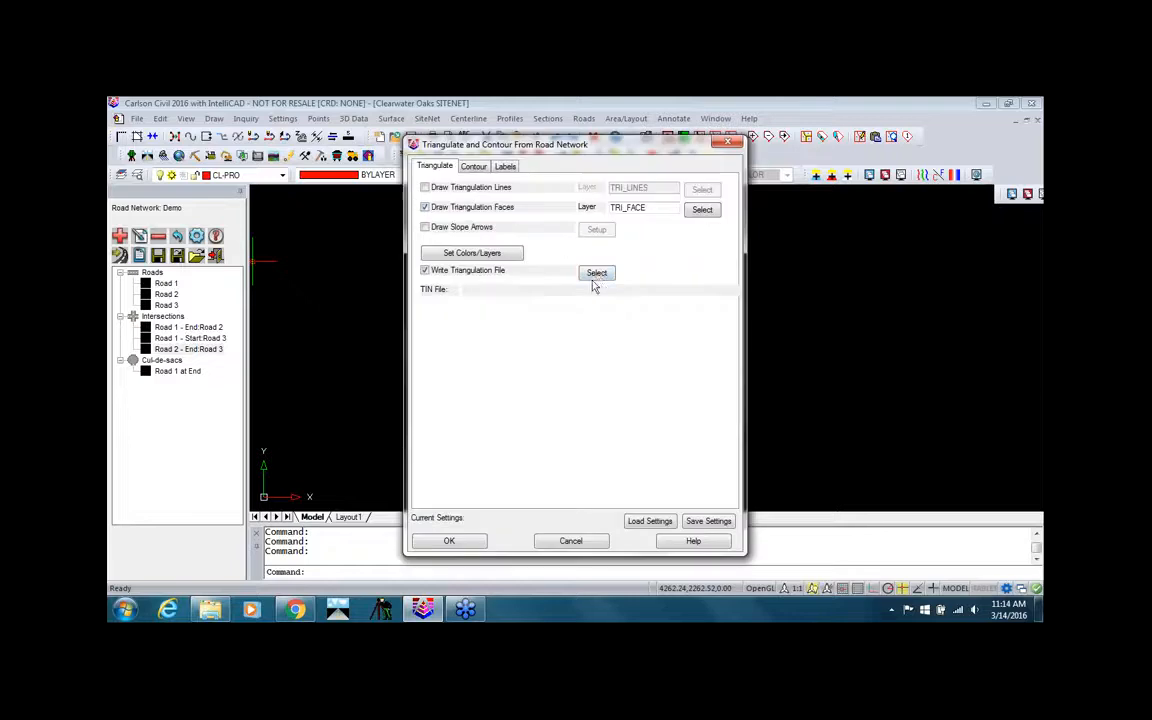
click(597, 274)
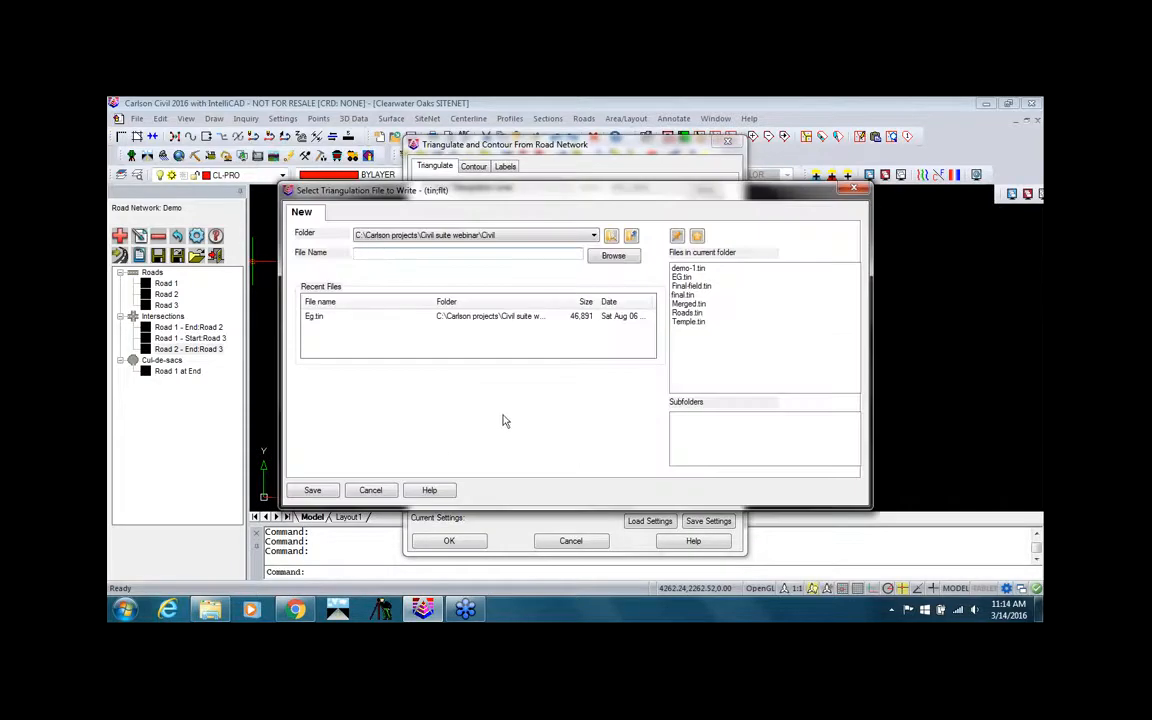
text(Roadways)
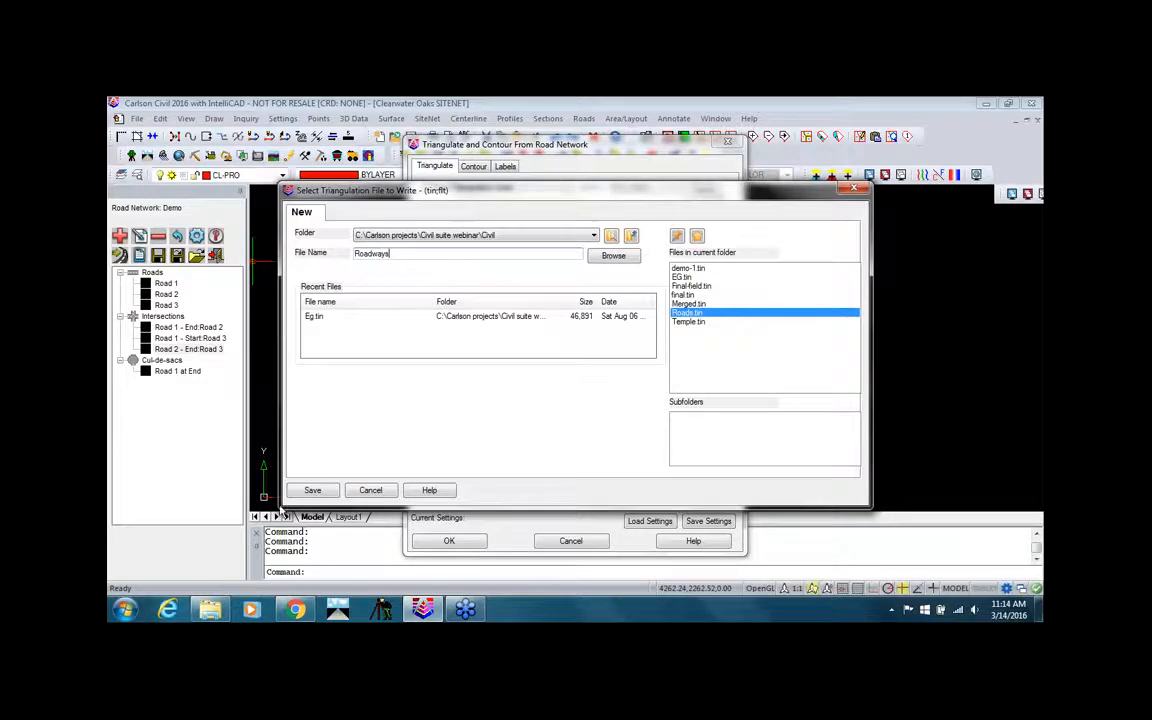
click(312, 490)
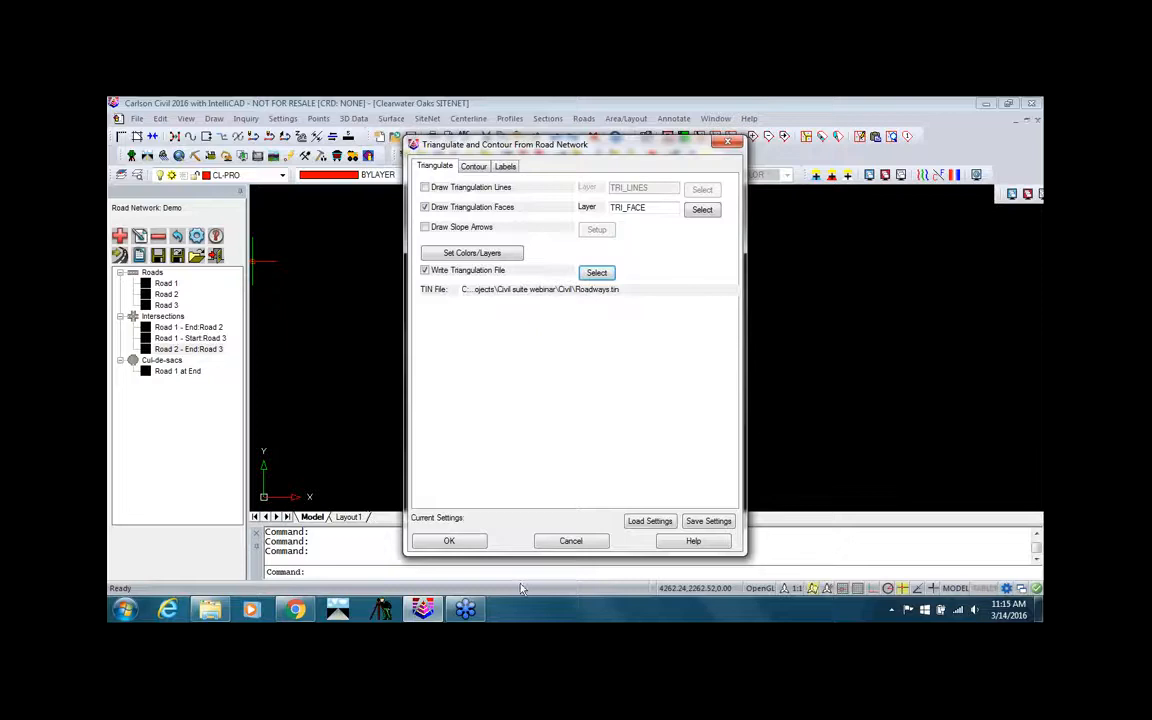
click(448, 541)
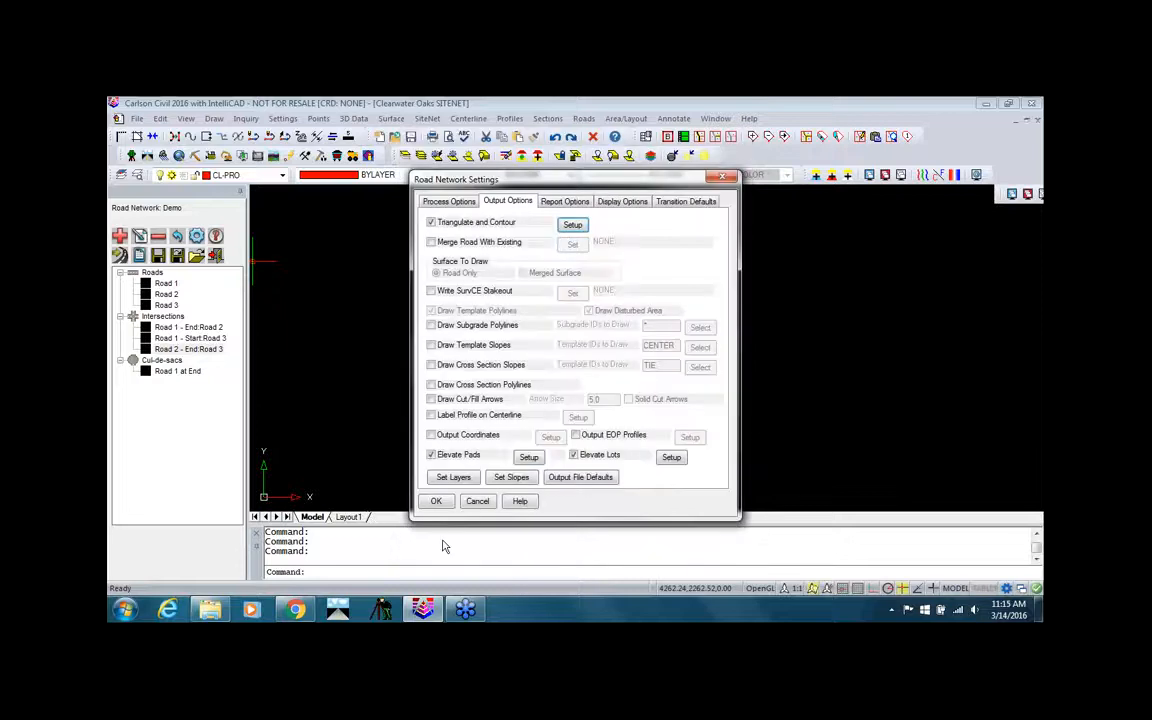
Turn off Elevate Pads and Elevate Lots in the output options and accept the road network settings.
click(432, 455)
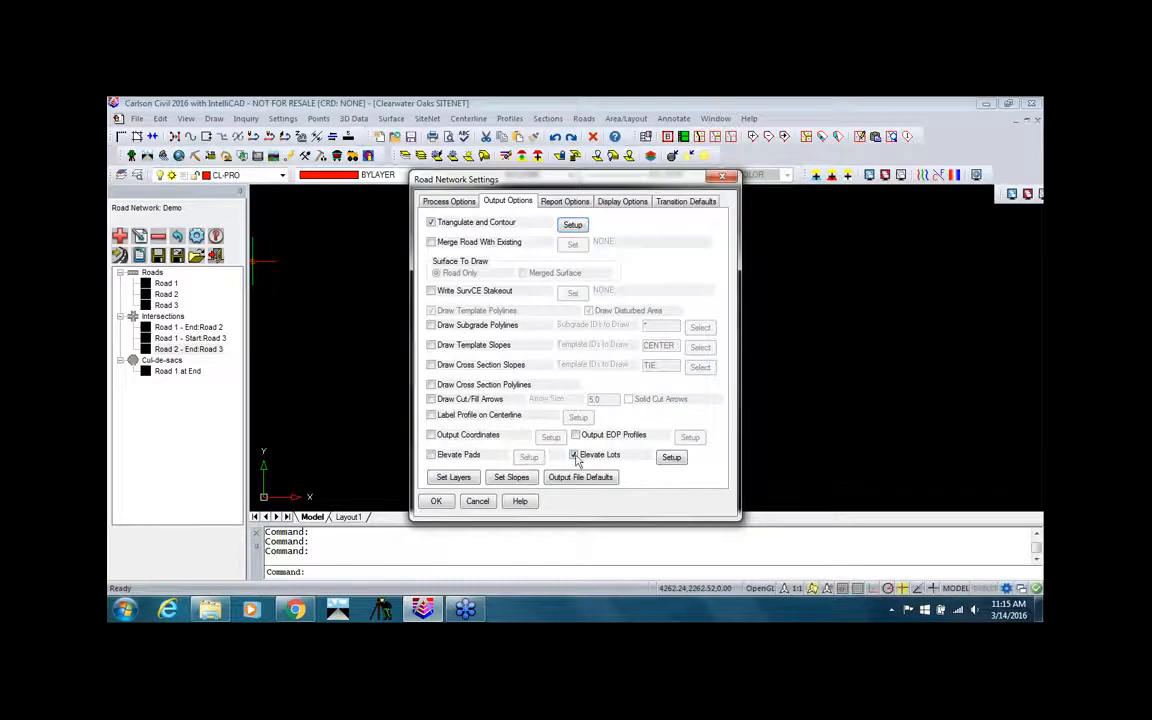
click(574, 456)
drag(575, 187, 391, 207)
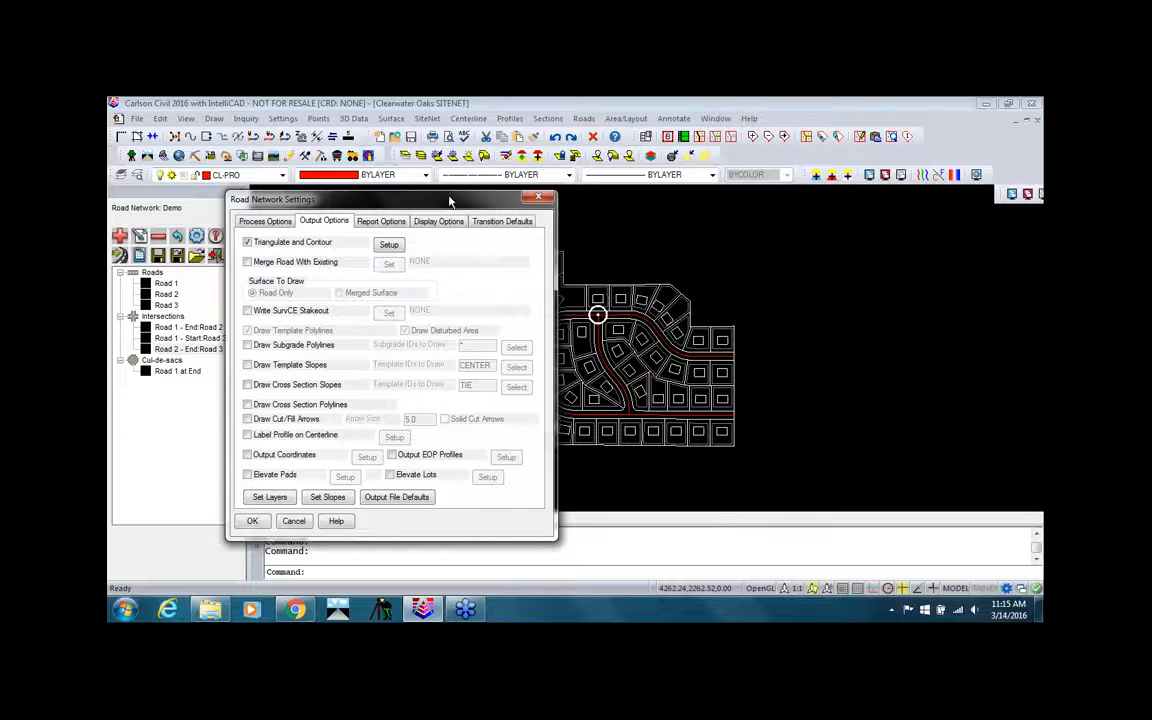
drag(450, 202, 863, 165)
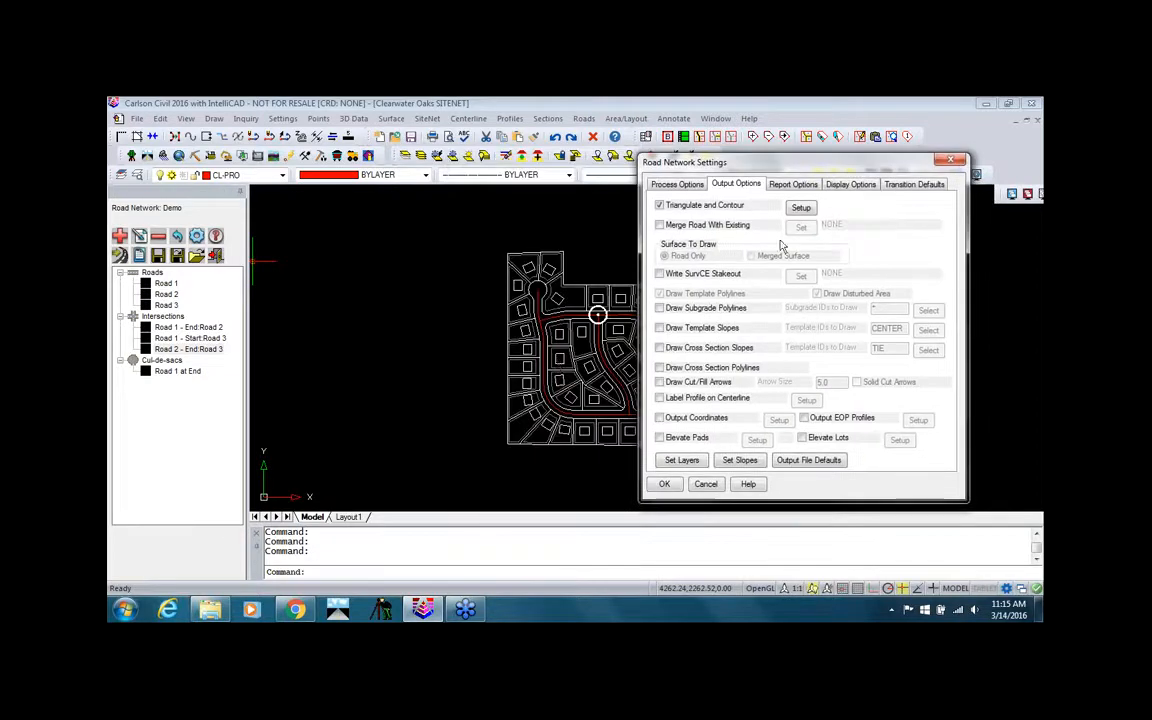
click(664, 484)
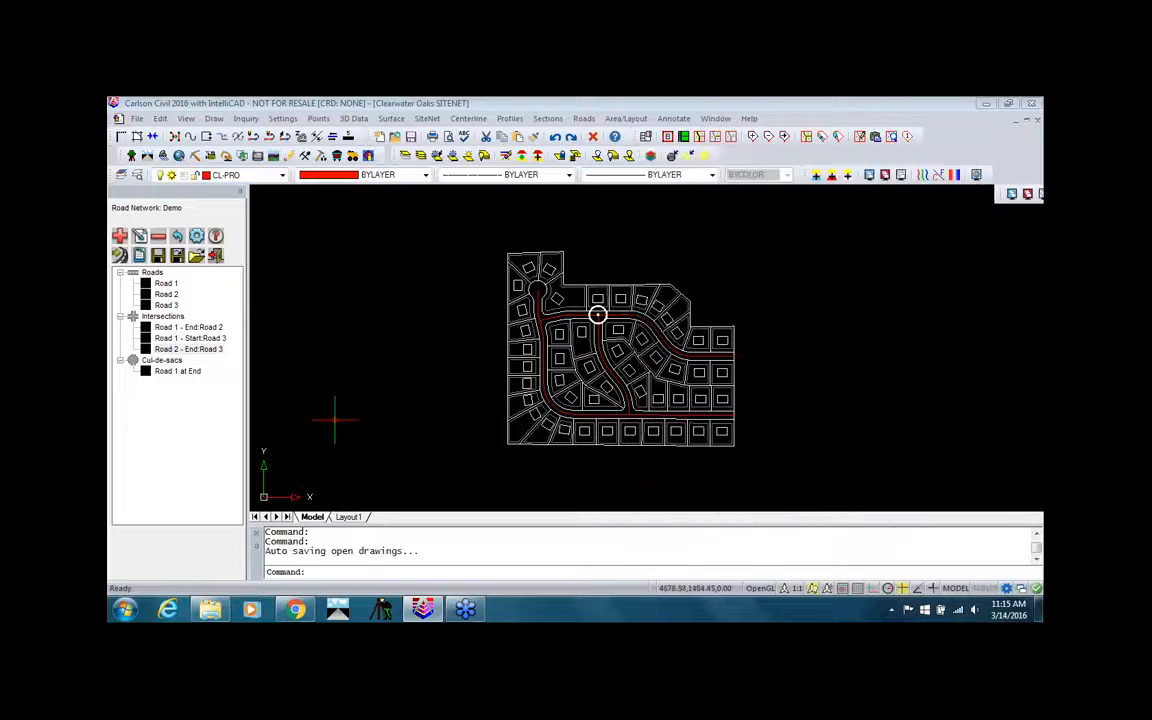
Save the Demo road network and process it.
click(158, 256)
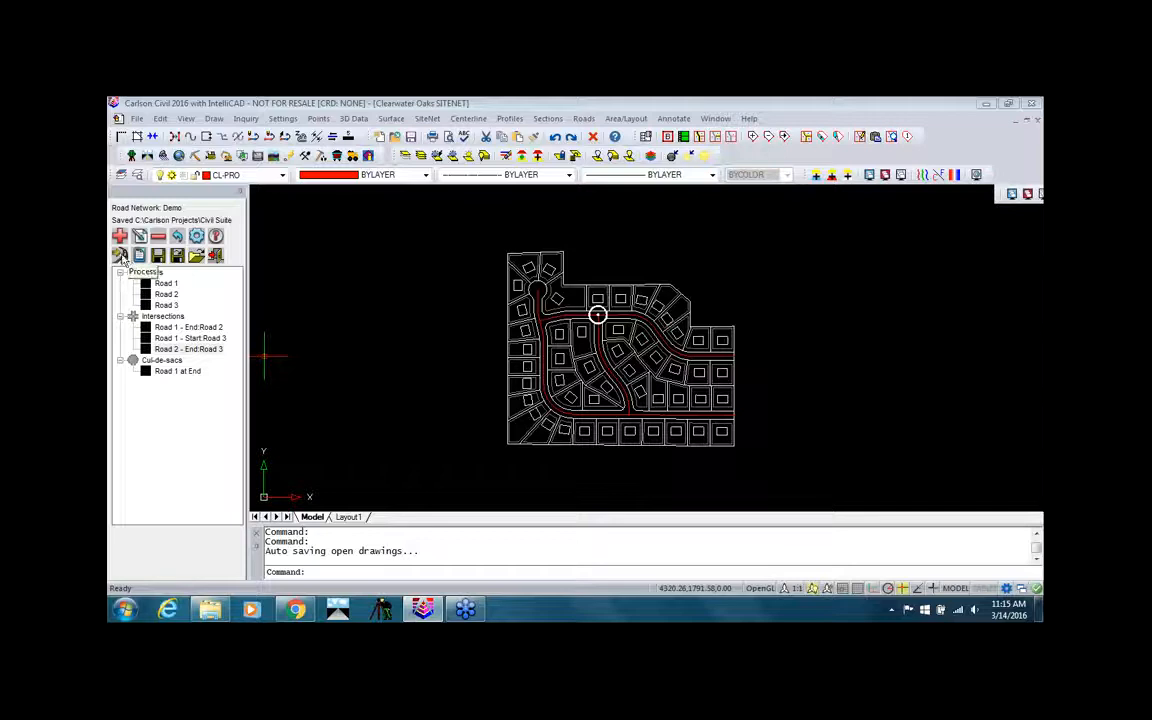
click(120, 256)
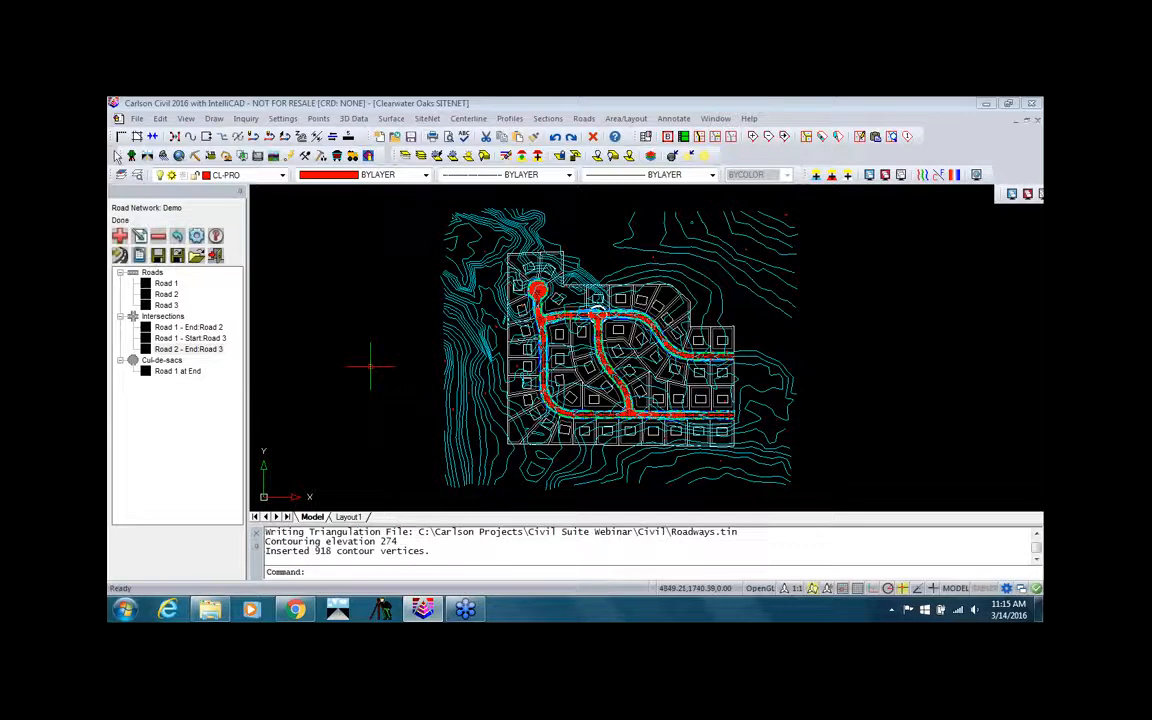
Review the output processing report's cut, fill and station volumes, close it and exit the road network.
click(139, 256)
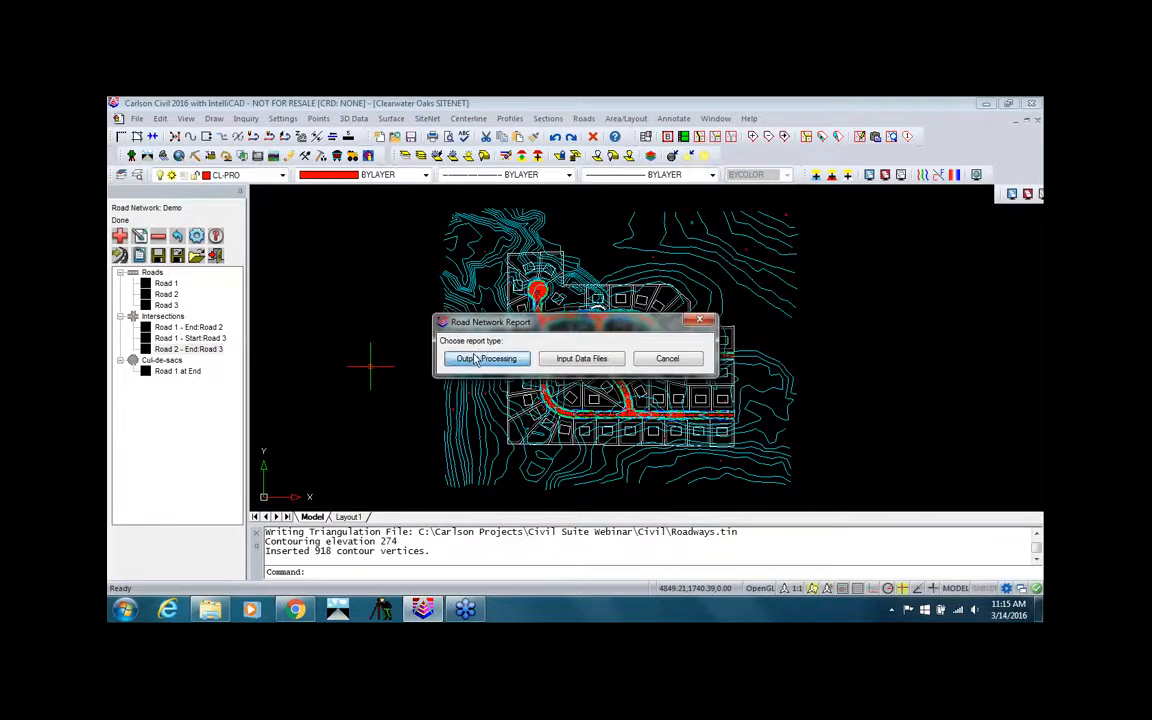
click(476, 359)
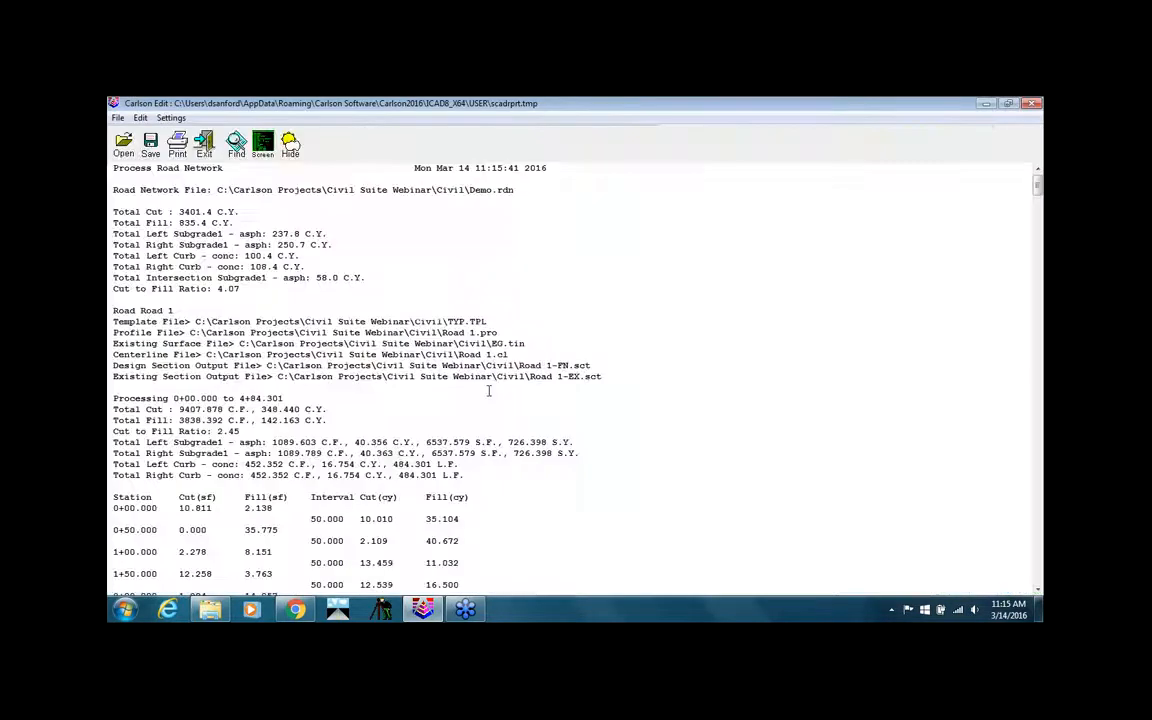
drag(183, 215, 234, 222)
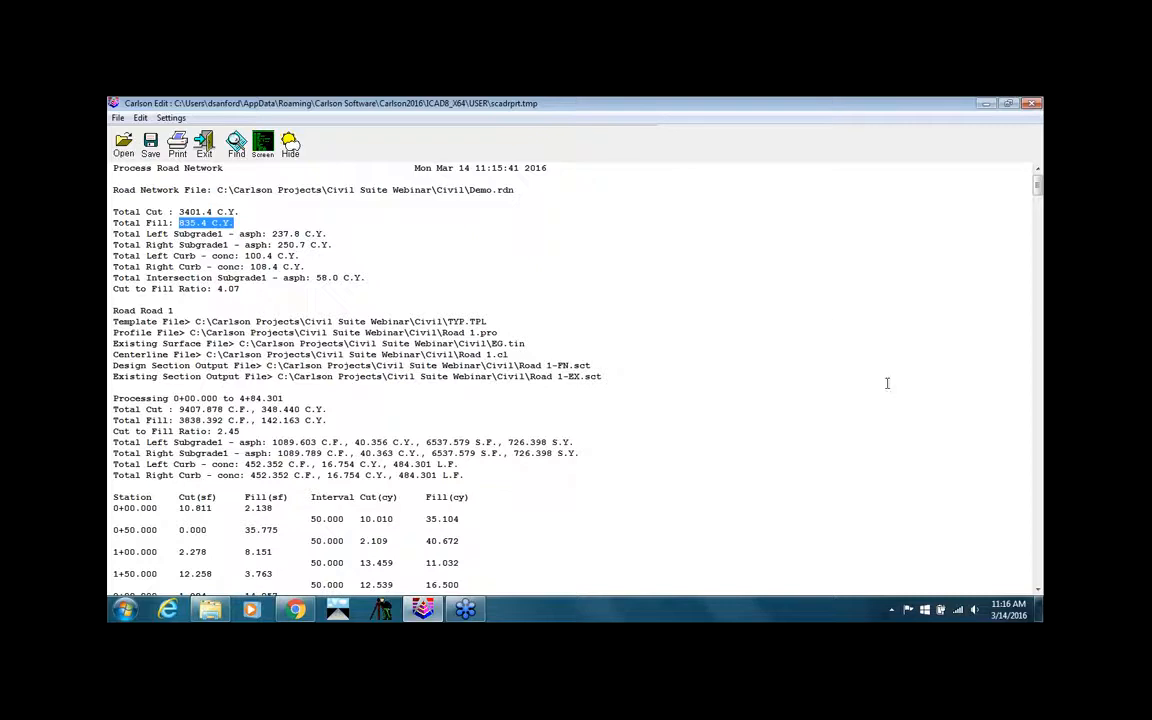
scroll(780, 372, down, 5)
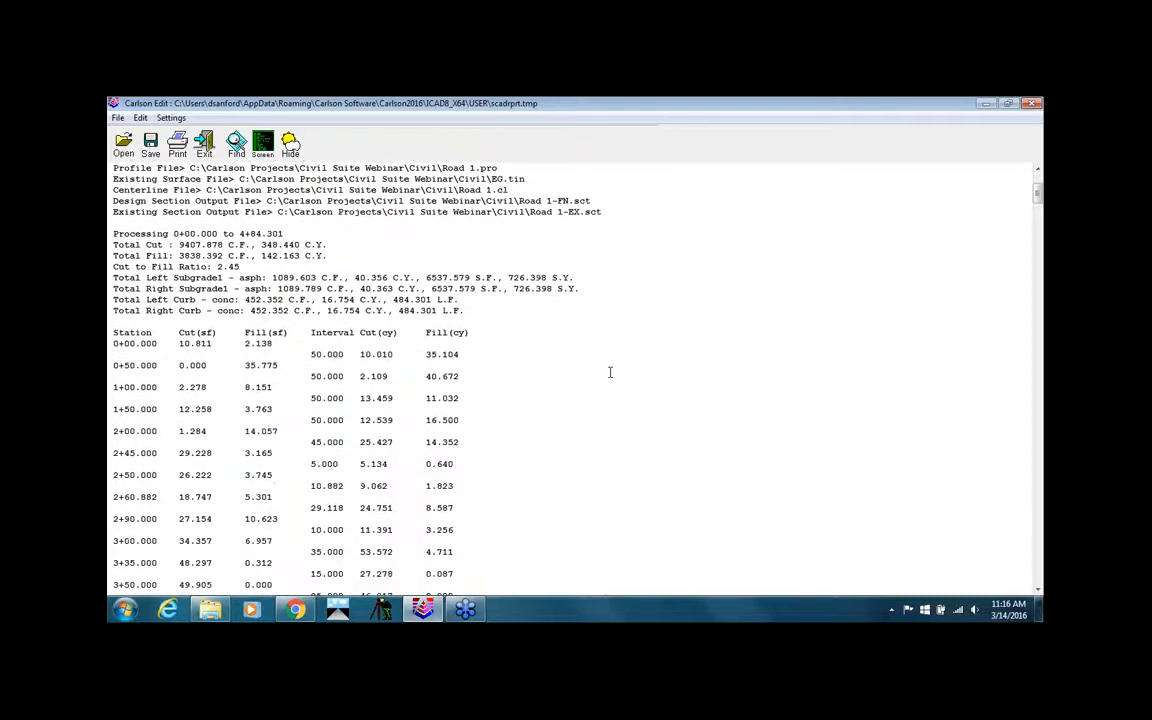
scroll(610, 372, down, 5)
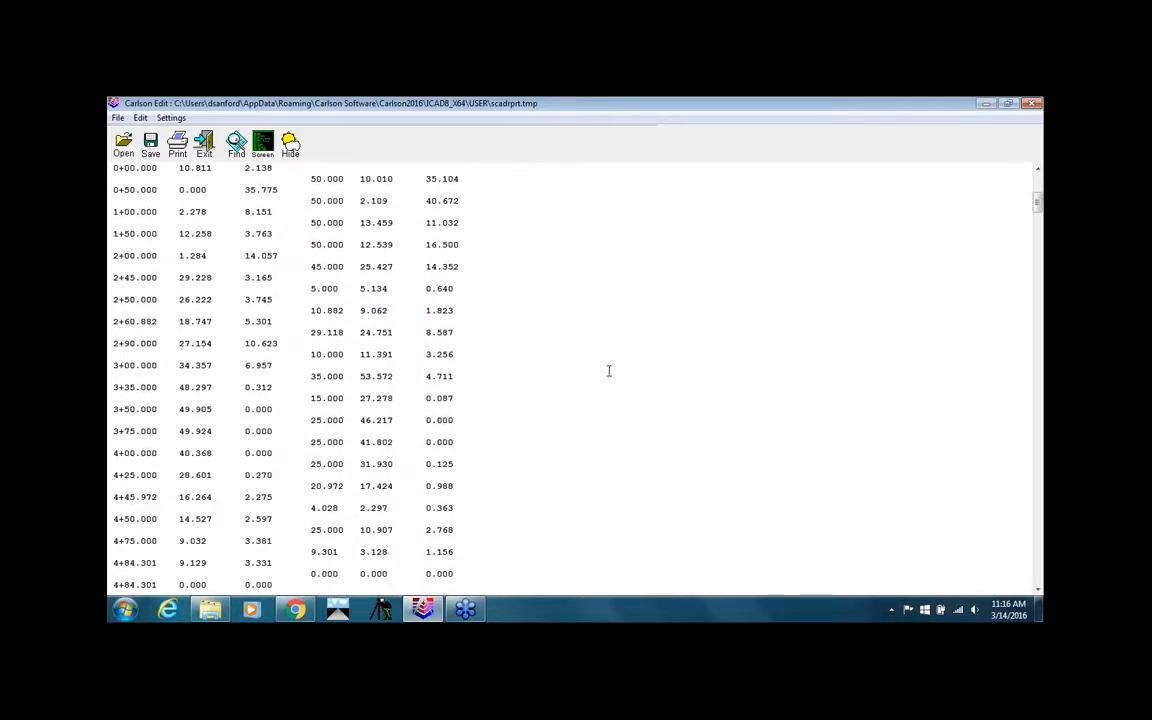
scroll(608, 371, down, 1)
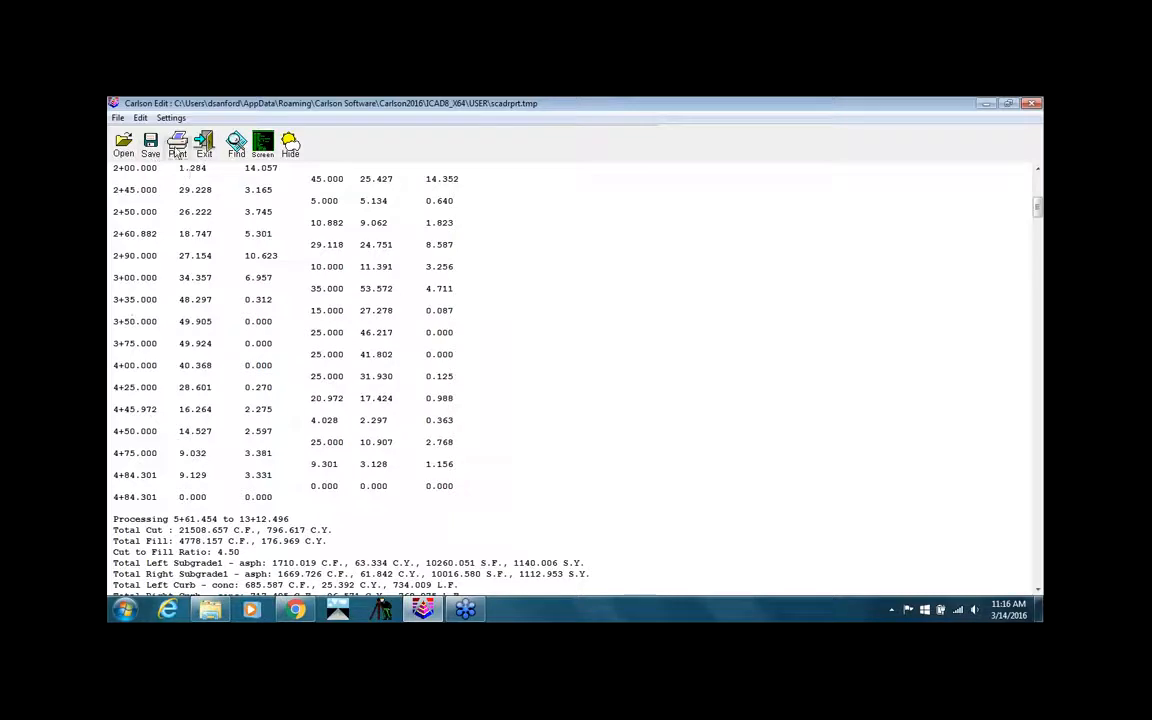
click(204, 142)
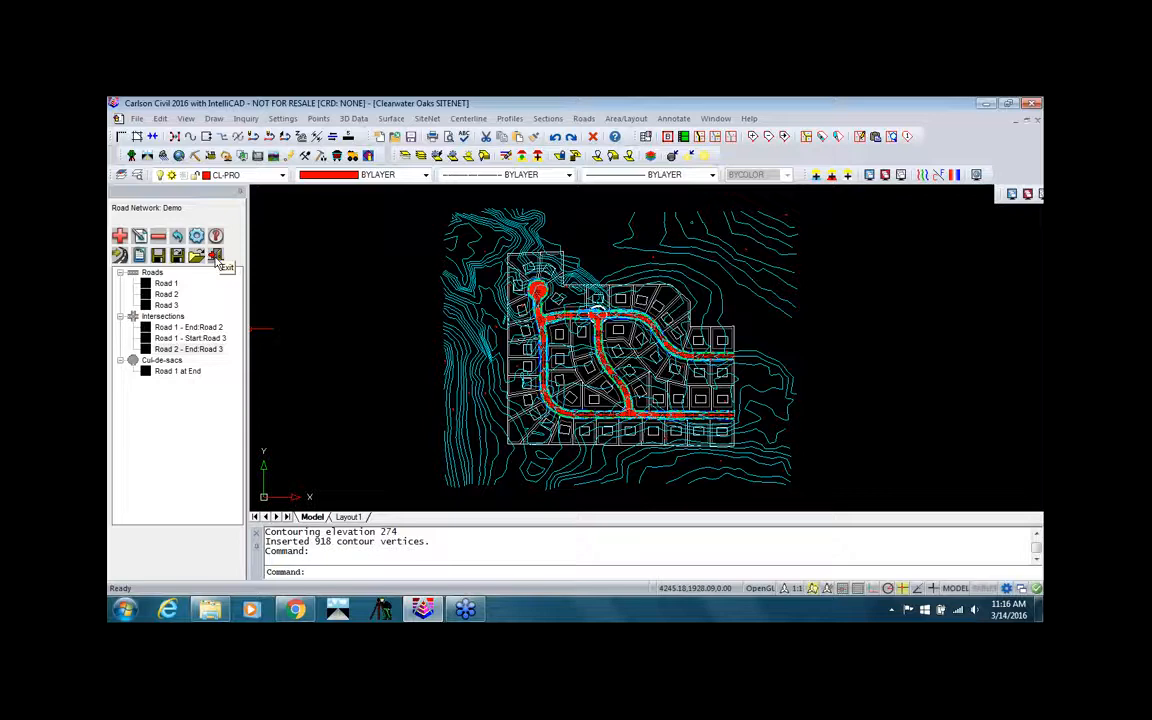
click(215, 257)
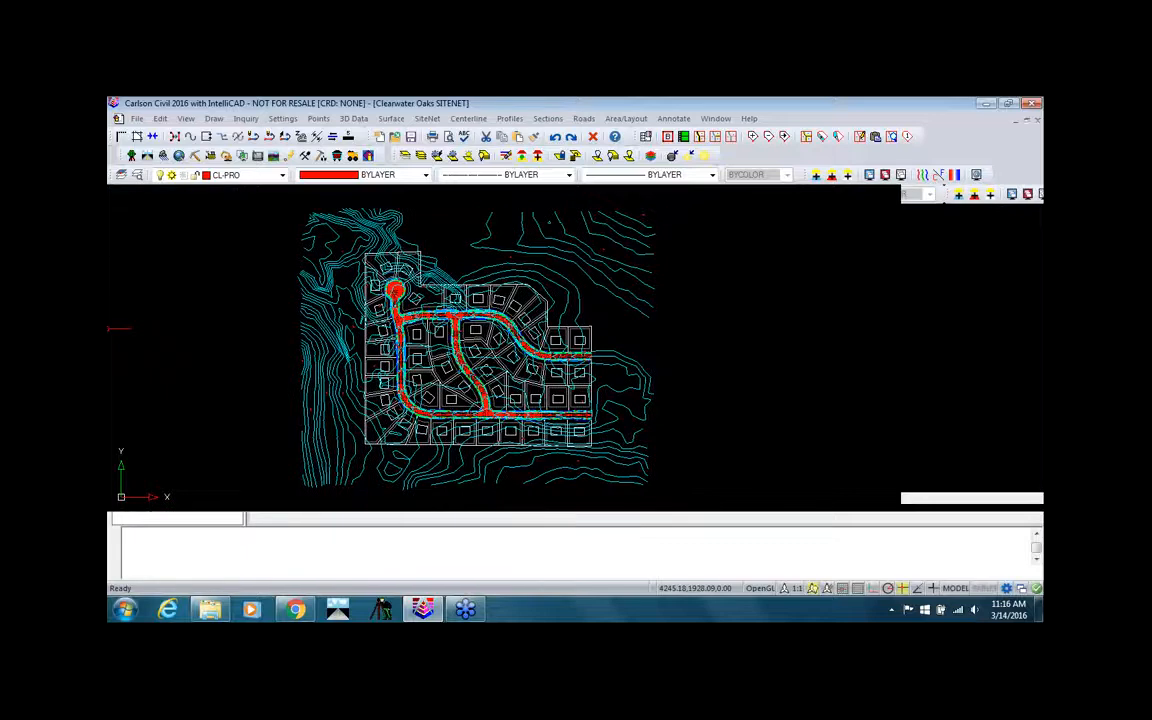
Inspect the processed road surface in the 3D viewer, including the Road 2–Road 3 intersection, and close the viewer.
click(186, 118)
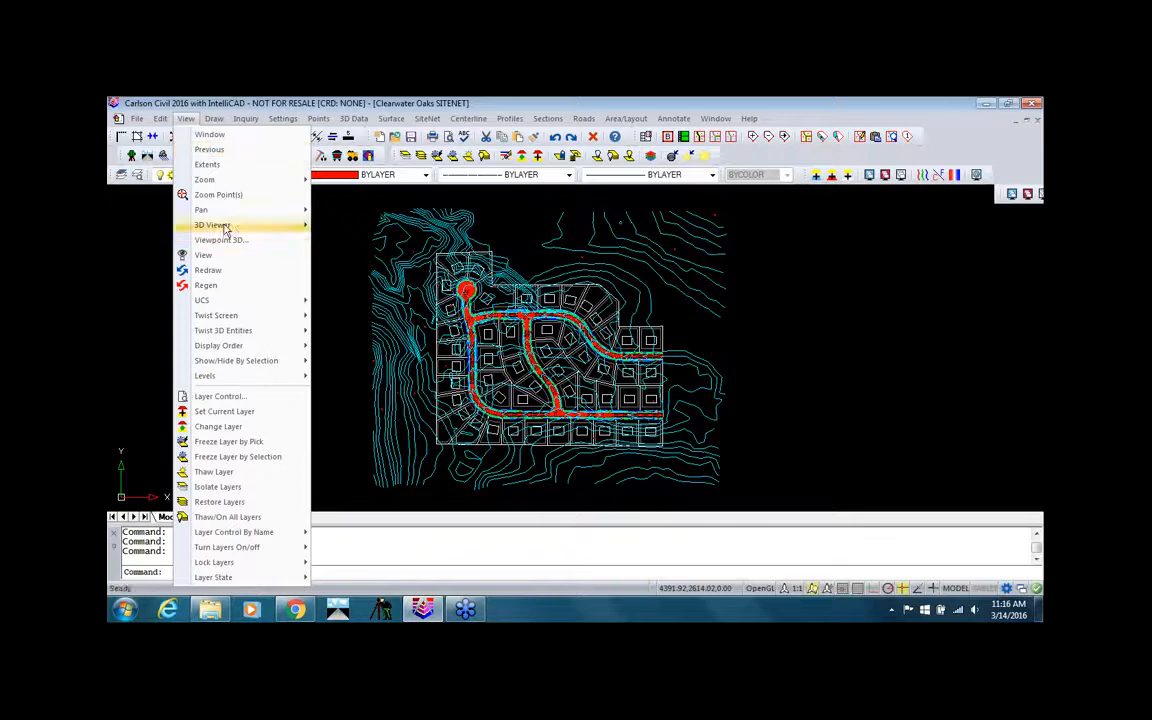
mouse_move(212, 224)
click(330, 241)
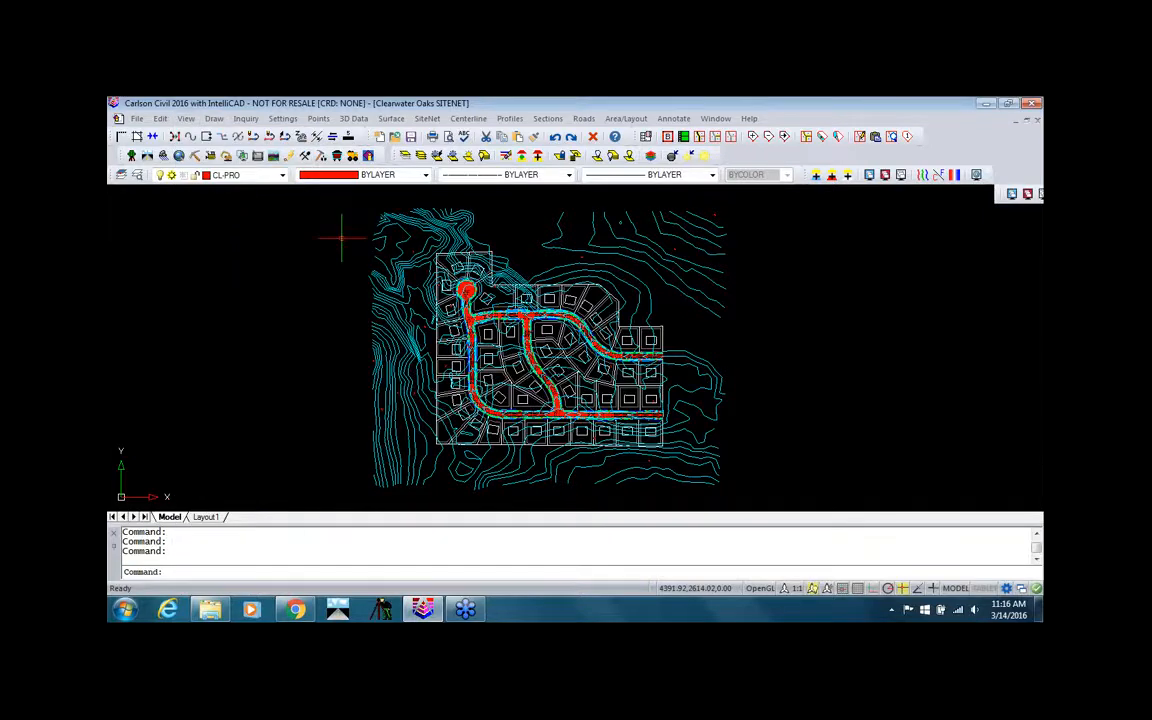
click(312, 489)
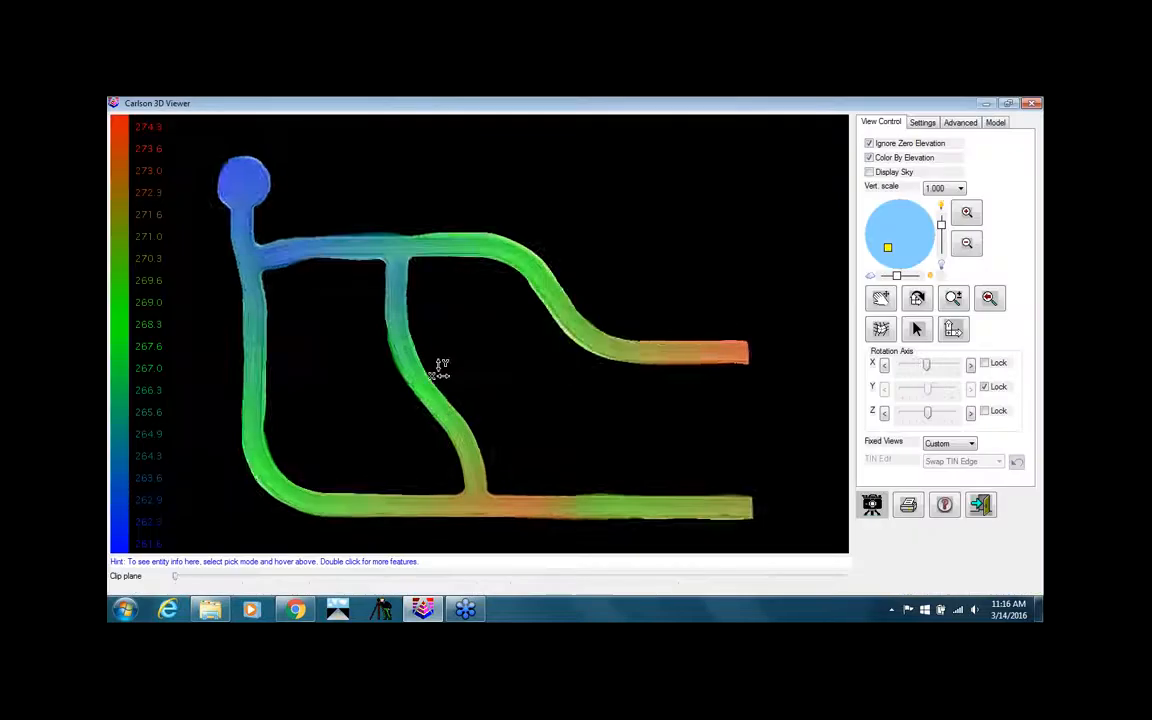
drag(440, 368, 497, 342)
scroll(490, 318, up, 4)
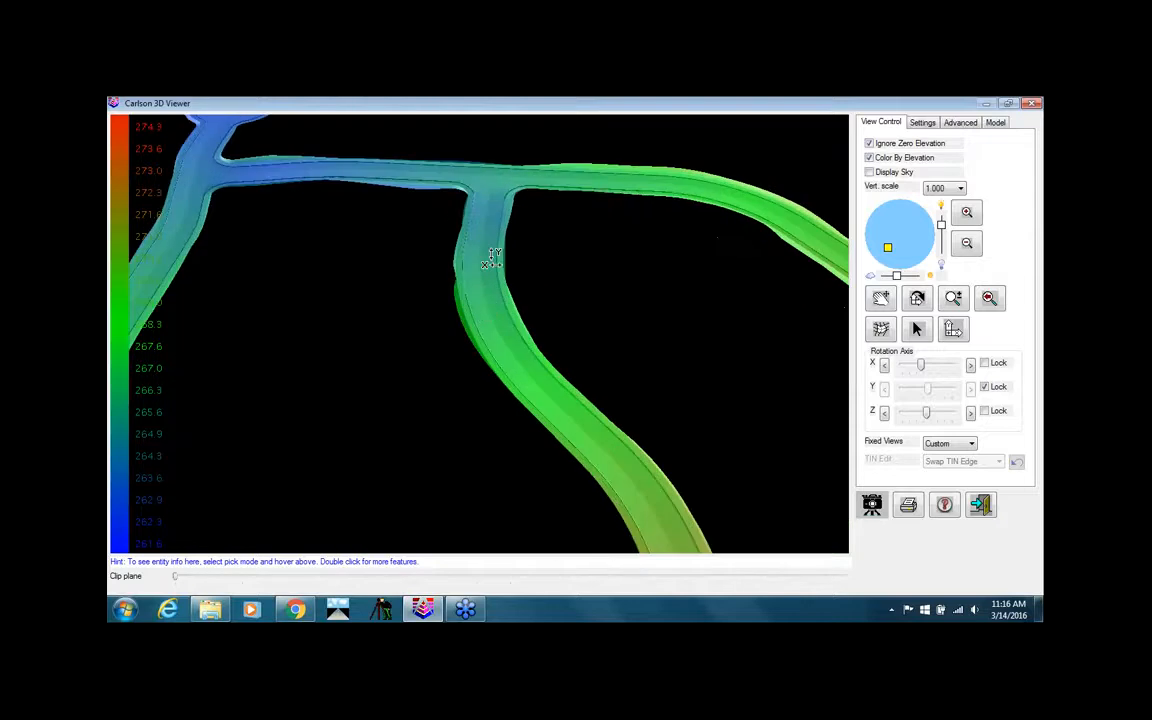
drag(494, 257, 496, 329)
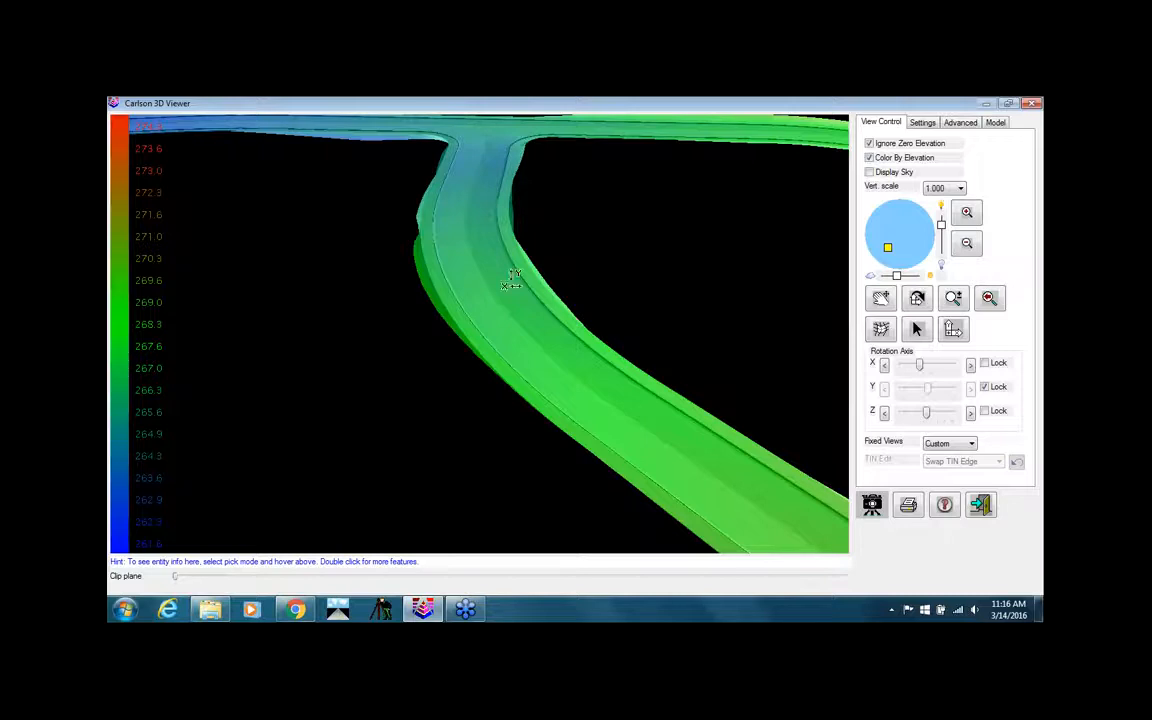
scroll(524, 317, down, 1)
scroll(524, 317, down, 2)
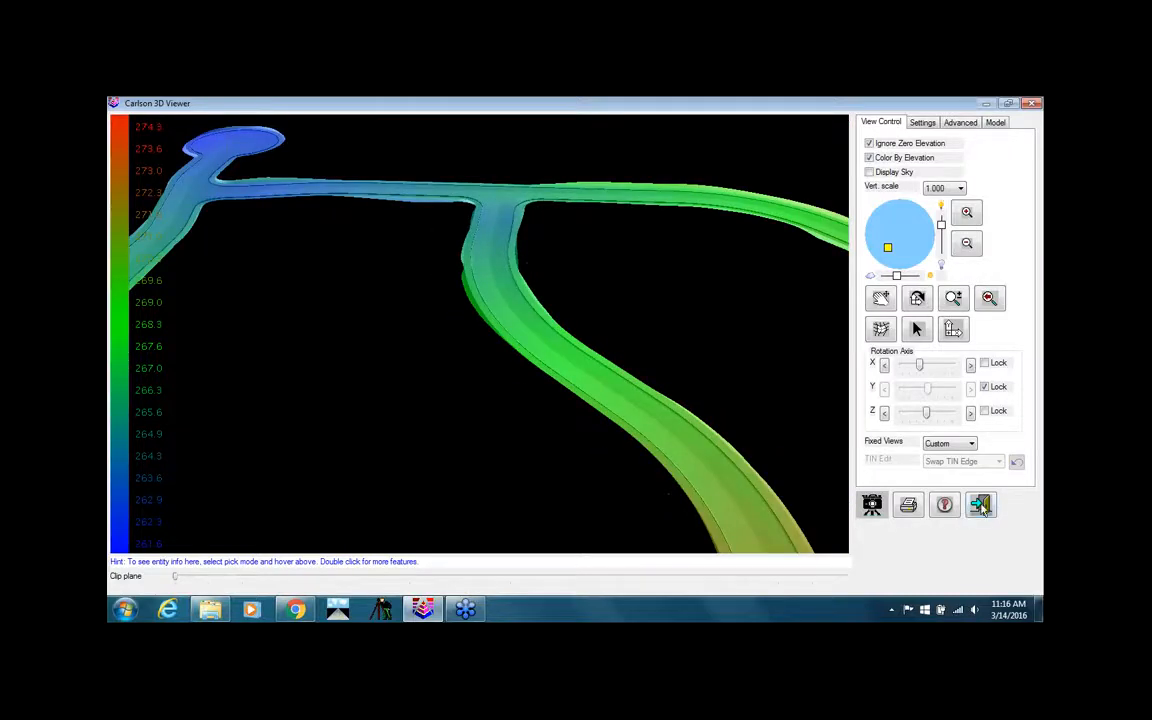
click(982, 507)
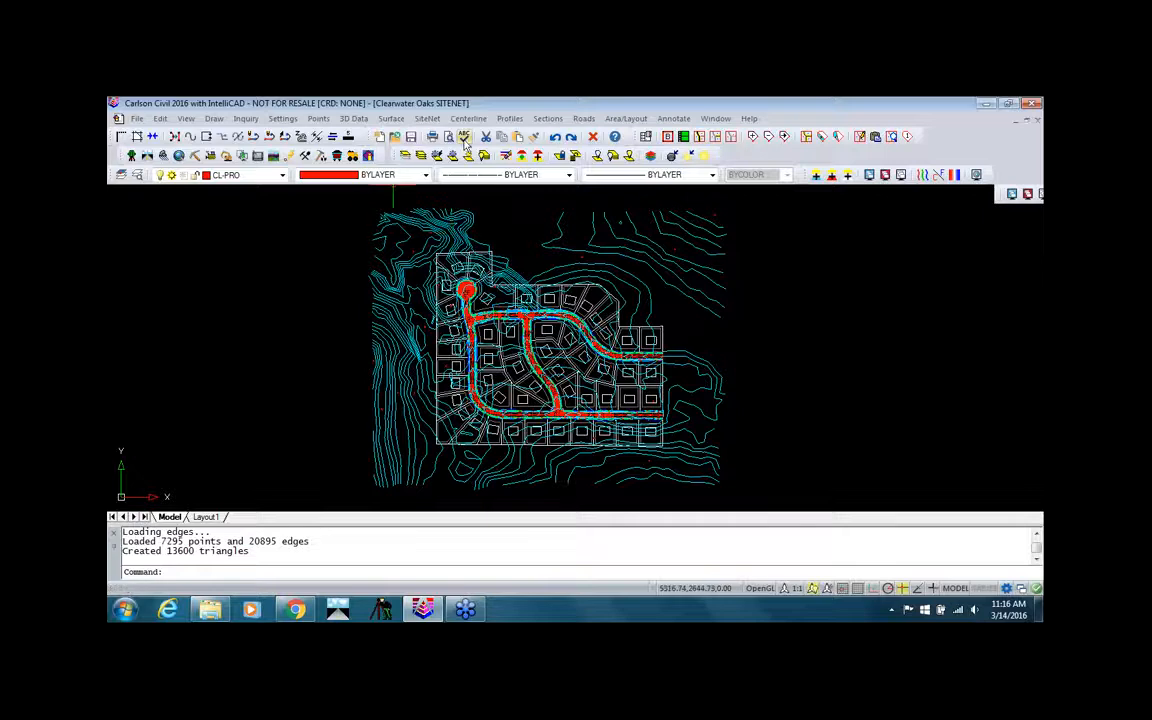
Switch to the Hydrology module and freeze the existing contour line and contour label layers.
click(163, 157)
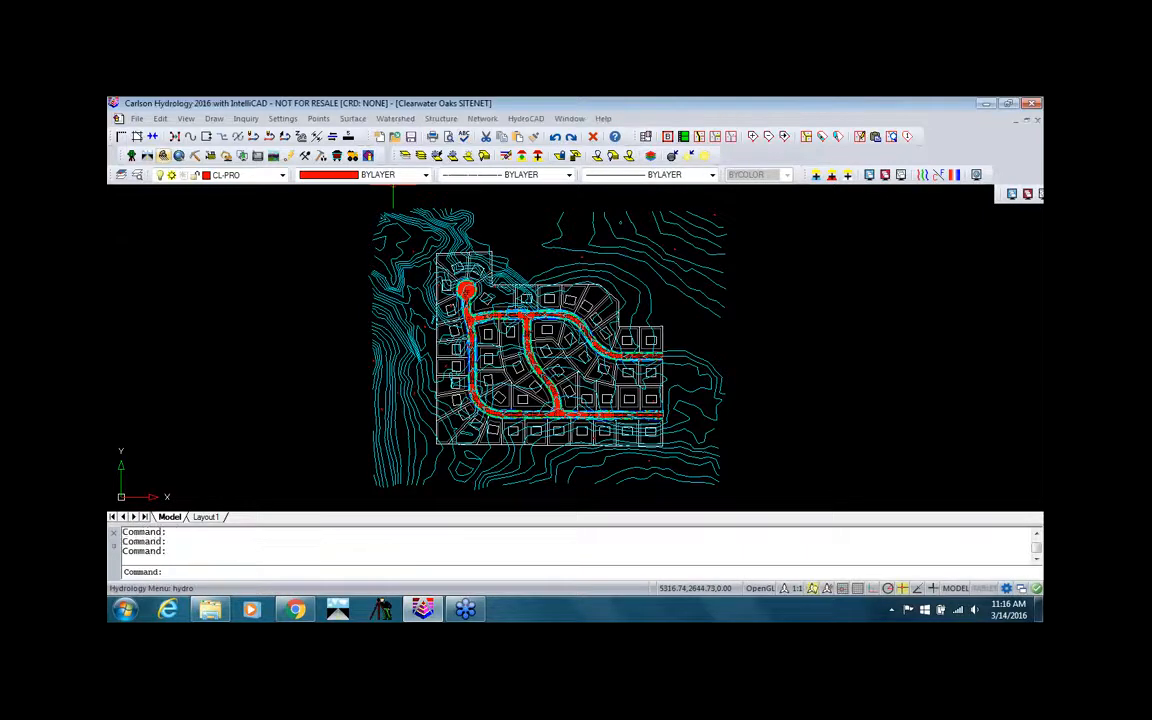
click(450, 157)
click(415, 342)
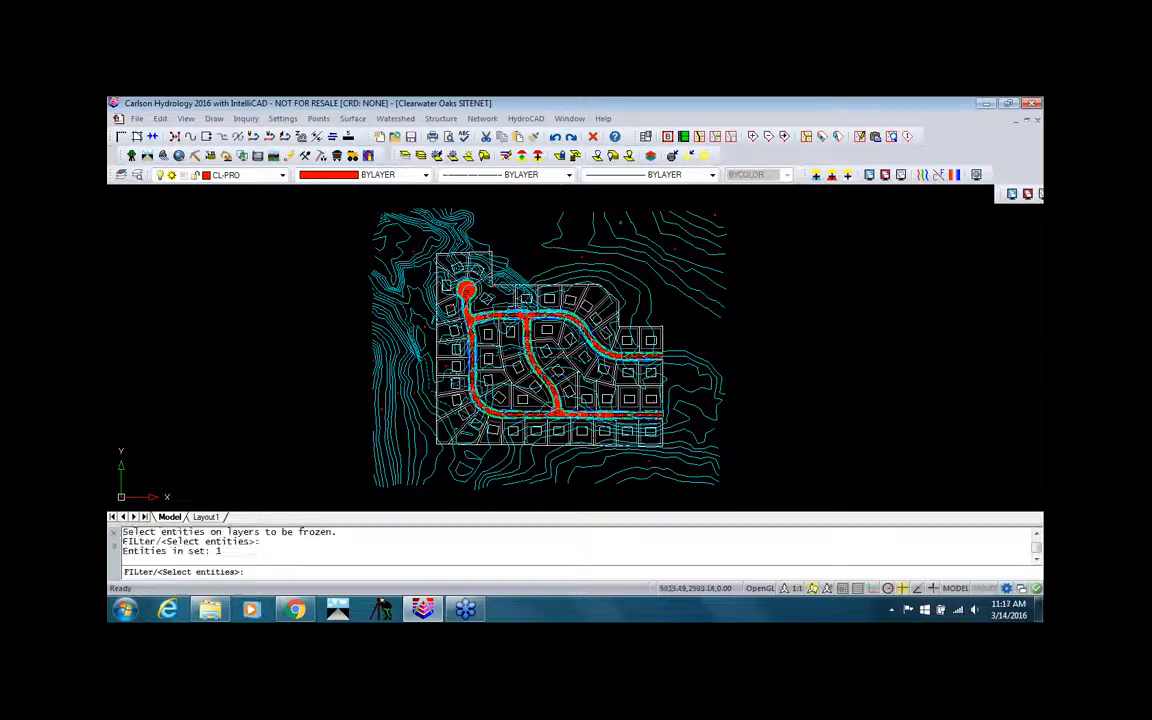
click(420, 241)
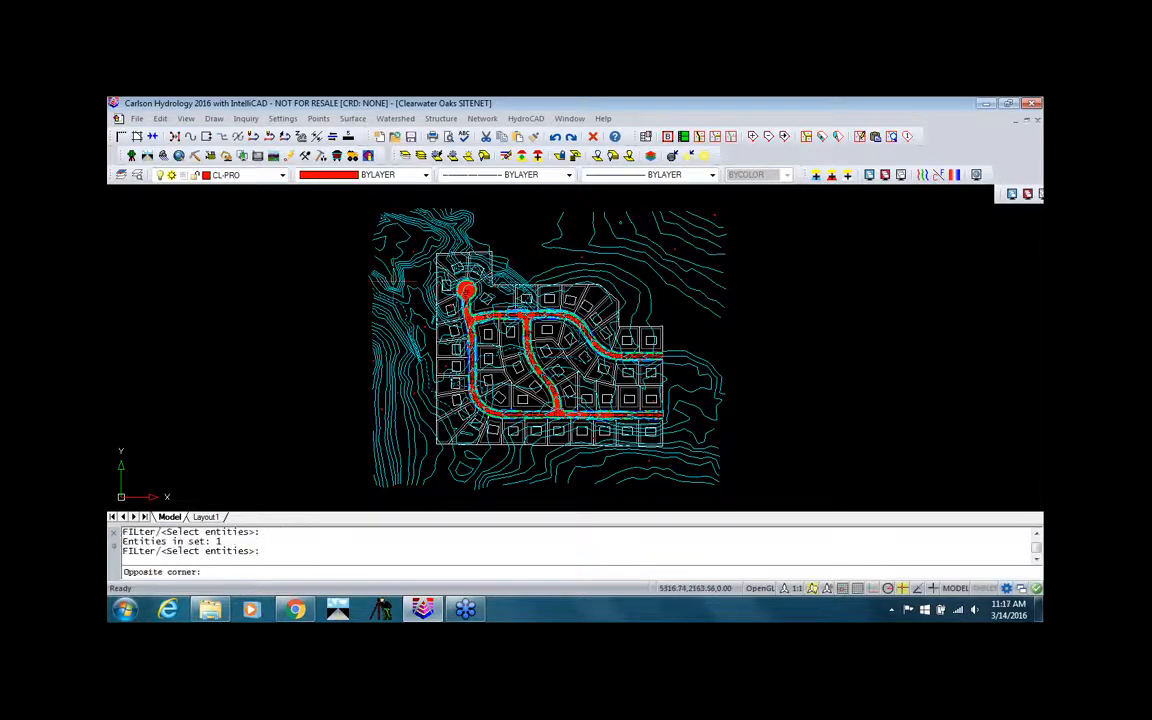
click(374, 288)
key(Return)
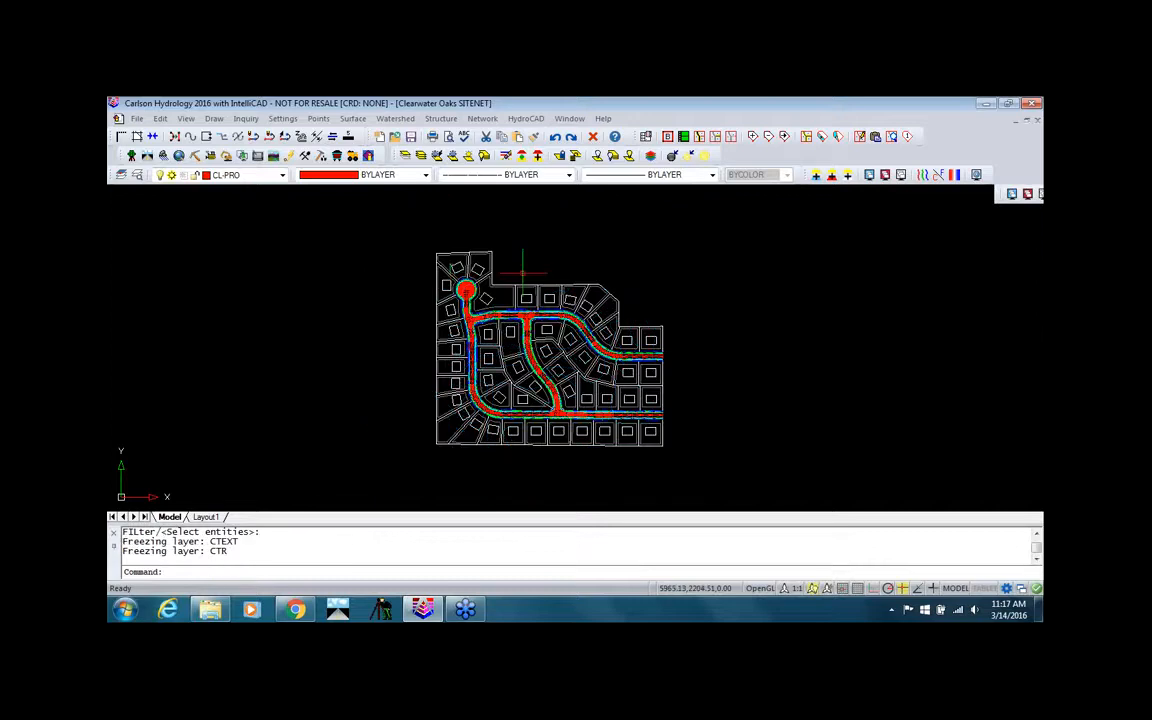
Delete the building pad and the setback outline inside the lot northwest of the cul-de-sac.
scroll(473, 265, up, 4)
middle_drag(473, 265, 464, 404)
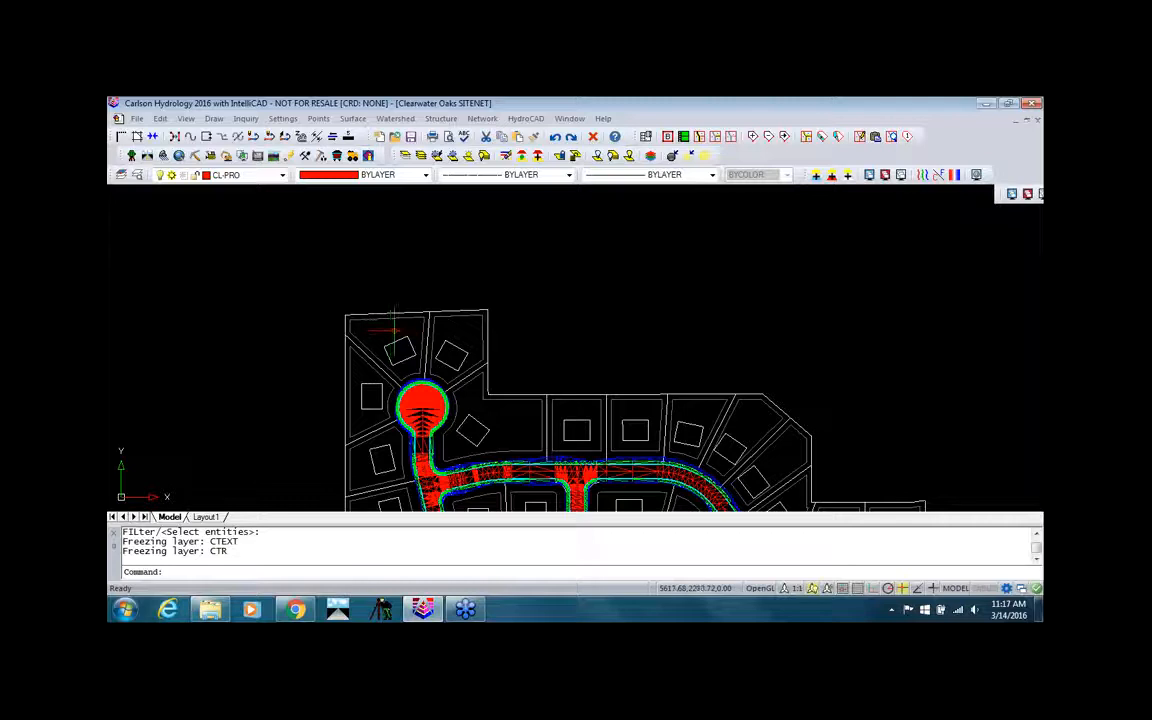
text(e)
key(Return)
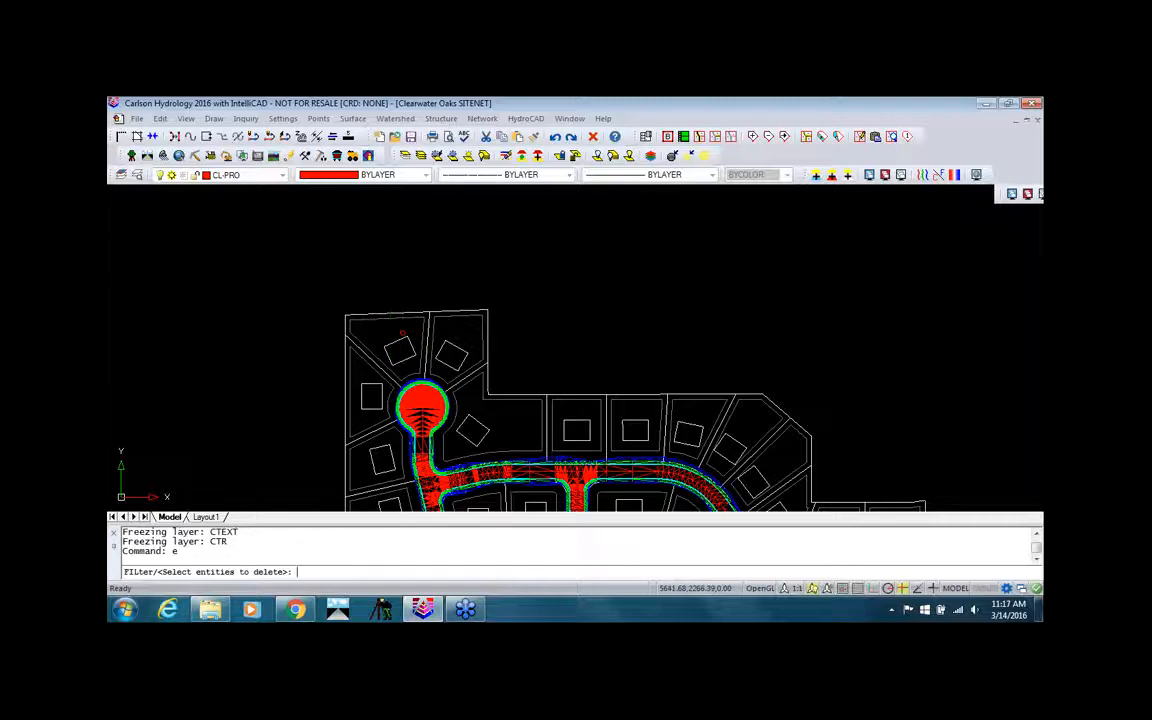
click(403, 337)
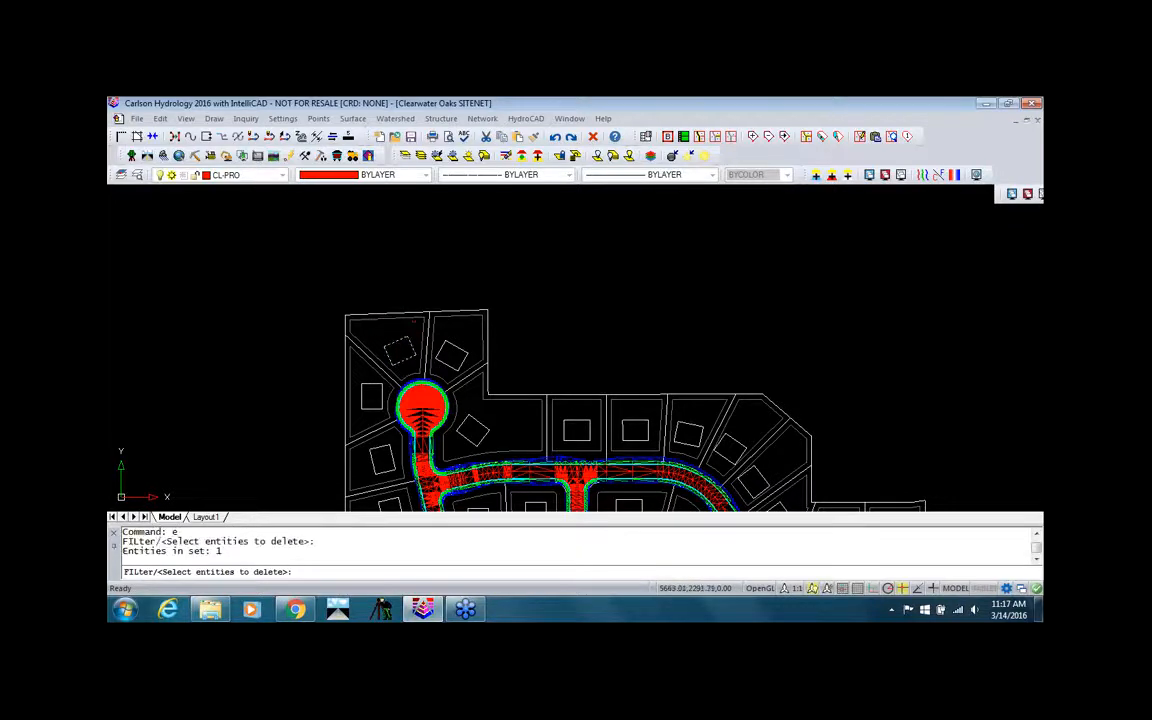
click(412, 317)
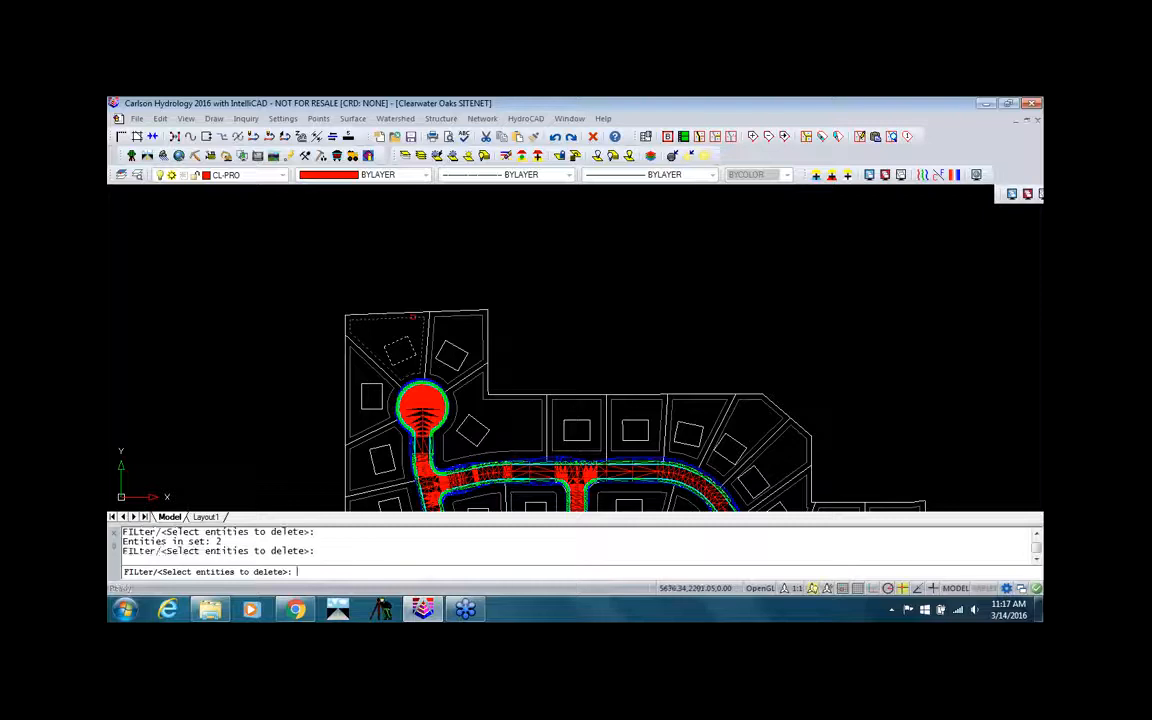
key(Return)
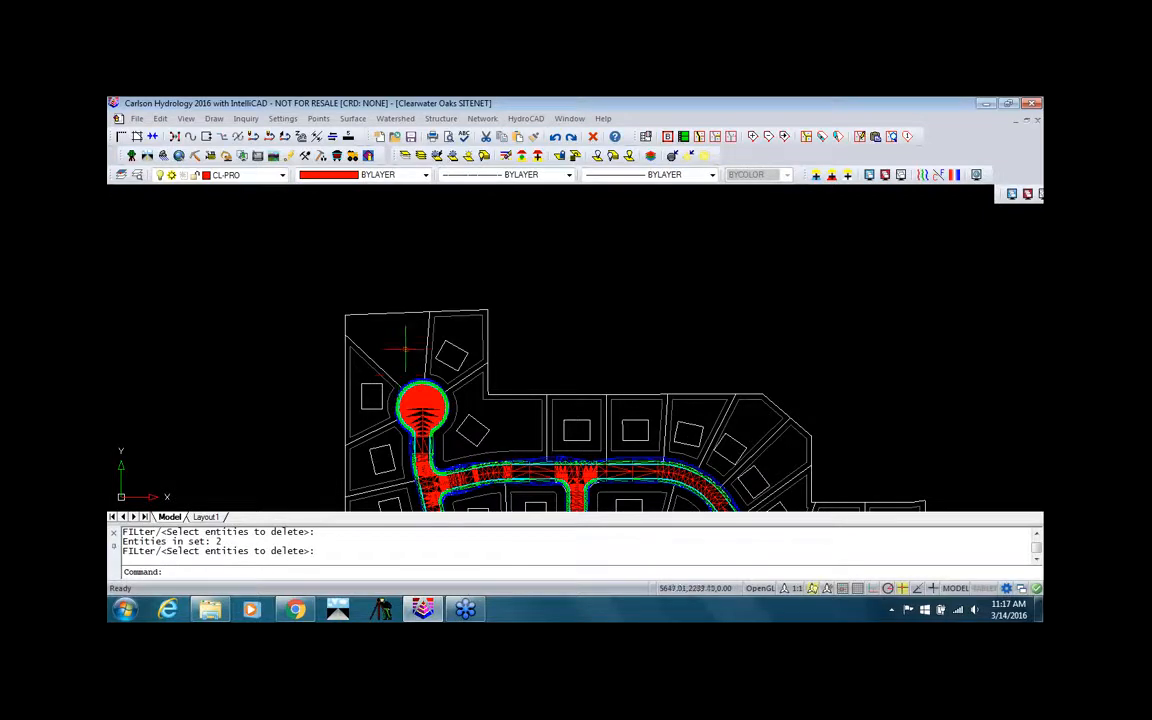
Draw a closed seven-sided 2D polyline on layer POND inside the emptied lot northwest of the cul-de-sac.
scroll(399, 376, up, 2)
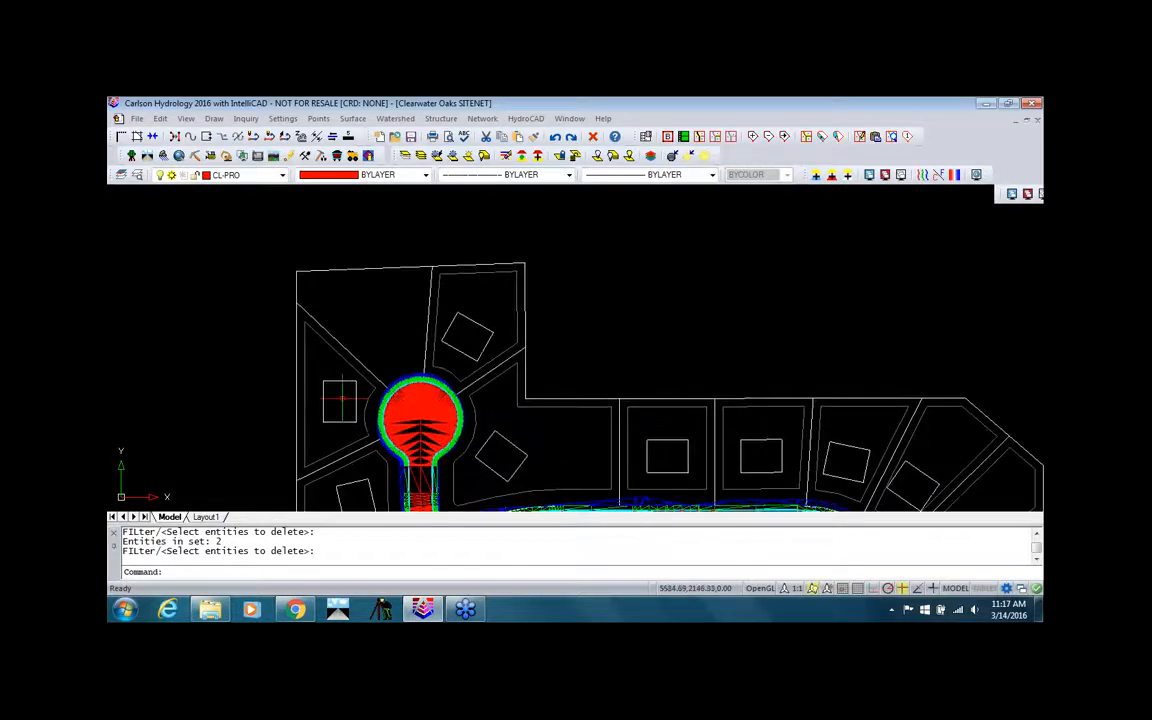
click(214, 118)
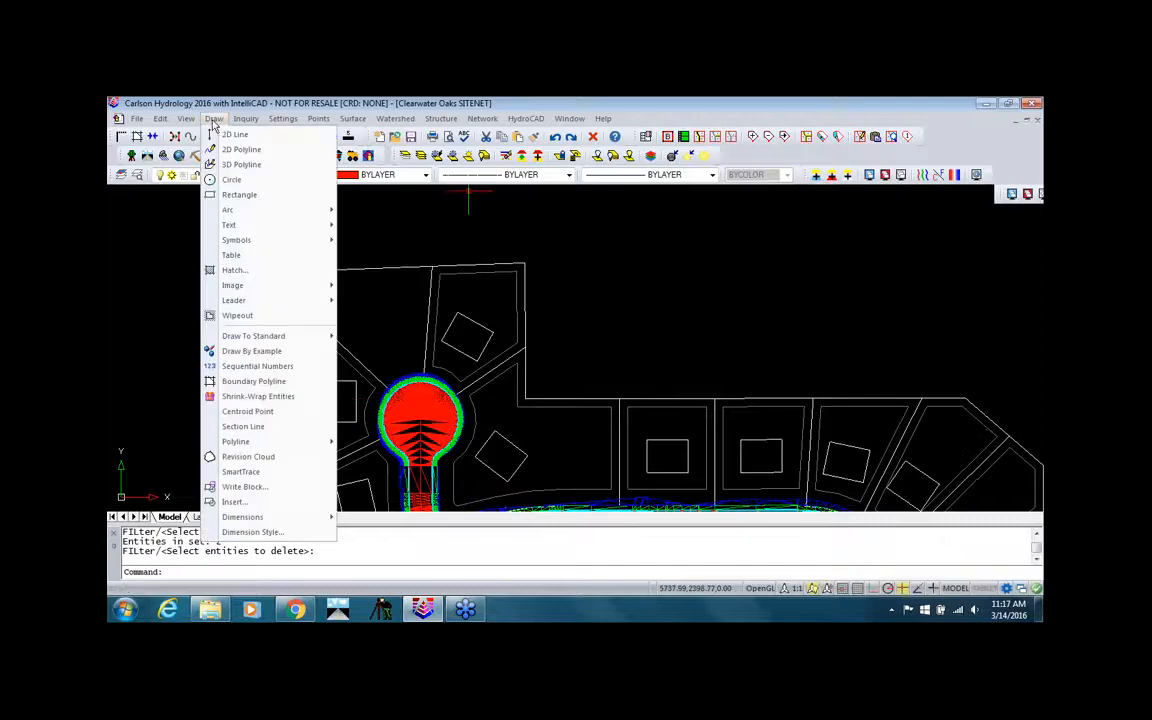
click(229, 151)
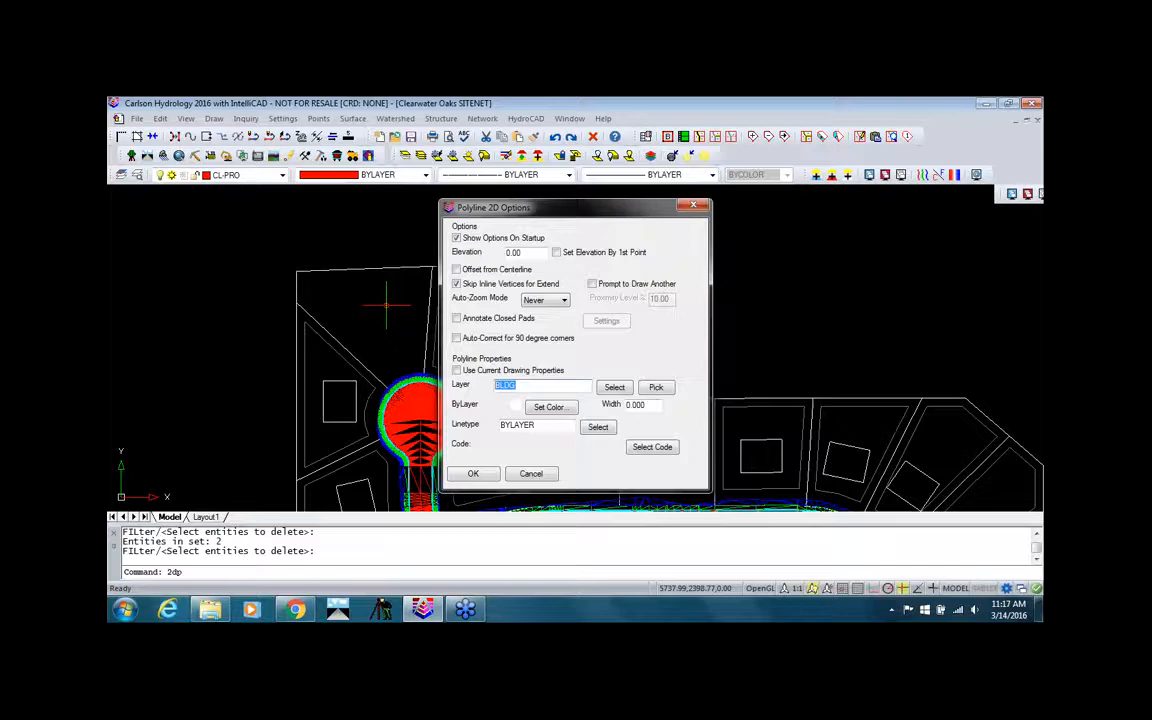
text(POND)
click(473, 473)
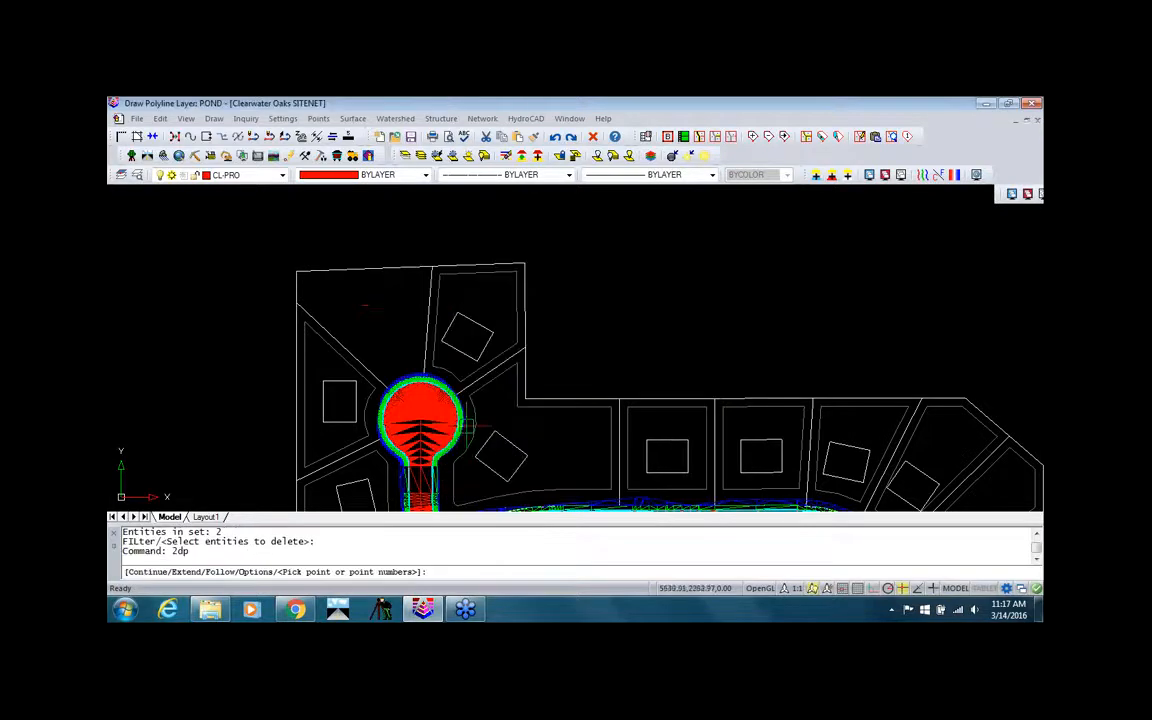
click(388, 287)
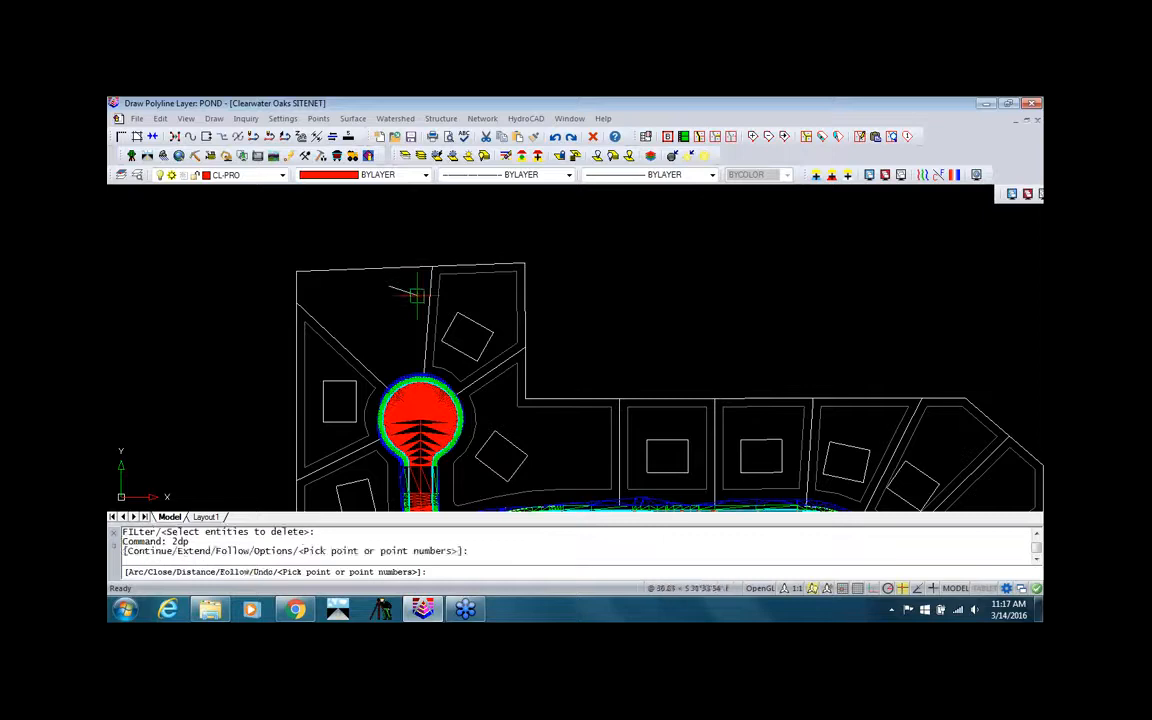
click(417, 297)
click(400, 355)
click(400, 354)
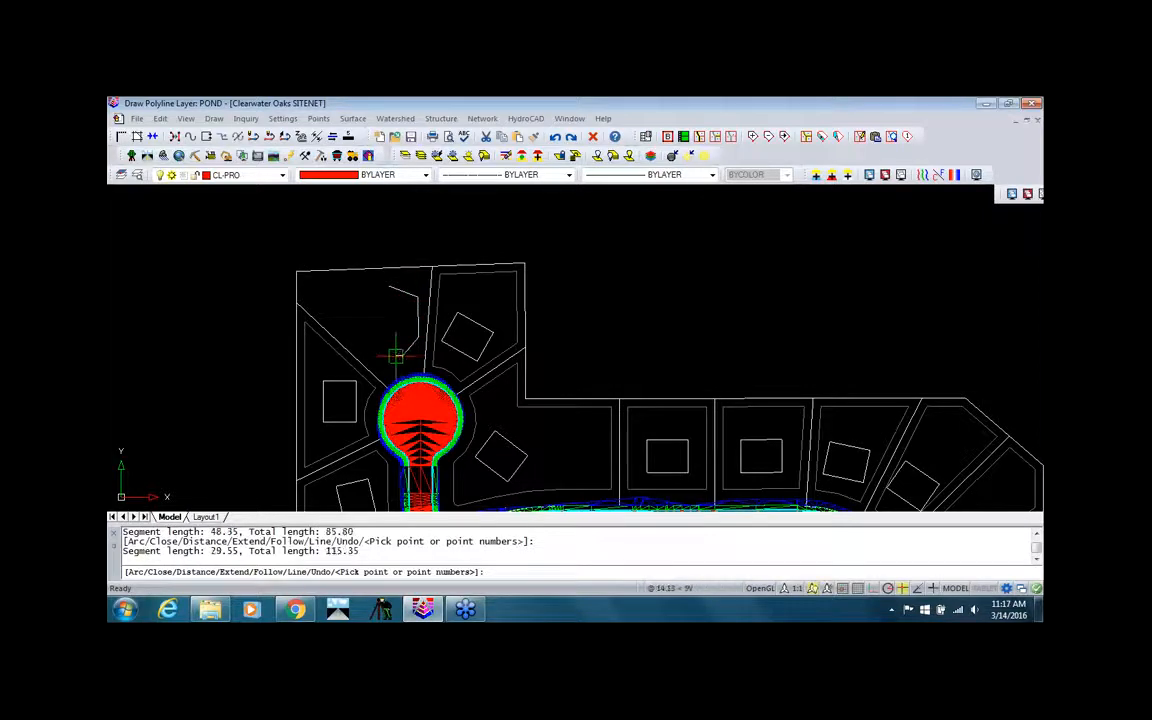
click(374, 353)
click(355, 335)
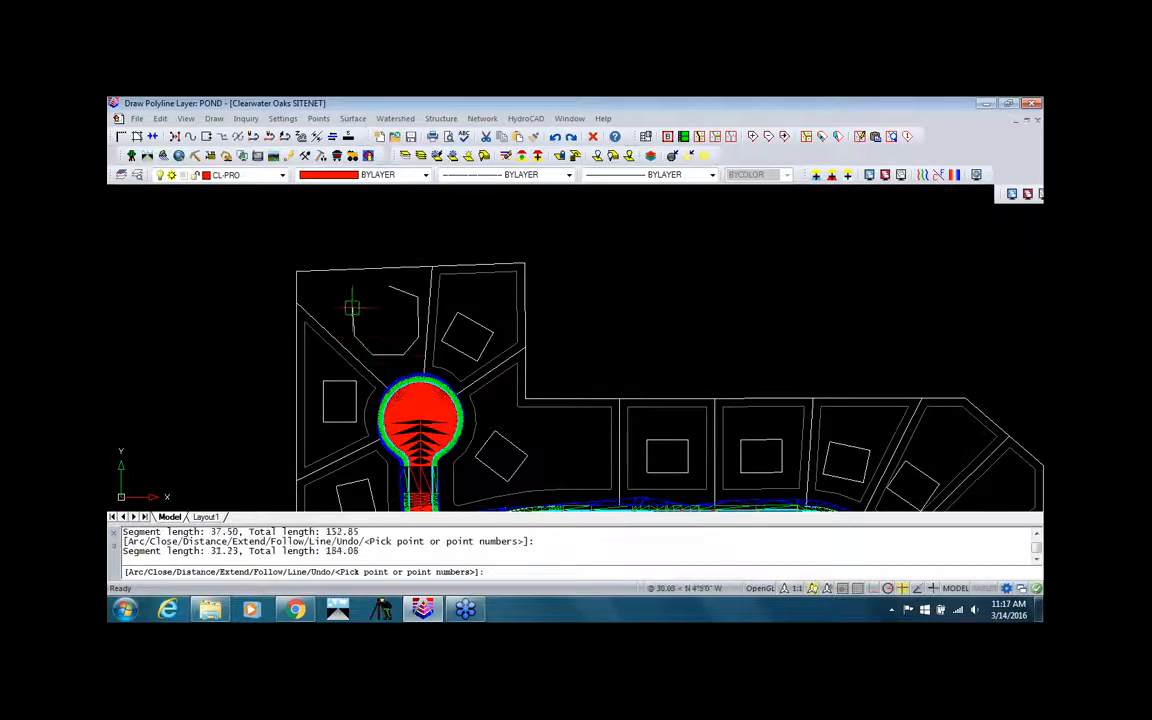
click(353, 306)
text(C)
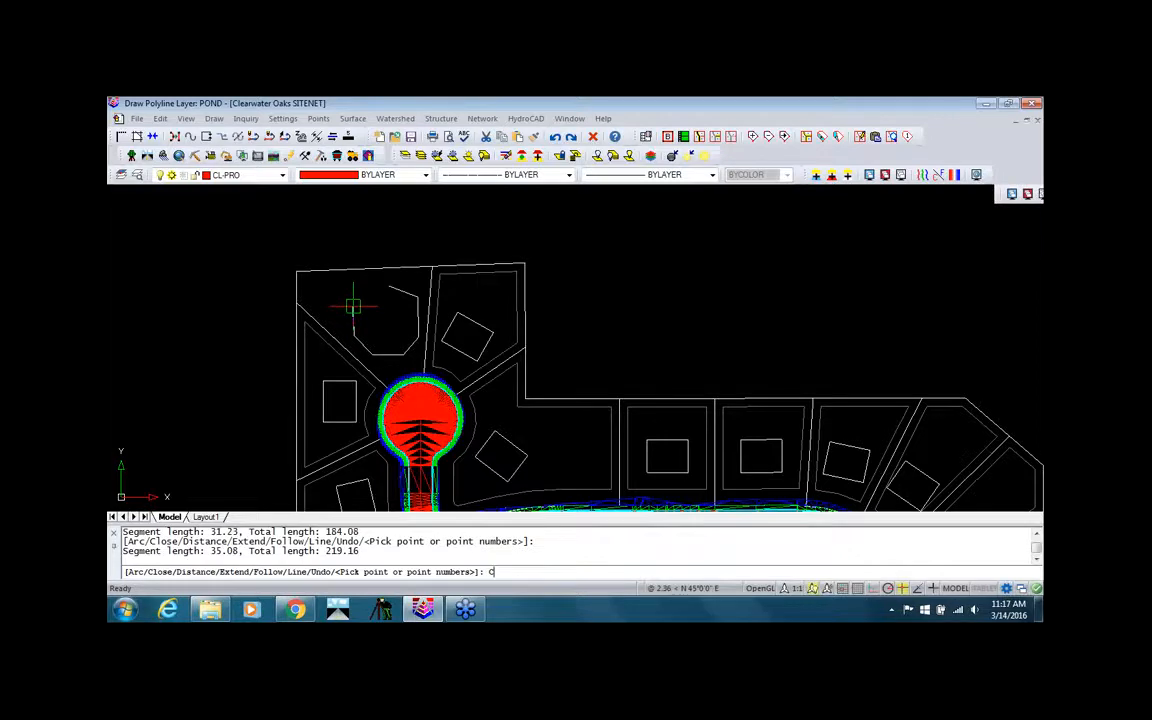
key(Return)
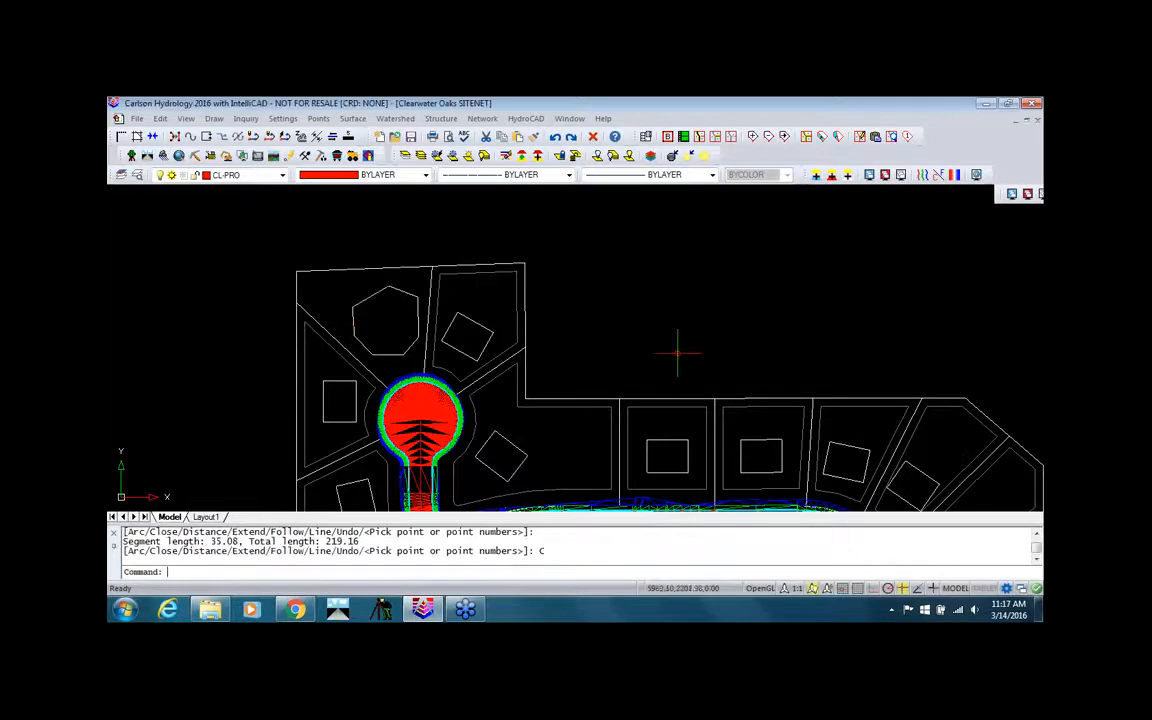
Start a bench pond design with the default options, using the seven-sided polyline as pond top and EG.tin as existing surface.
click(397, 119)
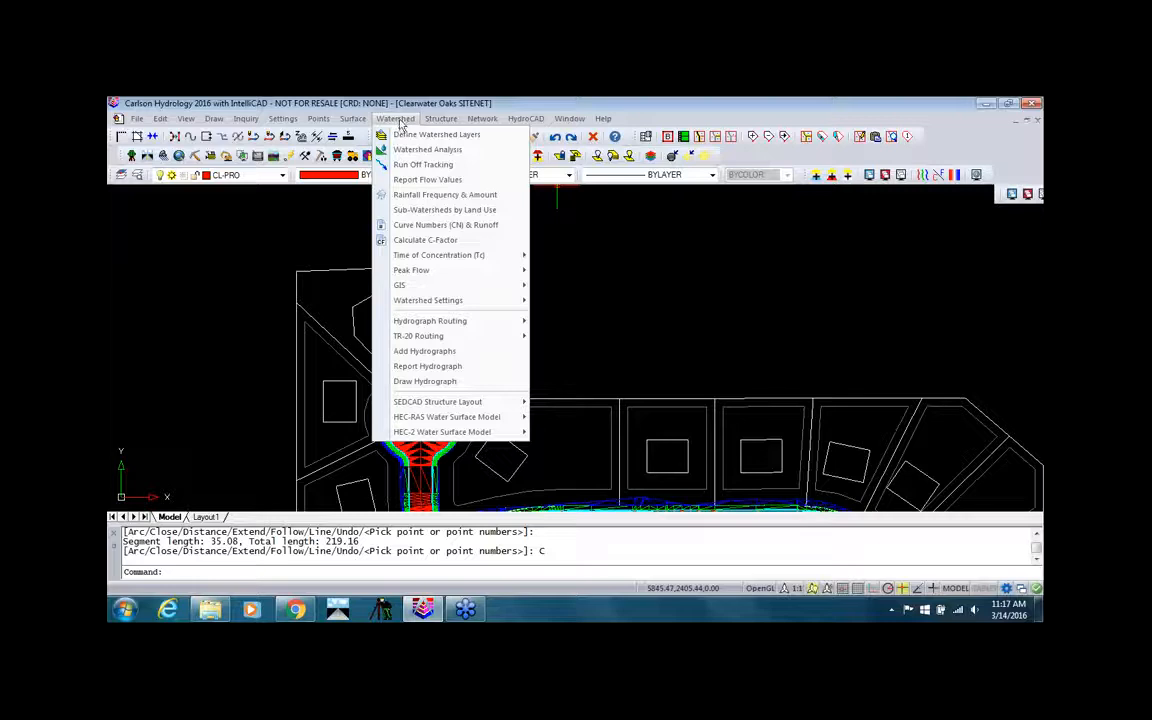
mouse_move(408, 258)
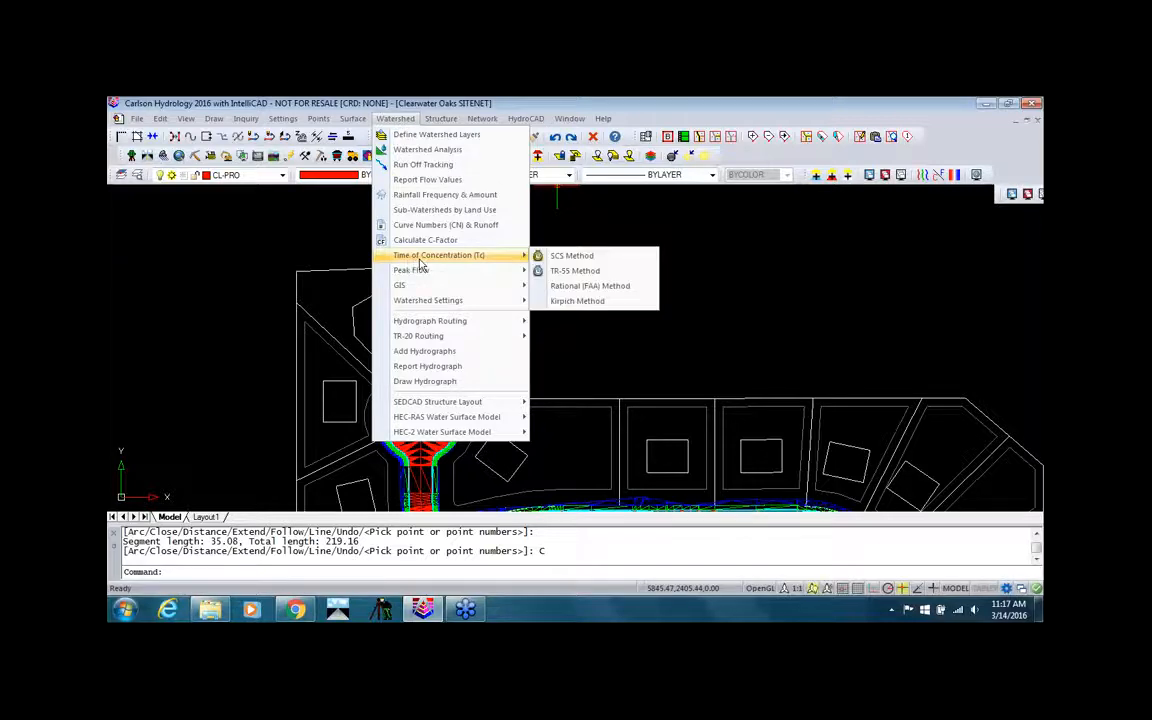
mouse_move(440, 117)
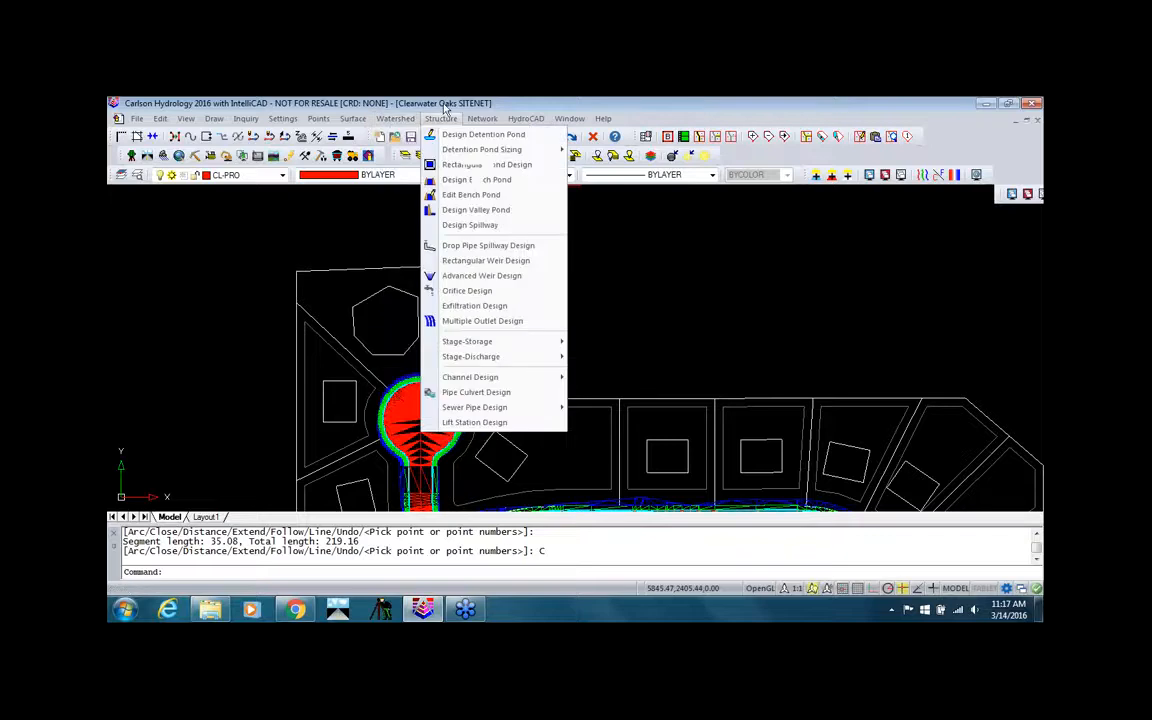
click(476, 179)
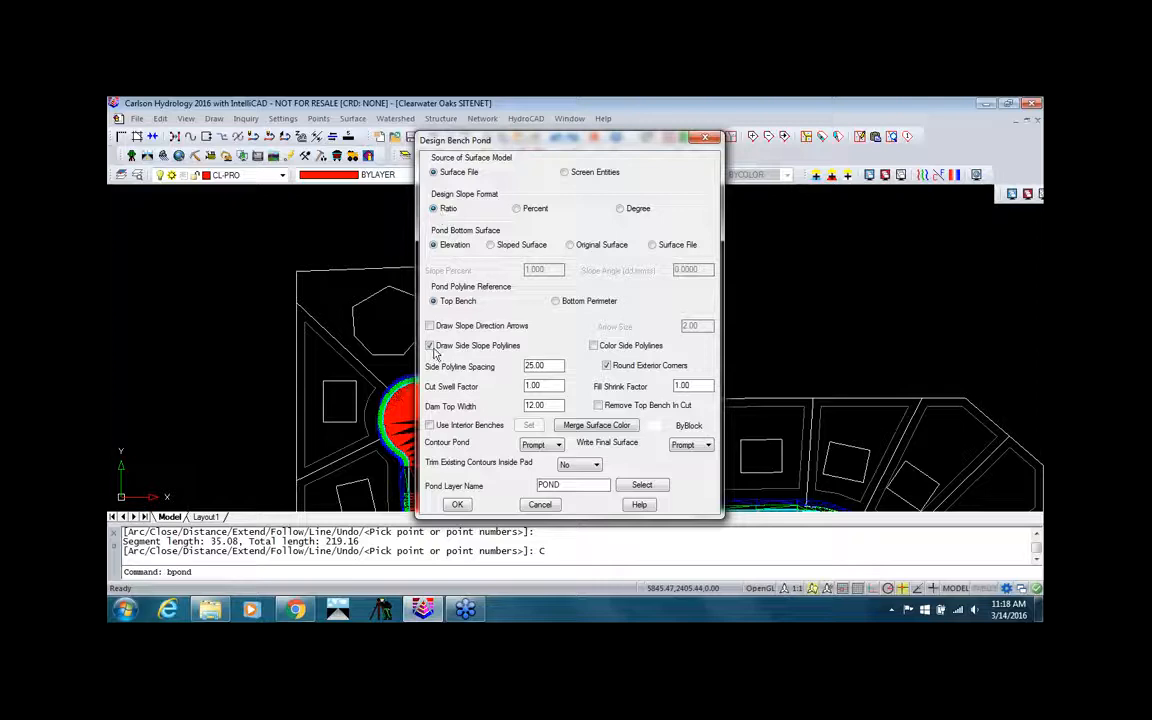
click(458, 505)
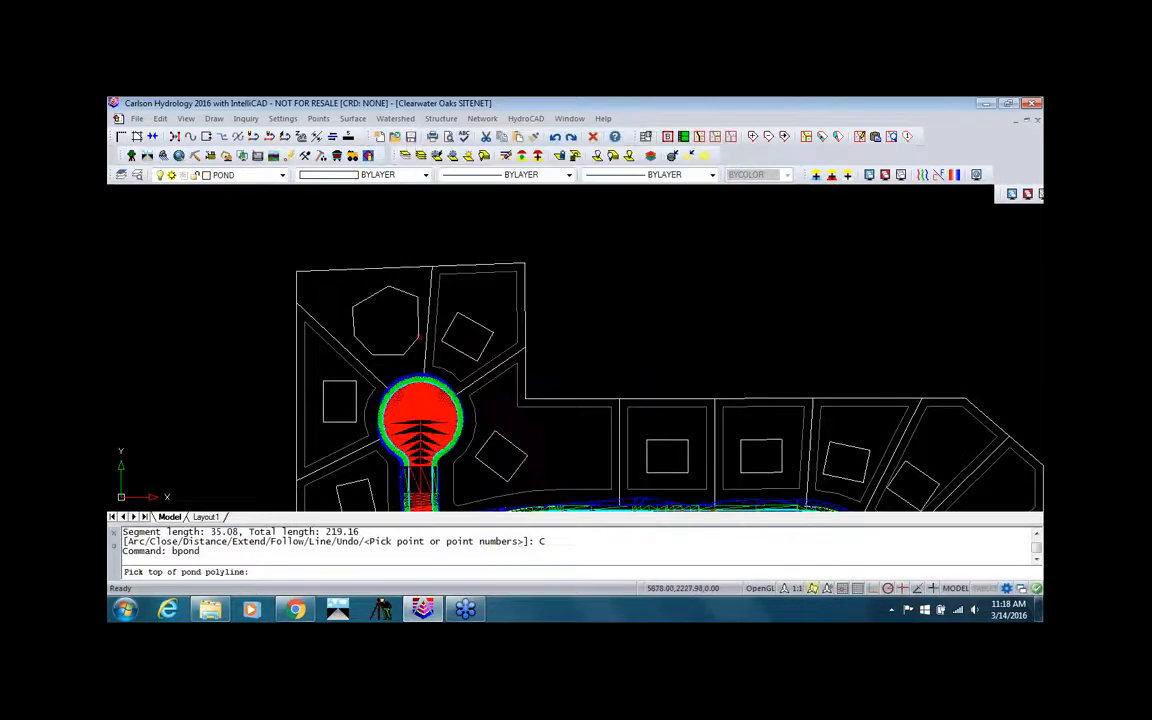
click(411, 294)
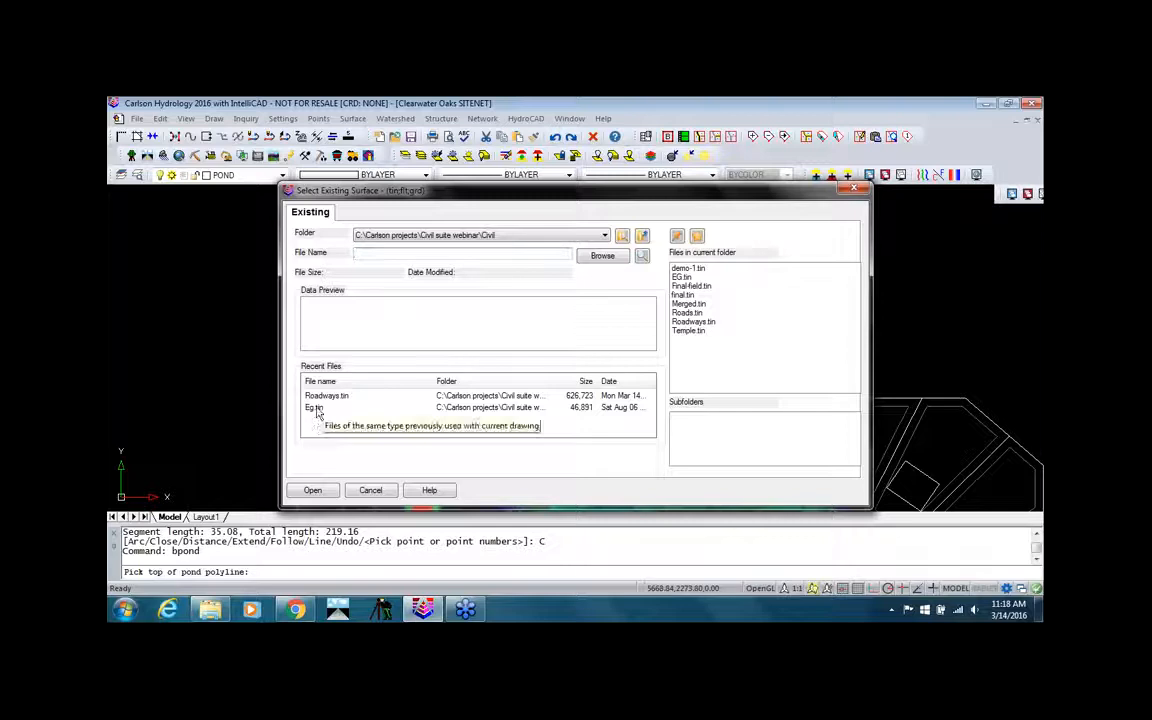
click(313, 408)
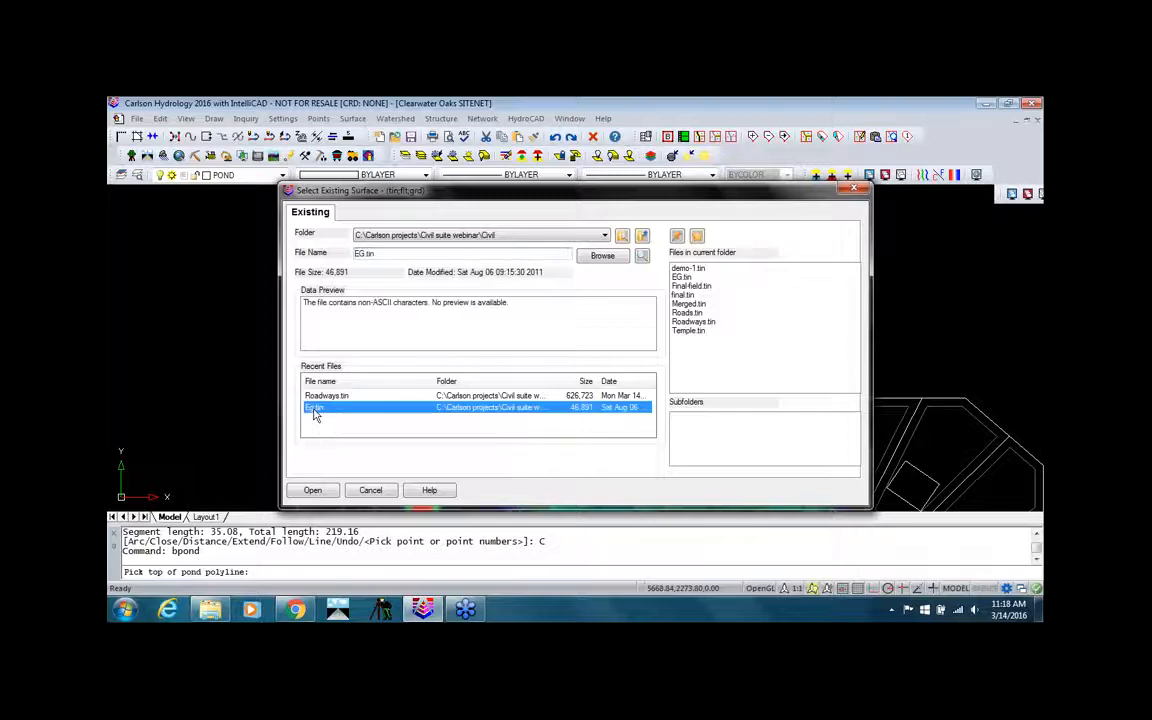
click(312, 490)
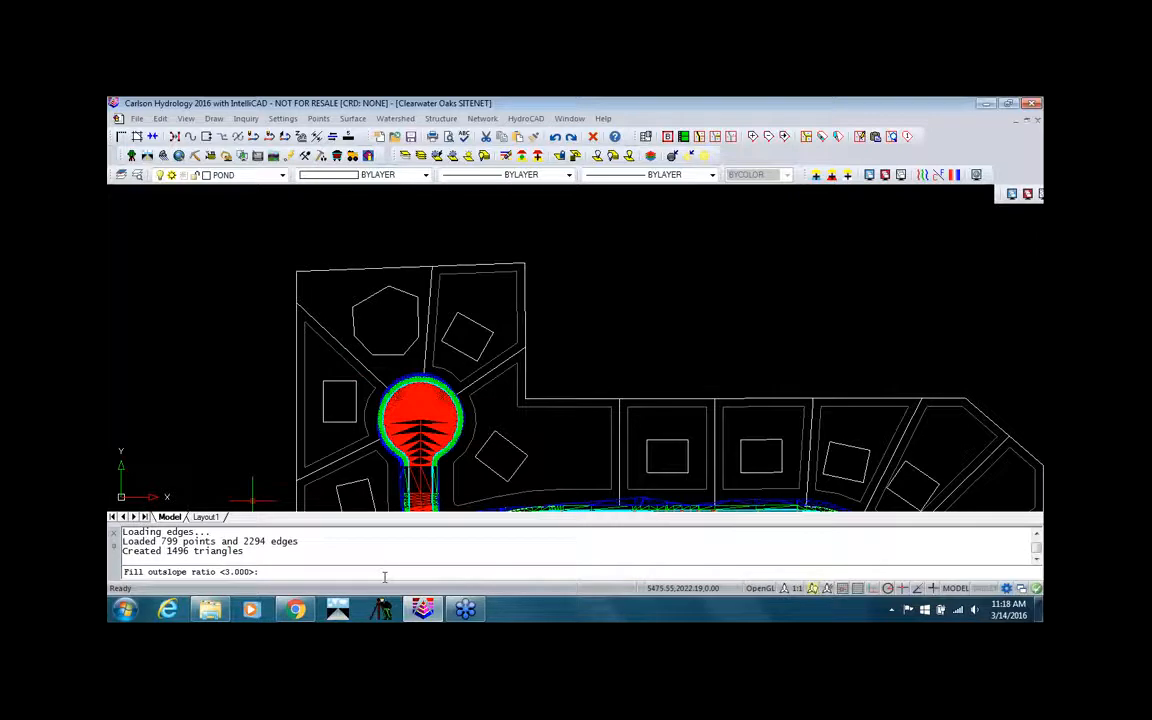
Accept 3:1 fill, cut and interior slopes, and set the pond's top of bank elevation to 265 and bottom elevation to 260.
key(Return)
key(Return)
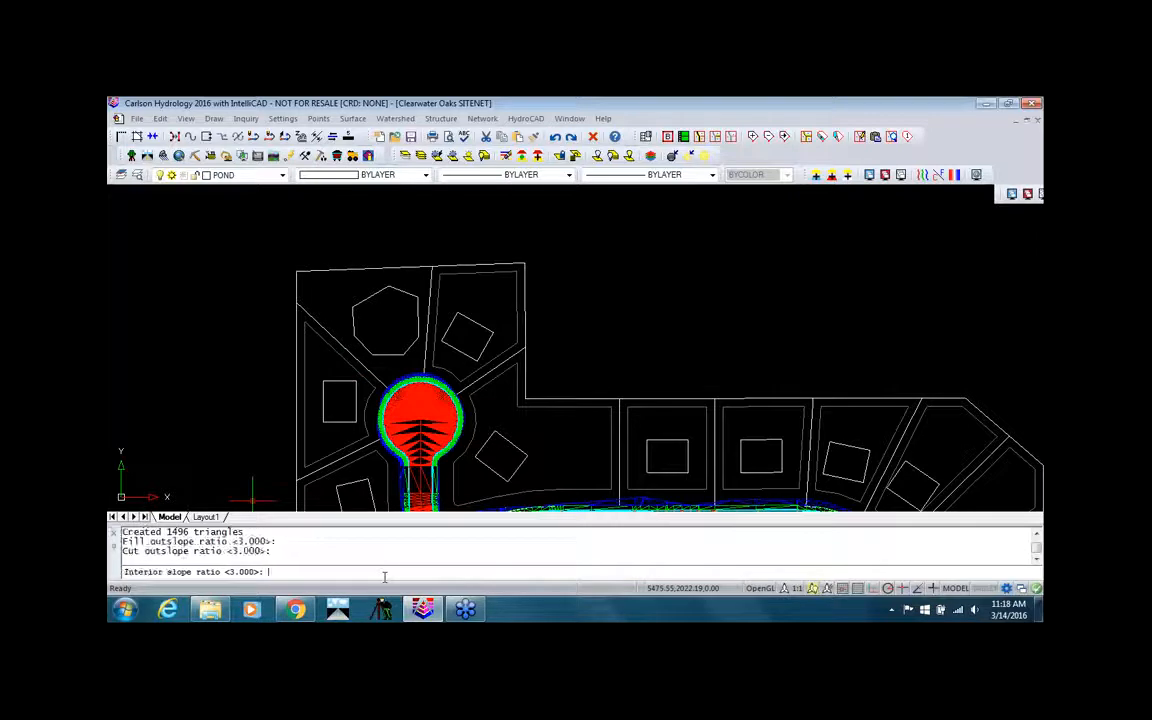
key(Return)
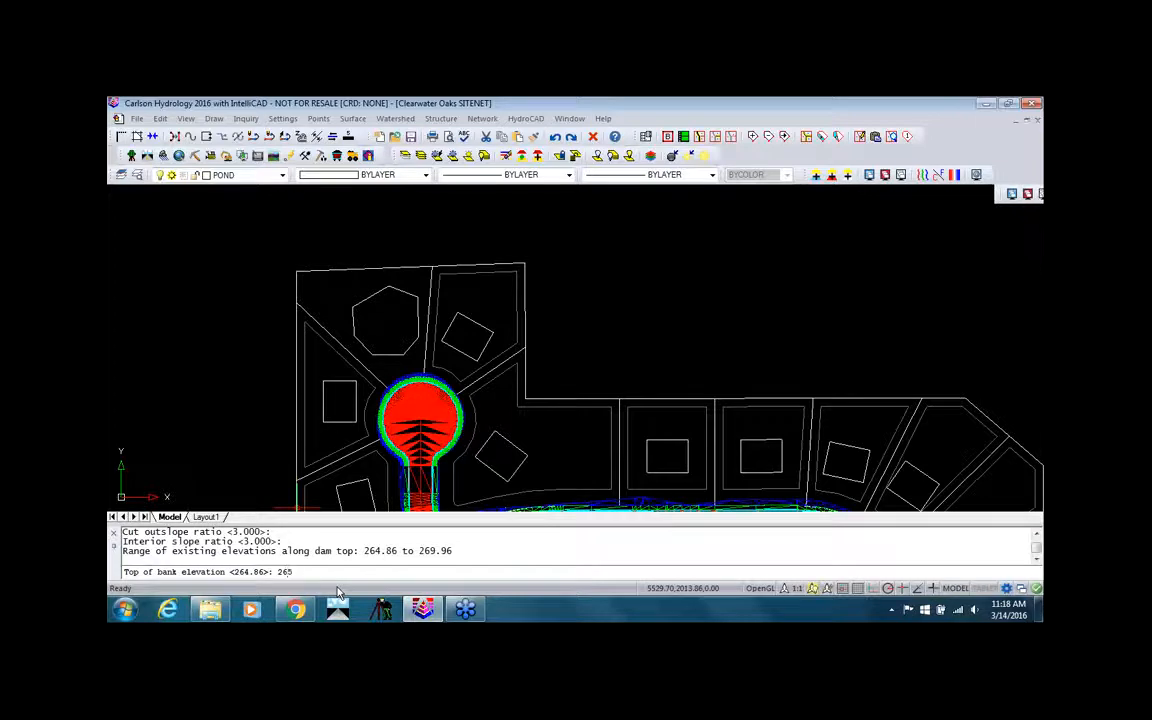
key(Return)
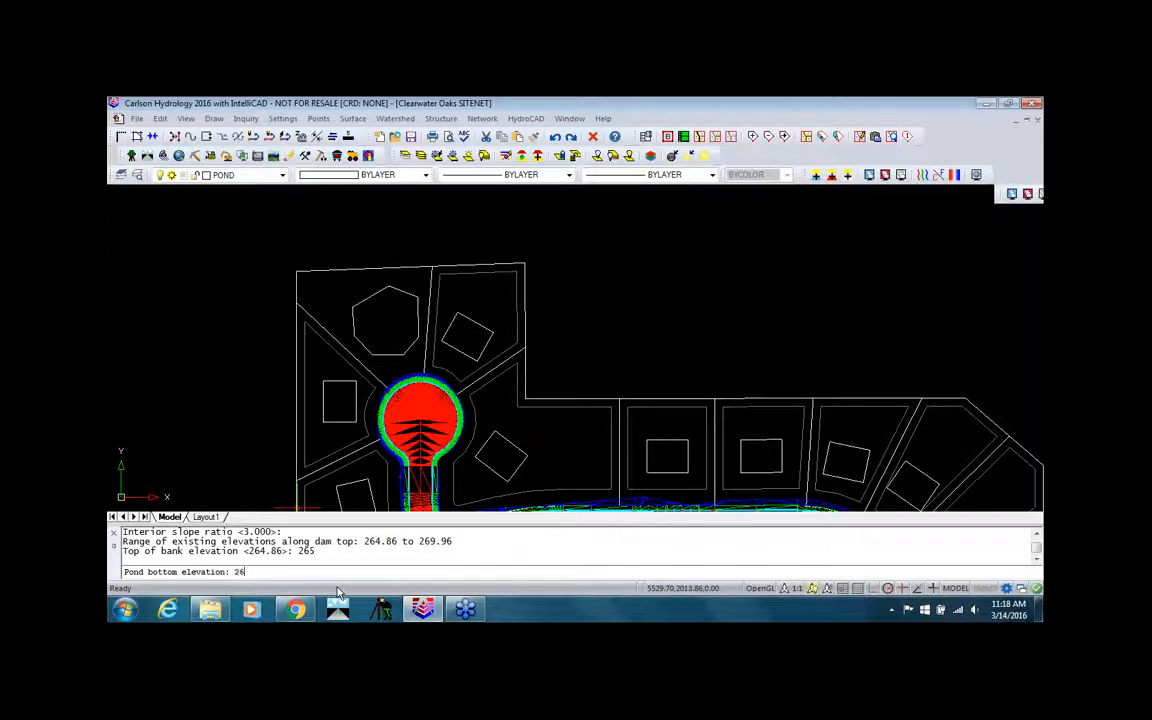
key(Return)
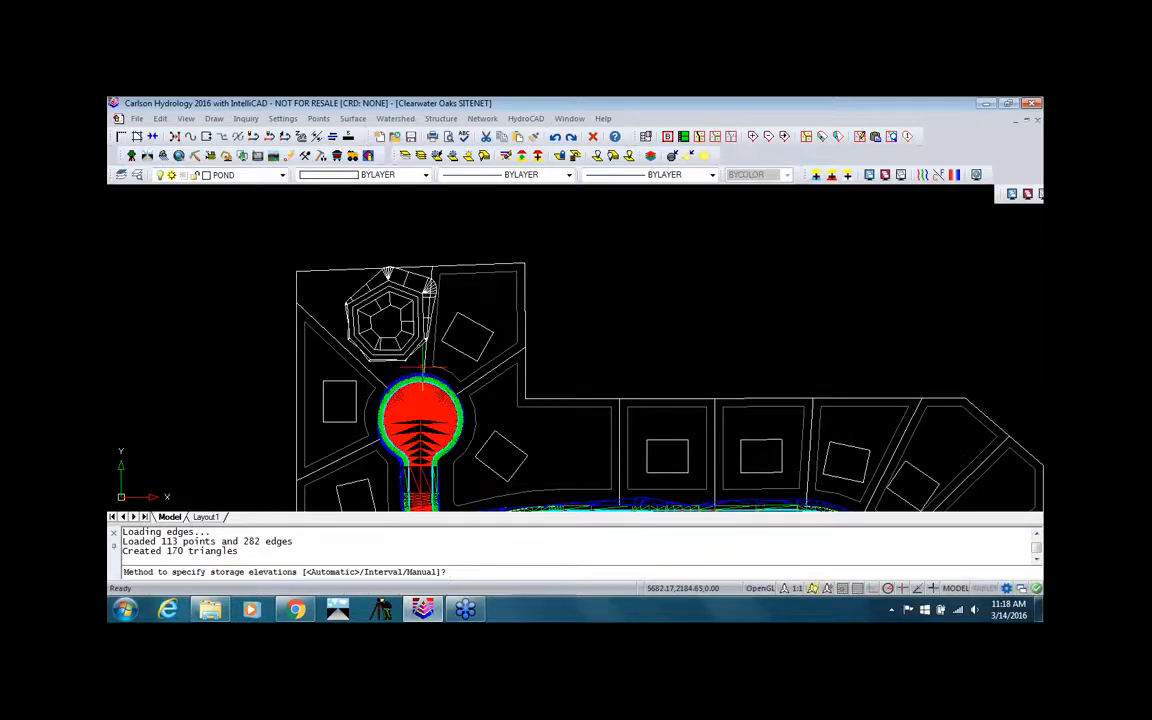
Report the pond's volumes at automatic storage elevations, close the report, and finish the design without redesigning, writing files or contouring.
key(Return)
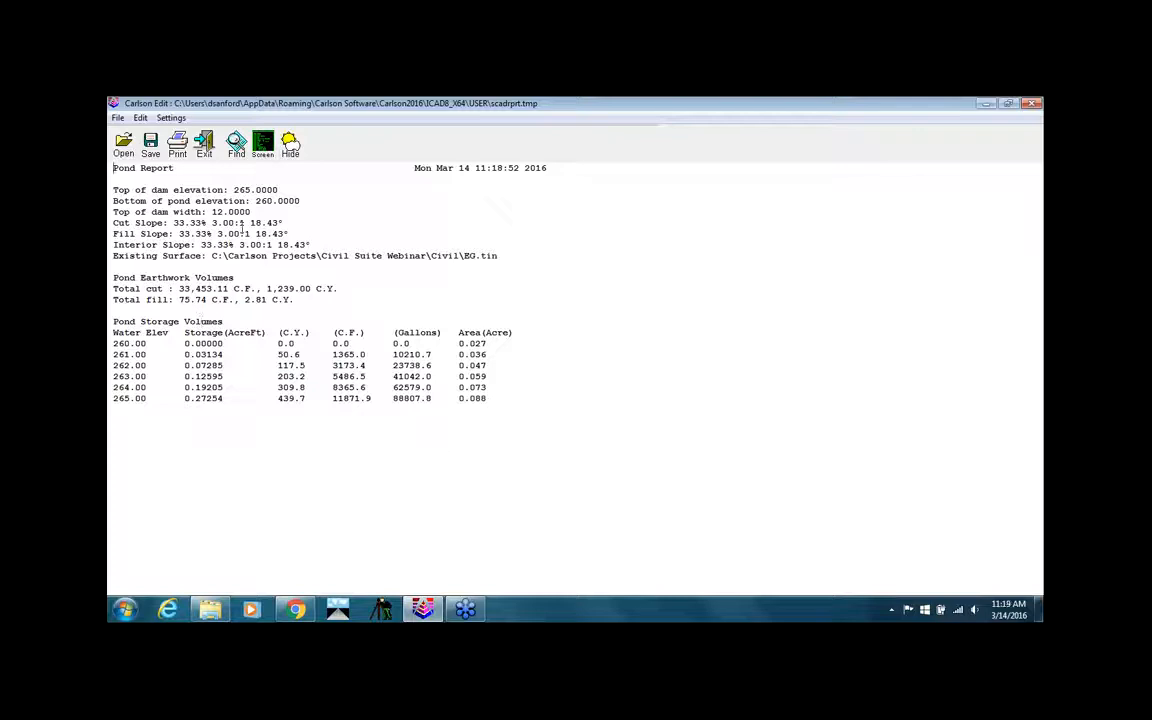
click(205, 145)
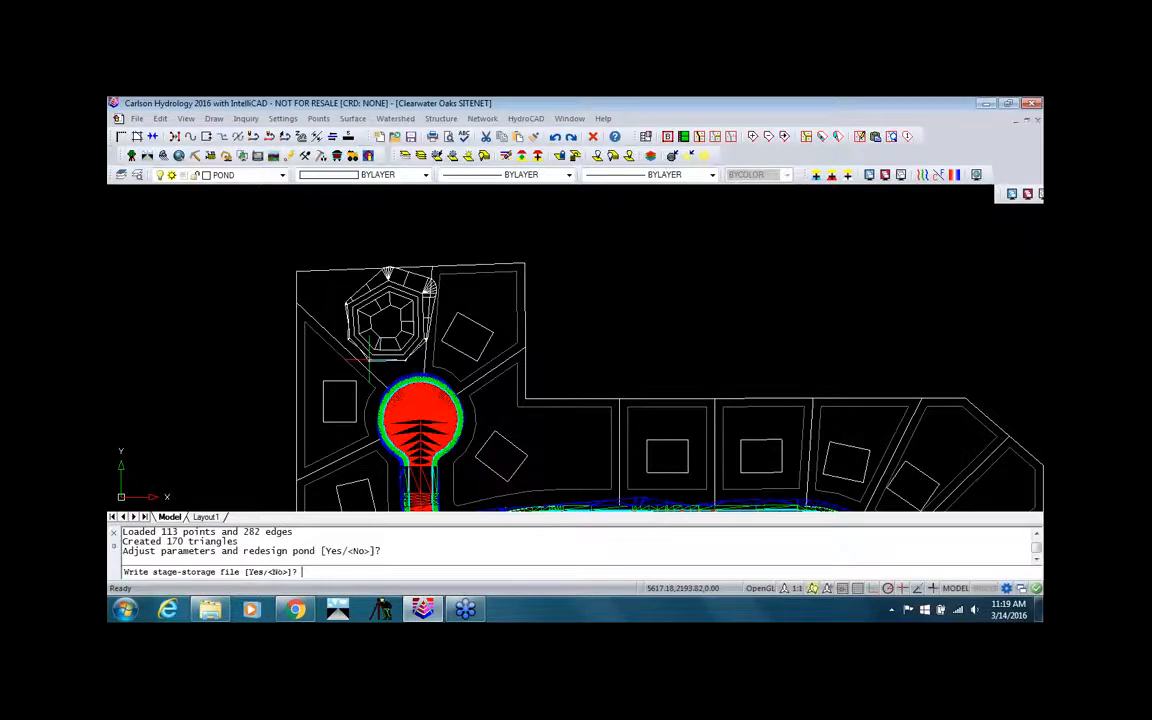
key(Return)
key(Return)
key(Return)
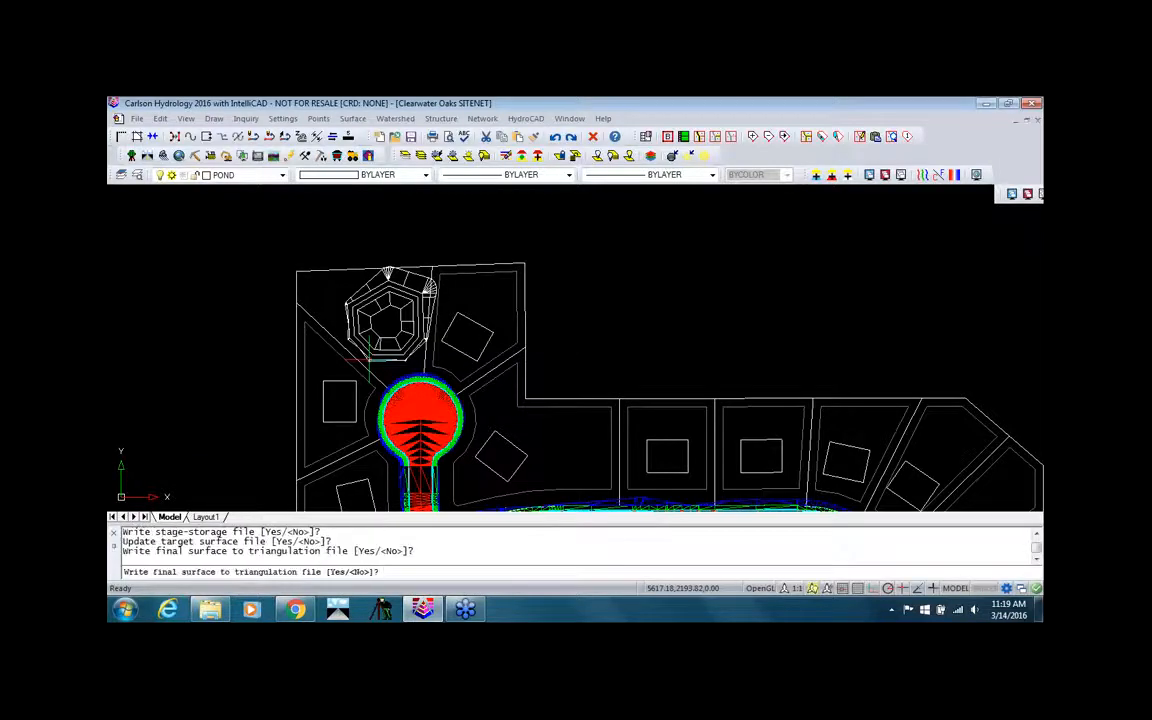
text(N)
key(Return)
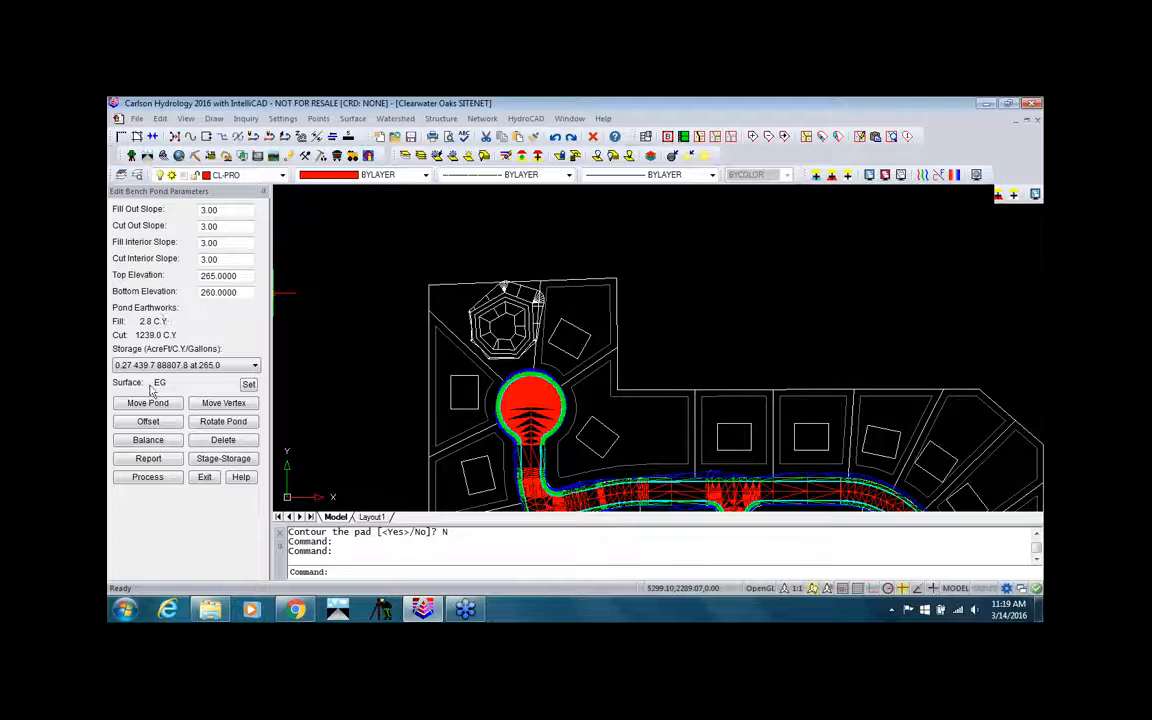
Move the bench pond about 9 ft west-southwest, away from the neighbouring lot line.
scroll(510, 287, up, 2)
scroll(512, 287, up, 3)
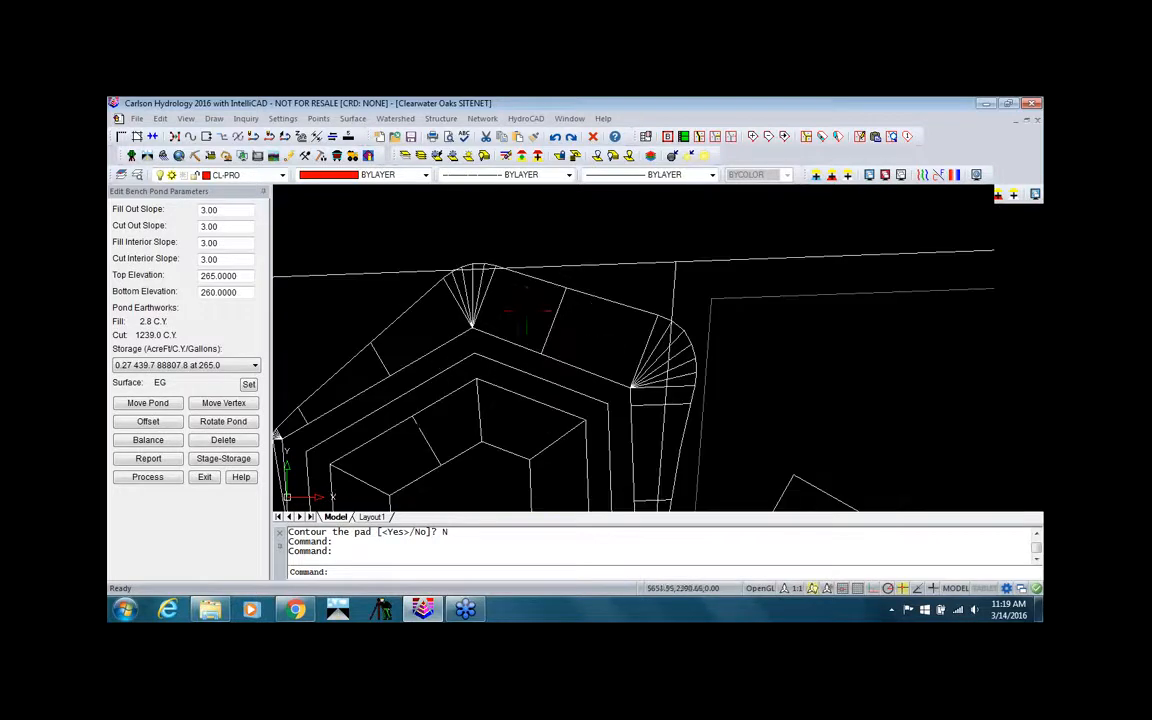
scroll(526, 311, down, 4)
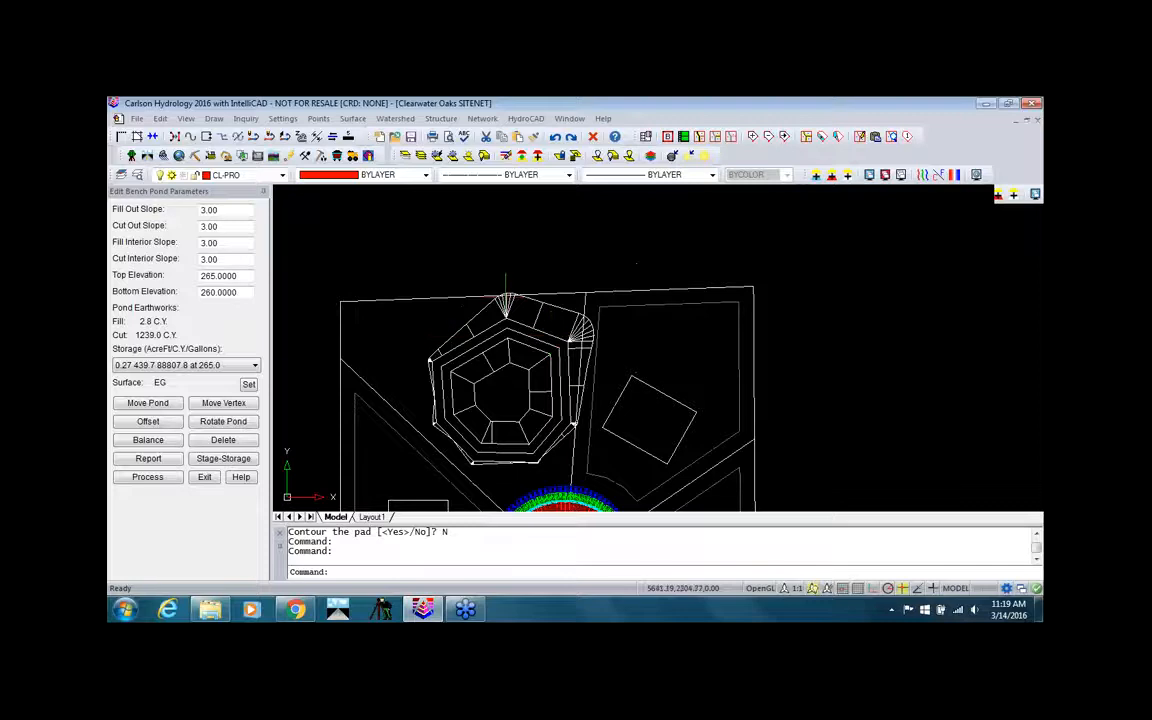
click(181, 402)
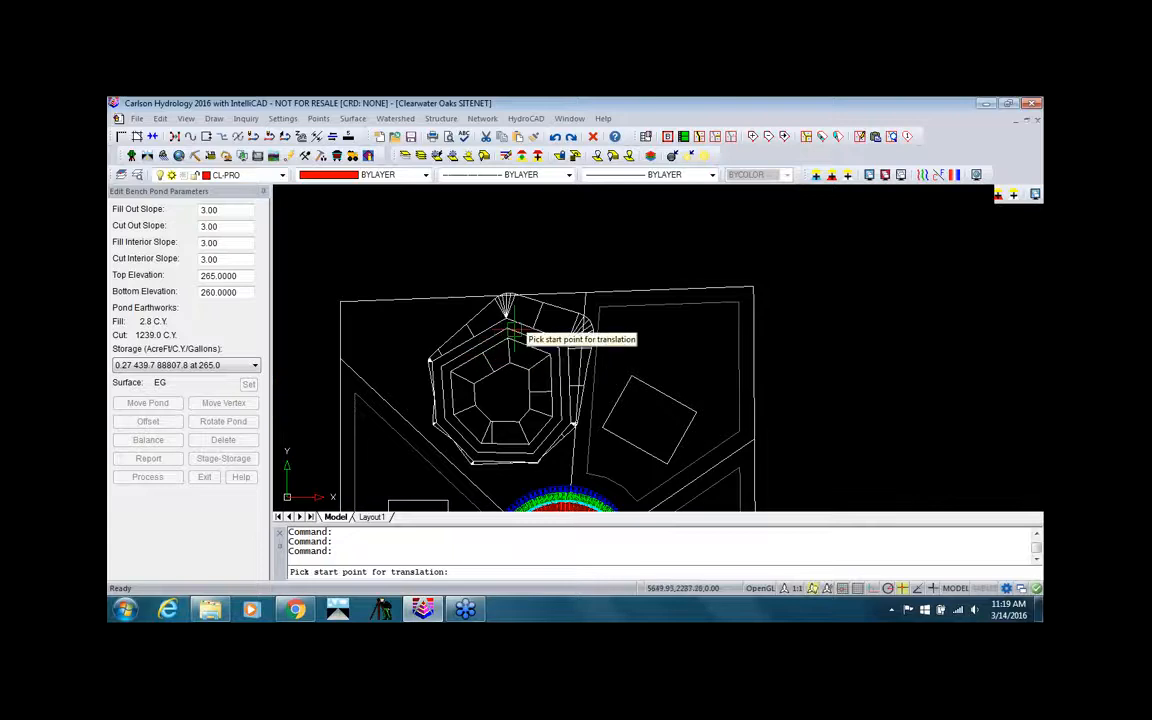
click(536, 332)
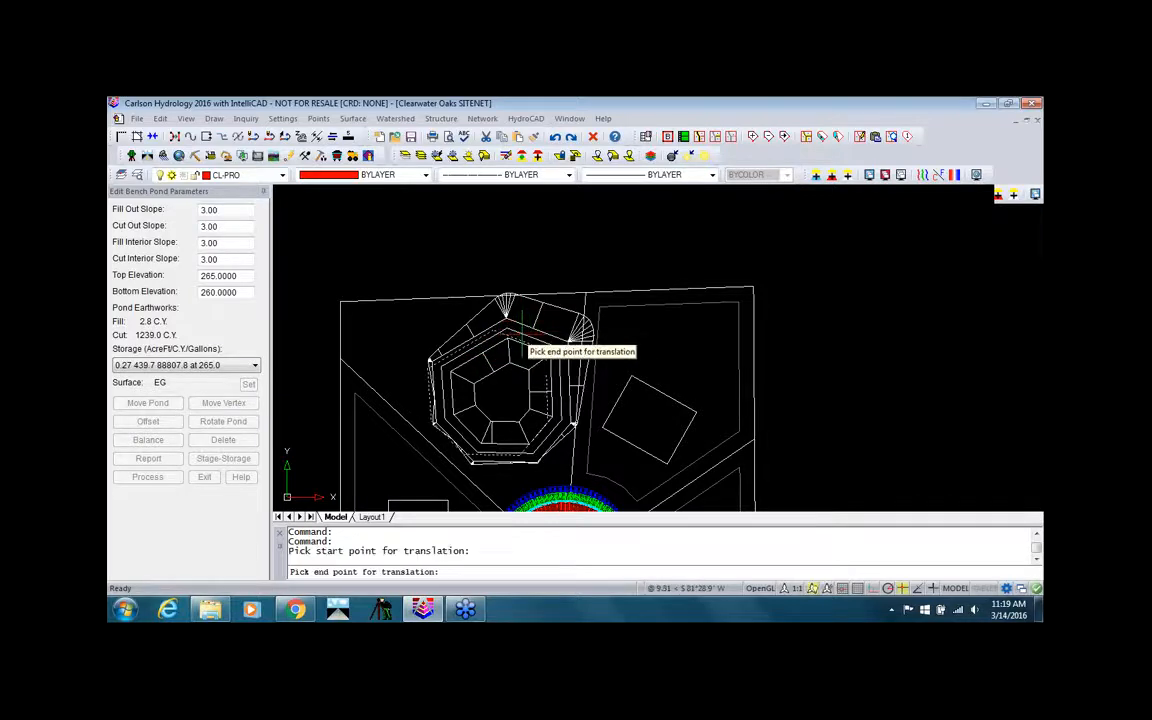
click(521, 336)
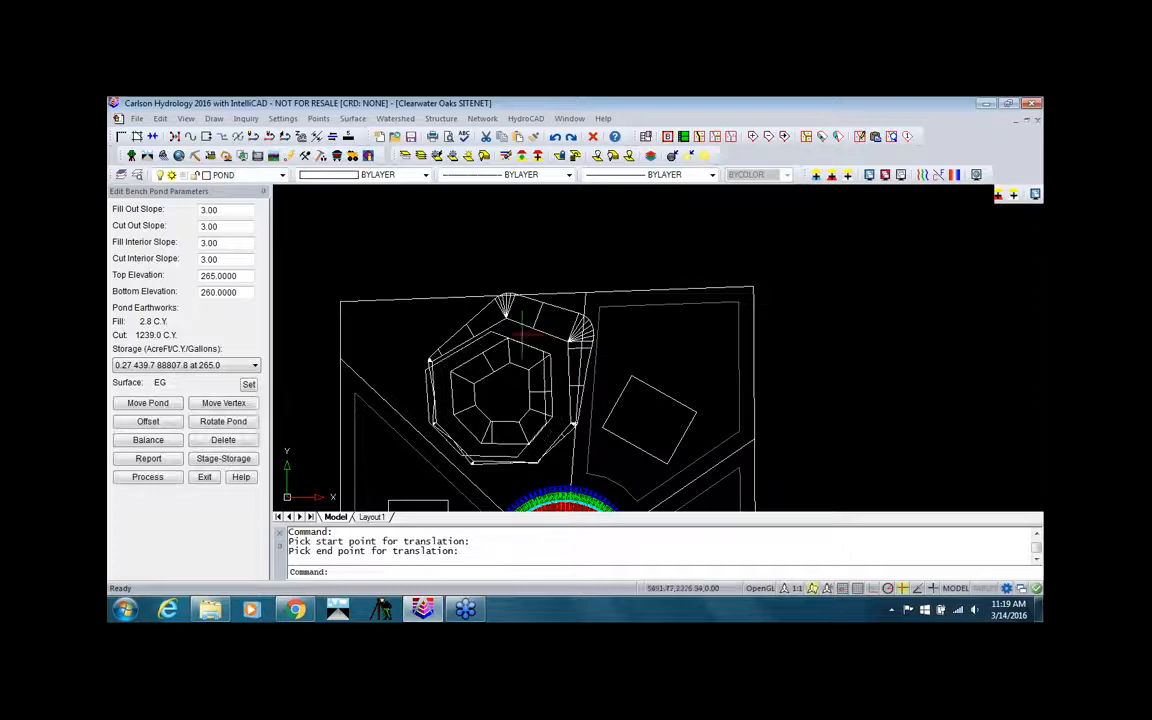
Reprocess the moved bench pond using automatic stage-storage elevations.
click(163, 478)
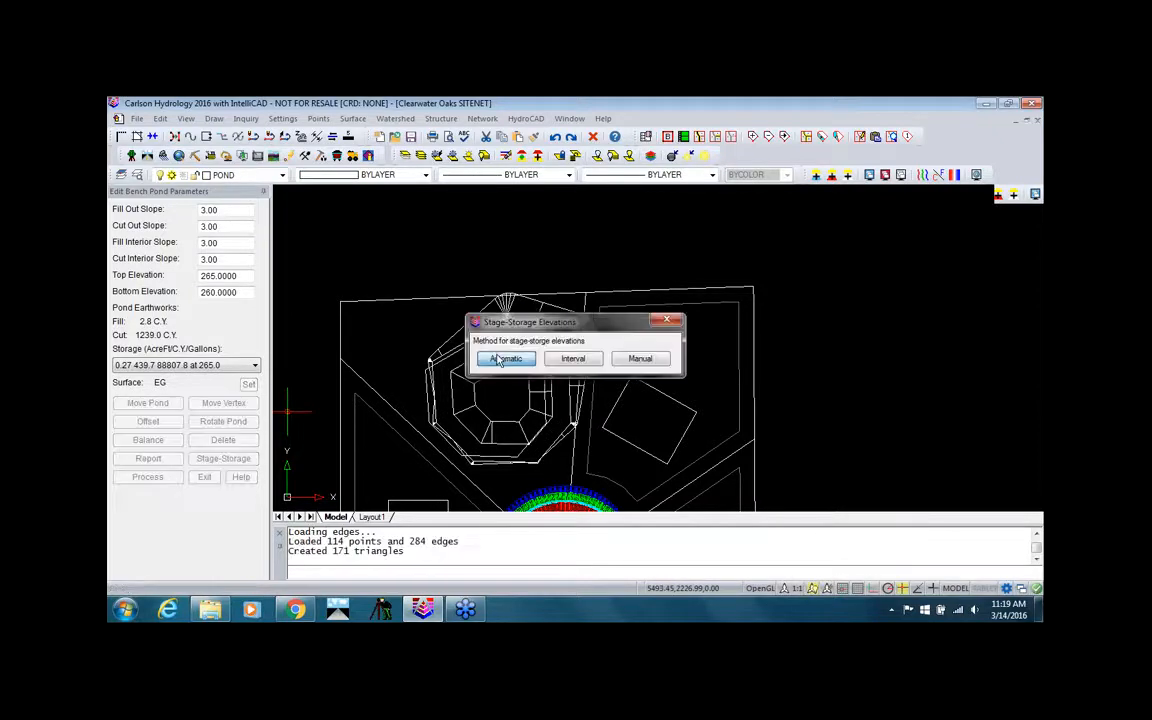
click(500, 359)
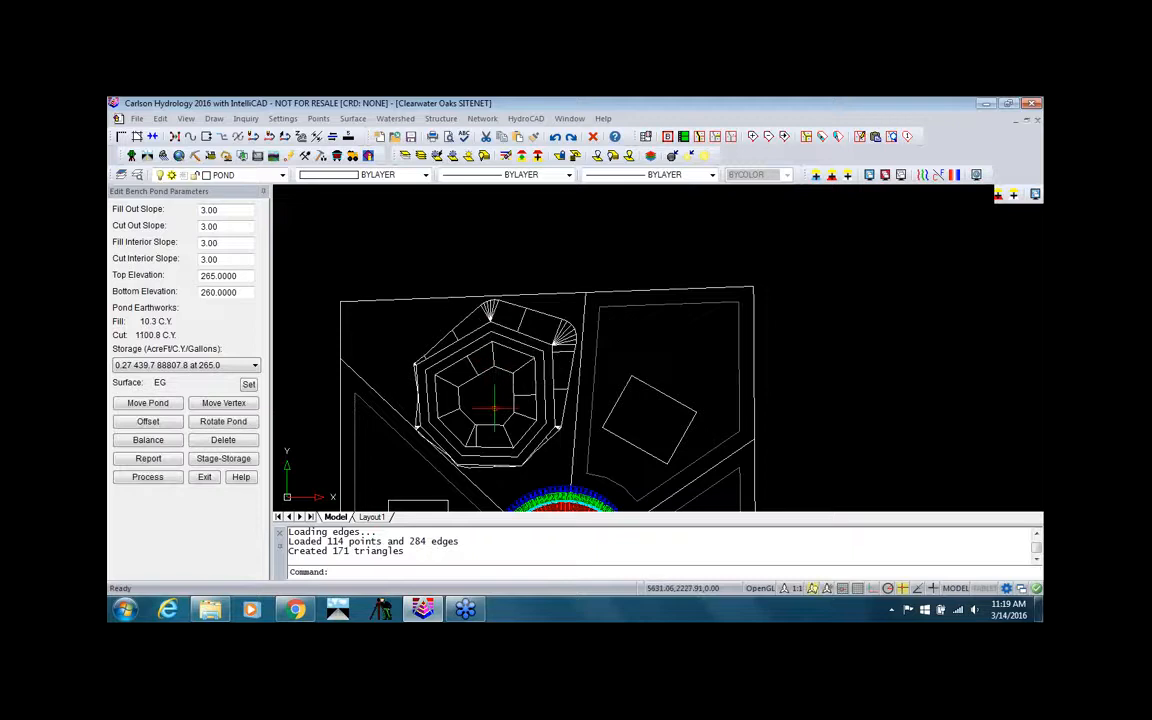
scroll(385, 400, up, 5)
scroll(385, 400, down, 3)
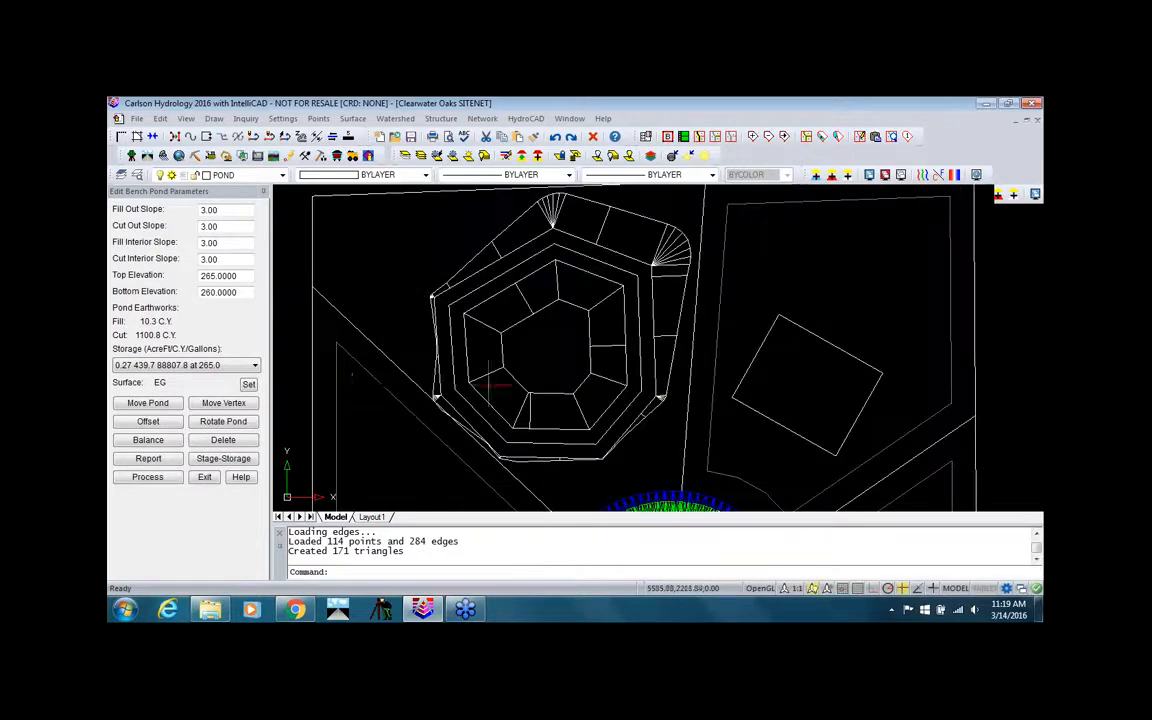
Nudge the pond slightly east-northeast, reprocess it with automatic stage-storage elevations, and exit bench pond editing.
click(148, 403)
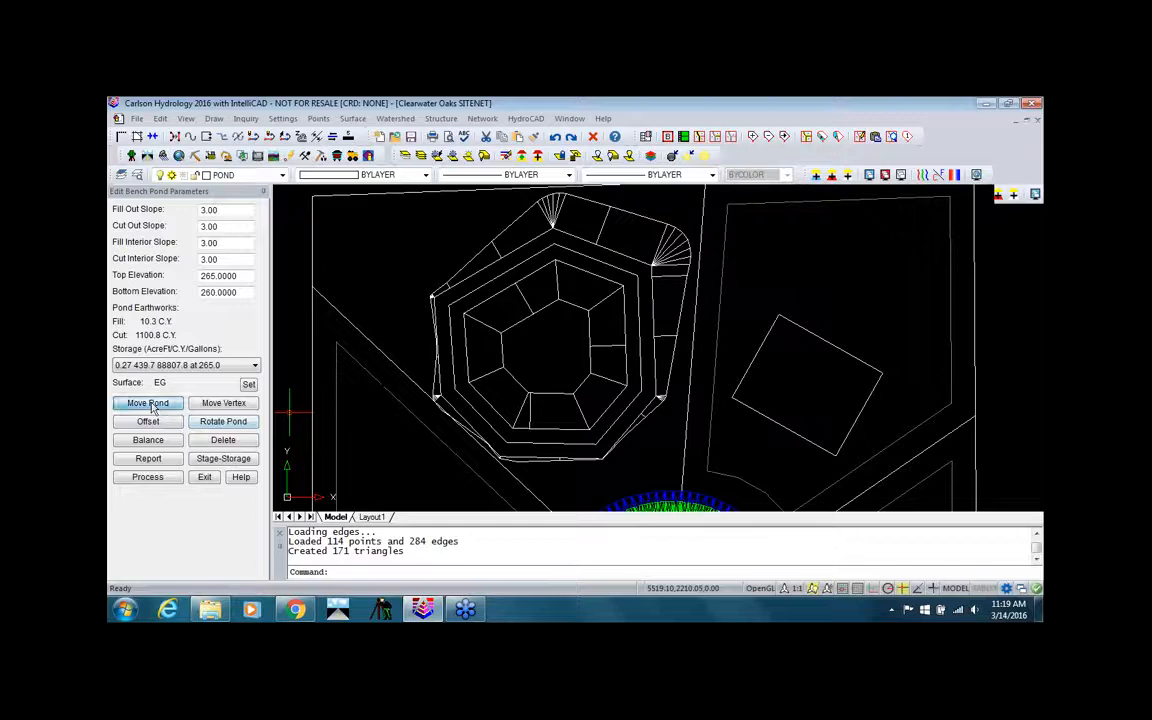
click(436, 400)
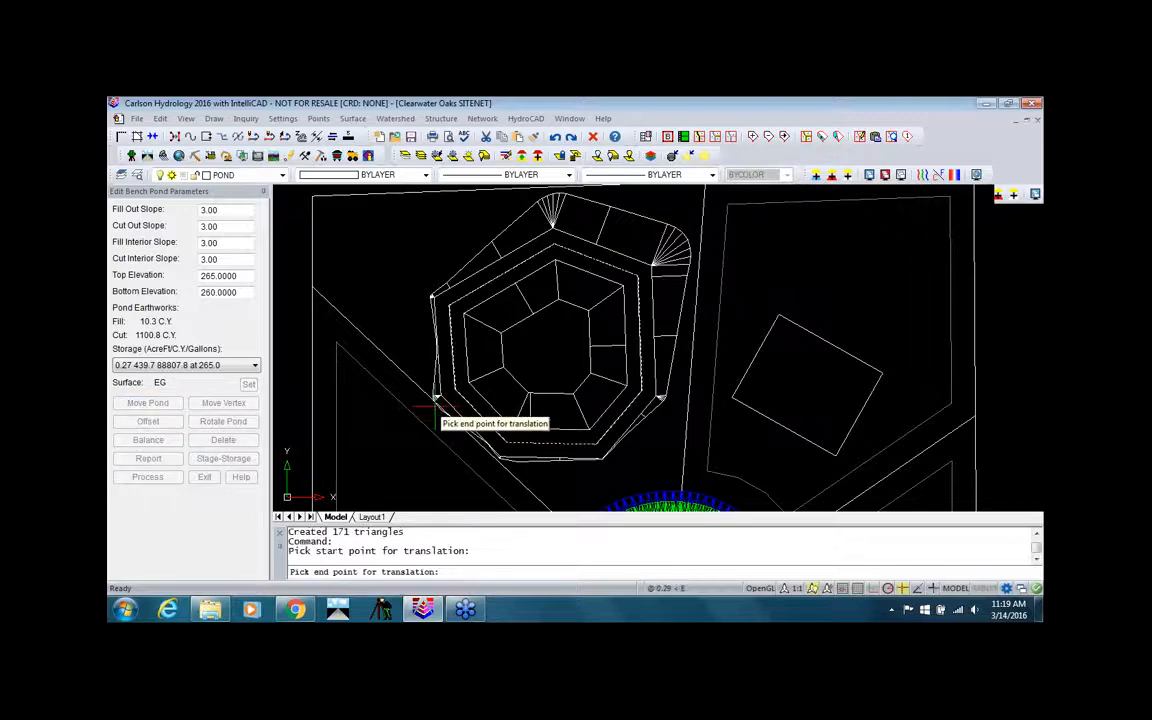
click(434, 405)
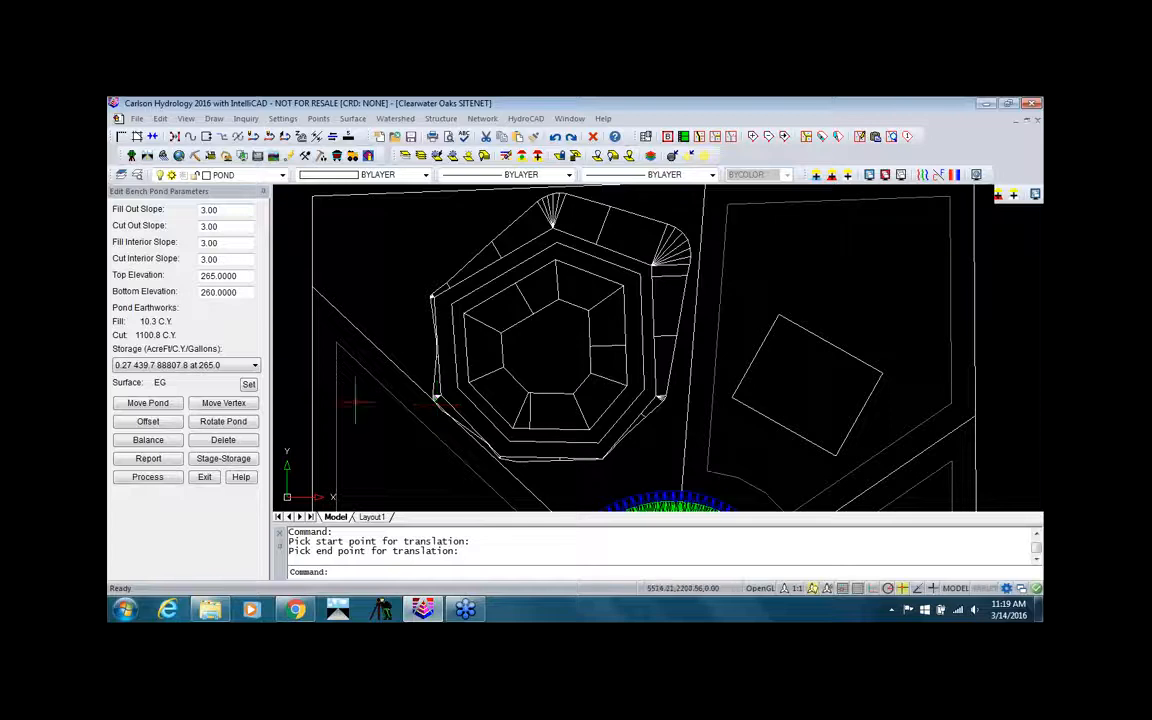
click(150, 478)
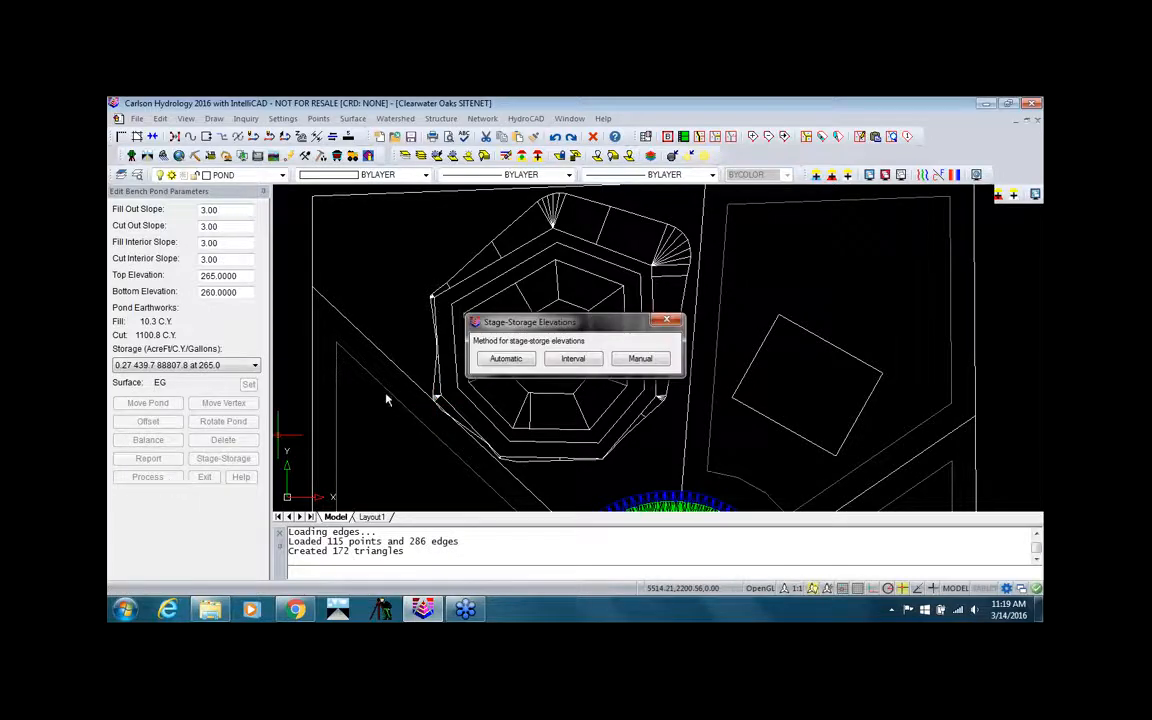
click(505, 358)
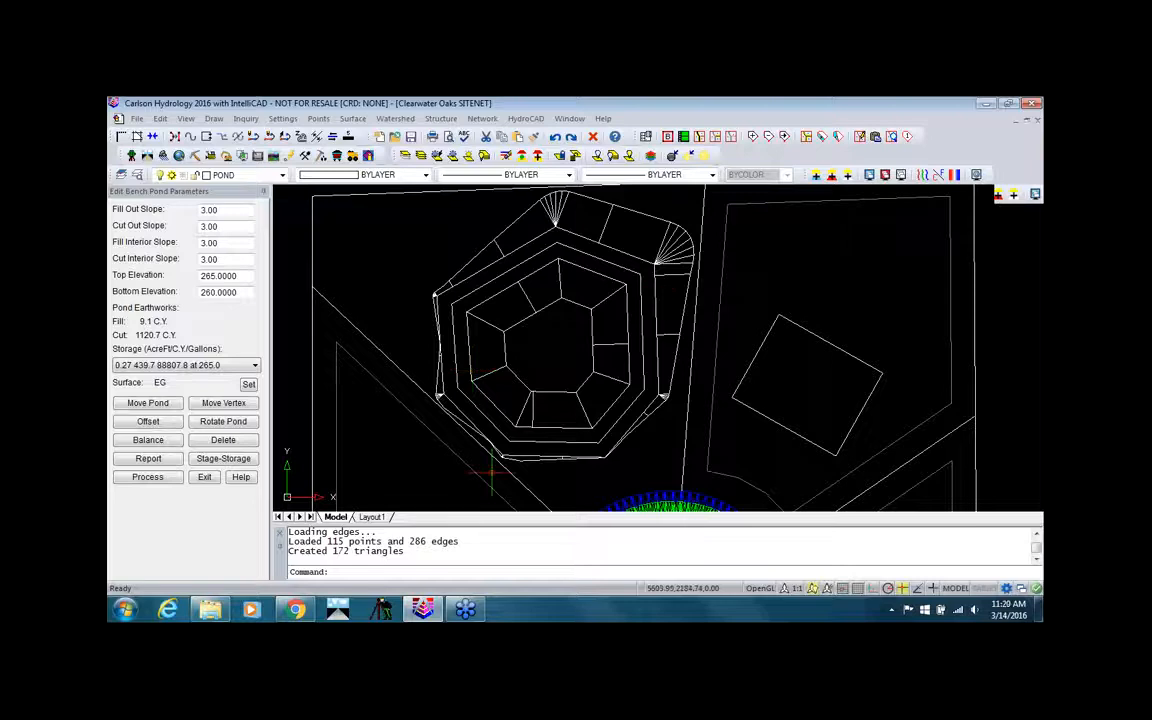
click(204, 478)
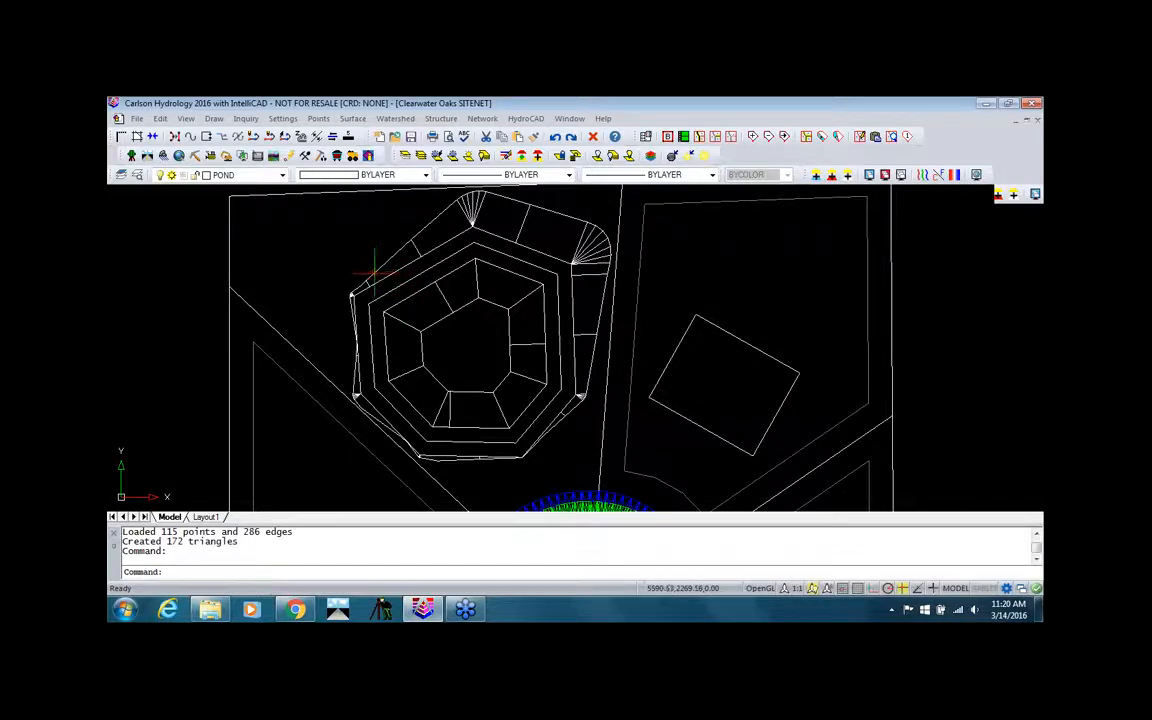
click(441, 118)
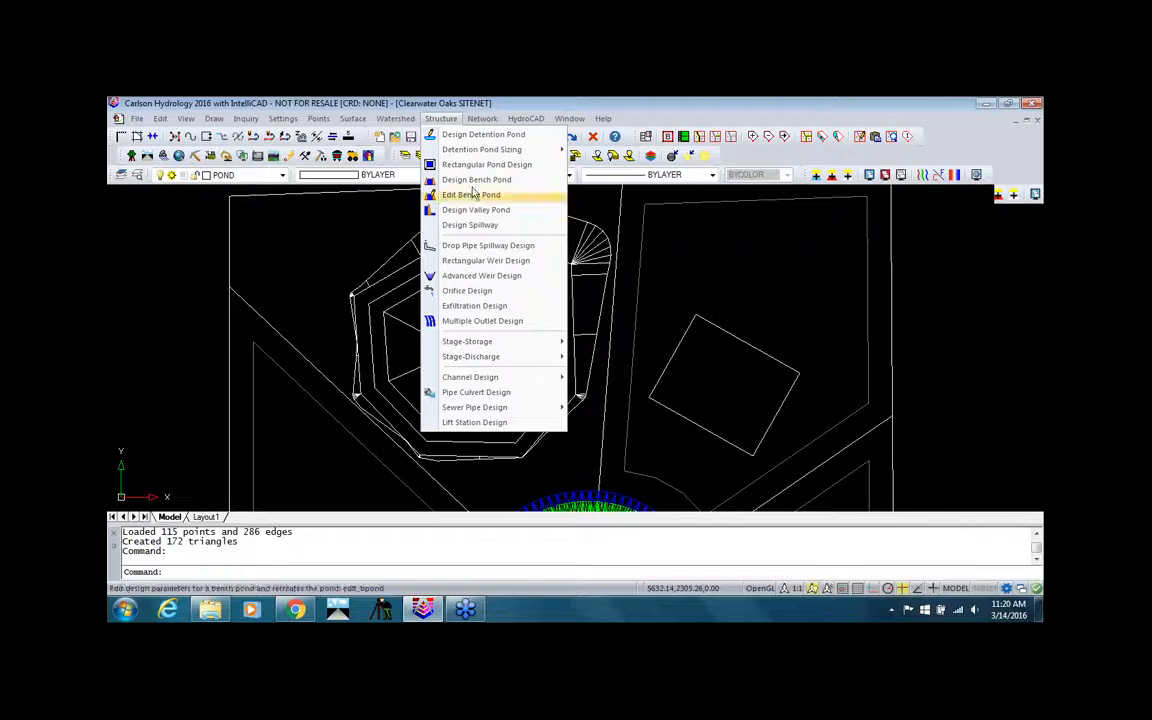
click(280, 293)
Freeze the TRI_FACE, ROAD_BREAKLINE and PERIMETER layers by selecting their entities along the southern road, and disable entity snaps.
scroll(636, 351, down, 2)
scroll(771, 424, down, 2)
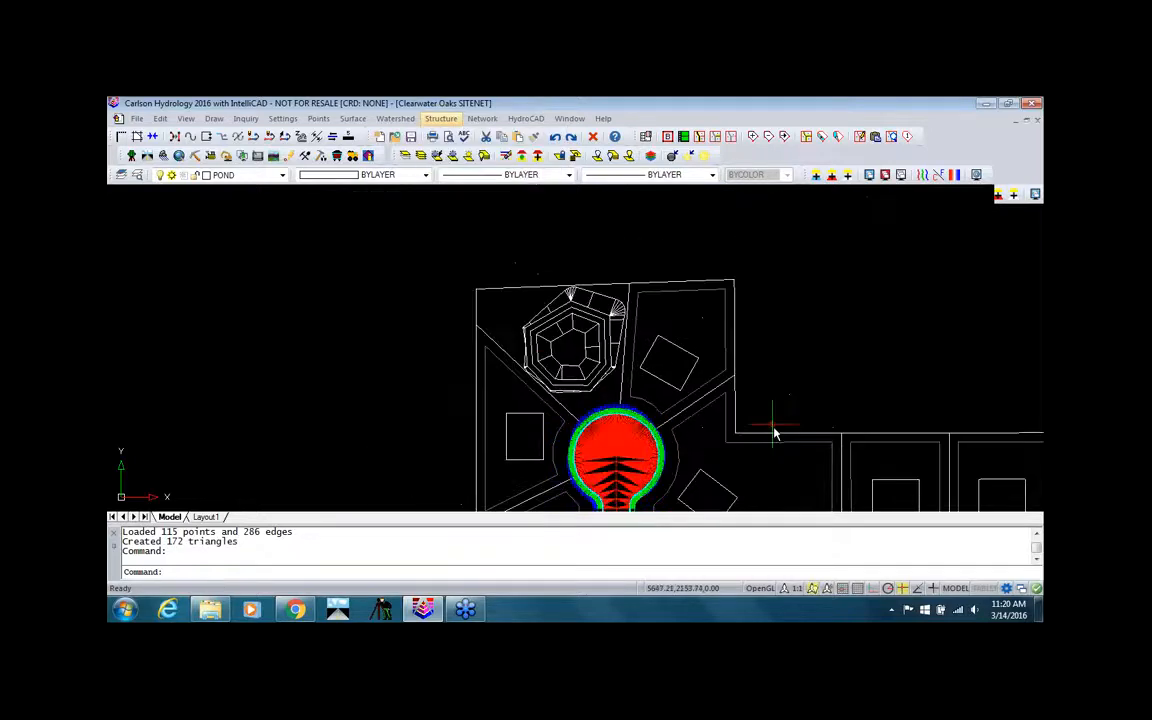
mouse_move(771, 424)
middle_down()
mouse_move(483, 270)
mouse_move(345, 232)
middle_up()
scroll(538, 288, up, 2)
middle_drag(538, 287, 480, 237)
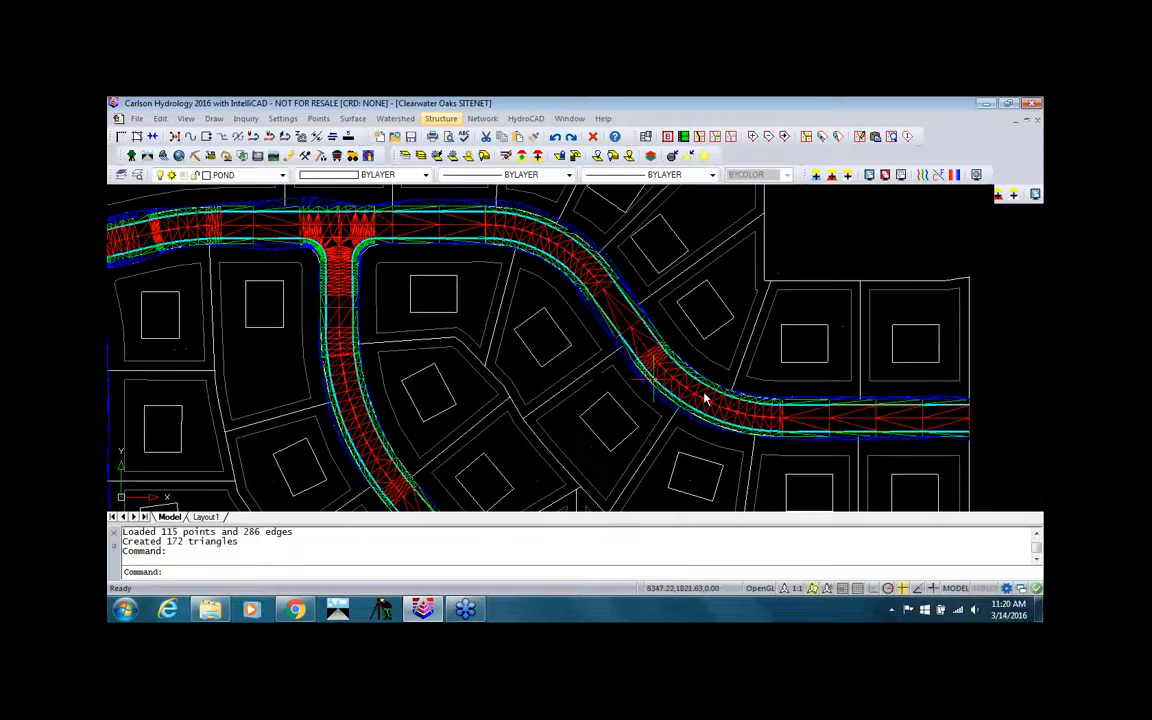
mouse_move(726, 400)
middle_down()
mouse_move(679, 238)
mouse_move(663, 308)
middle_up()
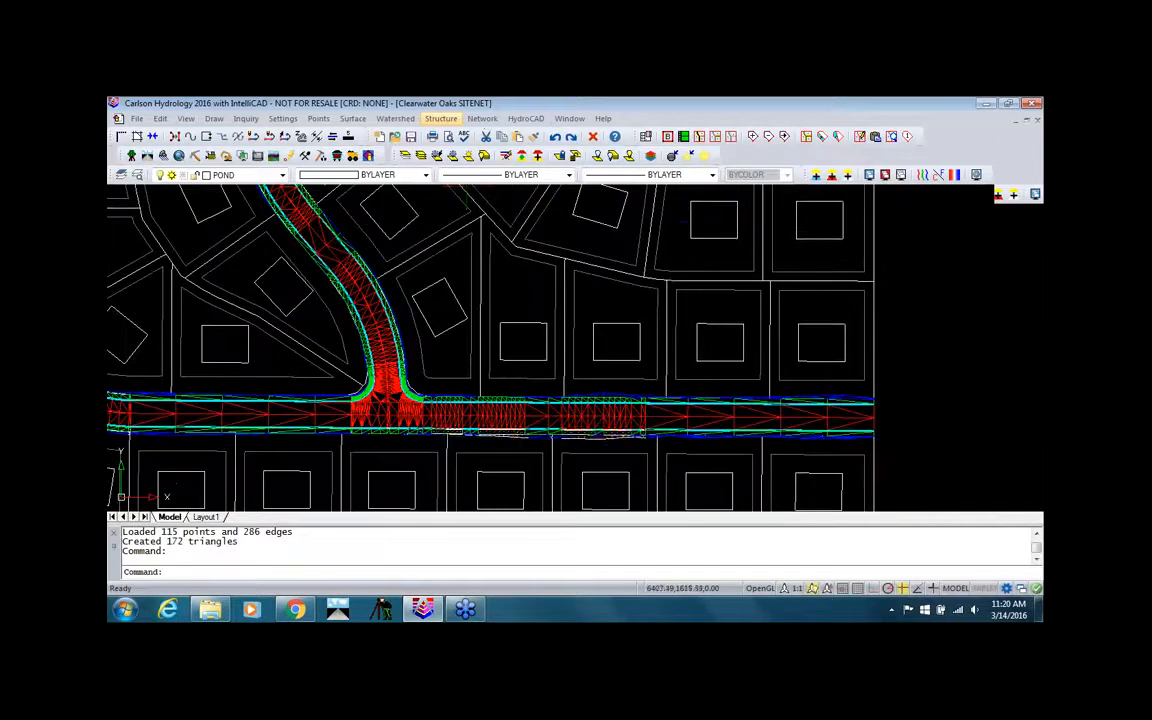
click(482, 118)
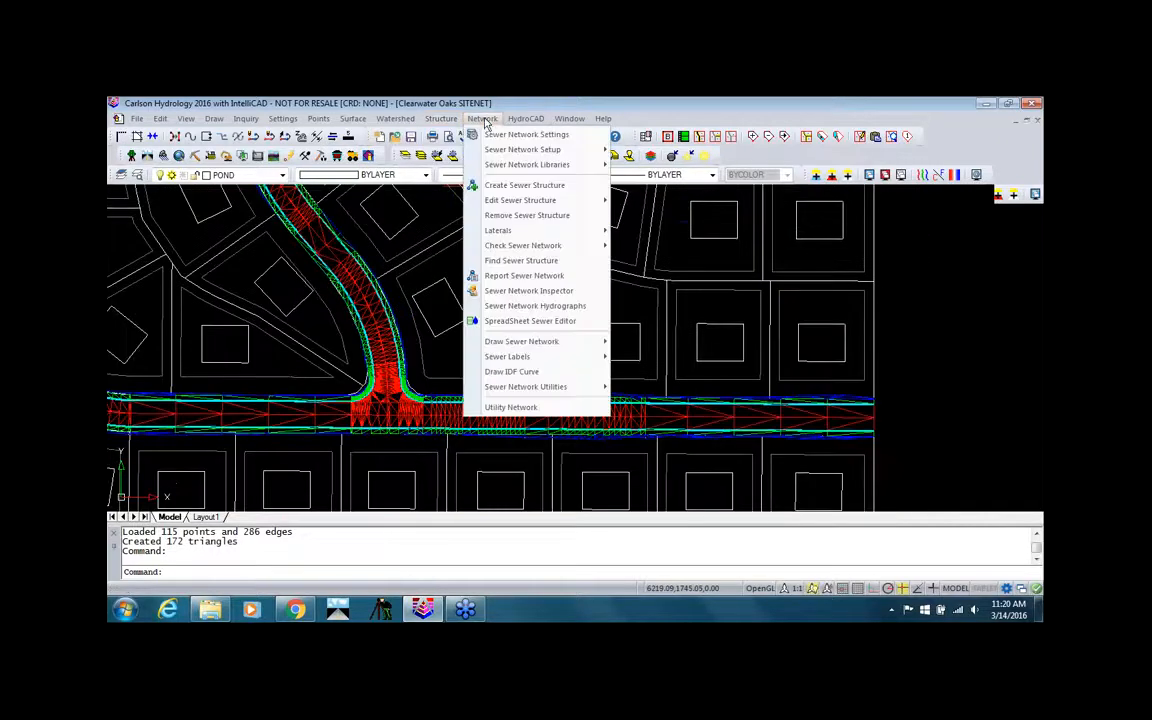
click(470, 190)
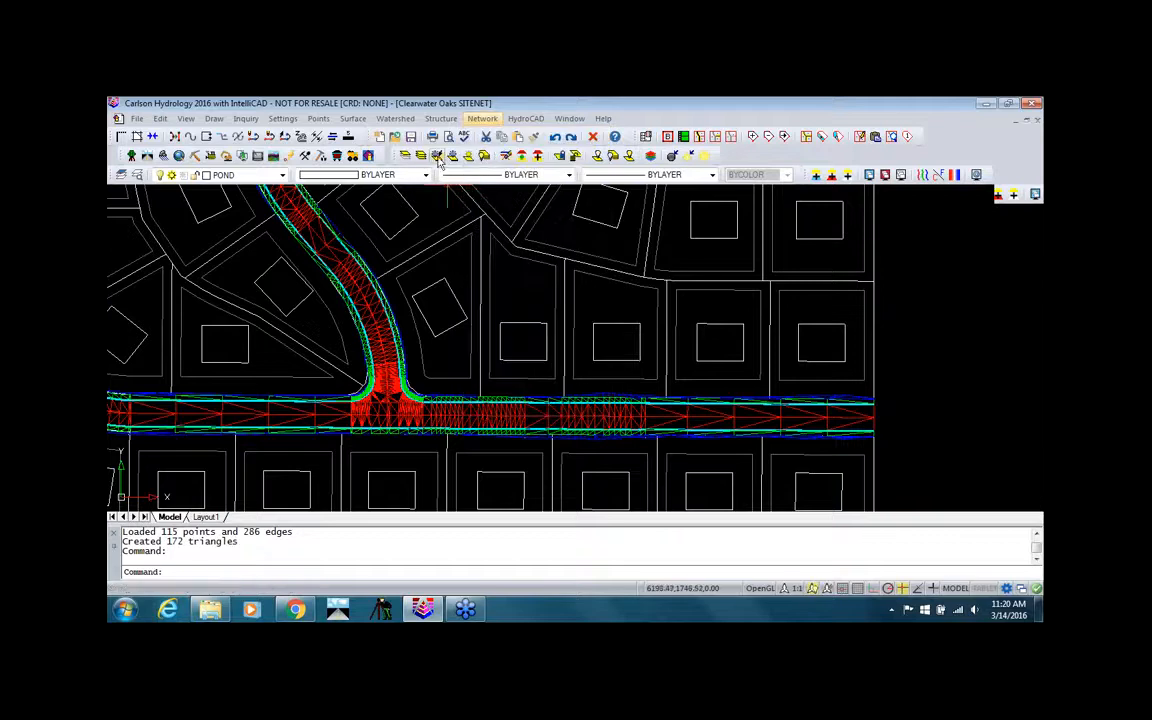
click(438, 157)
click(548, 411)
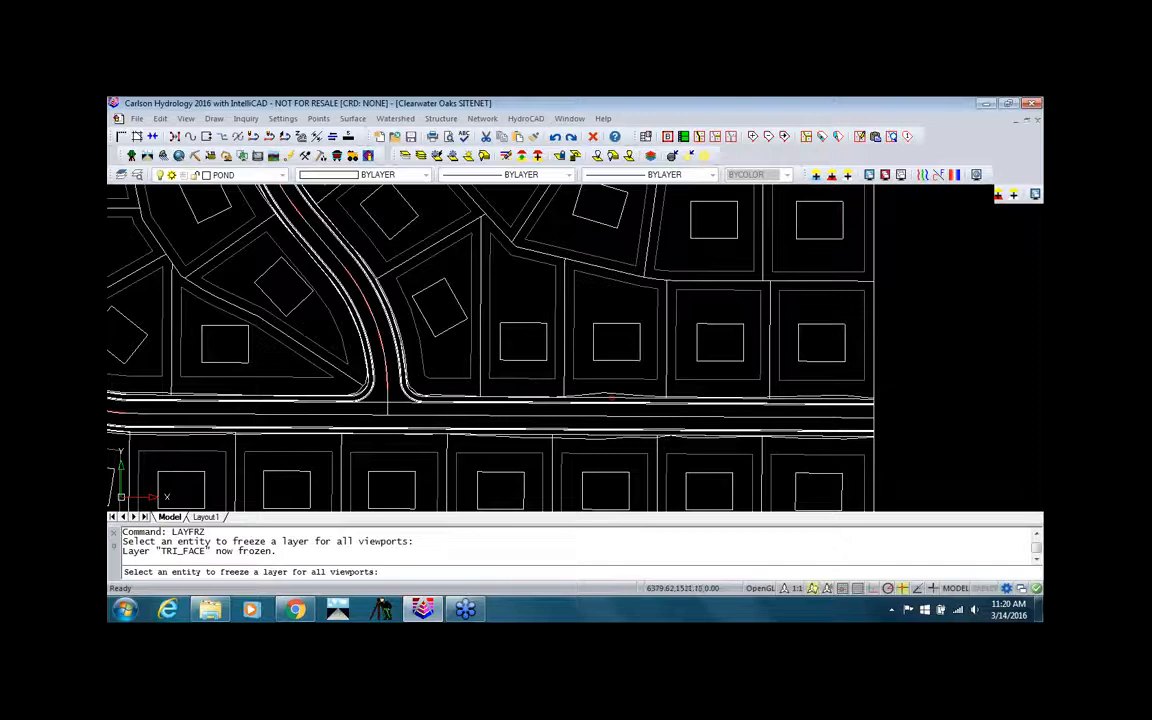
click(450, 428)
click(613, 394)
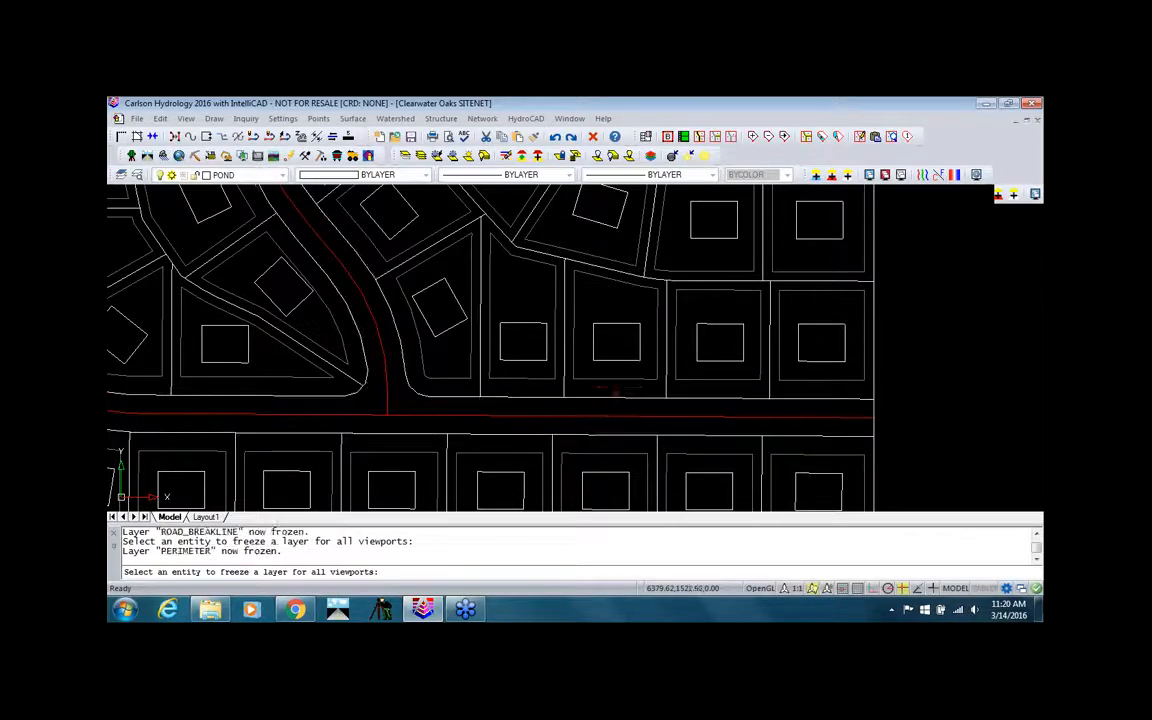
key(Return)
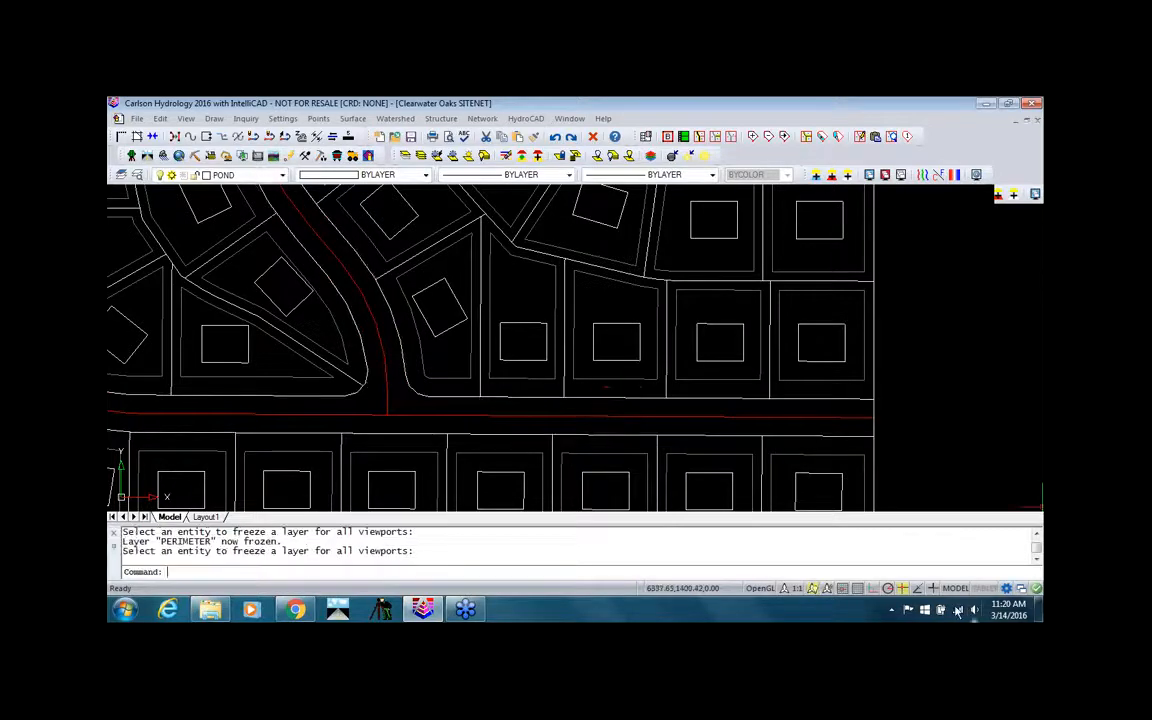
right_click(902, 588)
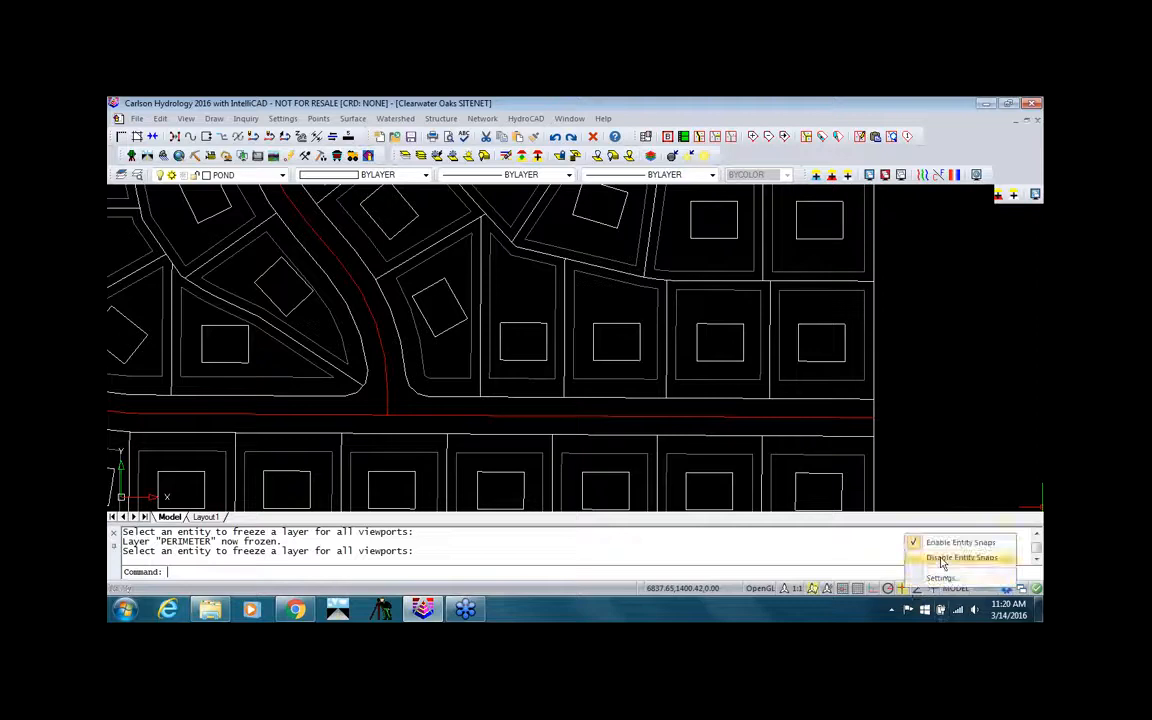
click(940, 558)
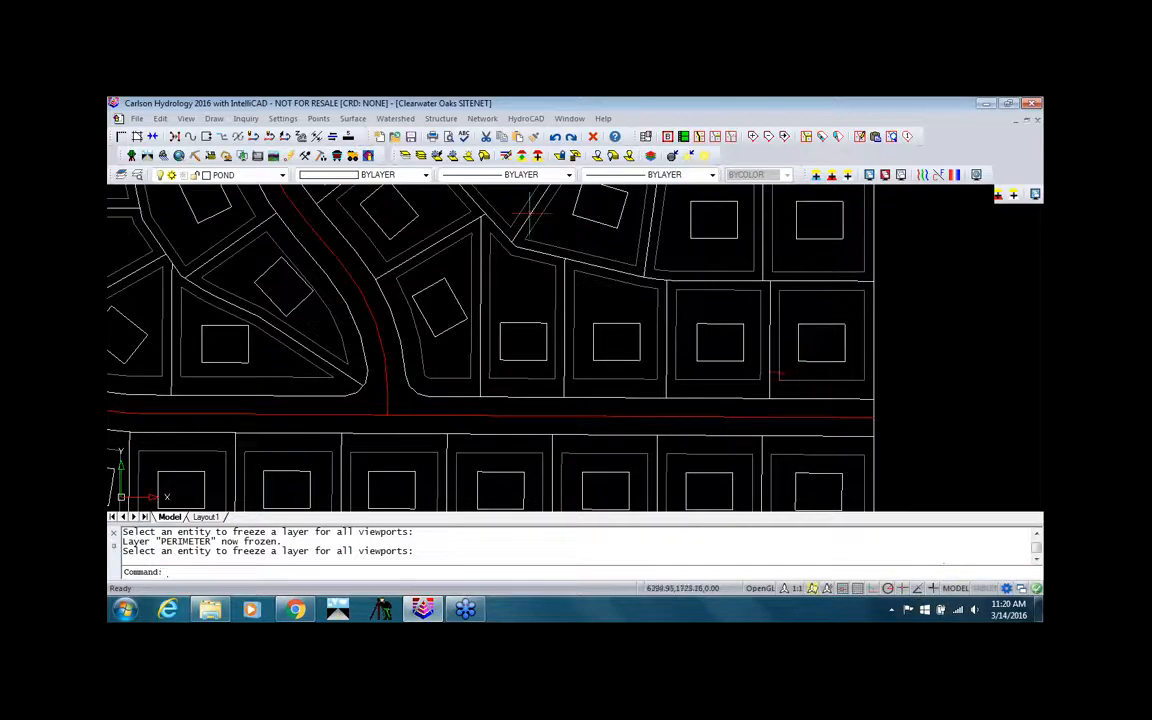
Create a new sanitary sewer network file named SS in the sewer network settings.
click(482, 118)
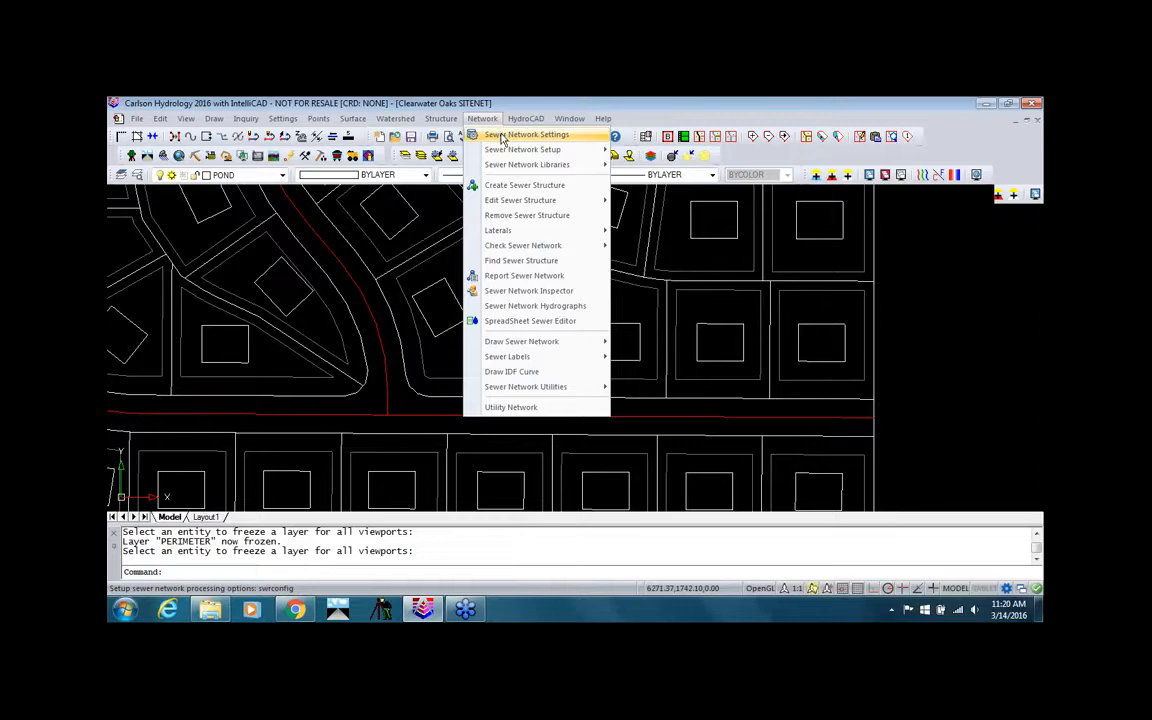
click(503, 136)
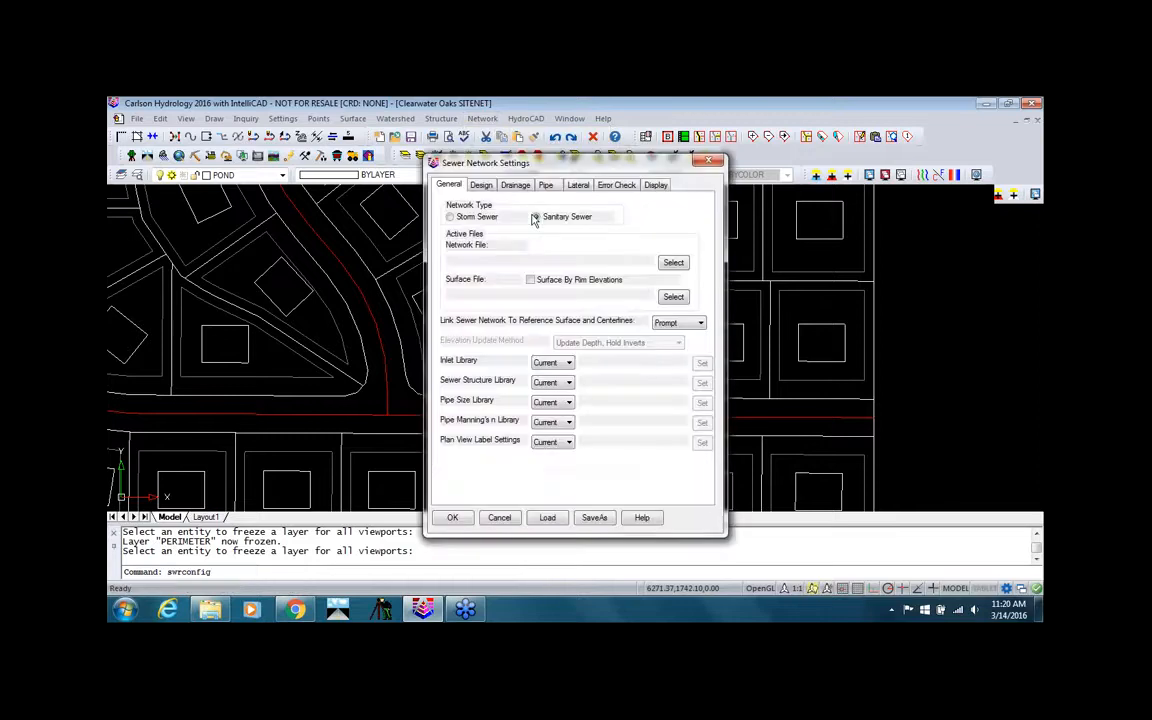
click(674, 264)
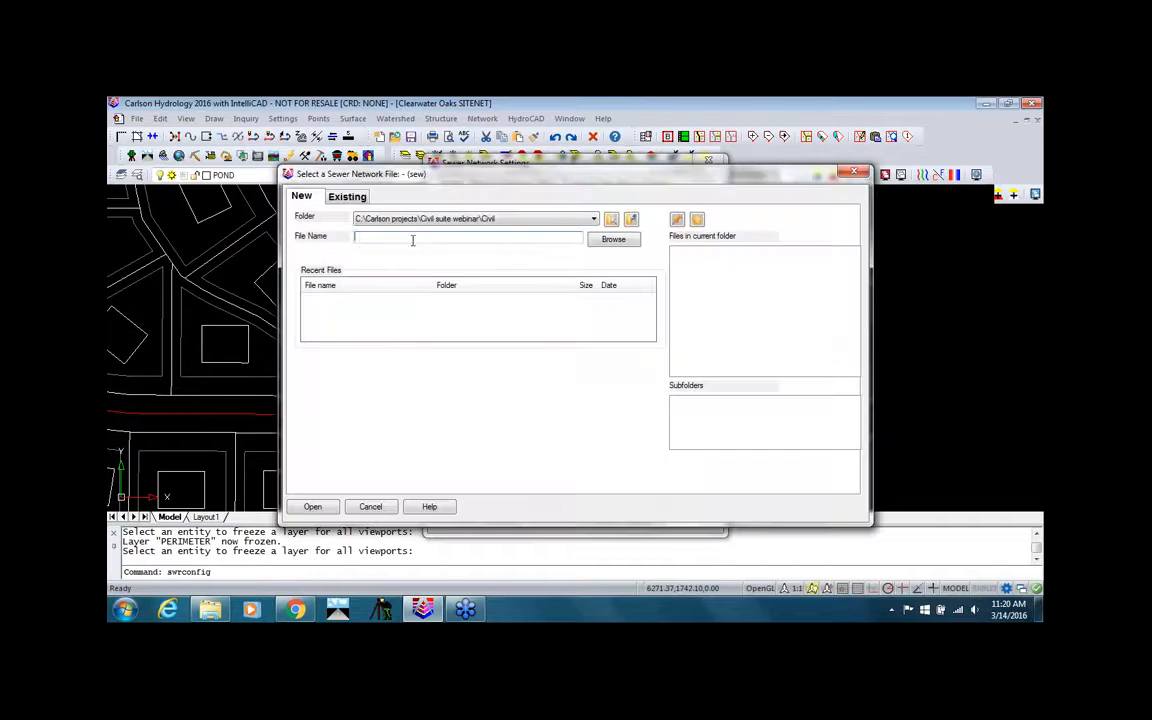
text(ss)
key(BackSpace)
key(BackSpace)
text(SS)
click(313, 506)
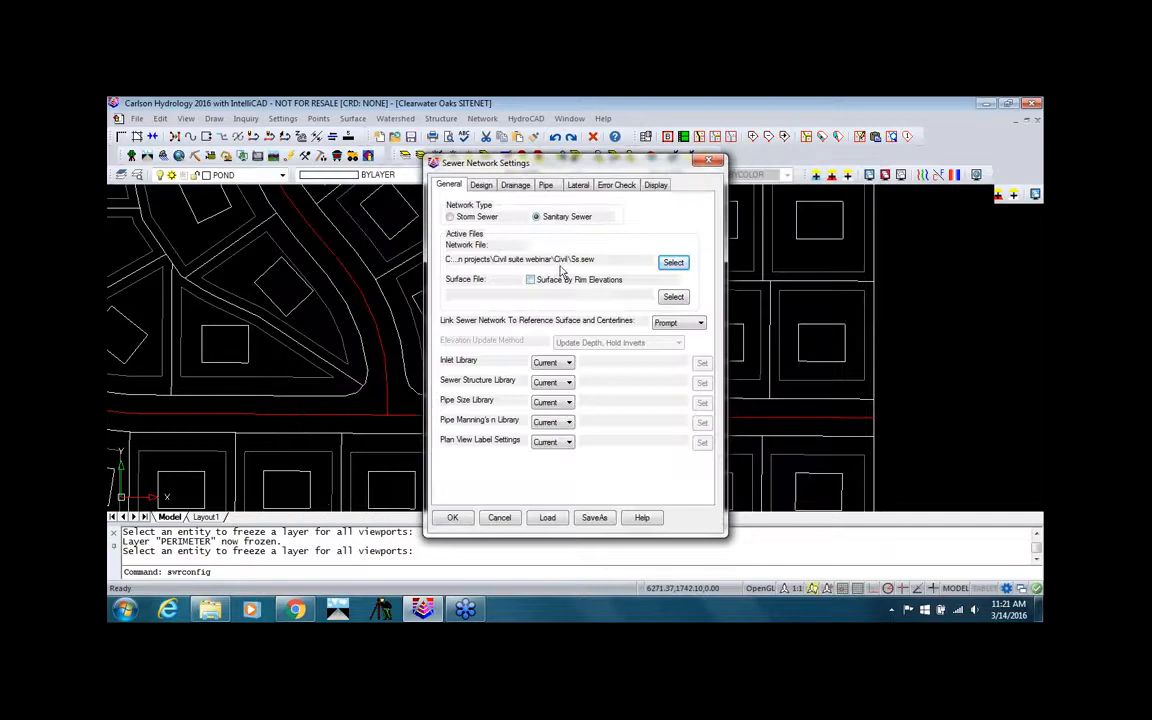
Assign Roadways.tin as the sewer network's surface file and accept the settings.
click(672, 298)
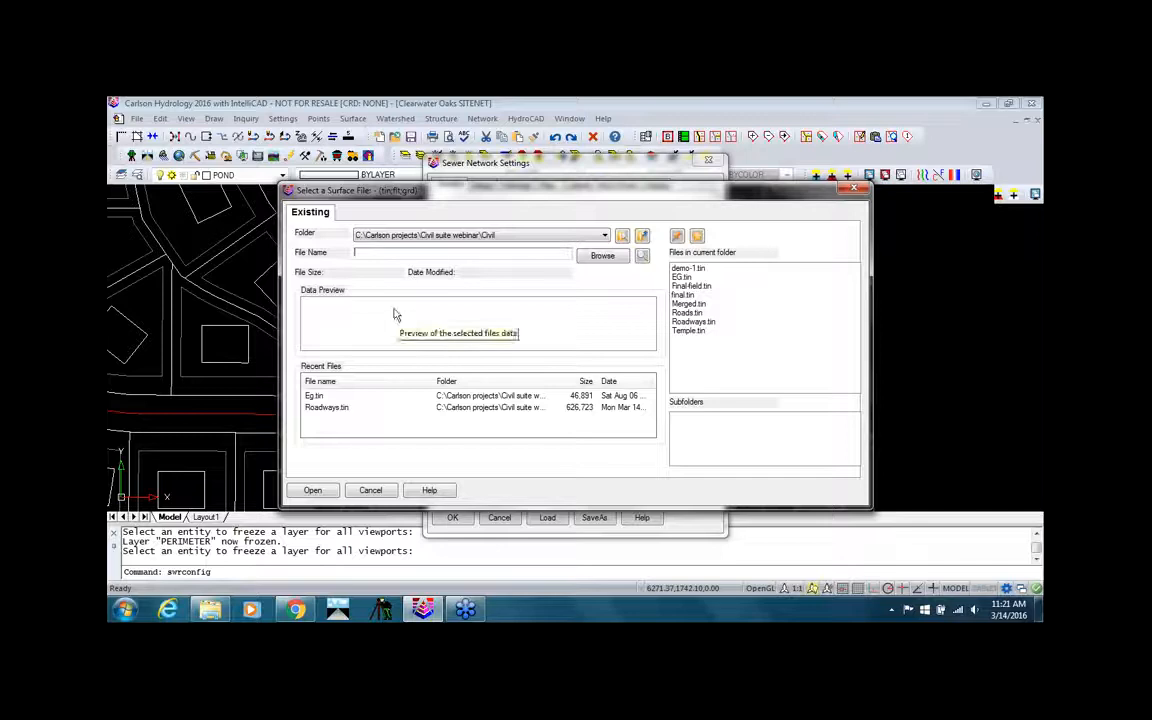
click(330, 408)
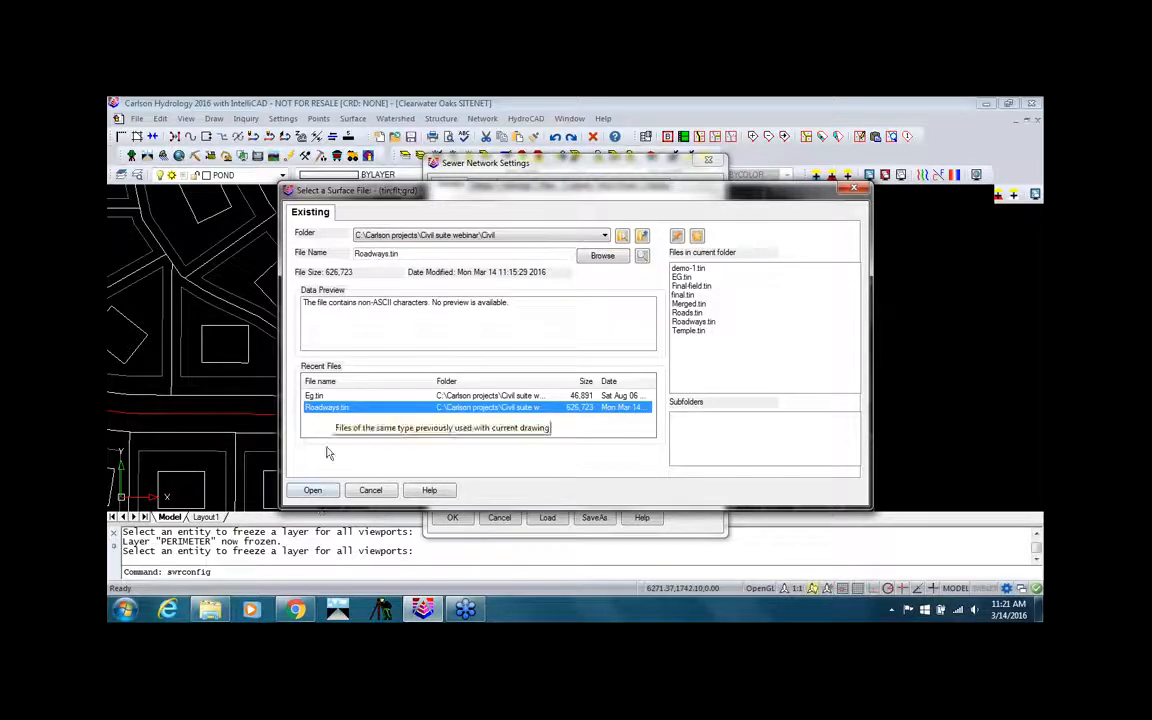
click(315, 491)
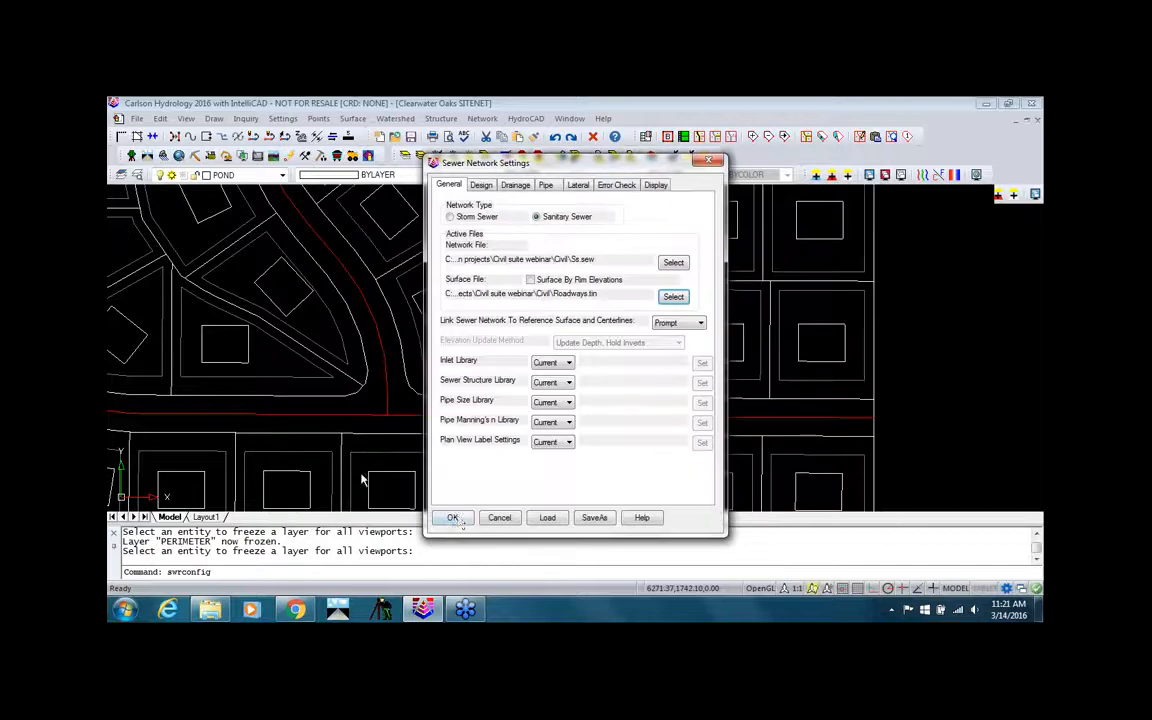
click(453, 518)
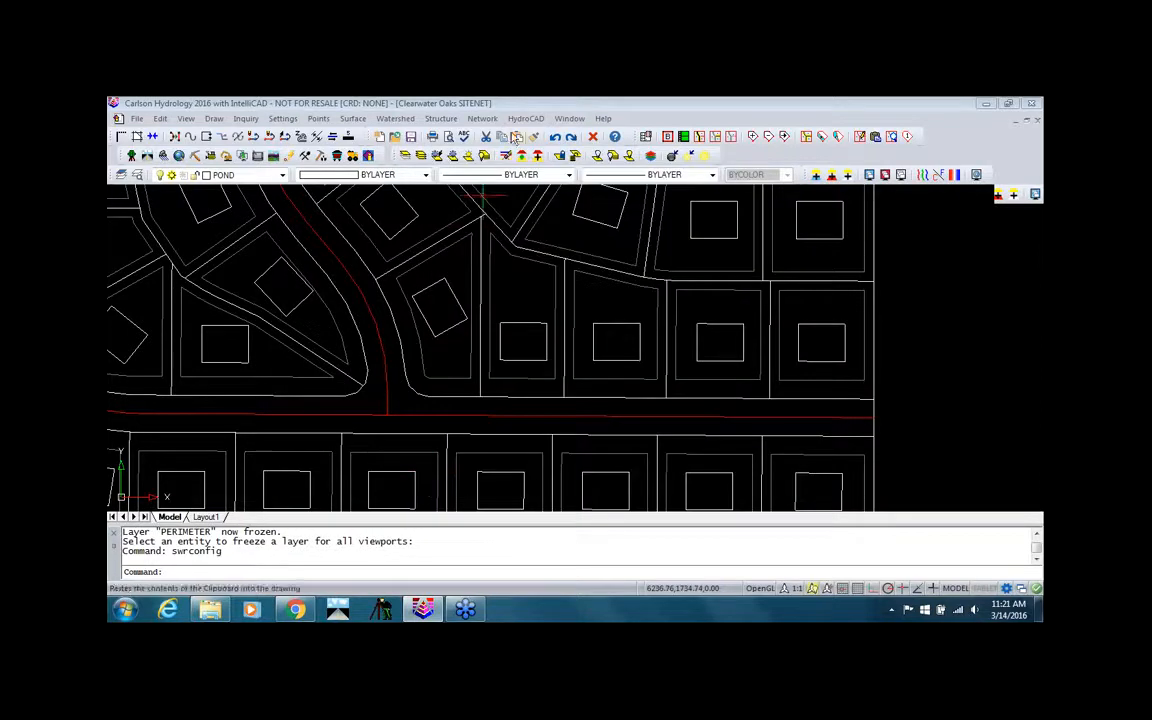
Create a sewer structure by picking a point on the southern road near its east end, and set its structure ID to MH1.
click(482, 118)
click(505, 185)
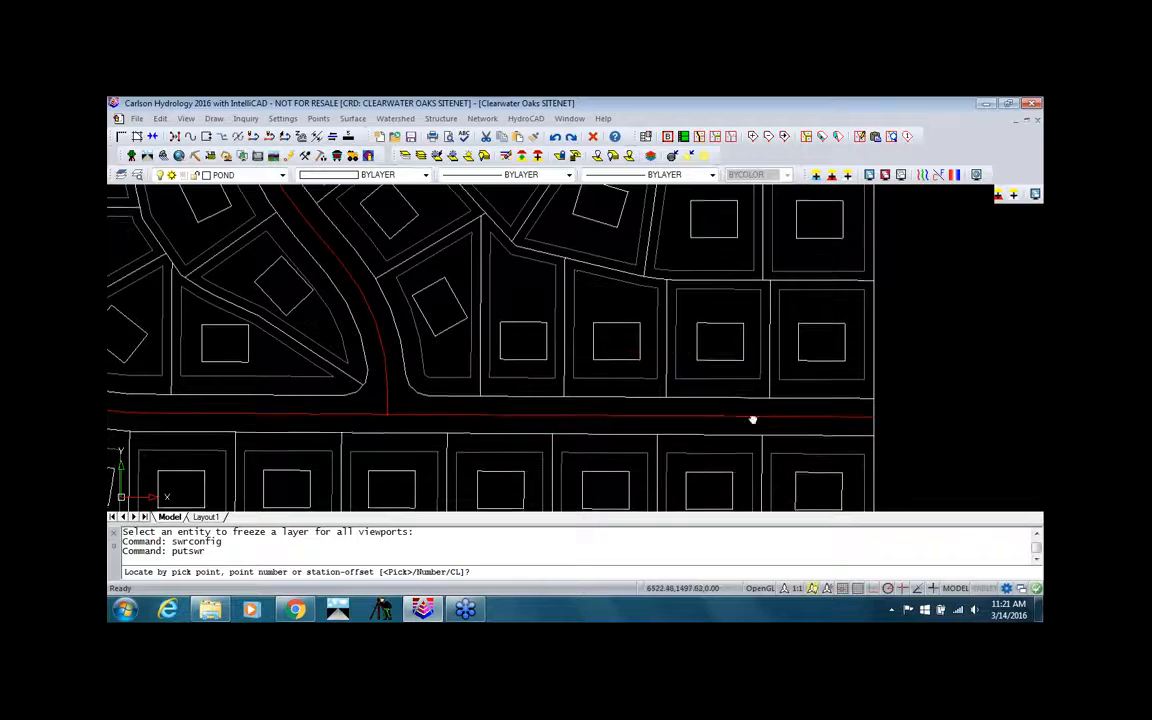
middle_drag(753, 419, 746, 327)
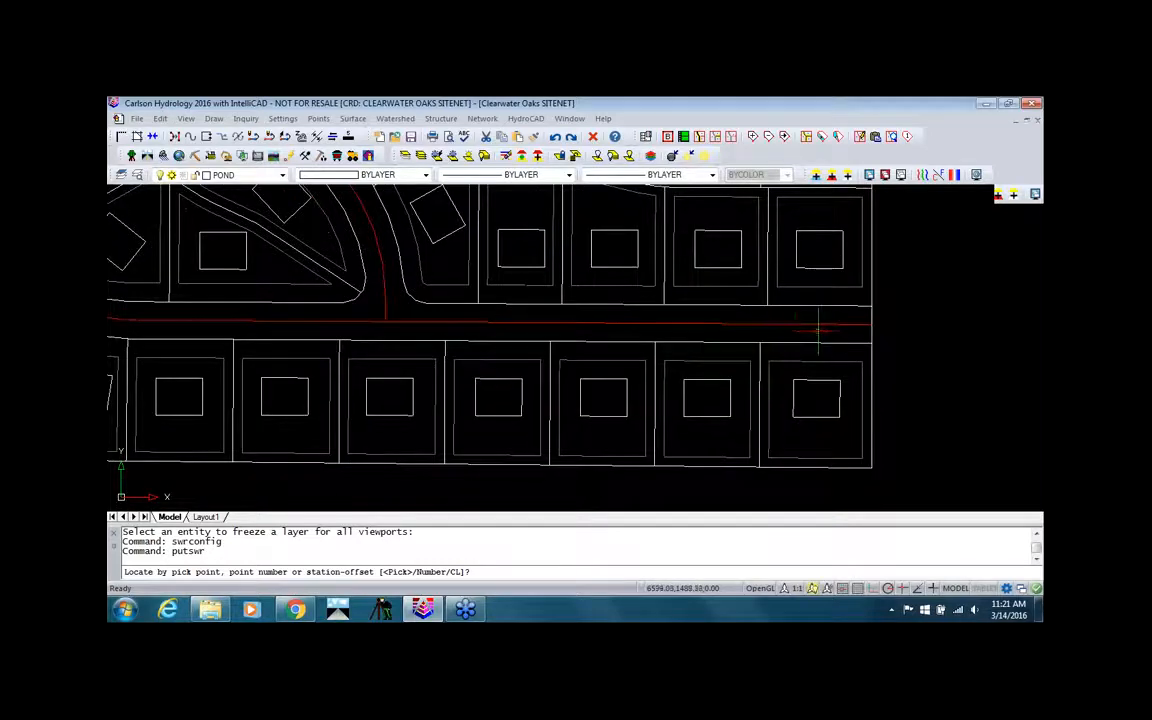
key(Return)
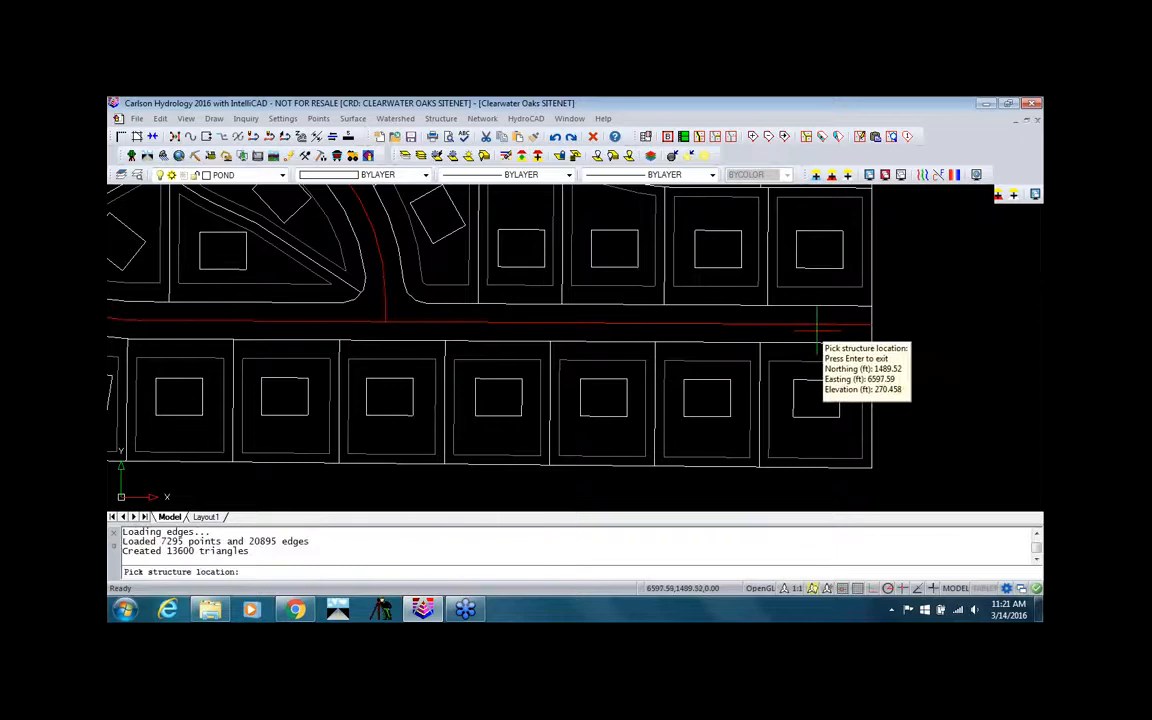
click(834, 329)
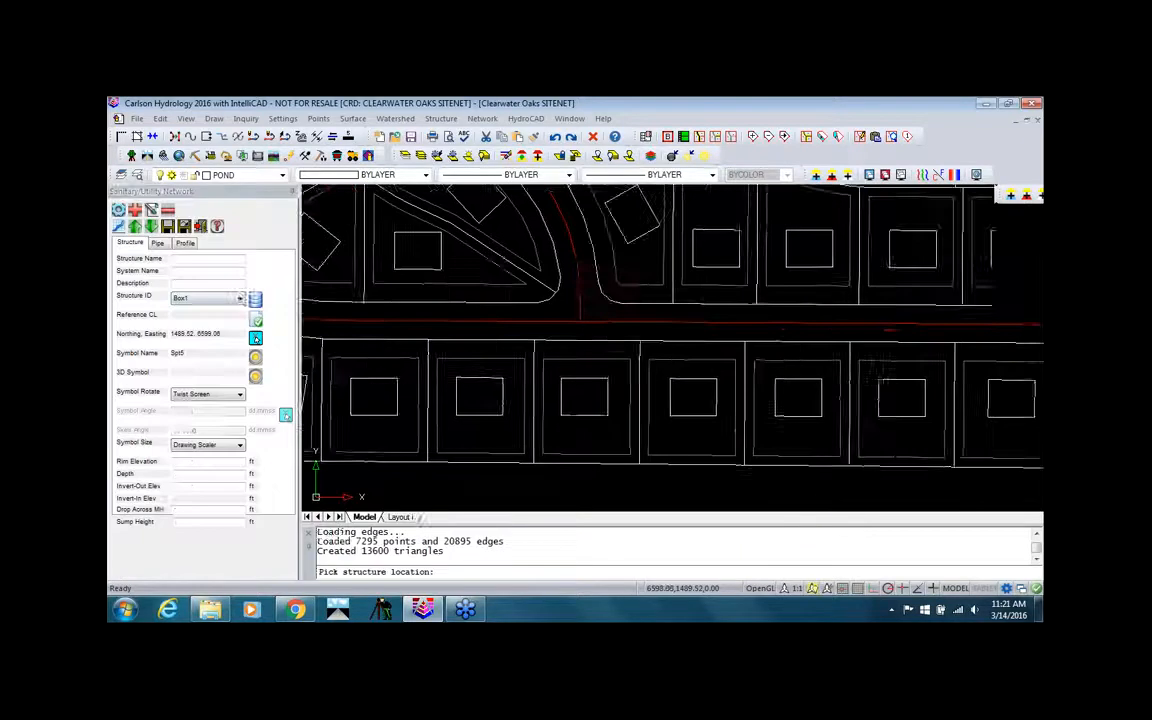
click(240, 298)
click(185, 338)
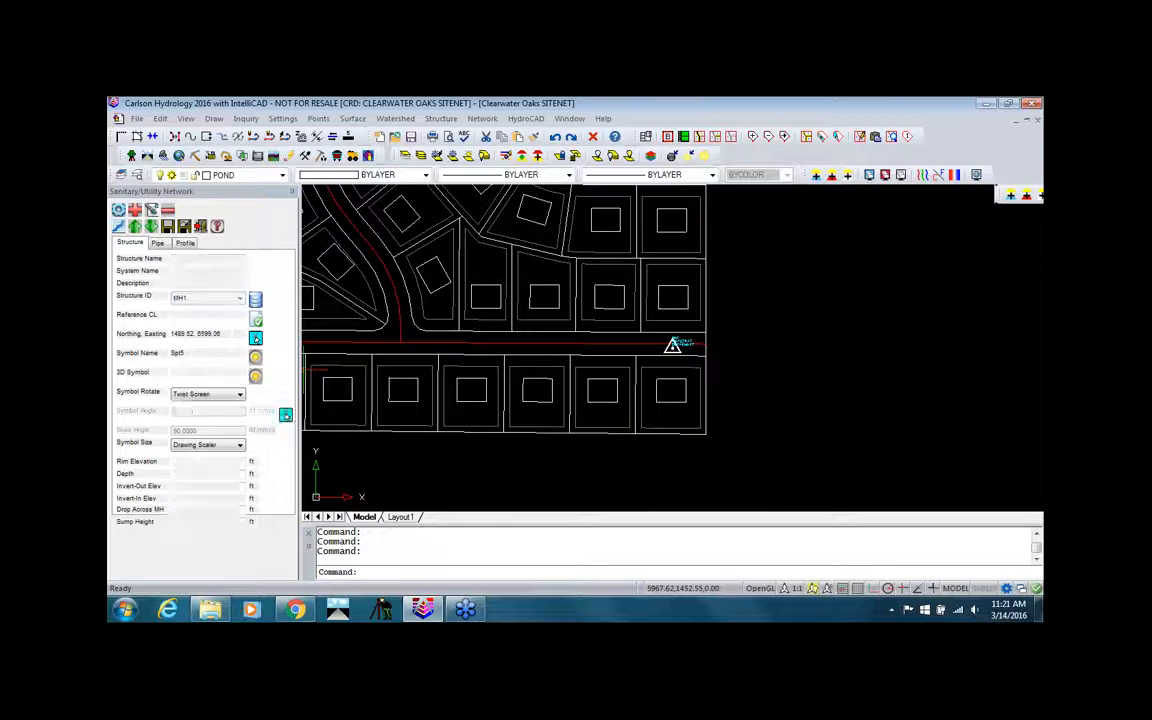
Edit circular structure MH1 in the structure library: top diameter 2 ft, fixed taper height 4 ft and taper offset 4 ft.
click(256, 300)
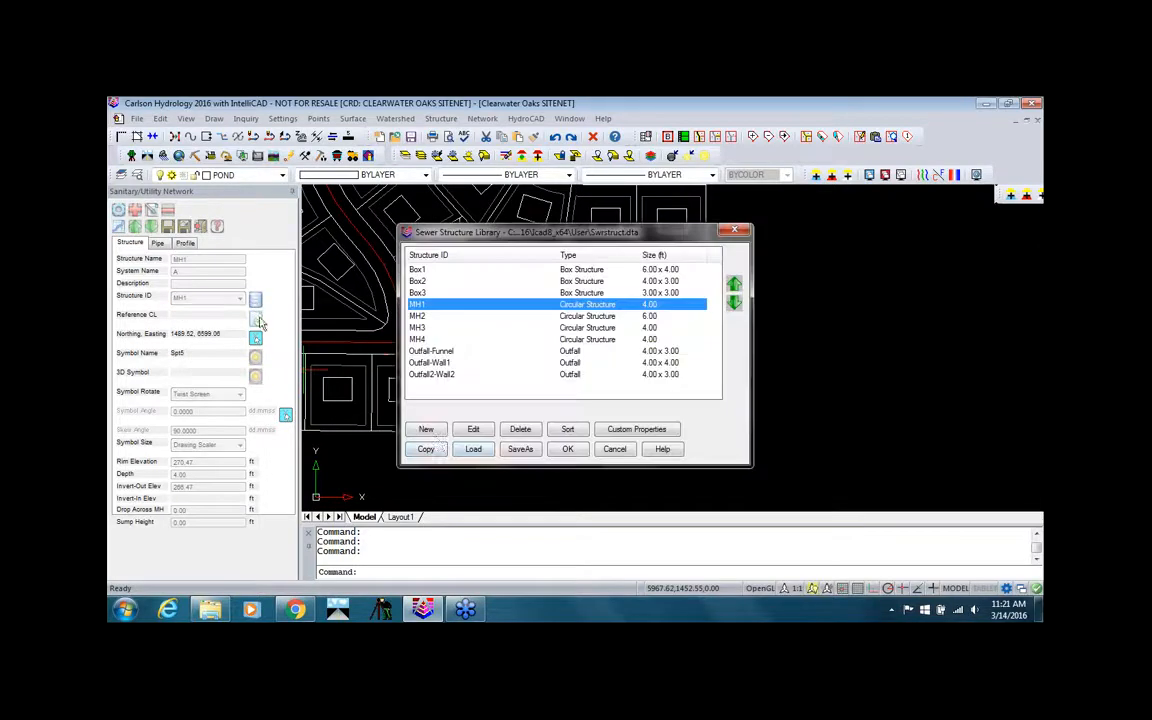
click(474, 430)
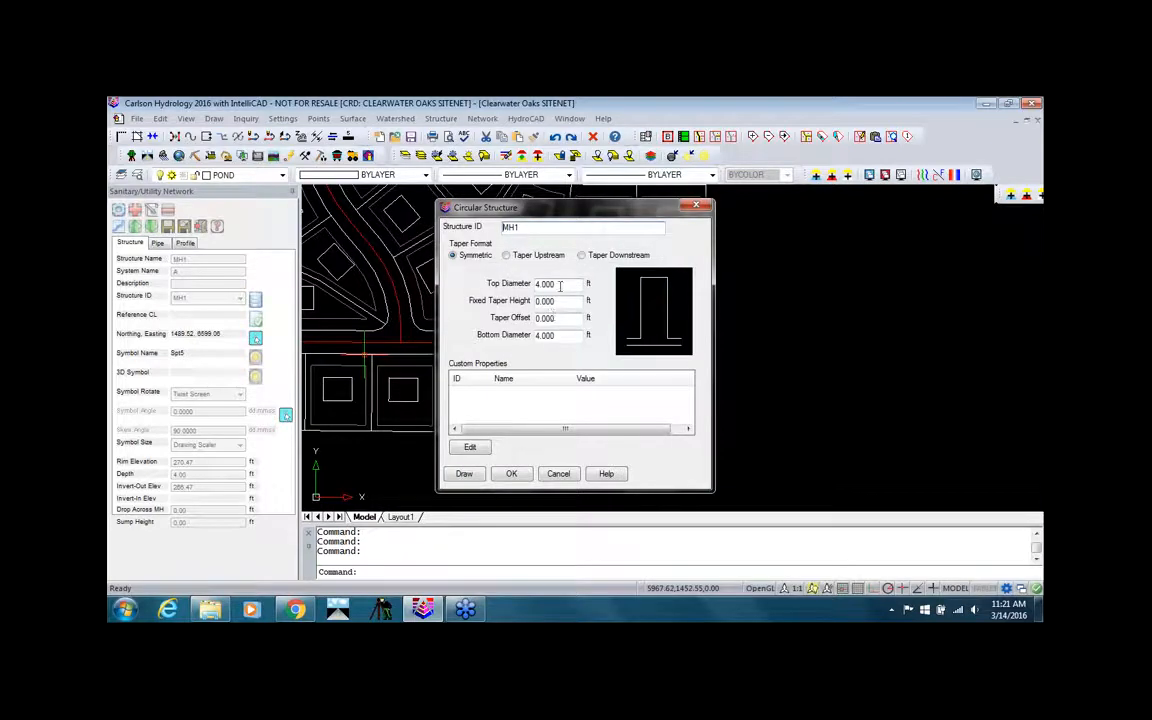
double_click(560, 285)
text(2)
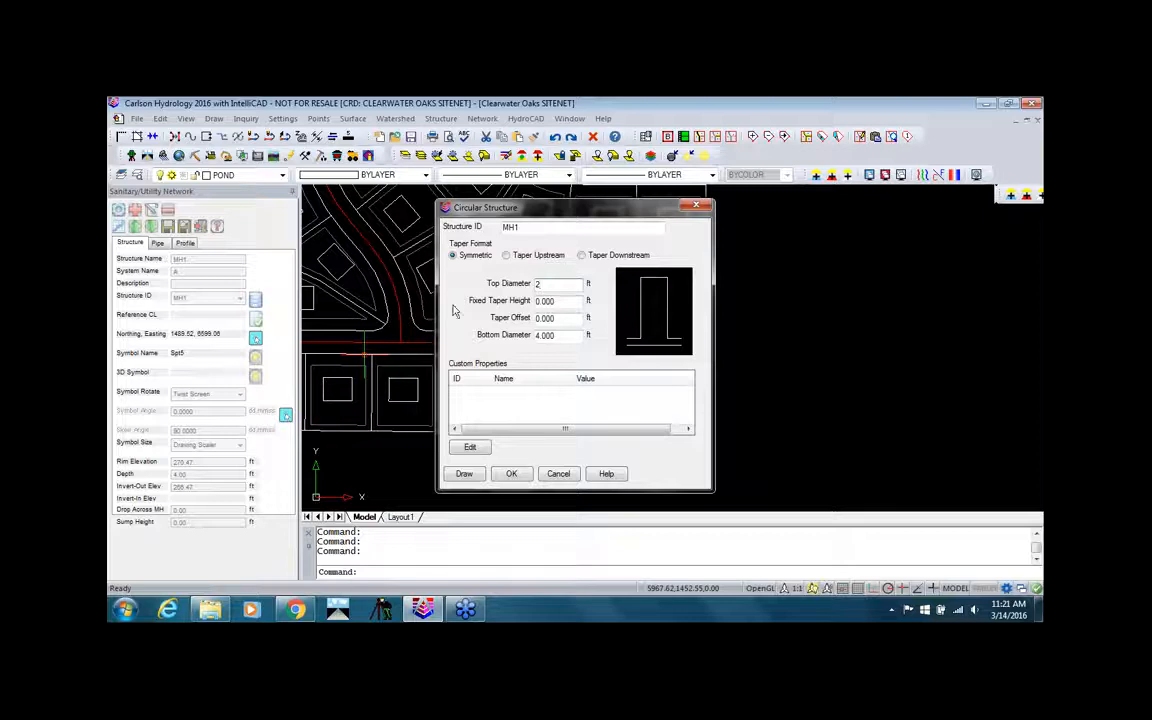
key(Tab)
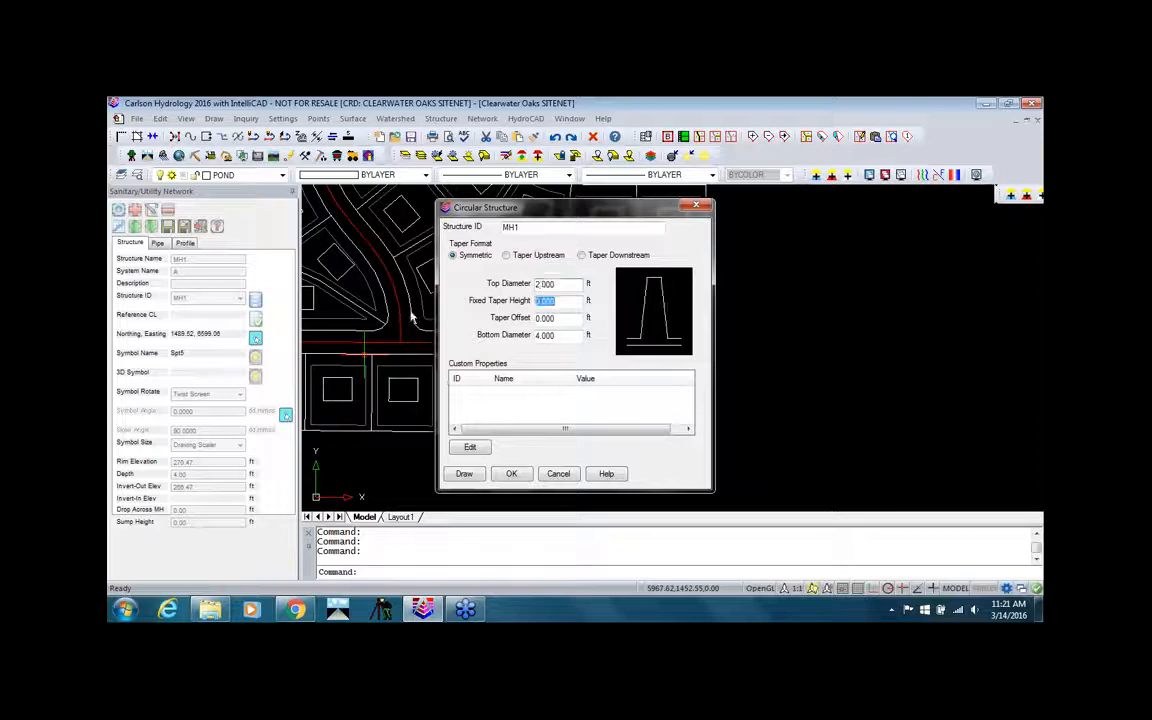
text(4)
key(Tab)
text(4)
key(Tab)
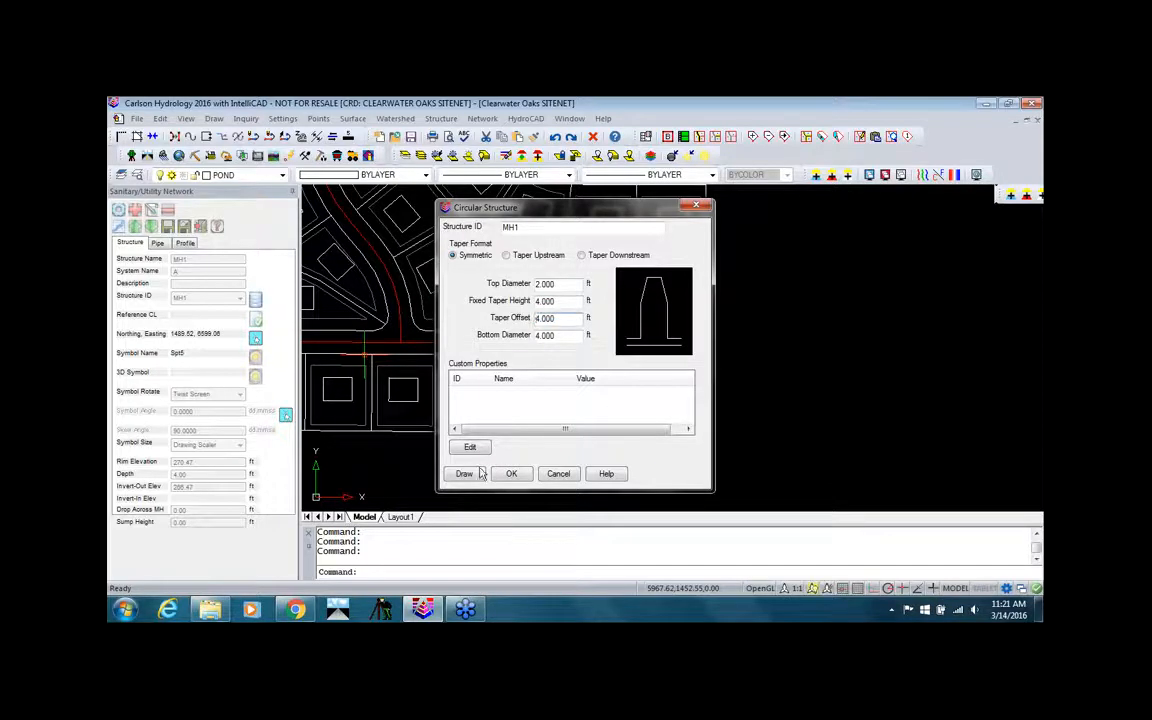
click(512, 474)
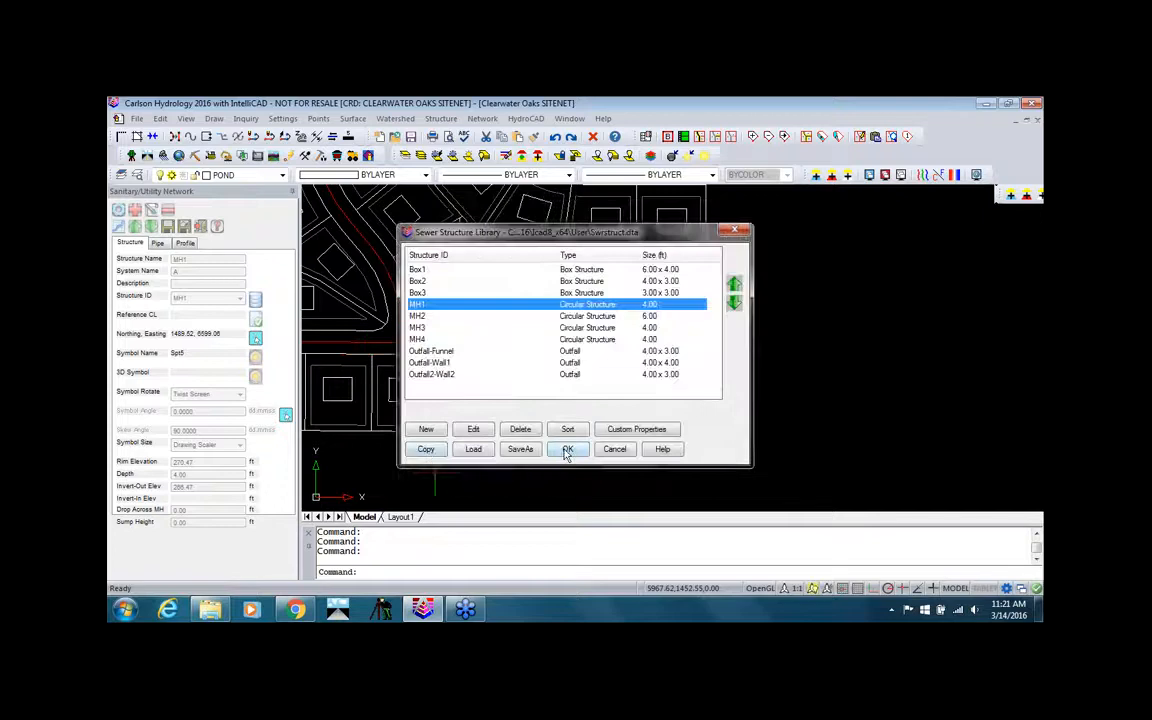
click(567, 450)
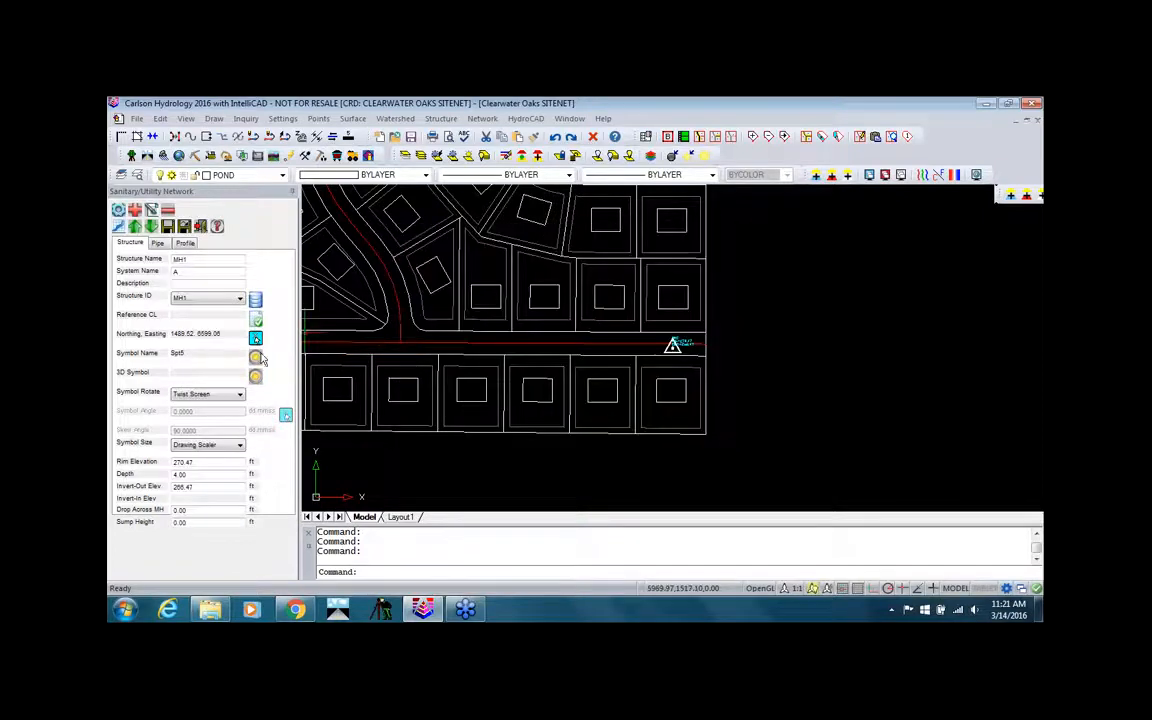
Assign the INLET24 manhole symbol to structure MH1 and set its depth to 6 ft.
click(256, 358)
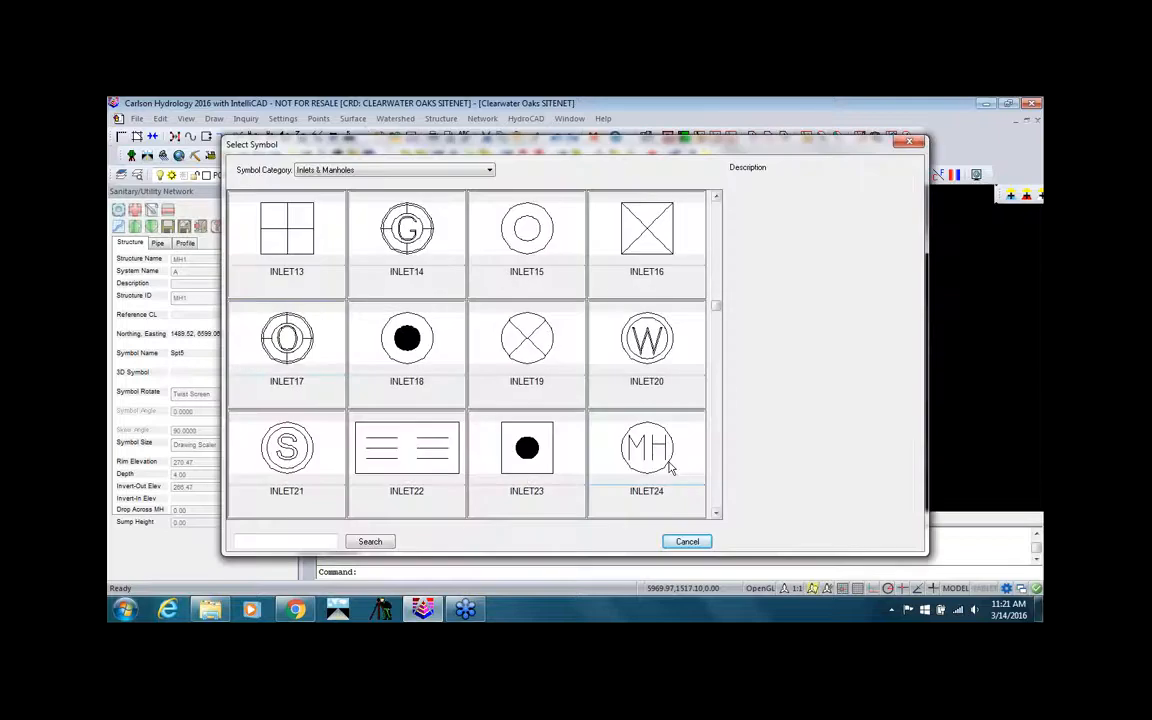
double_click(668, 466)
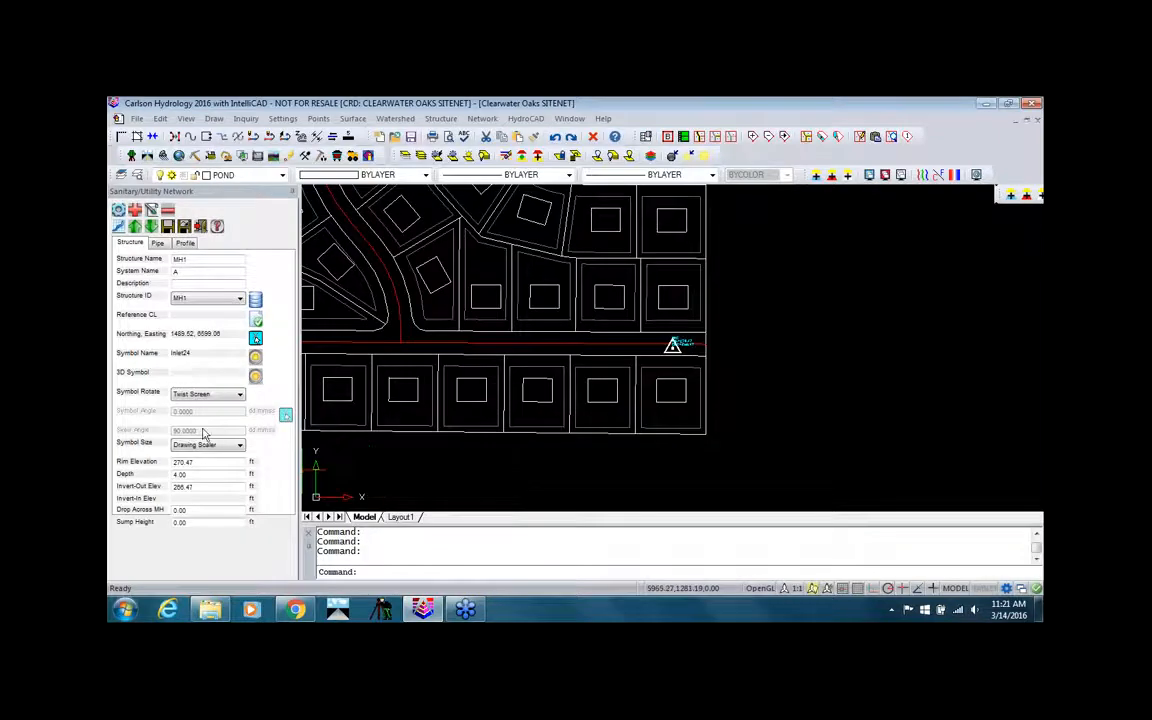
drag(204, 474, 116, 464)
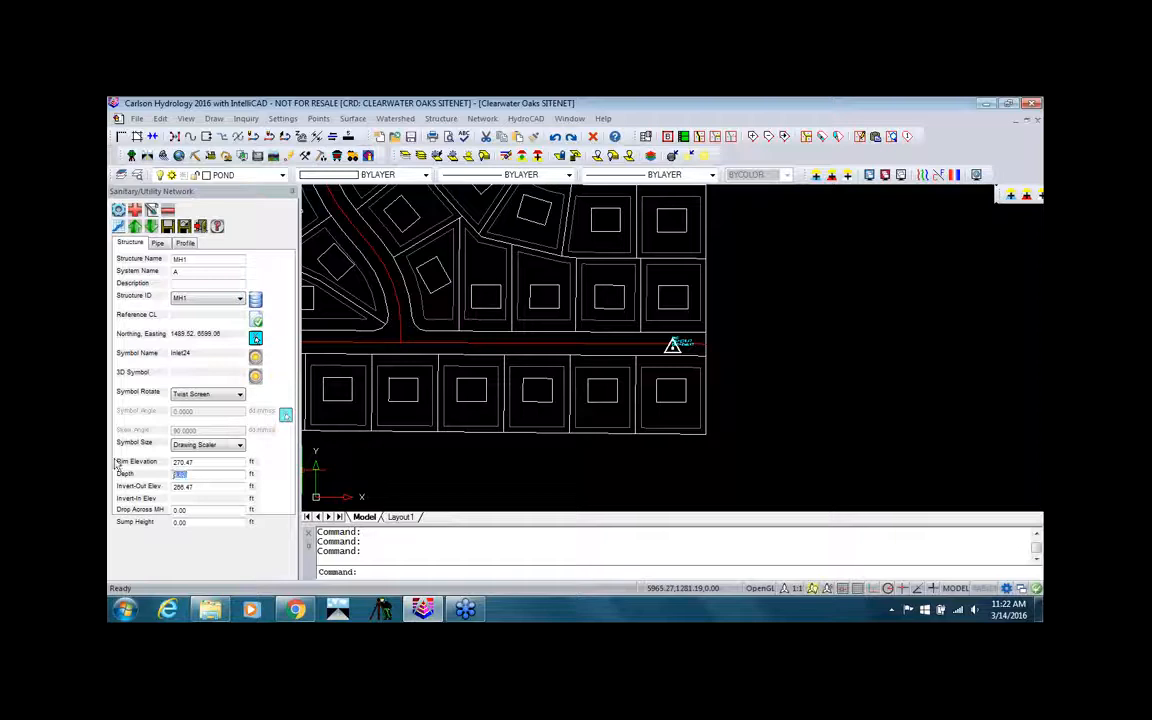
text(6)
click(135, 210)
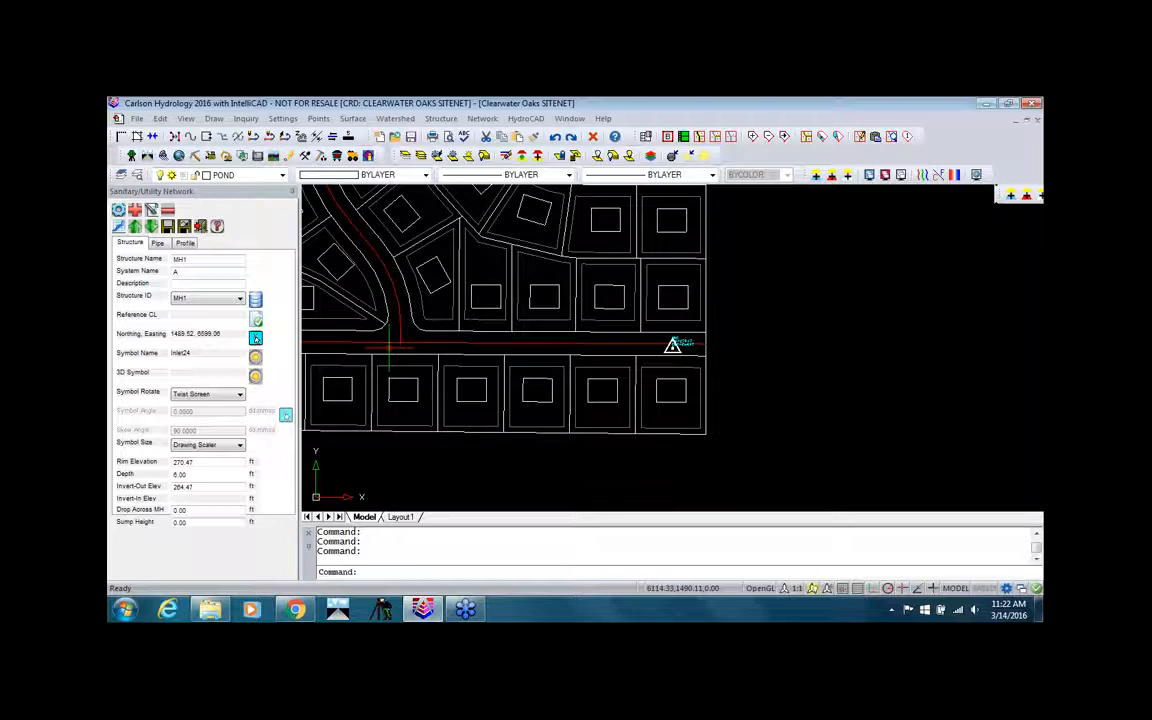
click(391, 348)
key(Escape)
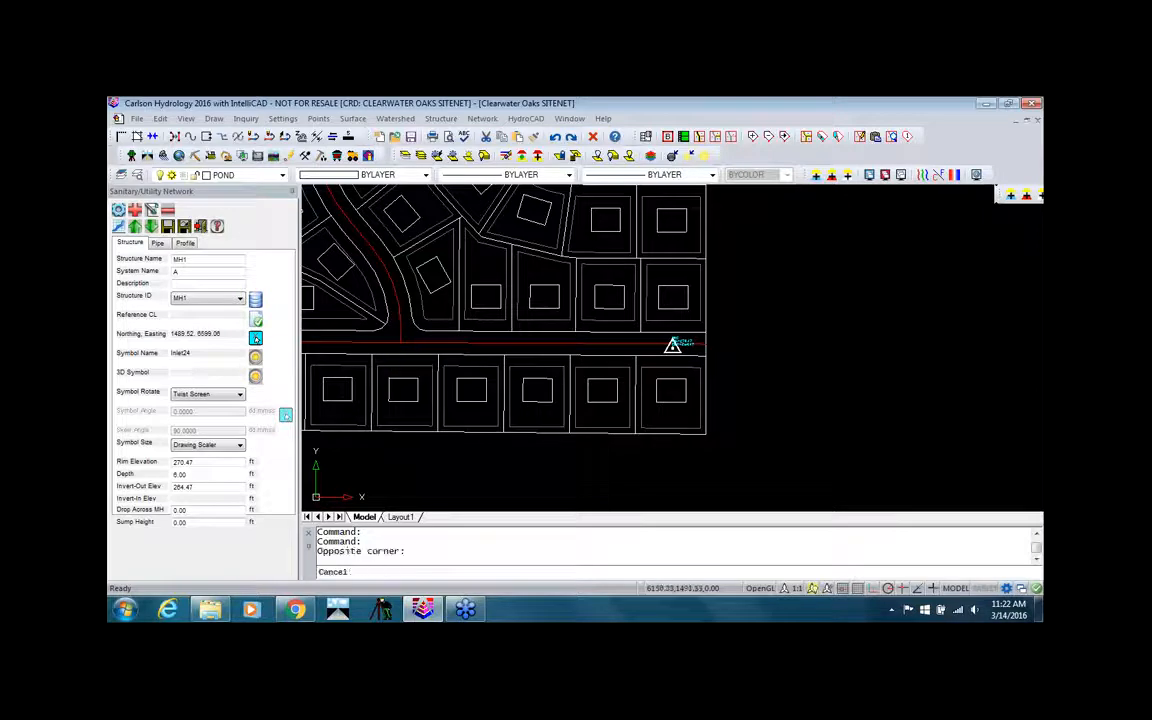
Add a structure on the southern road at the side-road intersection, about northing 1491, easting 6117, and give it the INLET24 symbol.
click(135, 210)
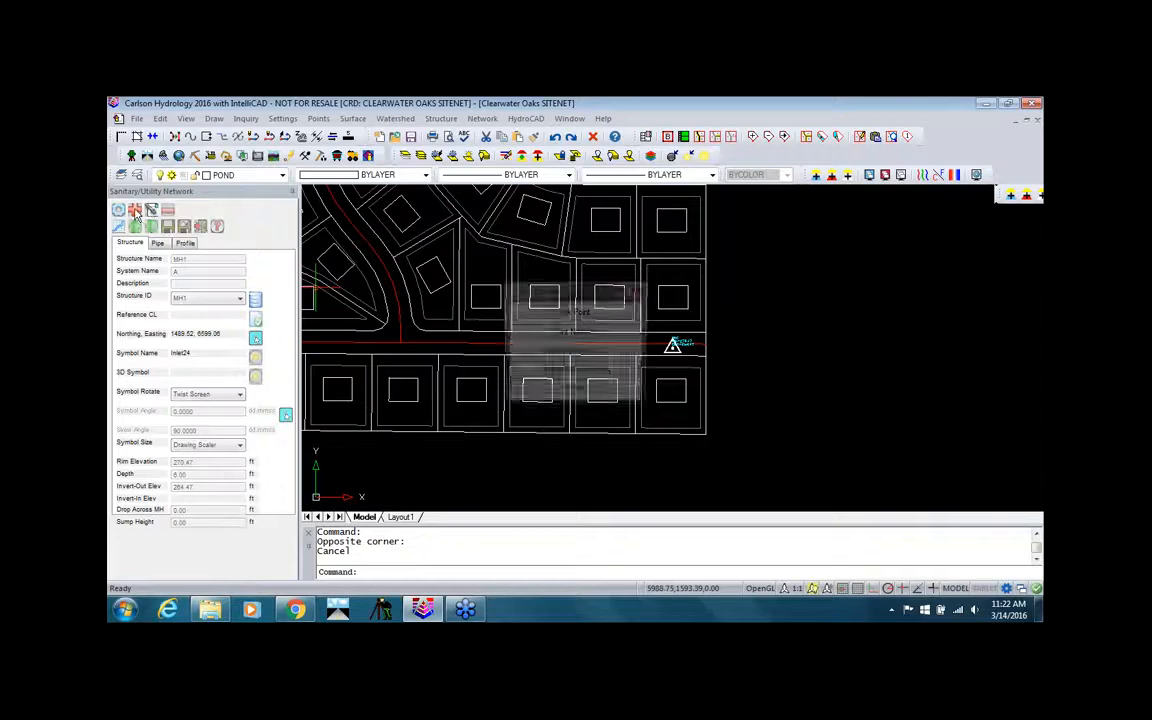
click(538, 312)
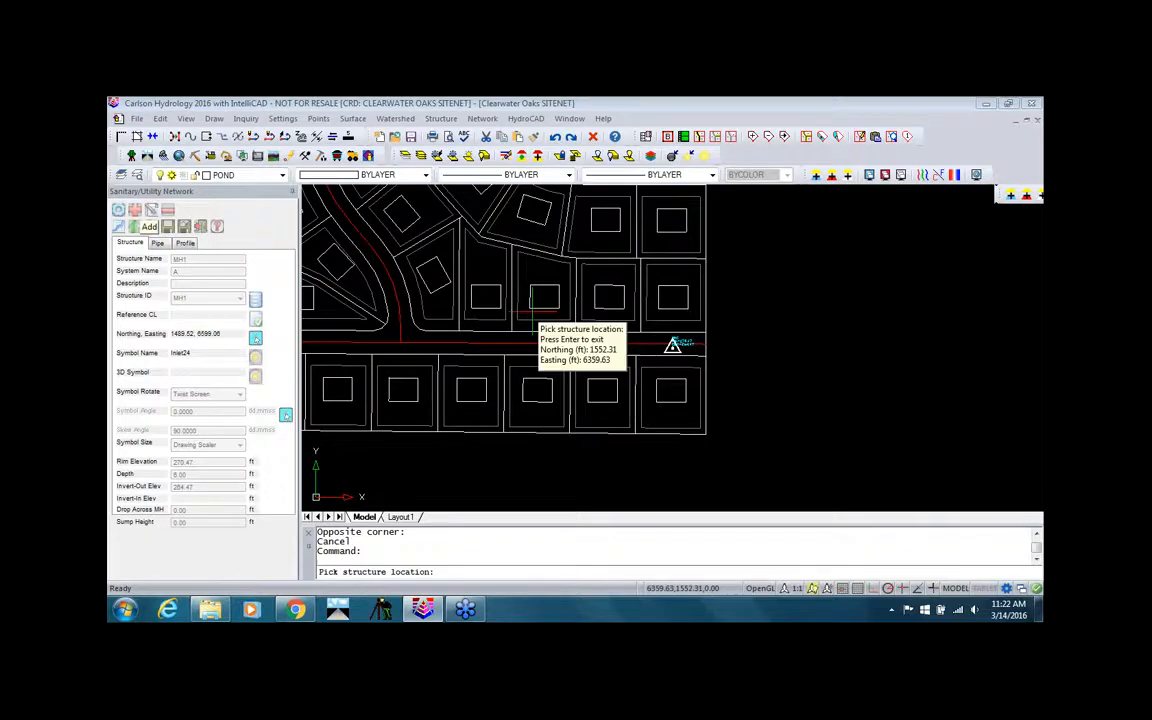
click(388, 345)
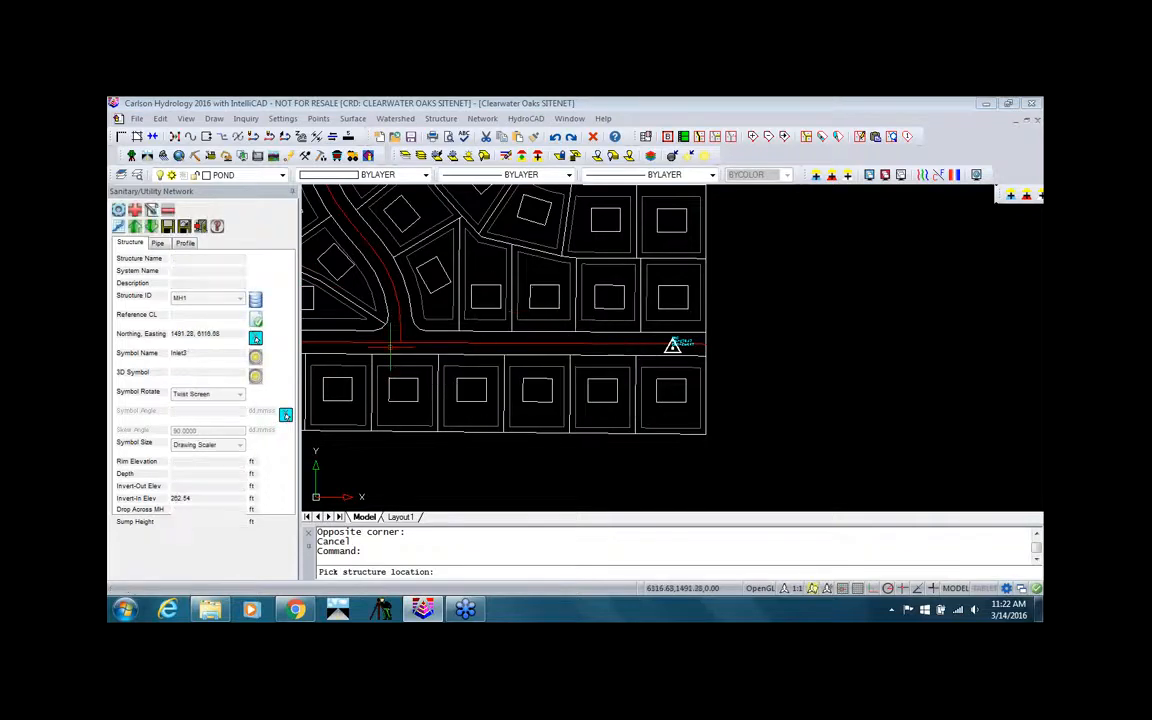
click(261, 369)
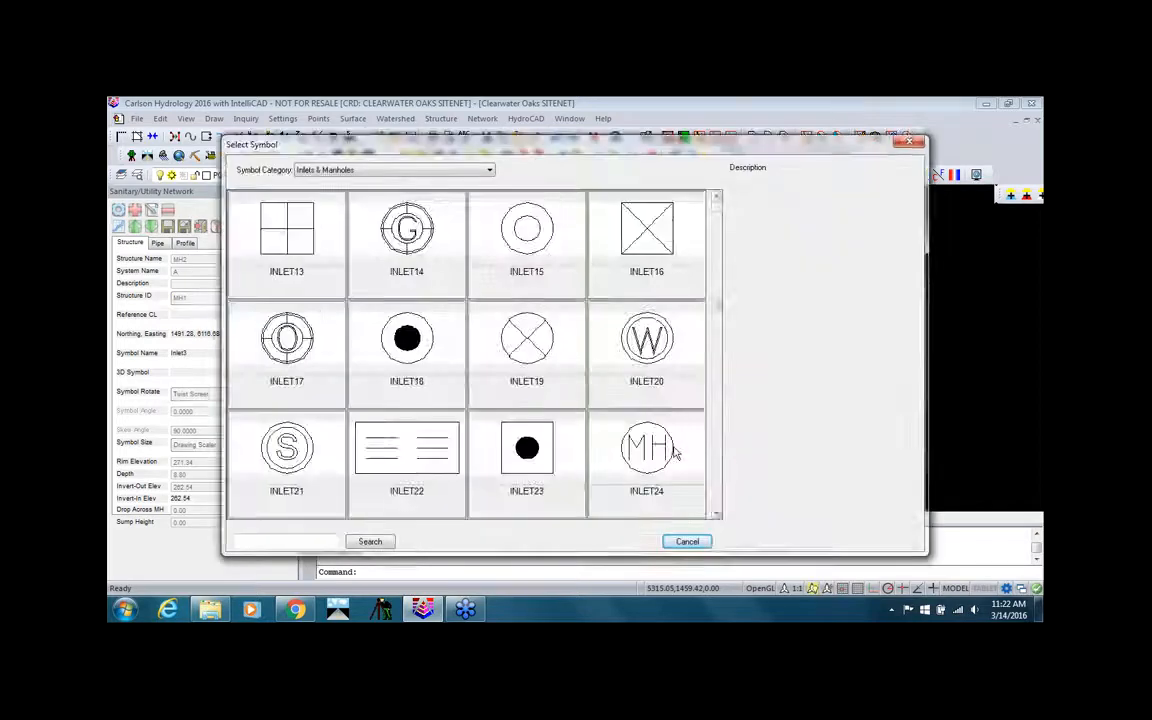
click(673, 448)
Set the pipe between MH1 and MH2 to PVC material with an 8-inch size.
middle_drag(458, 456, 534, 471)
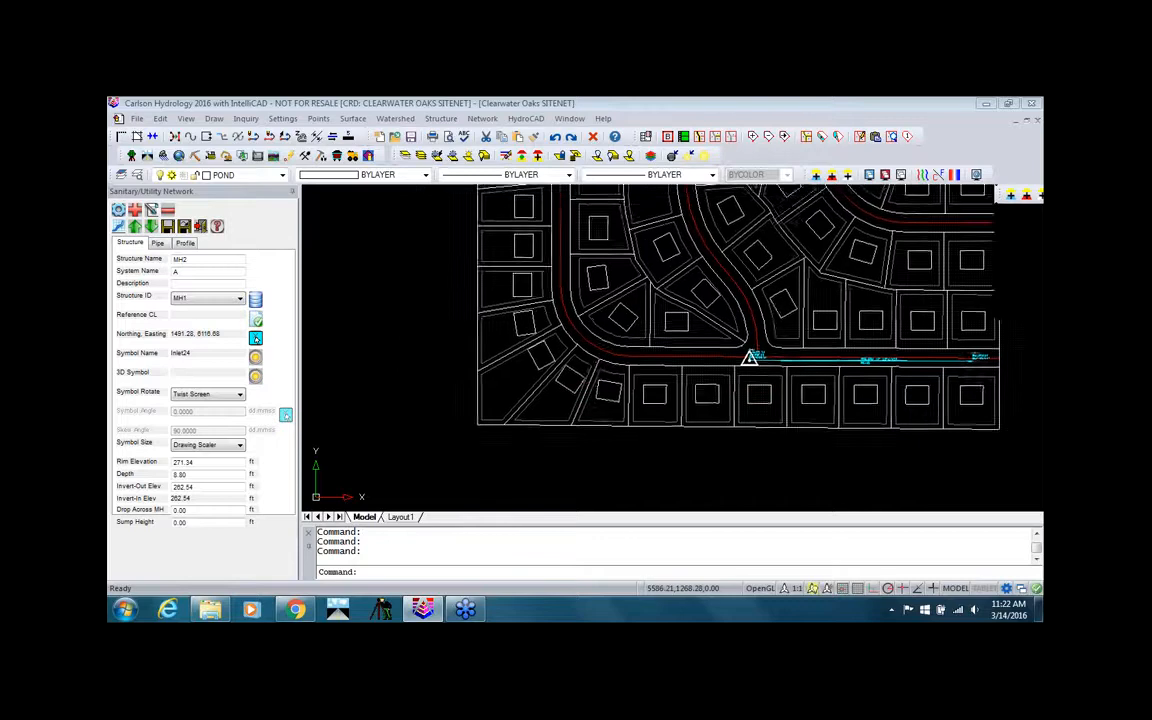
scroll(832, 328, up, 5)
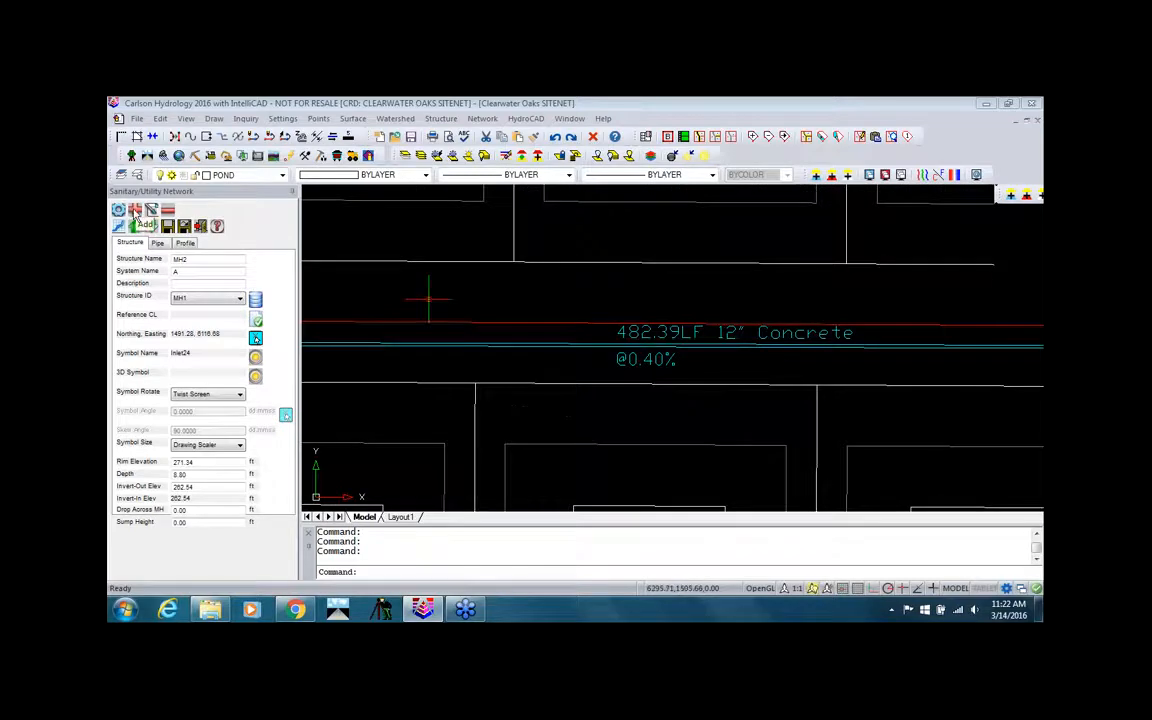
click(155, 243)
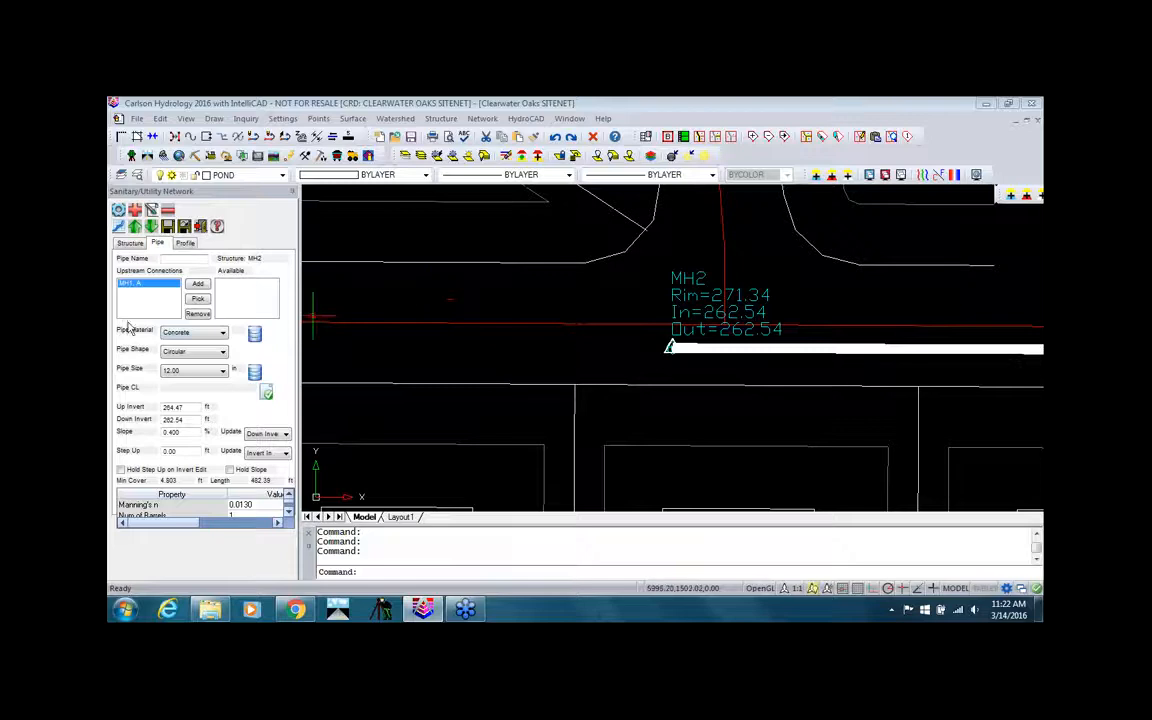
click(222, 334)
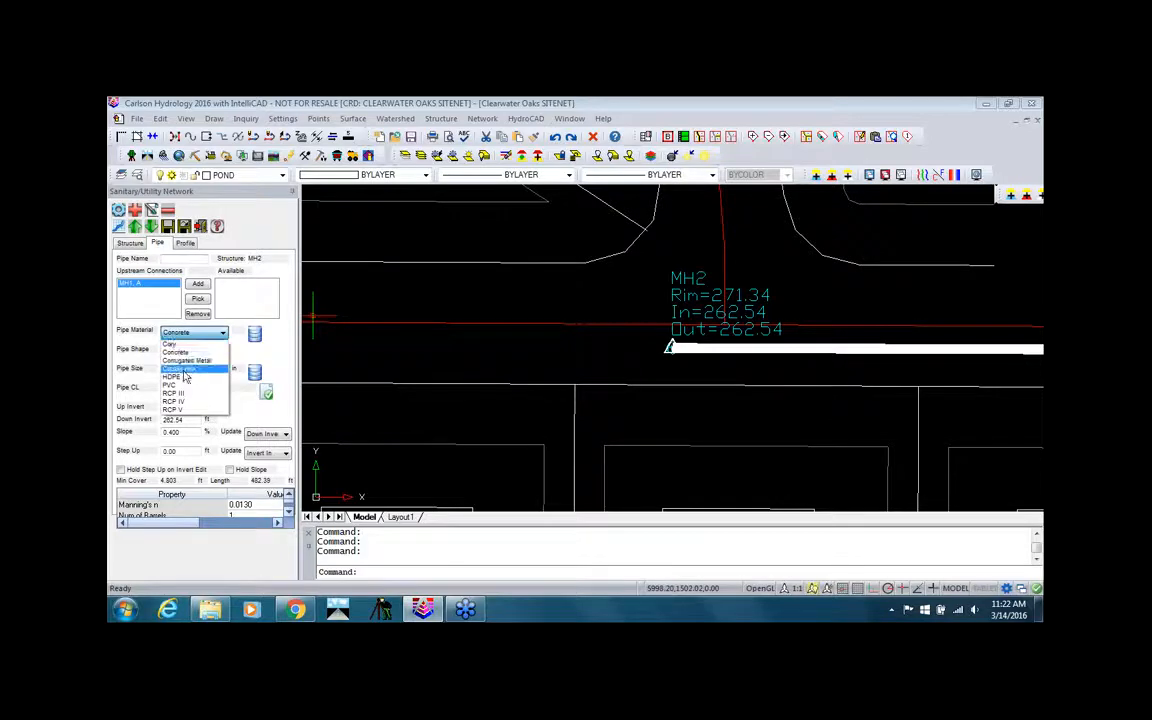
click(180, 372)
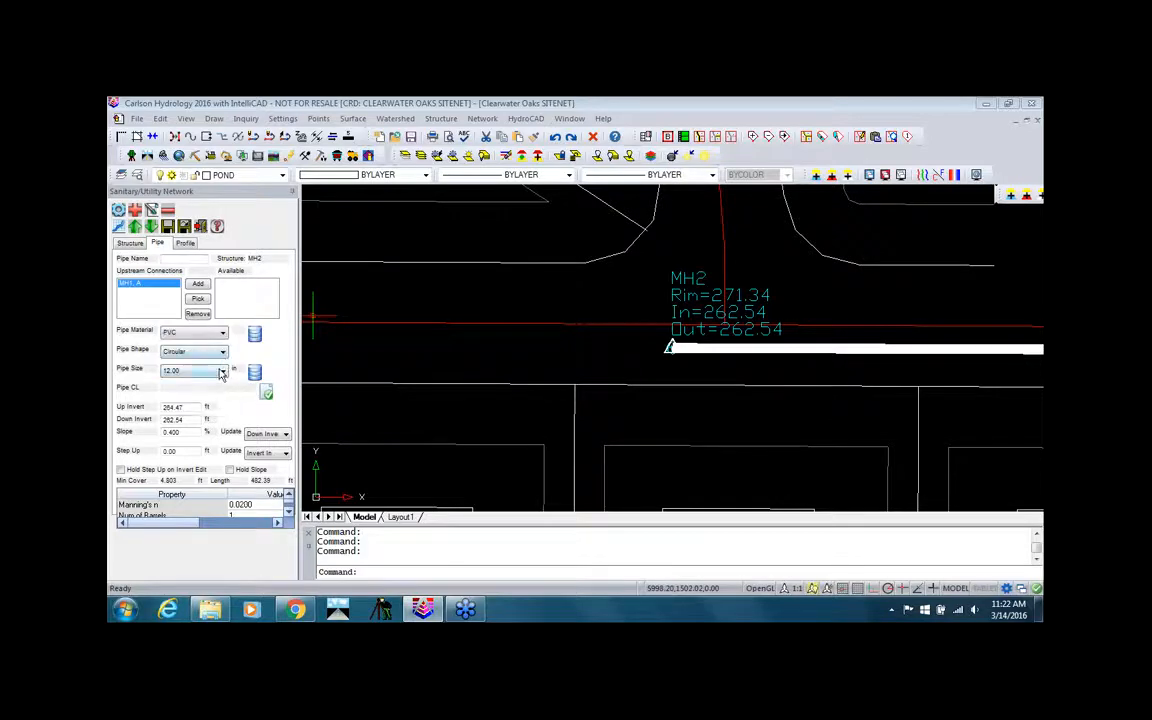
click(222, 371)
click(176, 405)
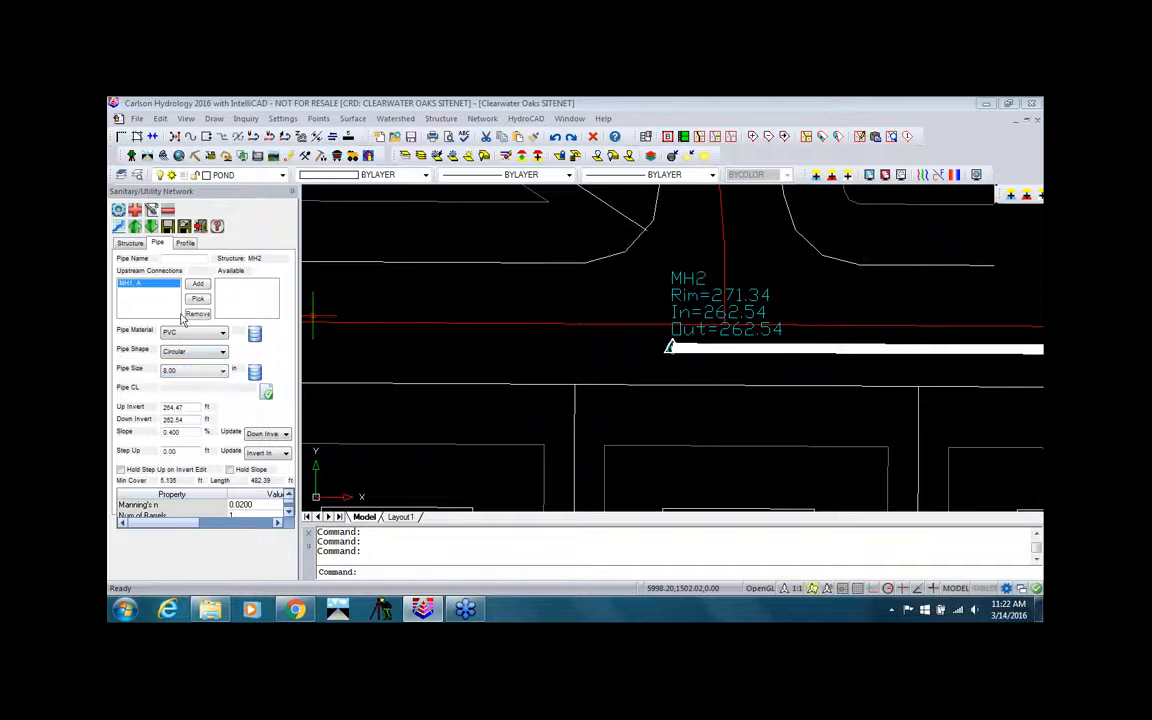
click(135, 244)
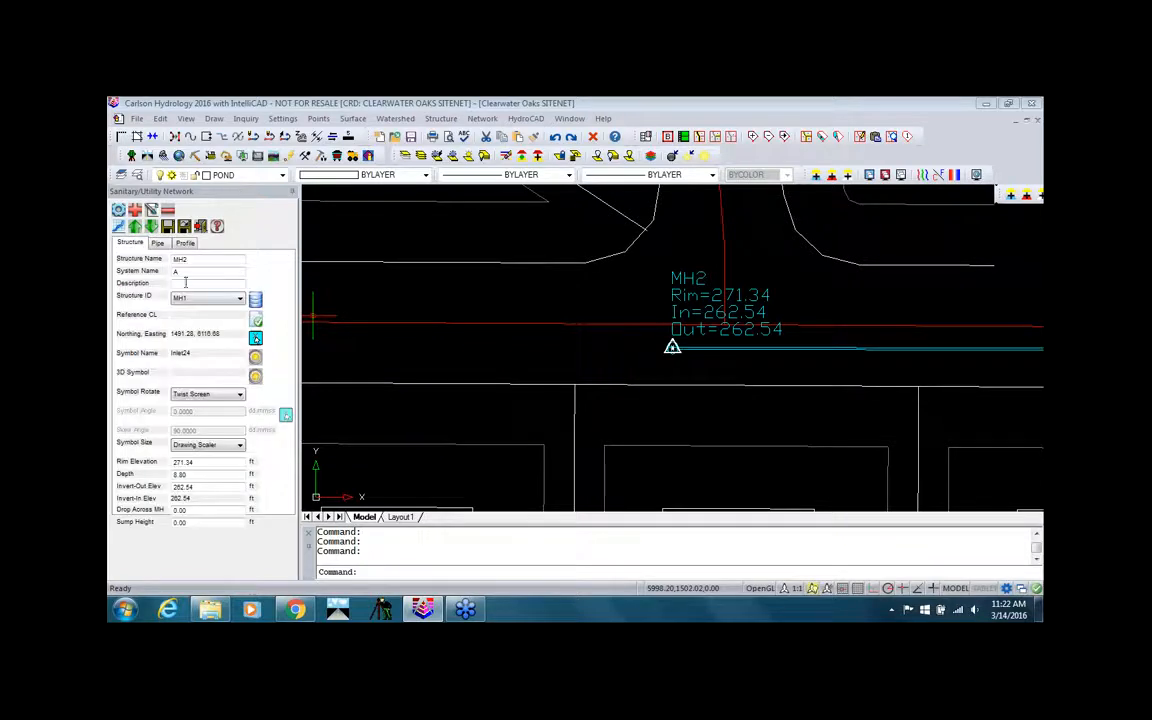
Add a structure west of MH2 where the southern road's curve begins, at about northing 1497, easting 5818.
scroll(645, 340, down, 3)
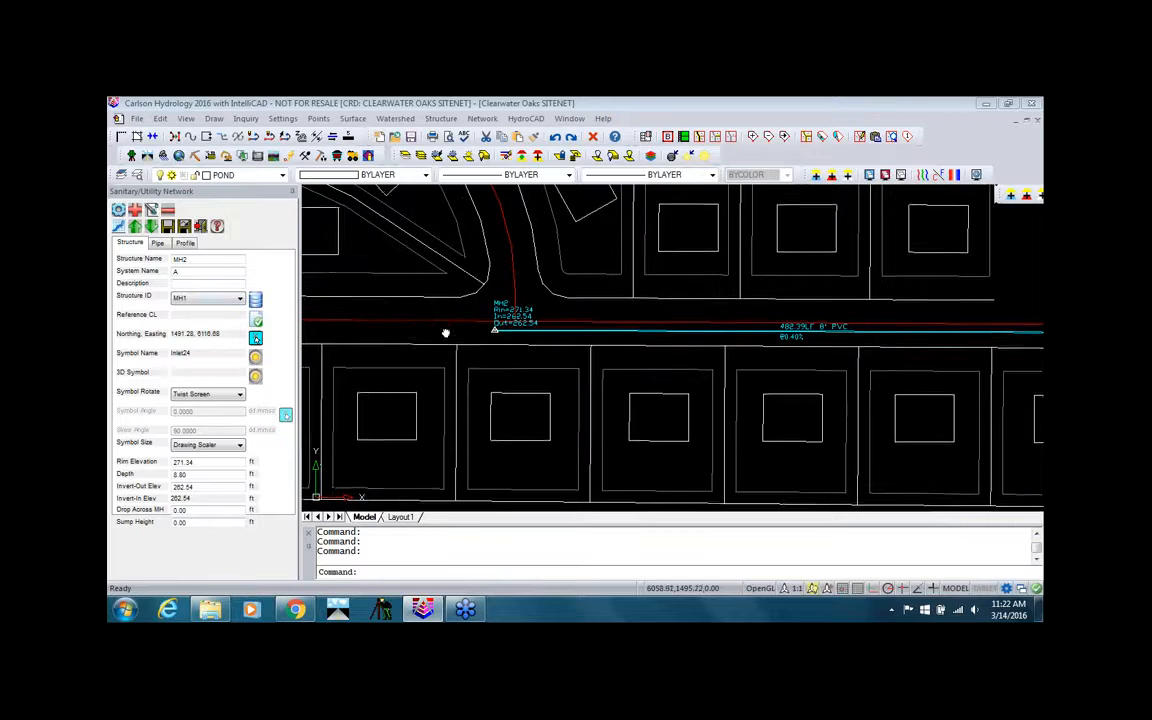
mouse_move(950, 368)
middle_down()
mouse_move(669, 381)
mouse_move(855, 387)
middle_up()
middle_drag(435, 360, 594, 365)
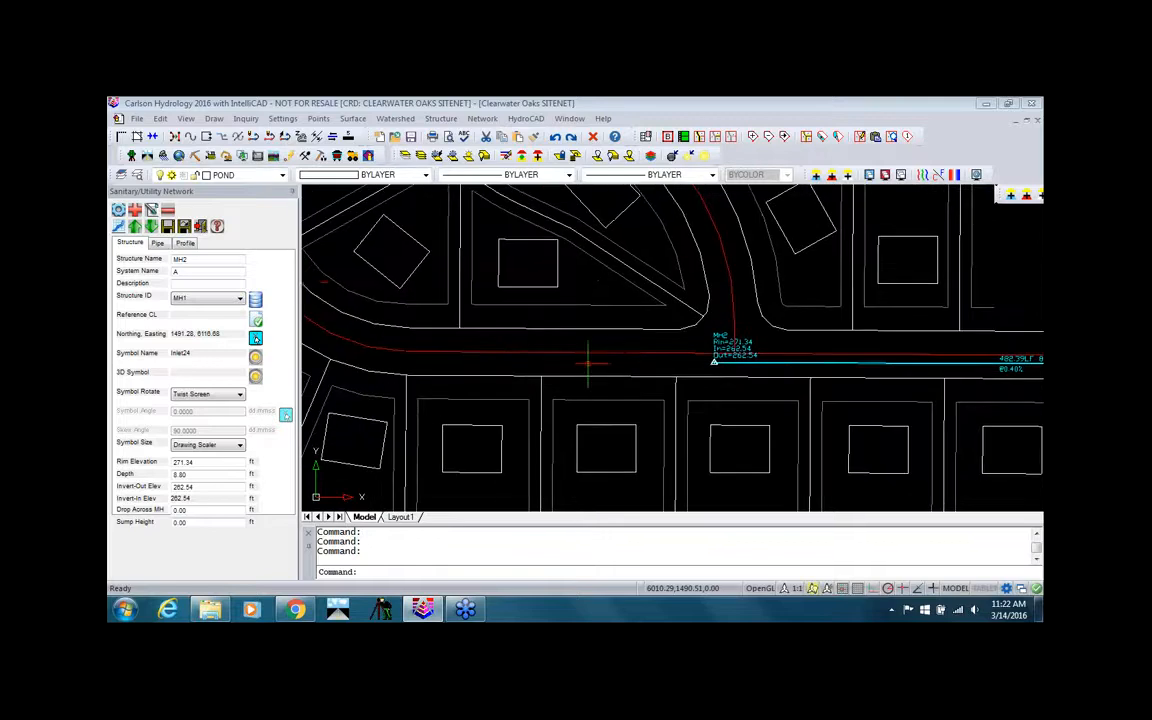
click(135, 215)
click(571, 311)
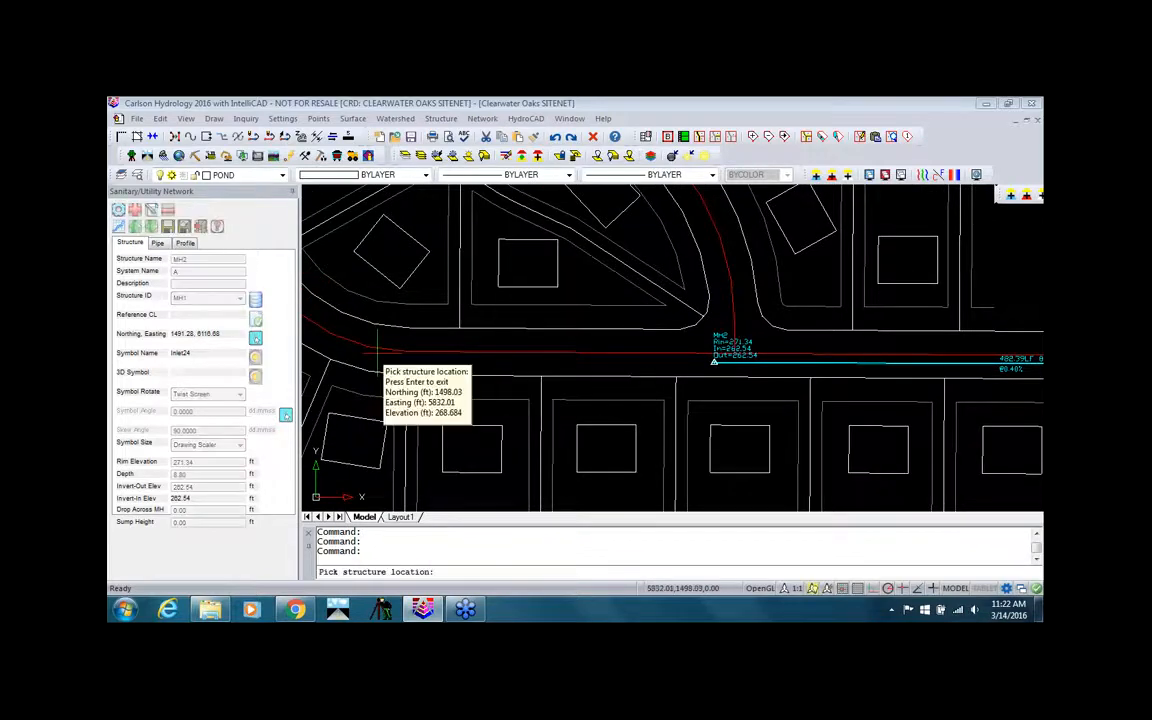
click(358, 359)
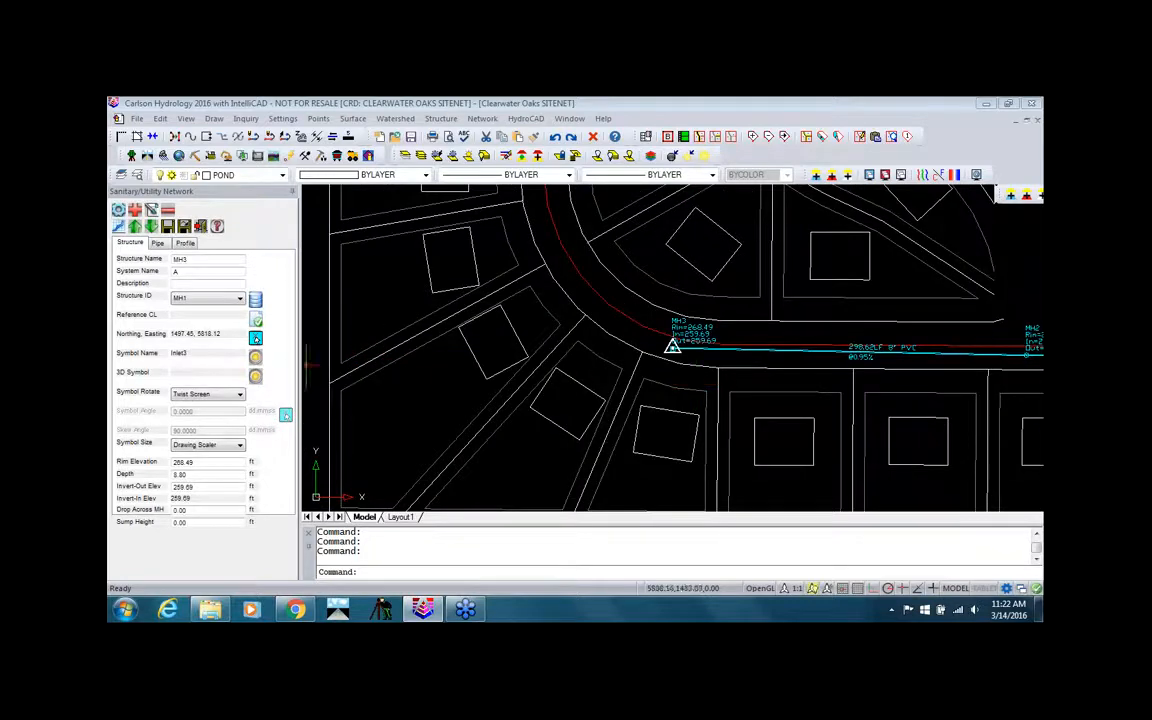
Add a structure at the northern end of the road curve beyond MH3, at about northing 1636, easting 5702.
middle_drag(502, 288, 521, 352)
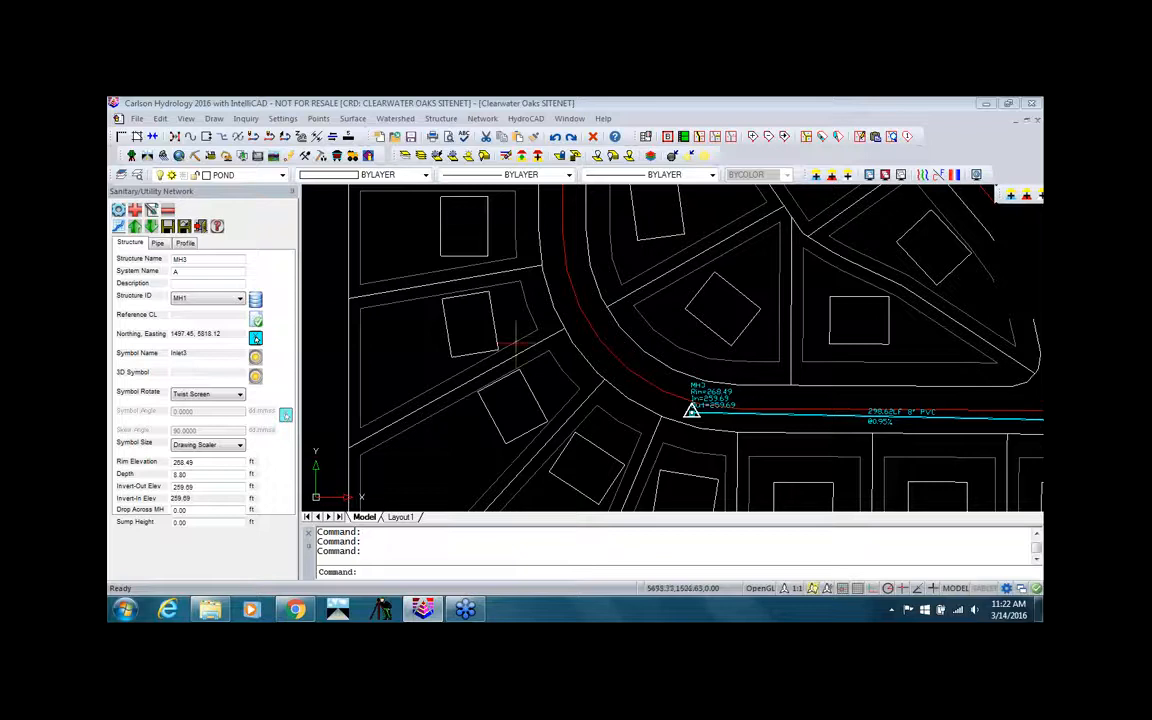
click(134, 210)
click(571, 311)
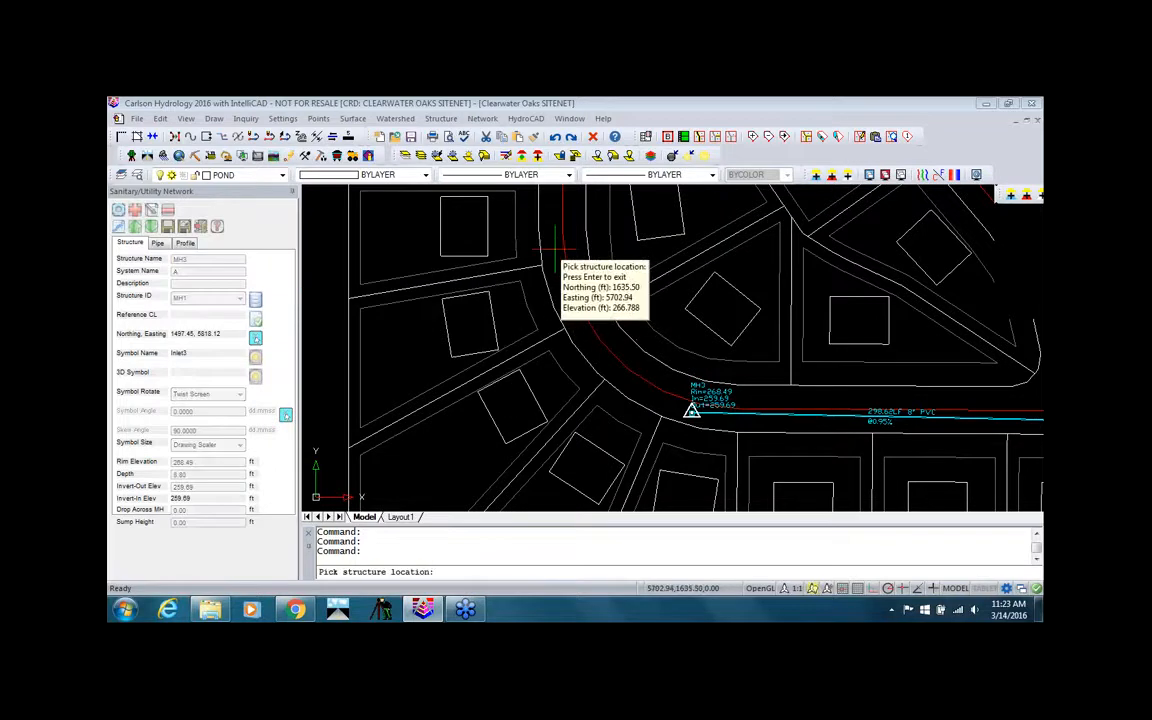
click(555, 246)
key(Return)
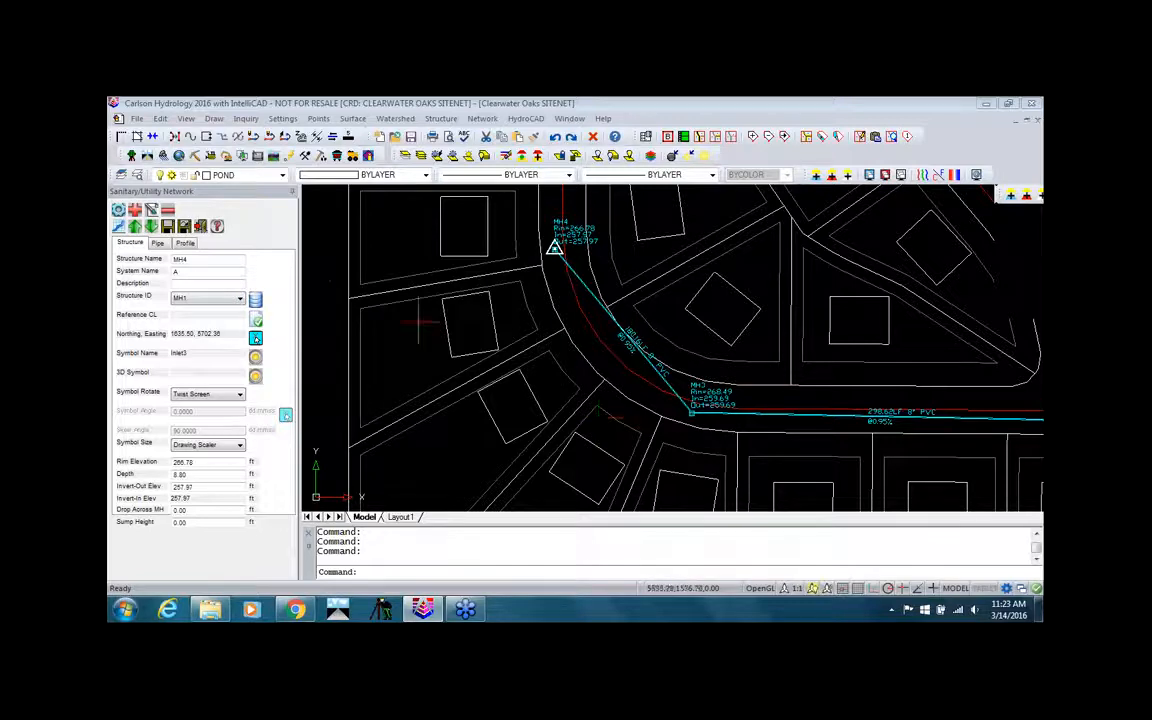
Save the sewer network and exit the network editor.
click(169, 228)
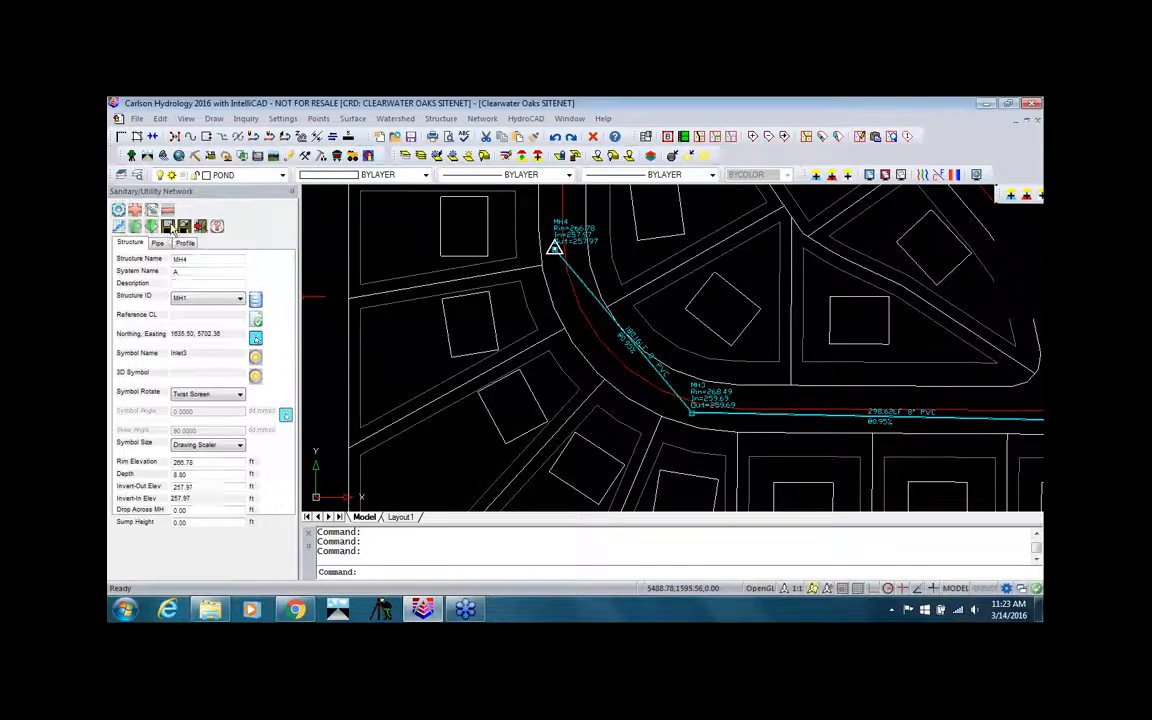
click(200, 227)
Move manhole MH3 in plan view about 17 ft west-northwest, further into the curve of the southern road.
scroll(200, 226, down, 1)
middle_drag(1004, 409, 575, 360)
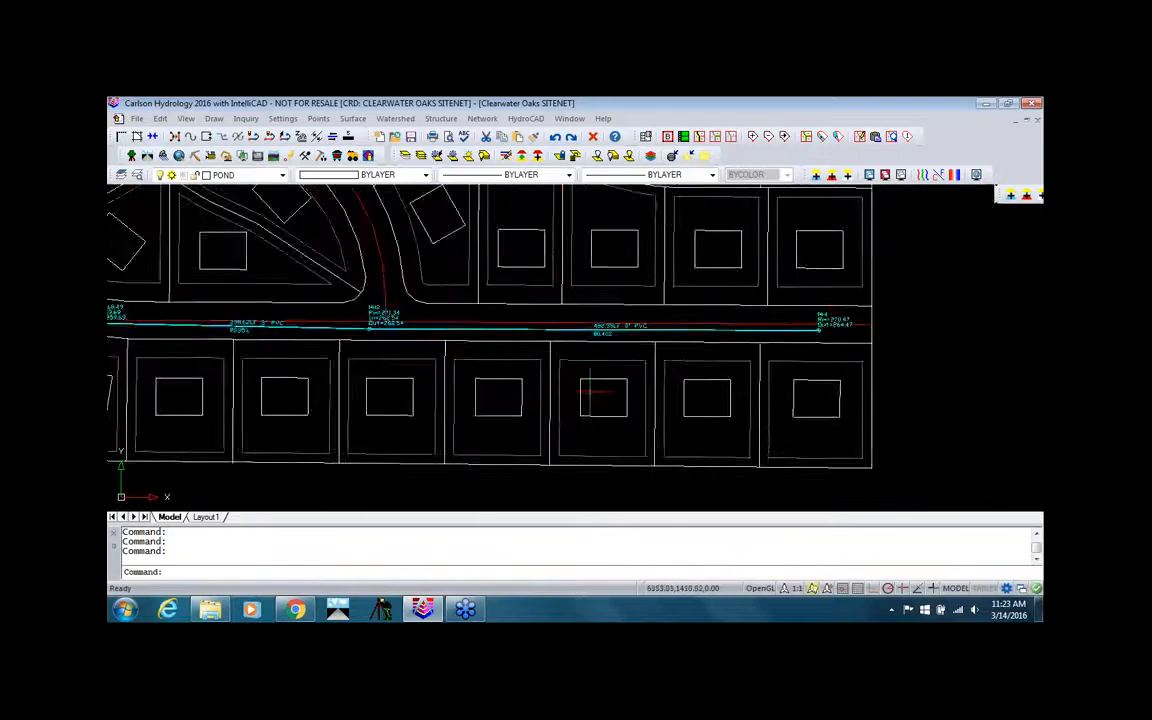
scroll(362, 328, down, 4)
middle_drag(260, 337, 359, 342)
scroll(373, 329, up, 3)
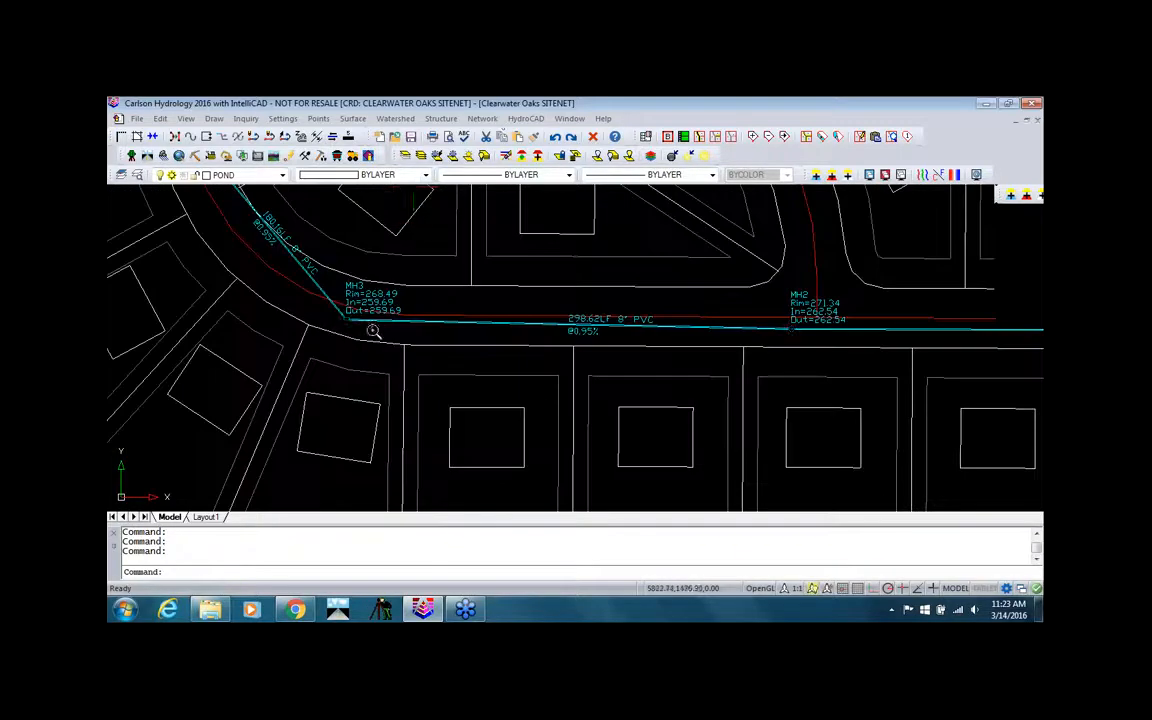
click(490, 119)
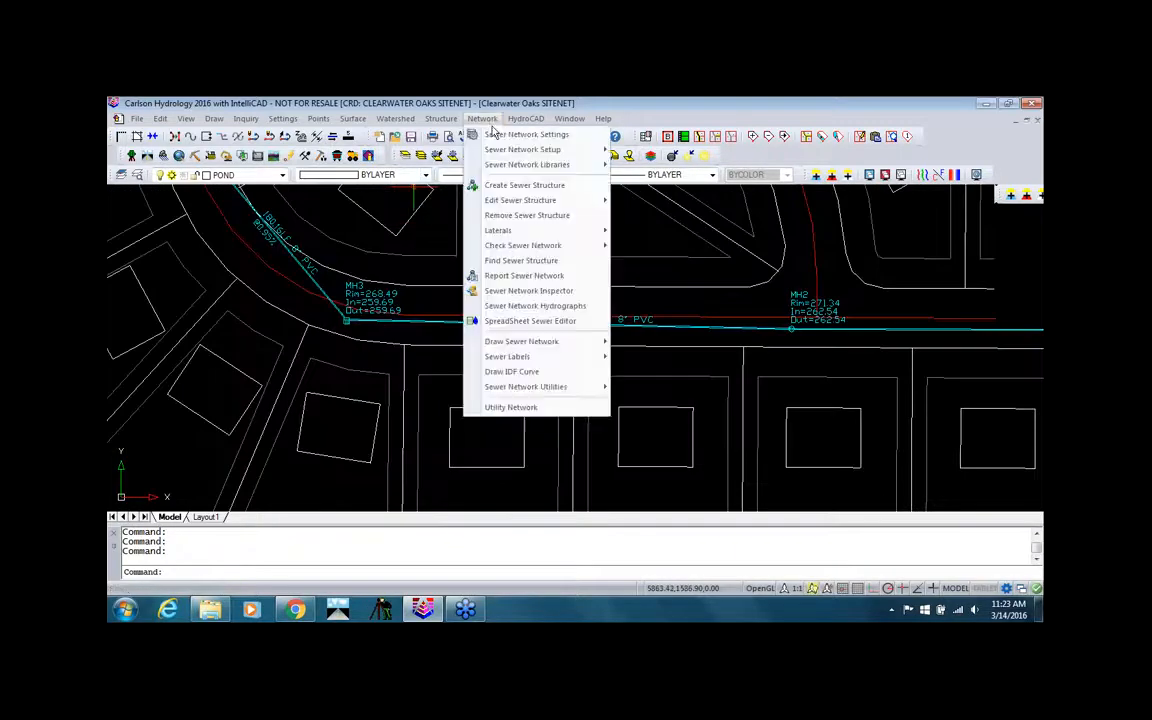
mouse_move(521, 207)
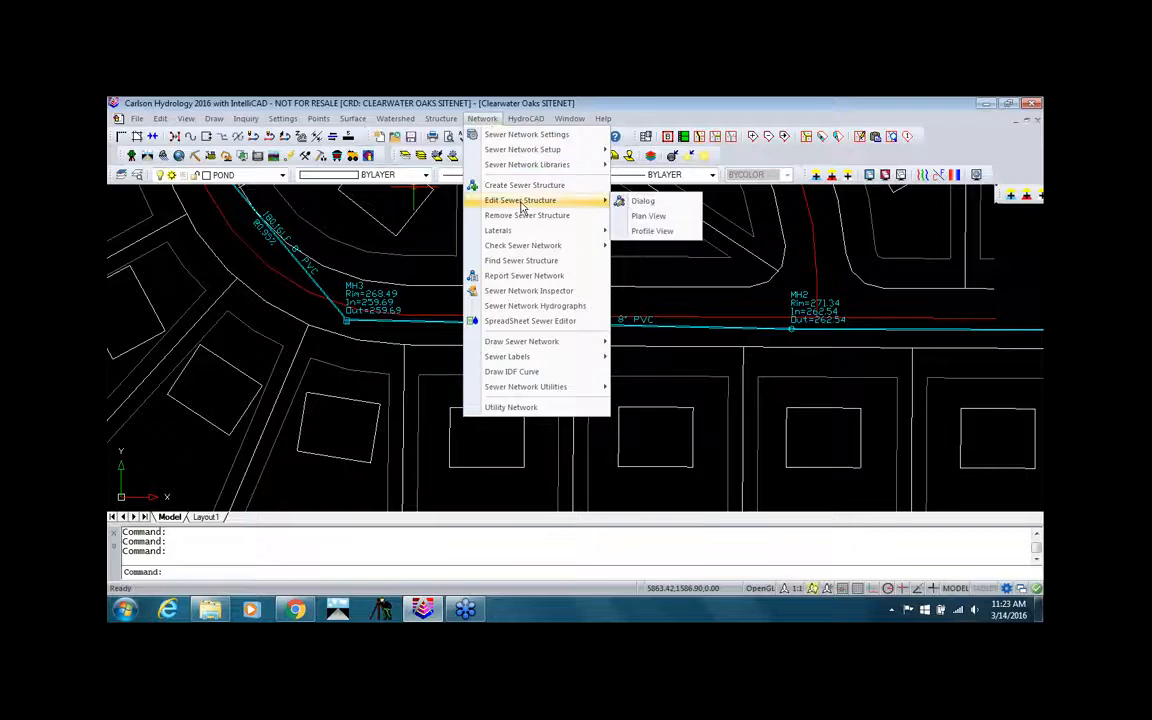
click(643, 216)
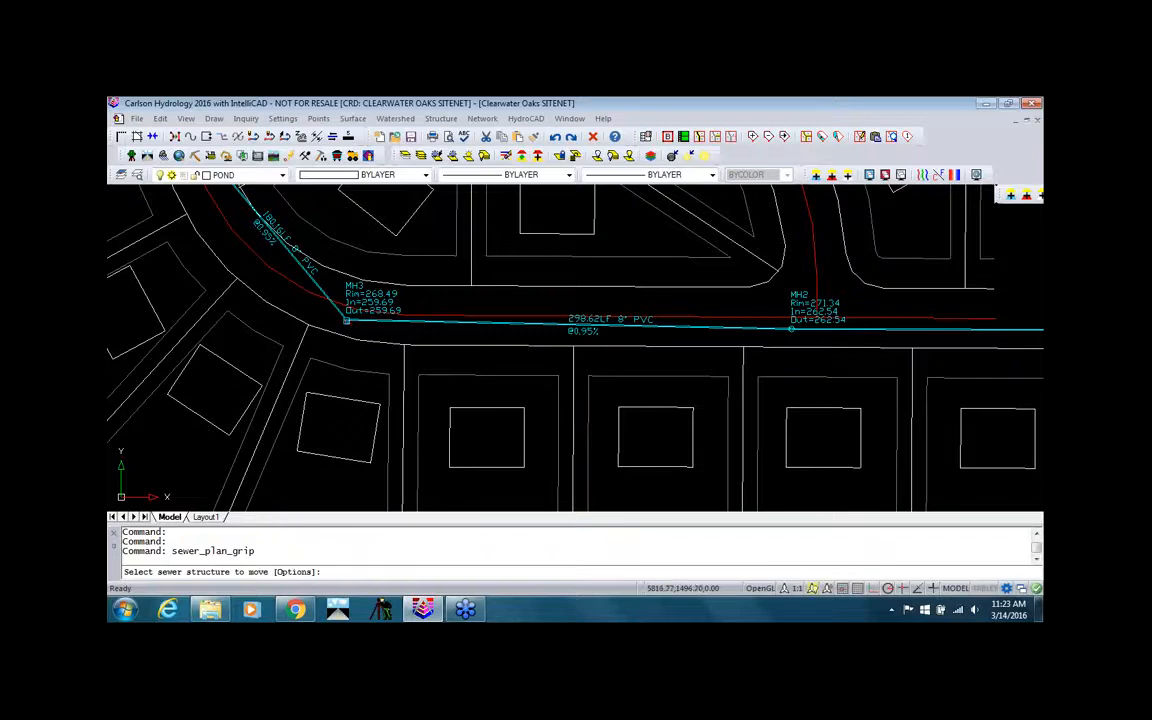
click(346, 320)
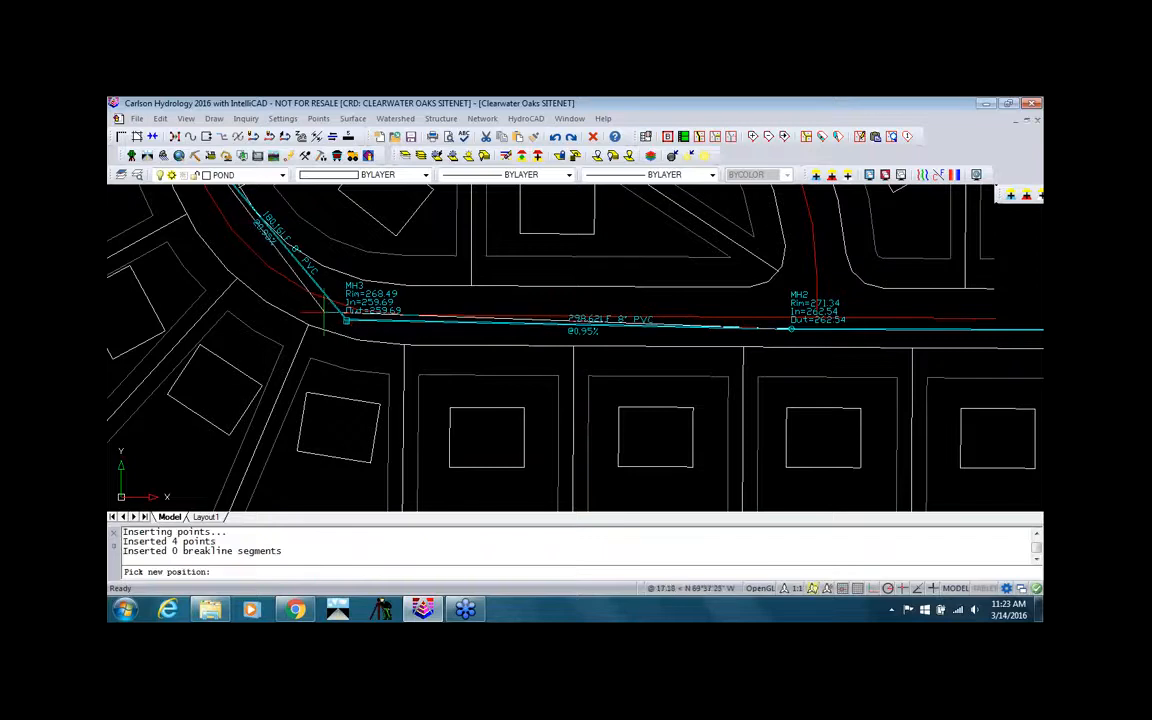
click(321, 314)
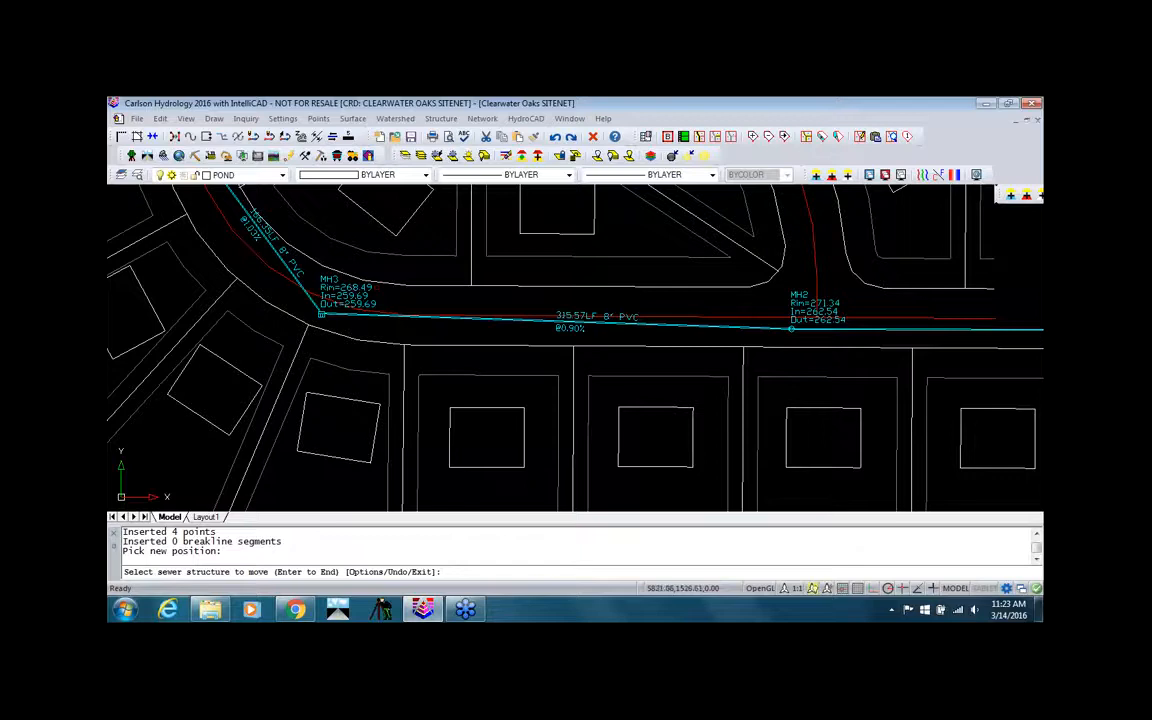
middle_drag(278, 213, 308, 253)
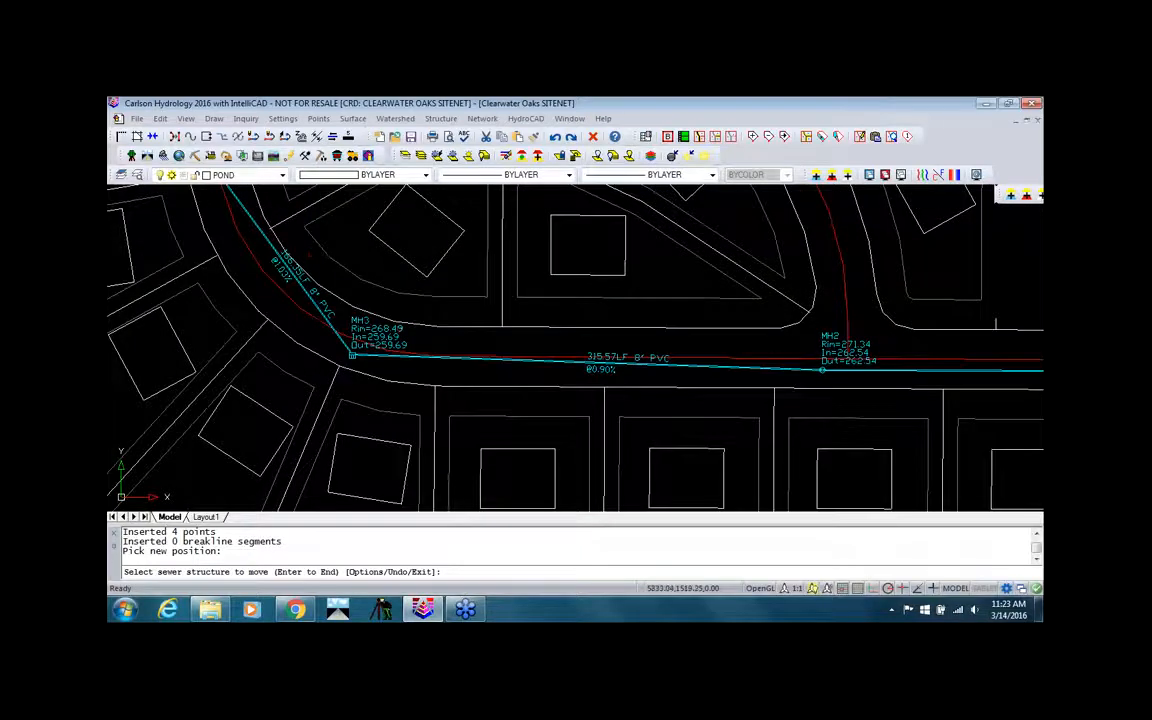
key(Return)
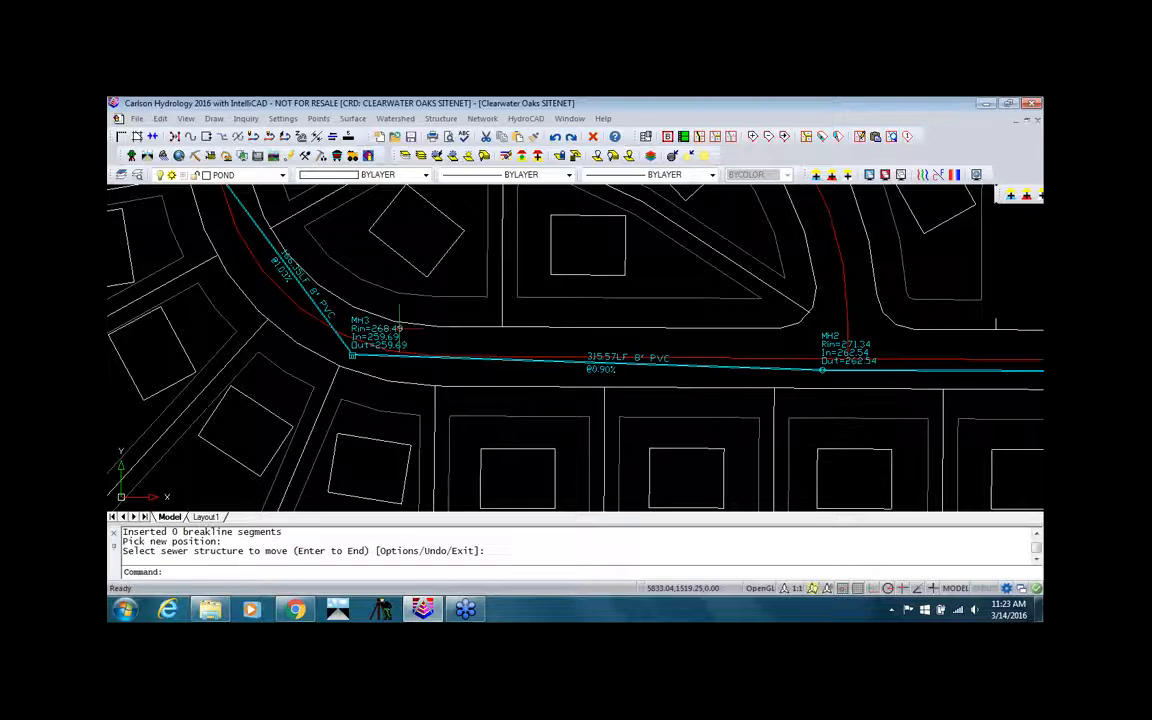
Set up a sewer network profile from MH1 to MH4 with Eg.tin as existing ground and Roadways.tin as design surface.
click(483, 119)
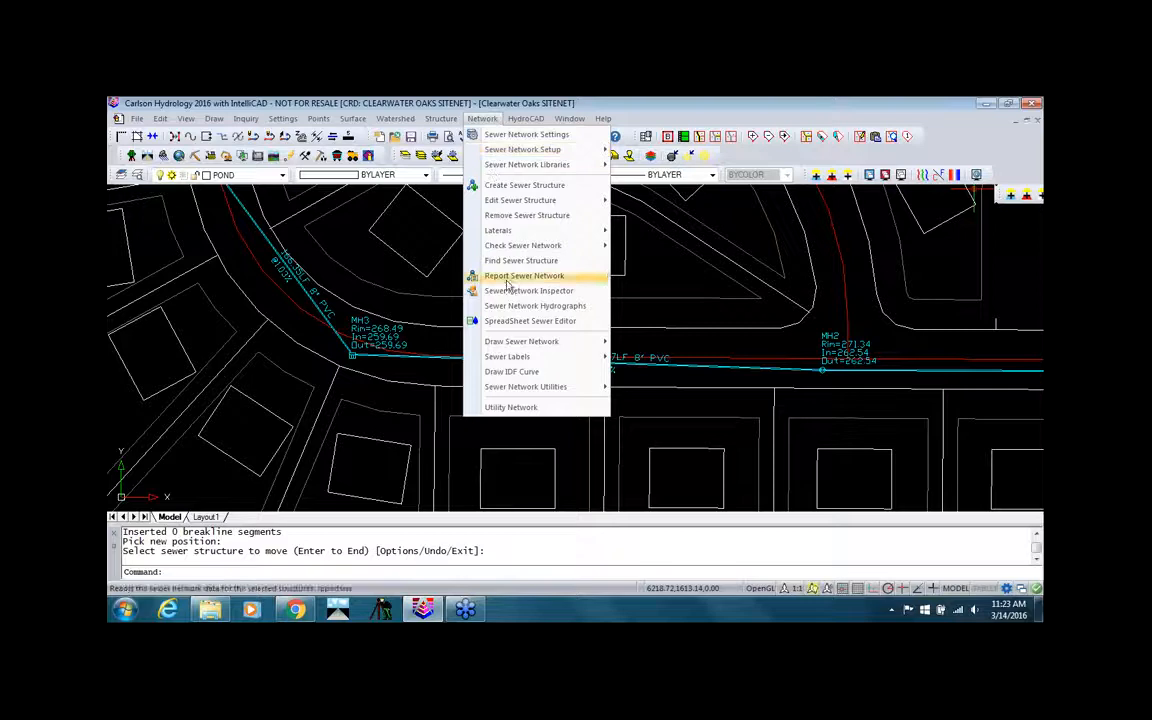
mouse_move(520, 343)
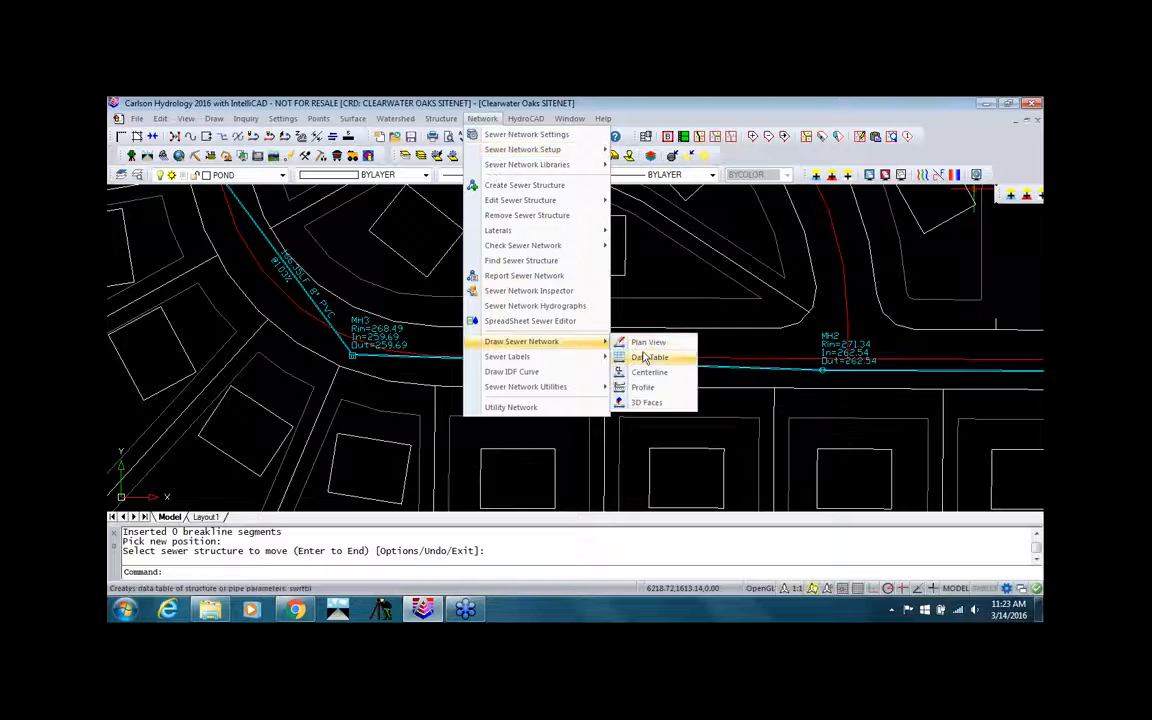
click(640, 387)
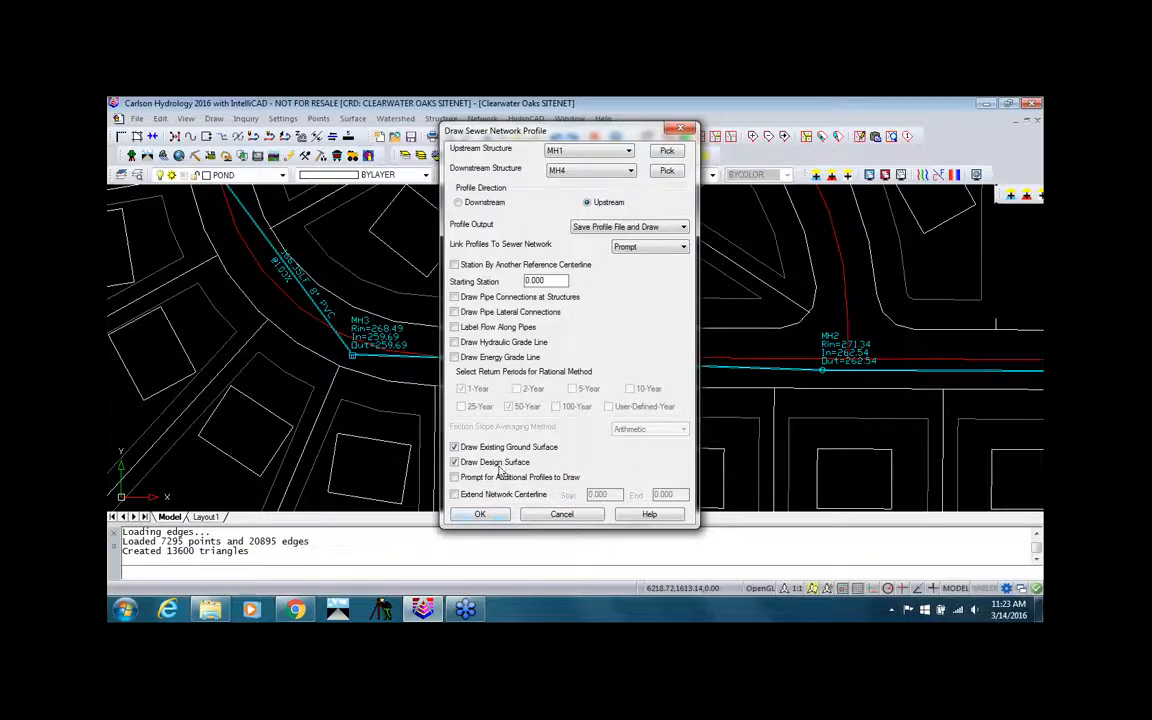
click(490, 516)
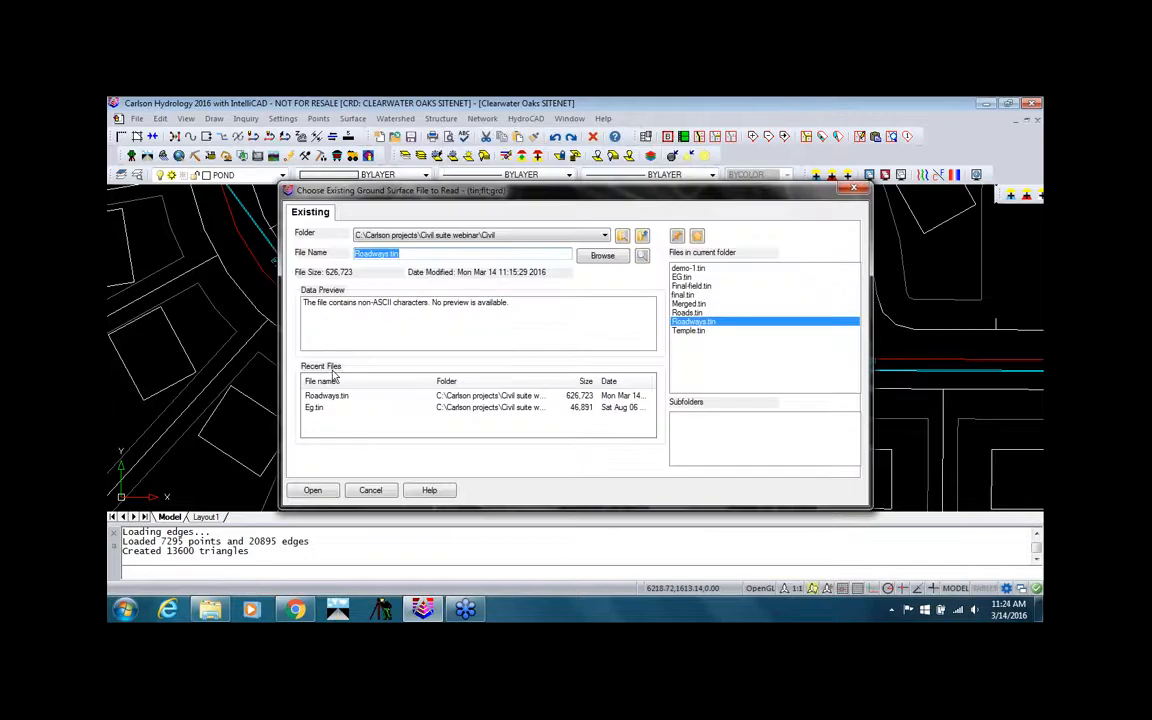
click(320, 409)
click(312, 489)
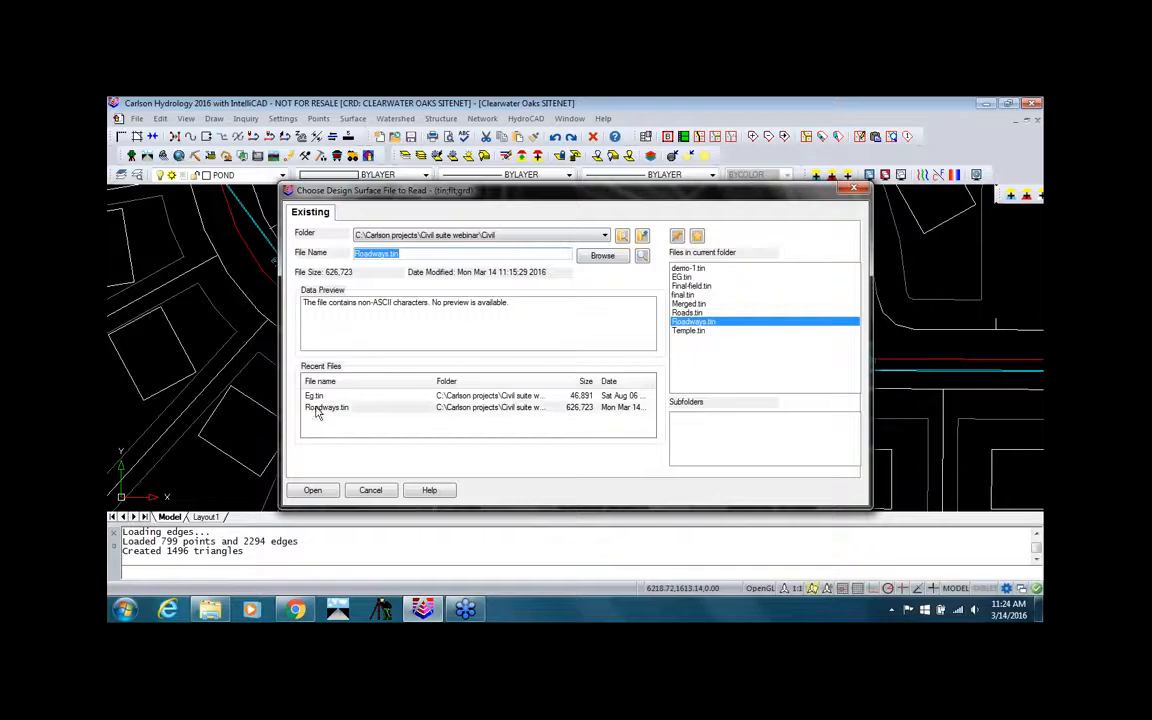
click(318, 408)
click(313, 490)
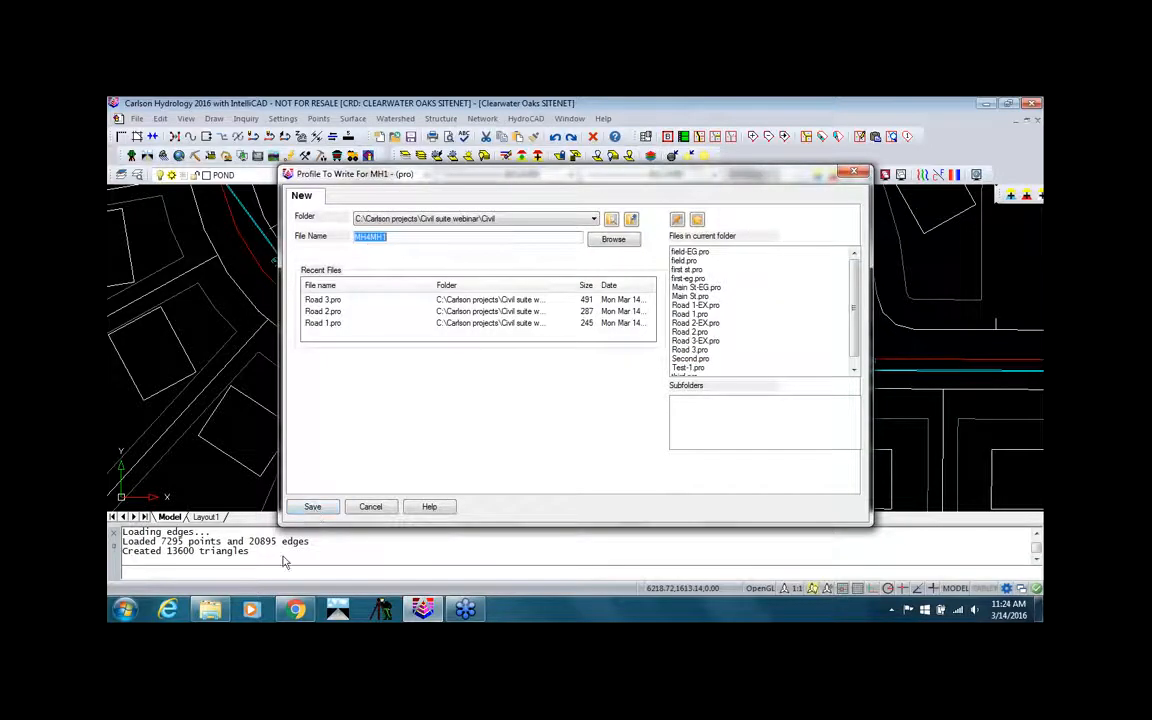
Save the profile as MH4MH1 and draw its grid below the site, covering stations 0 to 1000 and elevations 255 to 275.
click(313, 507)
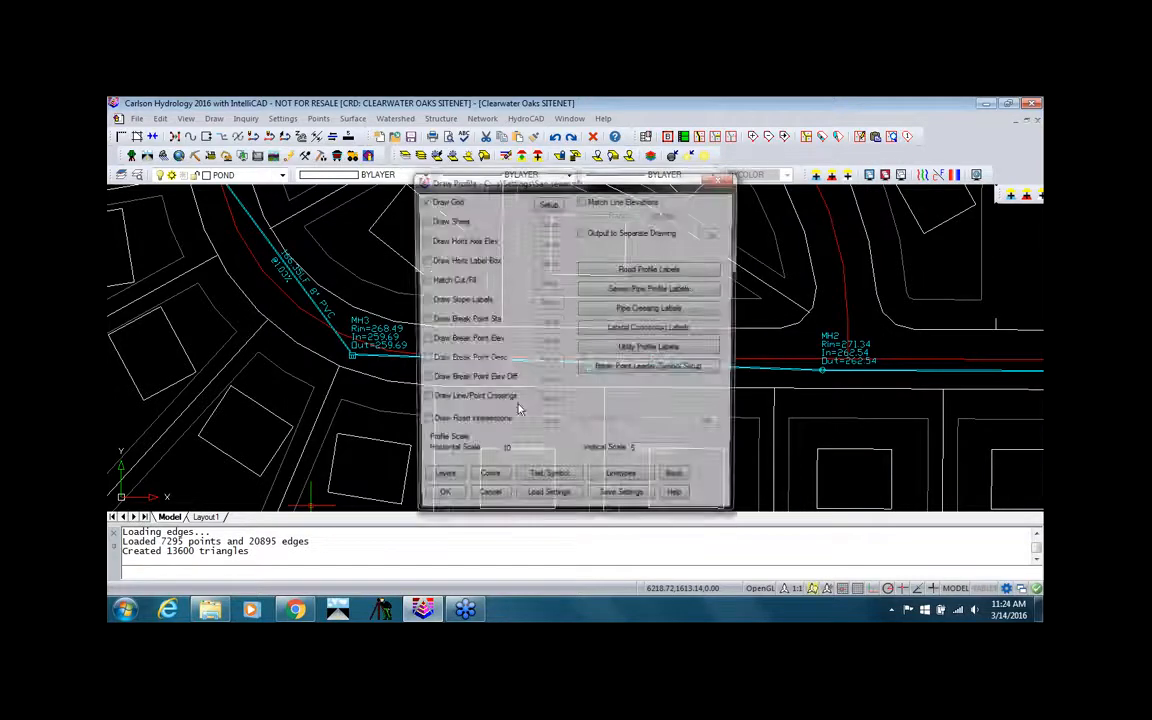
click(440, 501)
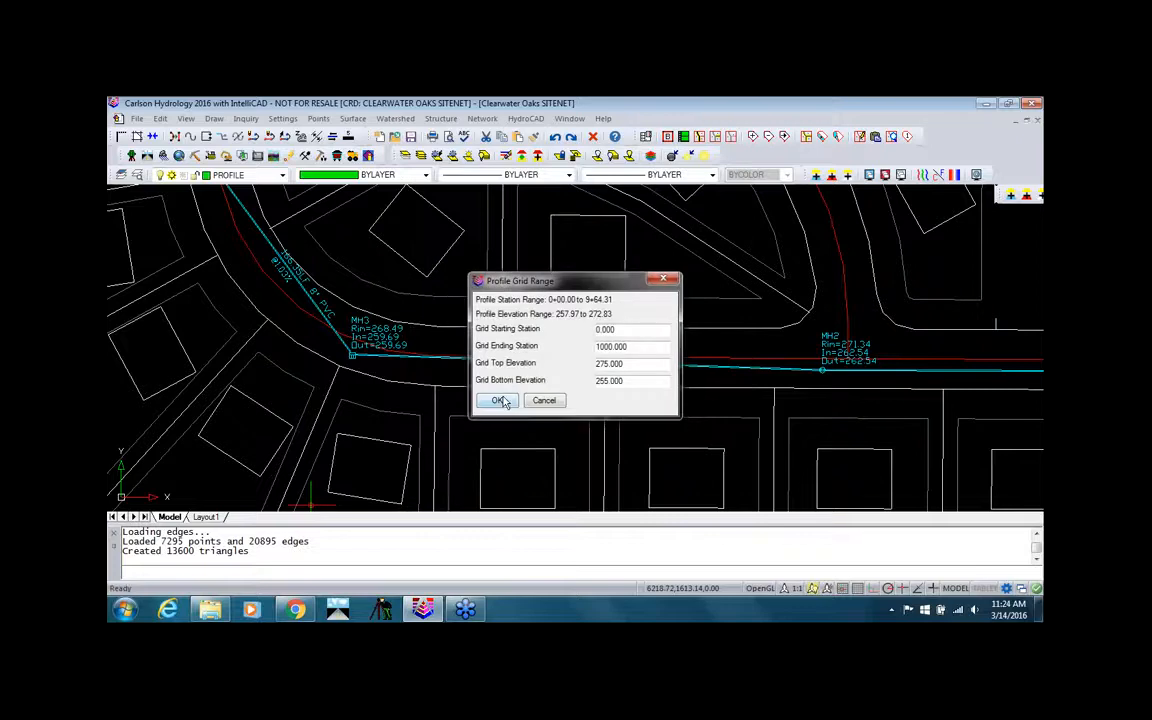
click(499, 399)
scroll(519, 395, down, 10)
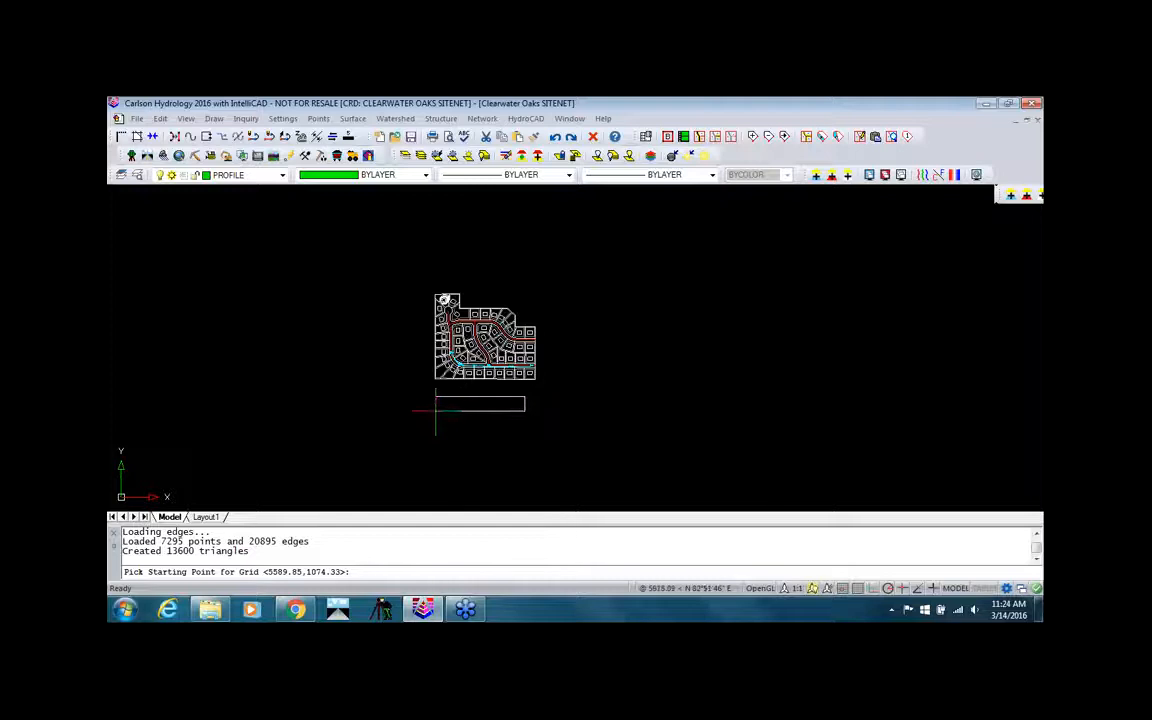
click(440, 415)
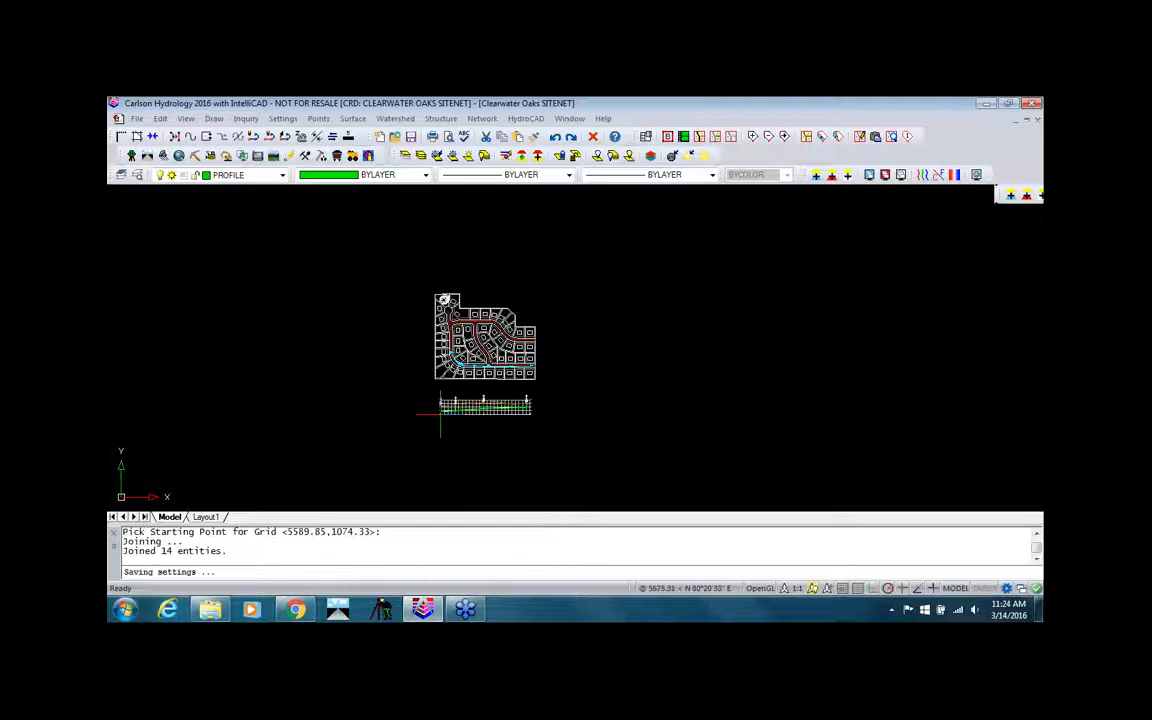
Examine the drawn sewer profile from MH1 back past MH2, including its surfaces, pipes and structure labels.
scroll(430, 372, up, 3)
scroll(455, 406, down, 2)
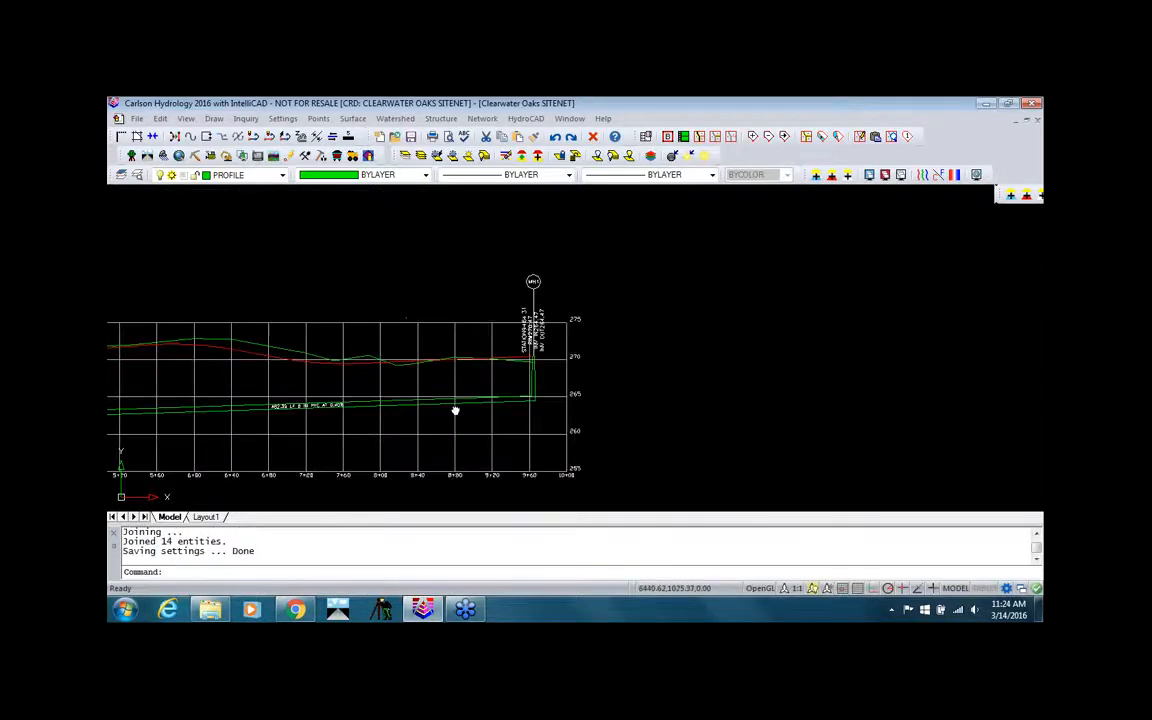
scroll(319, 408, up, 2)
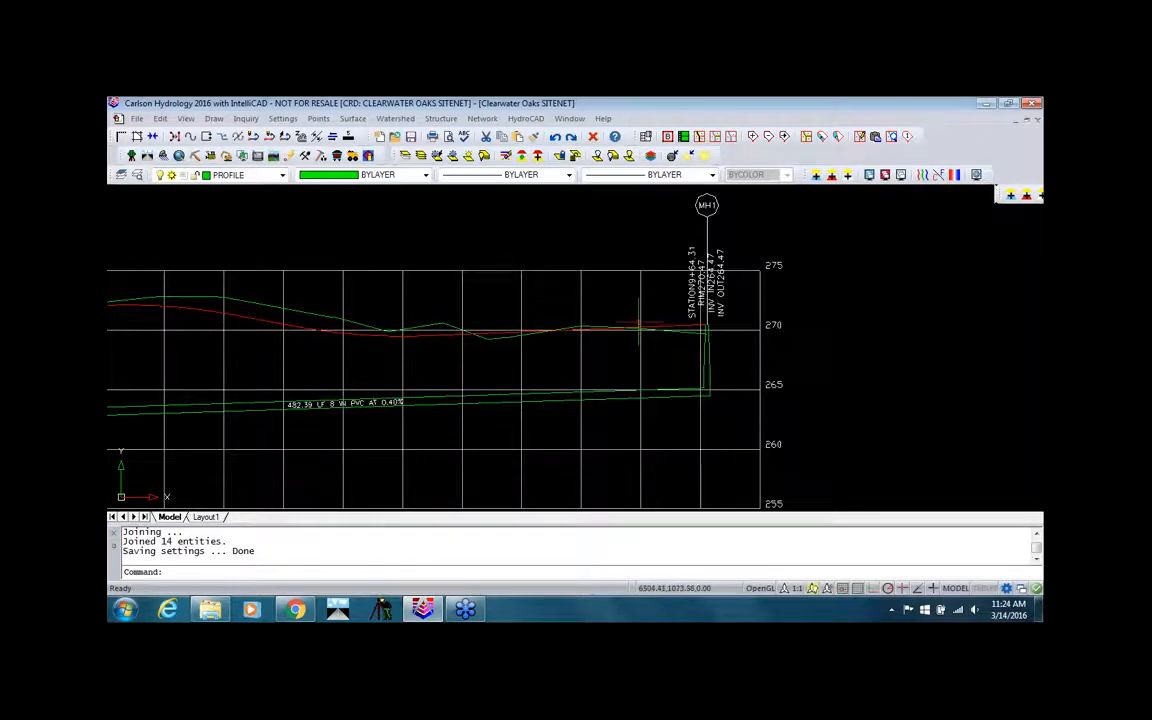
middle_drag(497, 391, 748, 398)
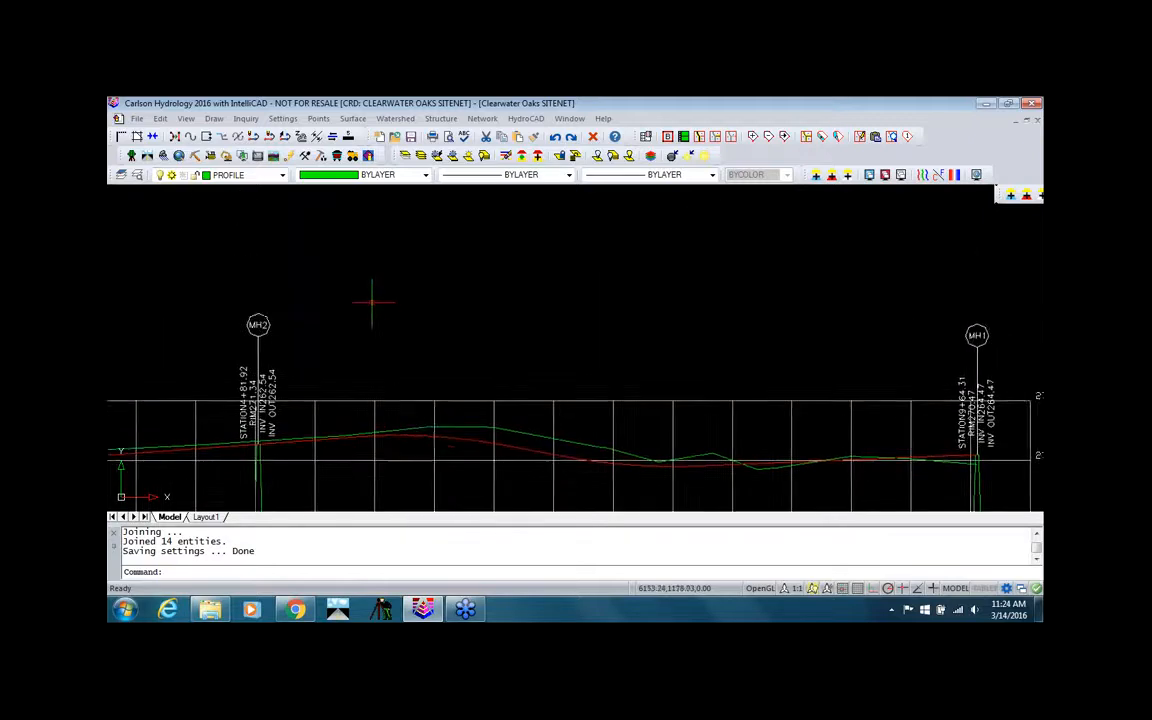
scroll(380, 303, down, 2)
middle_drag(385, 322, 548, 378)
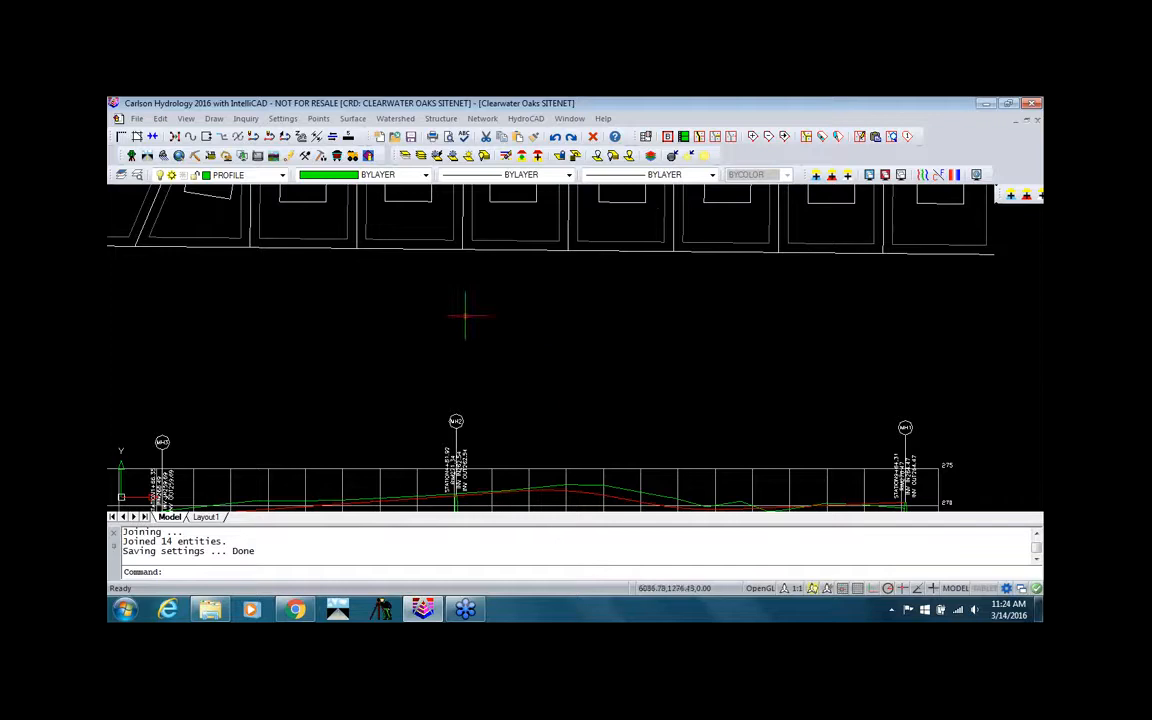
Move manhole MH2 in plan view about 34 ft east along the southern road.
middle_drag(465, 314, 511, 446)
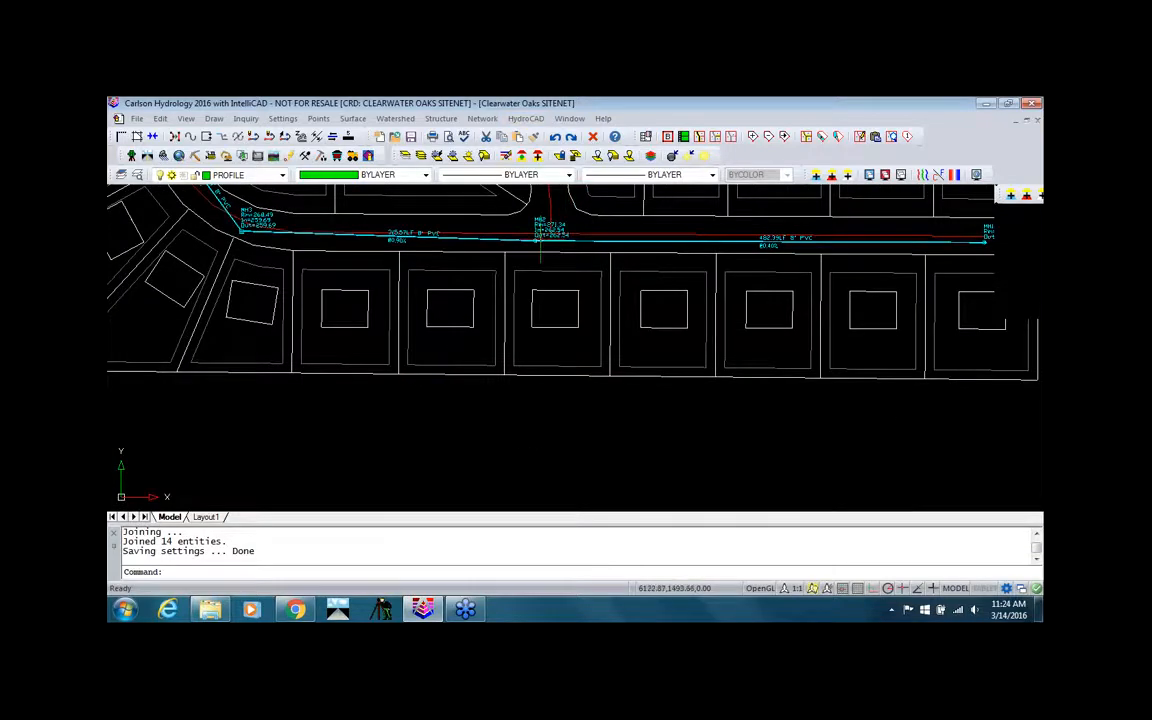
scroll(555, 224, up, 2)
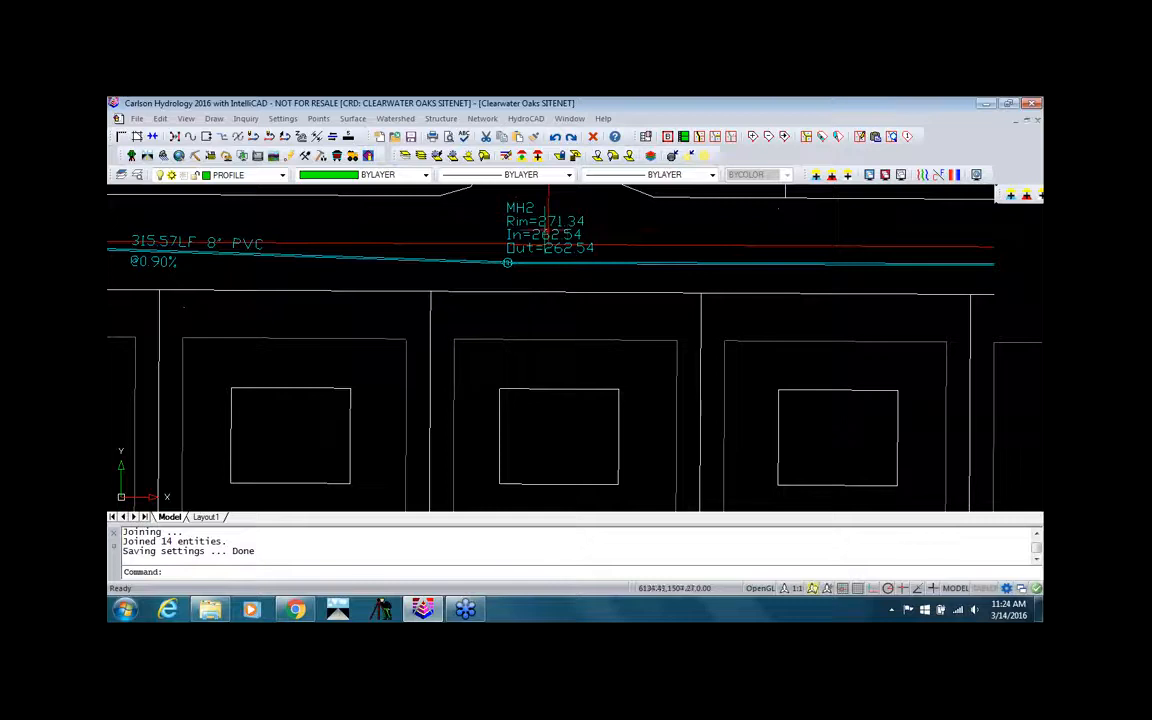
click(480, 119)
mouse_move(512, 204)
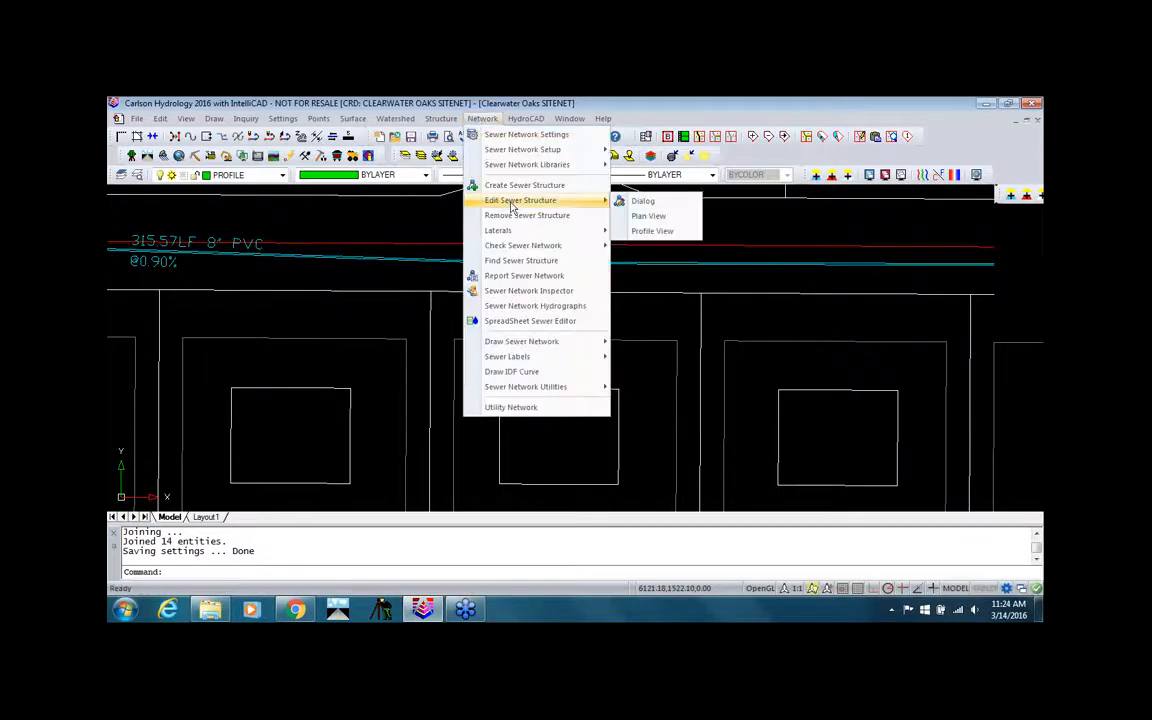
click(646, 217)
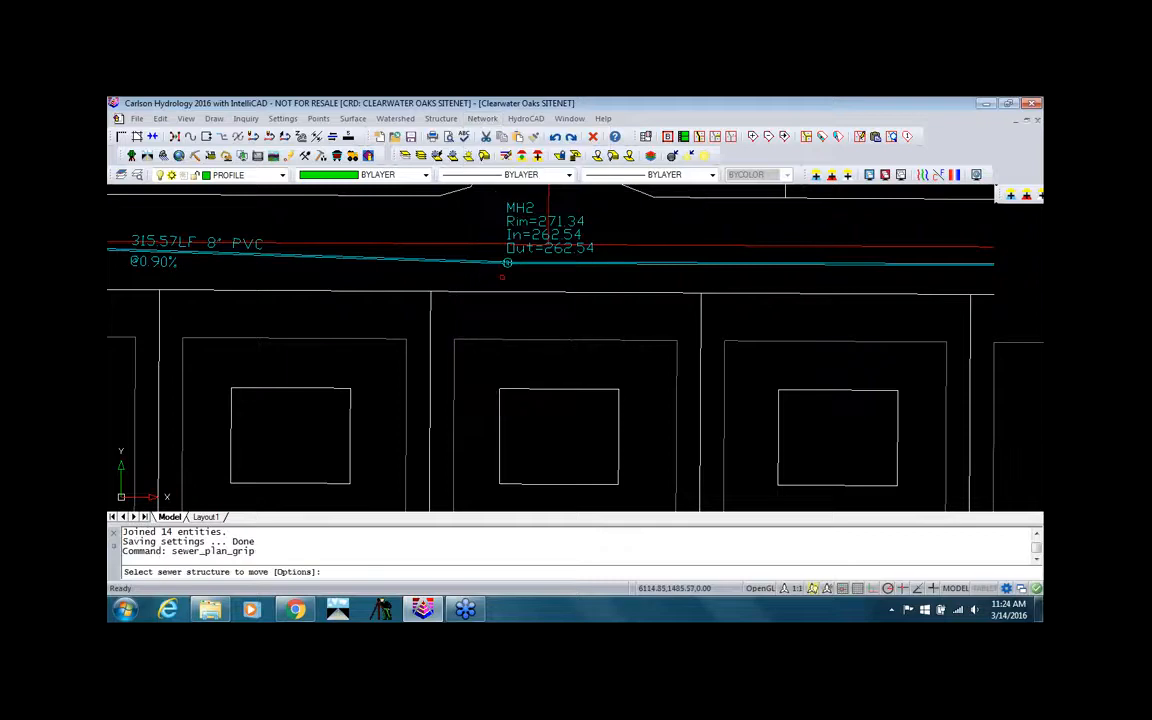
click(507, 262)
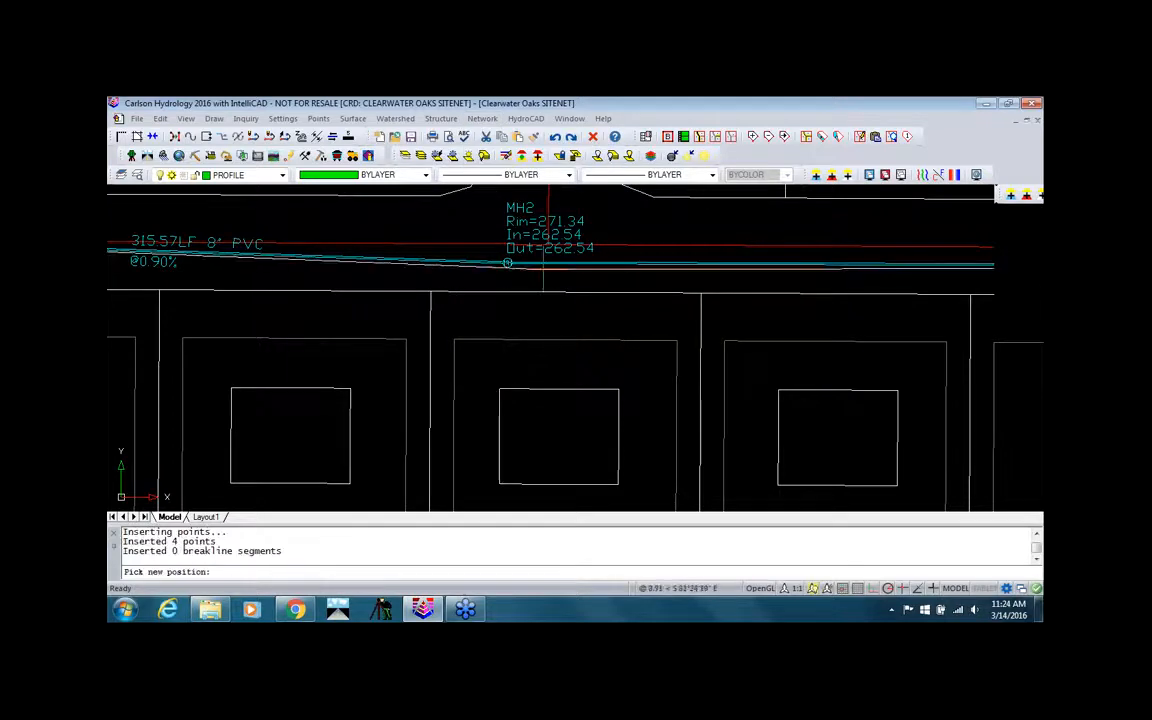
click(588, 264)
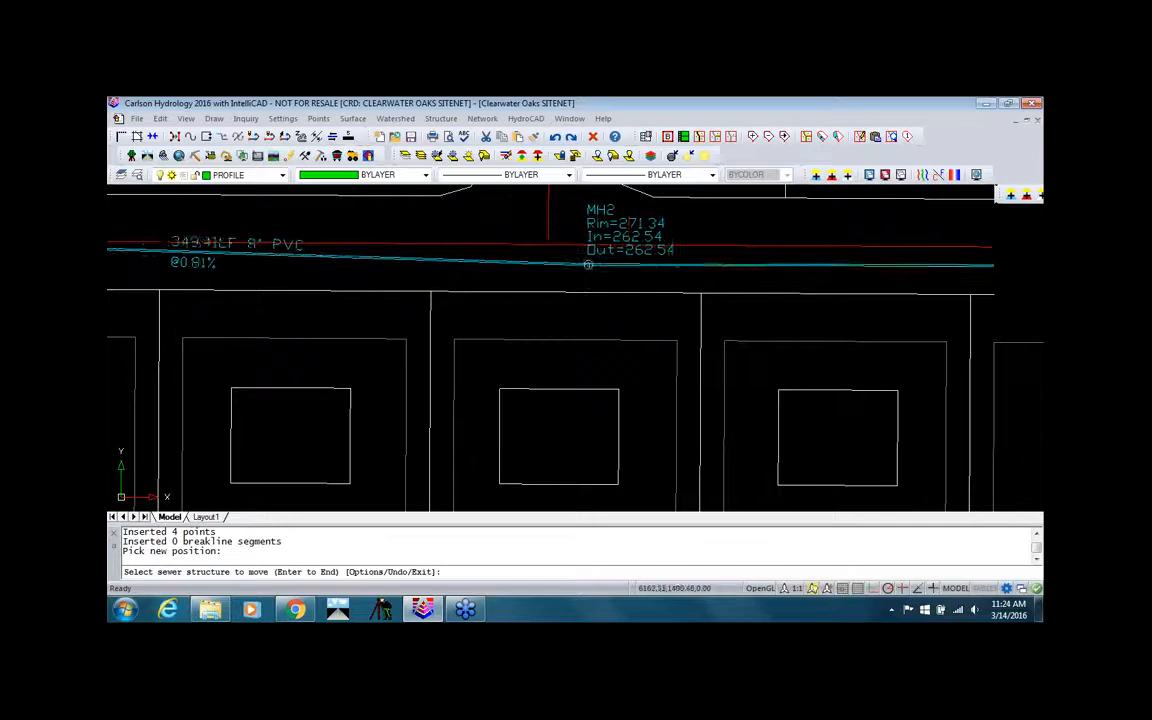
Finish moving structures, update all profiles linked to the changed sewer network, and check MH2 in the drawn profile.
scroll(610, 266, down, 3)
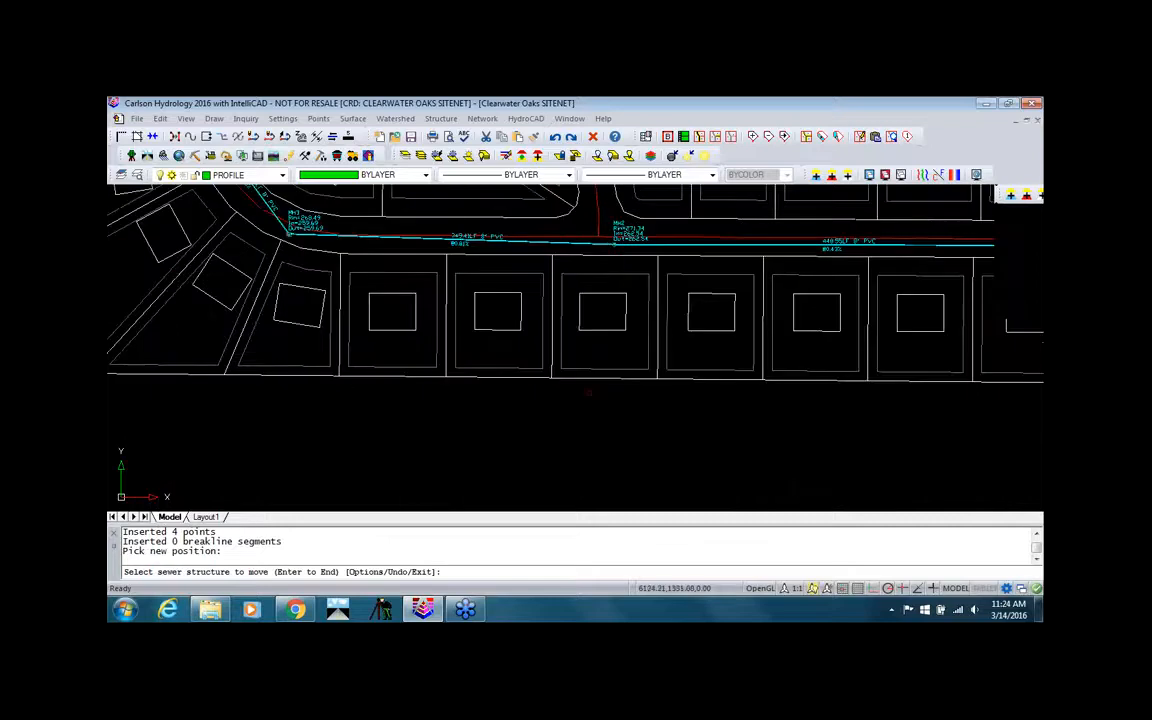
middle_drag(588, 392, 508, 236)
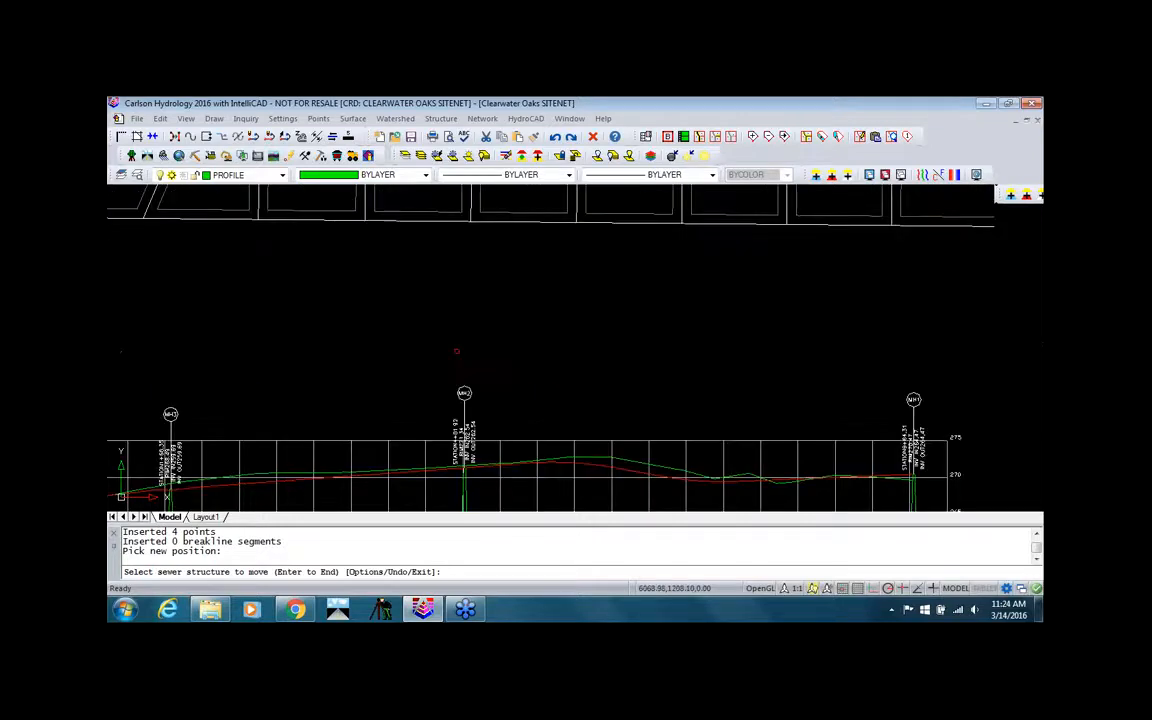
key(Return)
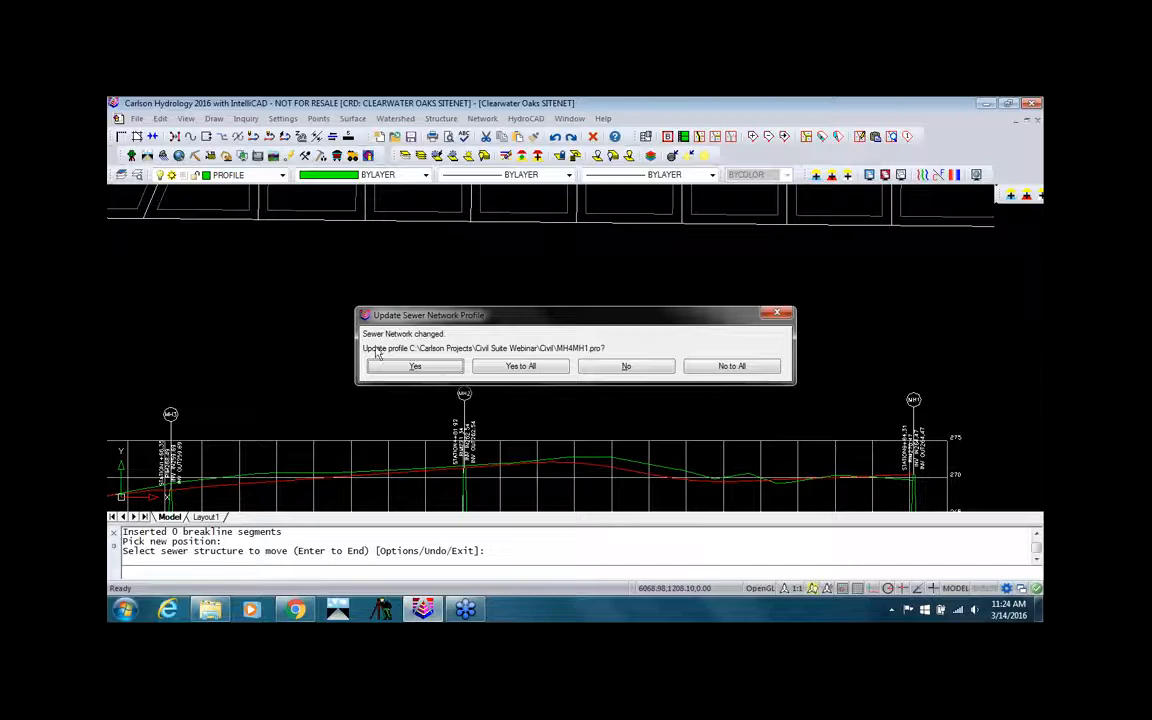
click(515, 366)
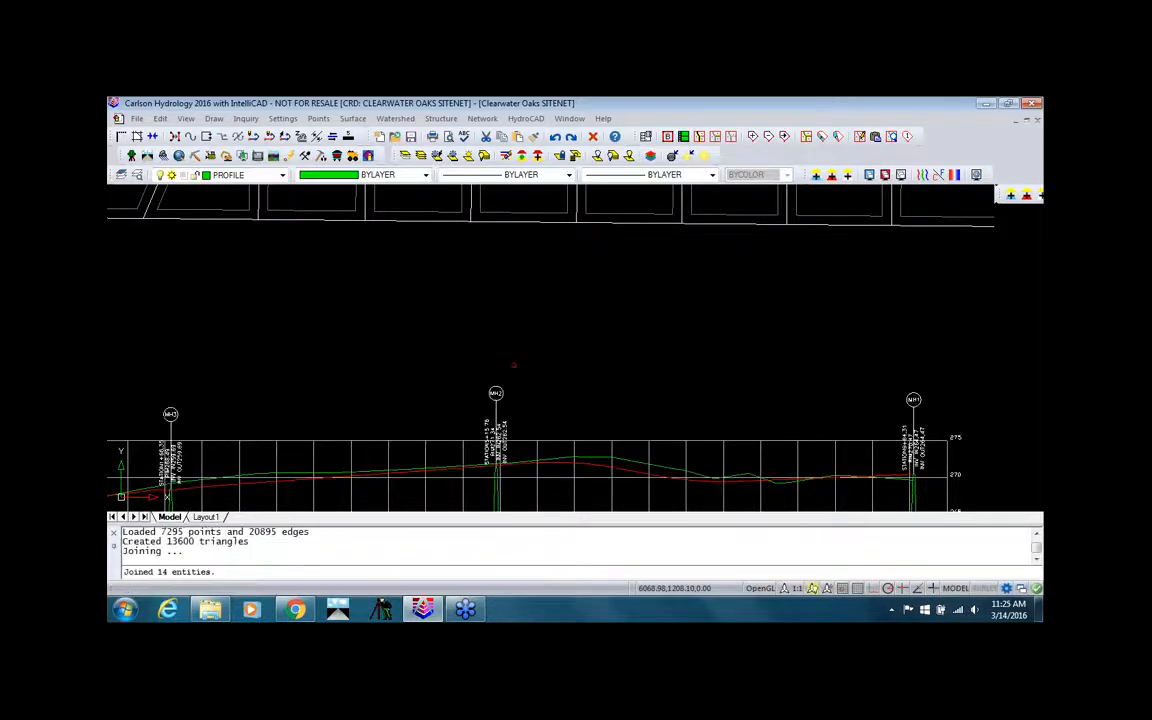
scroll(540, 416, up, 4)
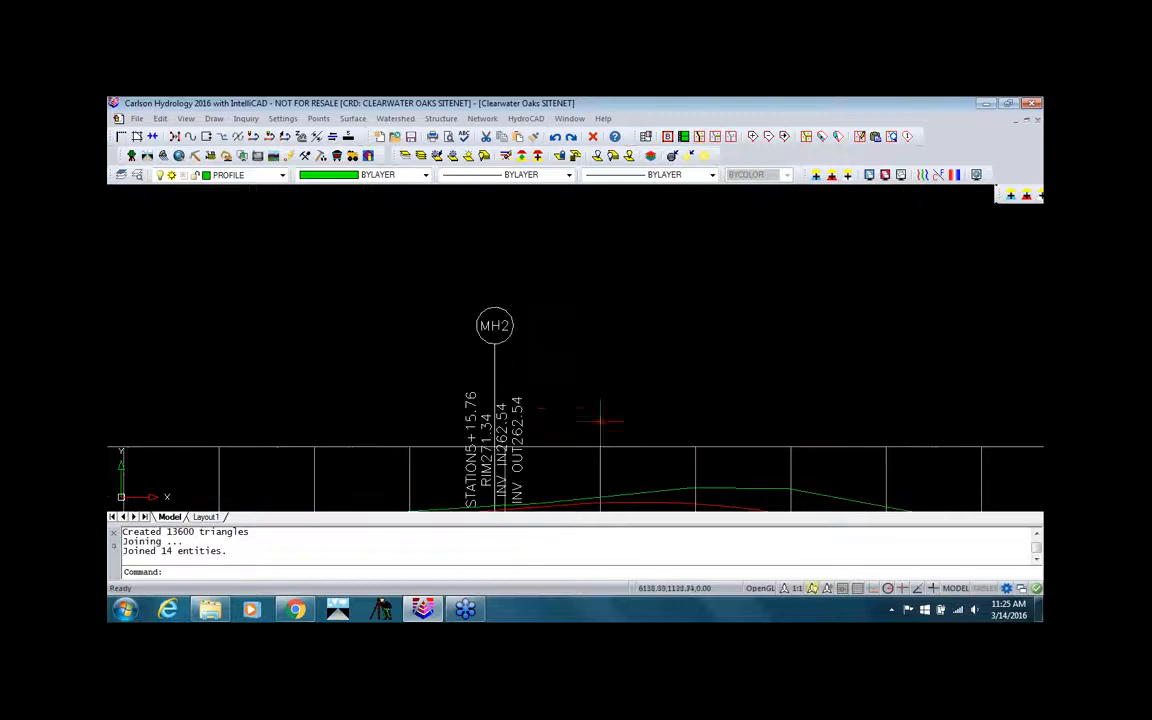
scroll(559, 404, down, 3)
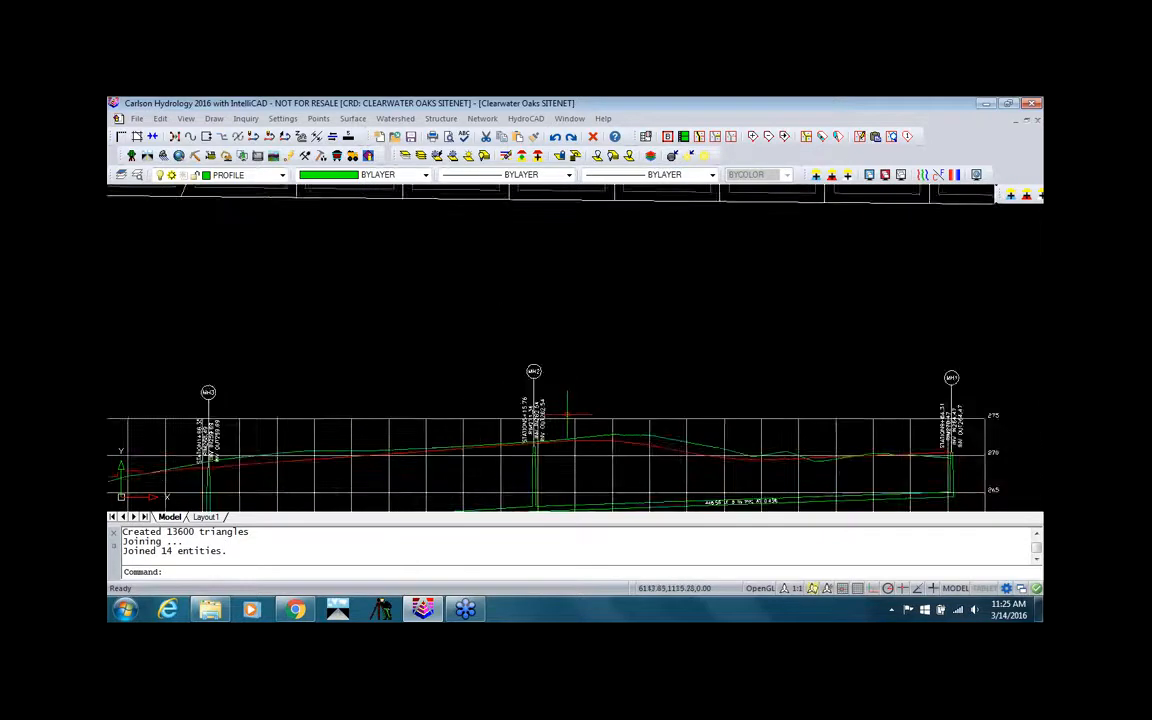
Switch from the Hydrology module to the GIS module and bring up the open Marriott drawing.
scroll(565, 406, down, 2)
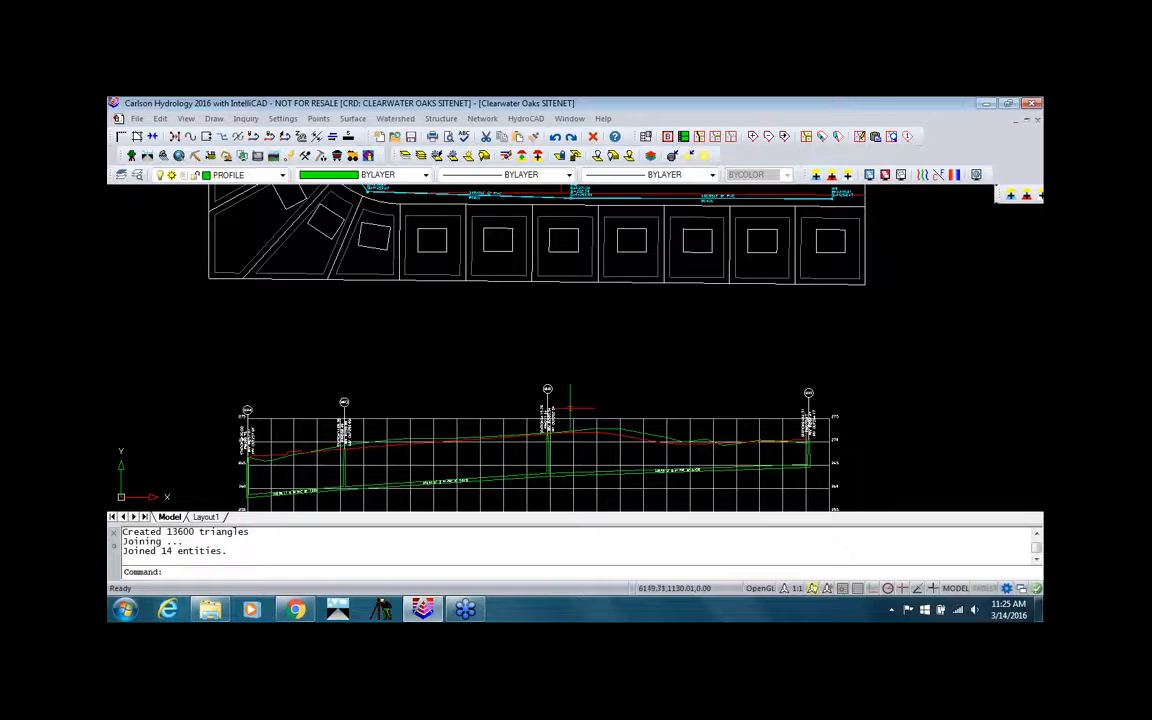
middle_drag(371, 369, 381, 265)
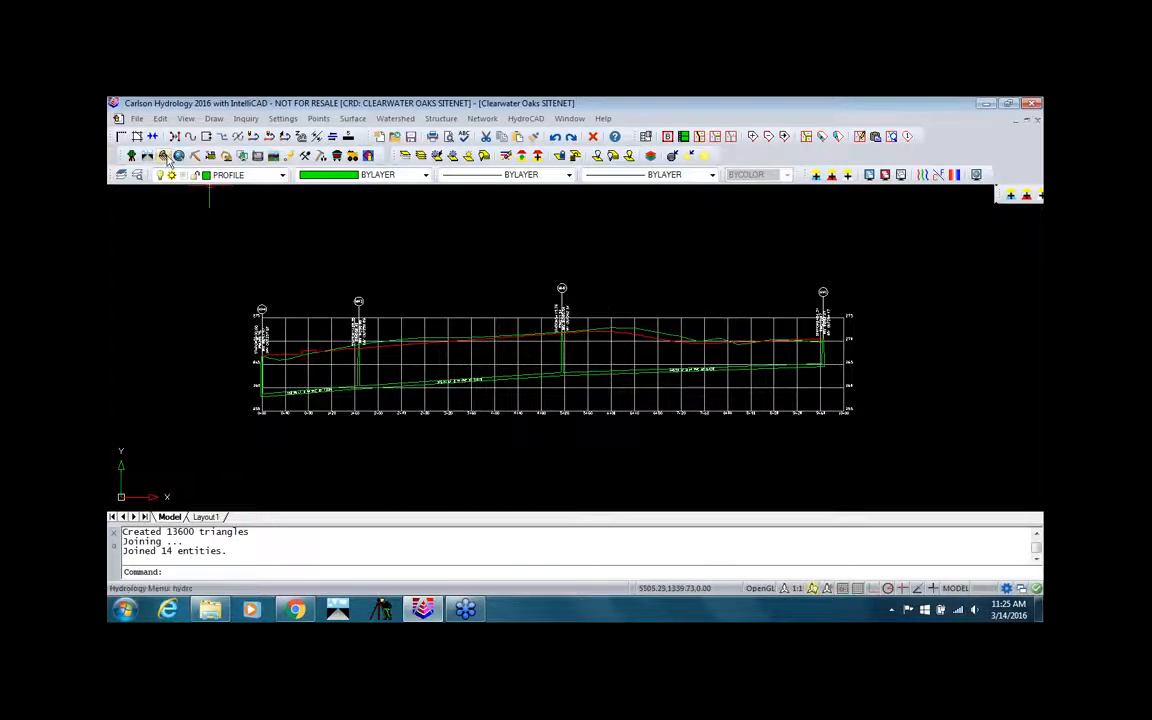
click(179, 157)
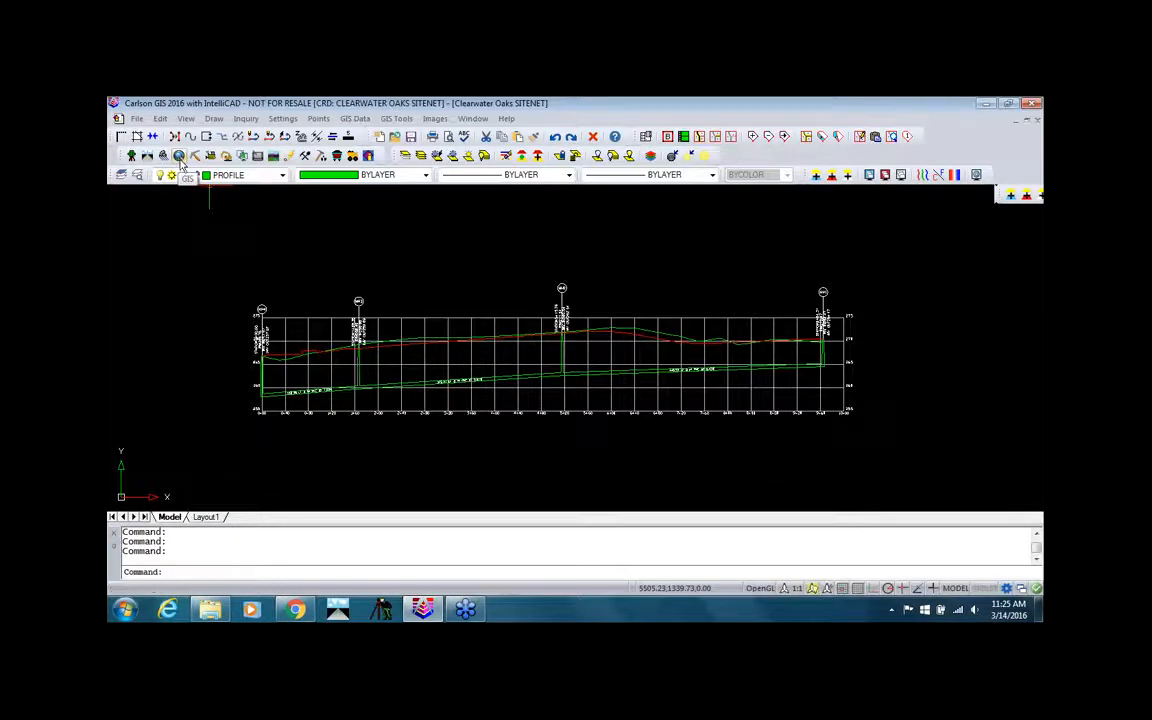
click(473, 118)
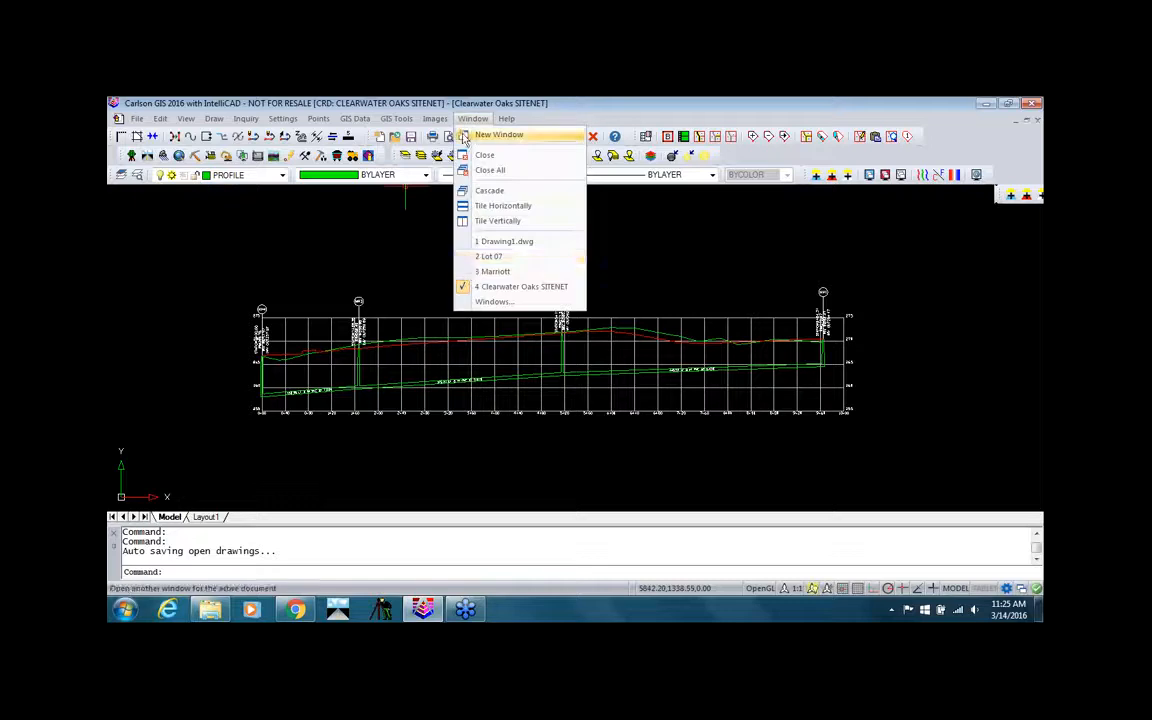
click(494, 271)
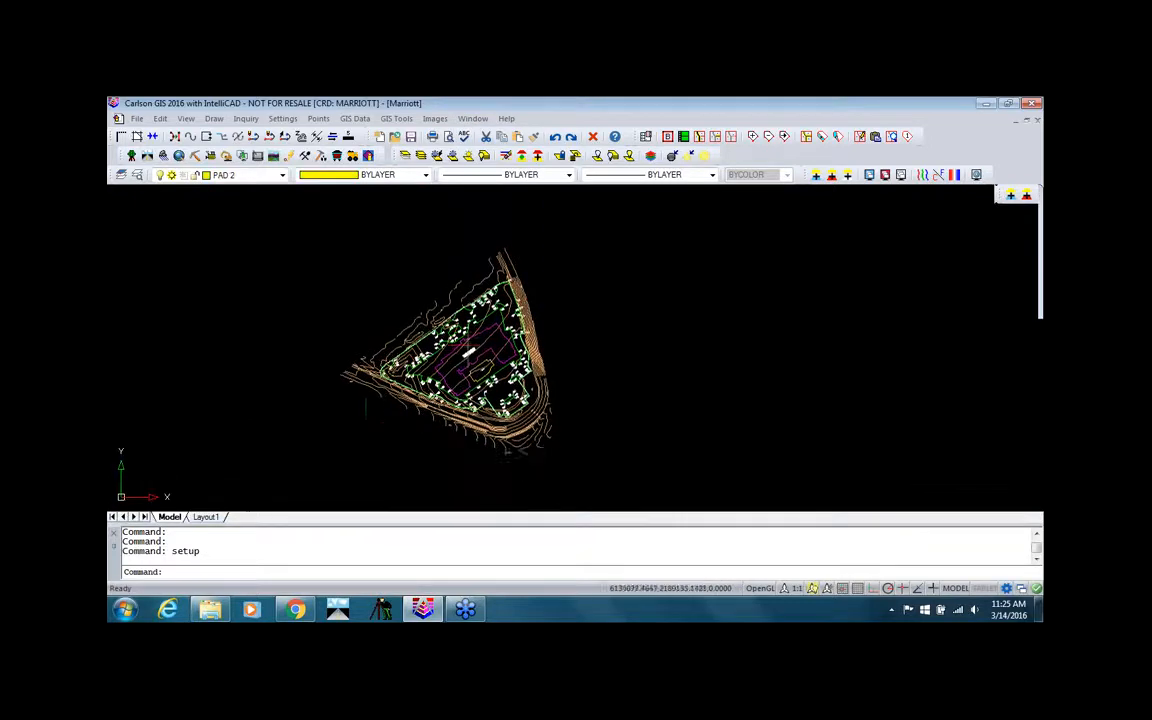
middle_drag(366, 421, 373, 407)
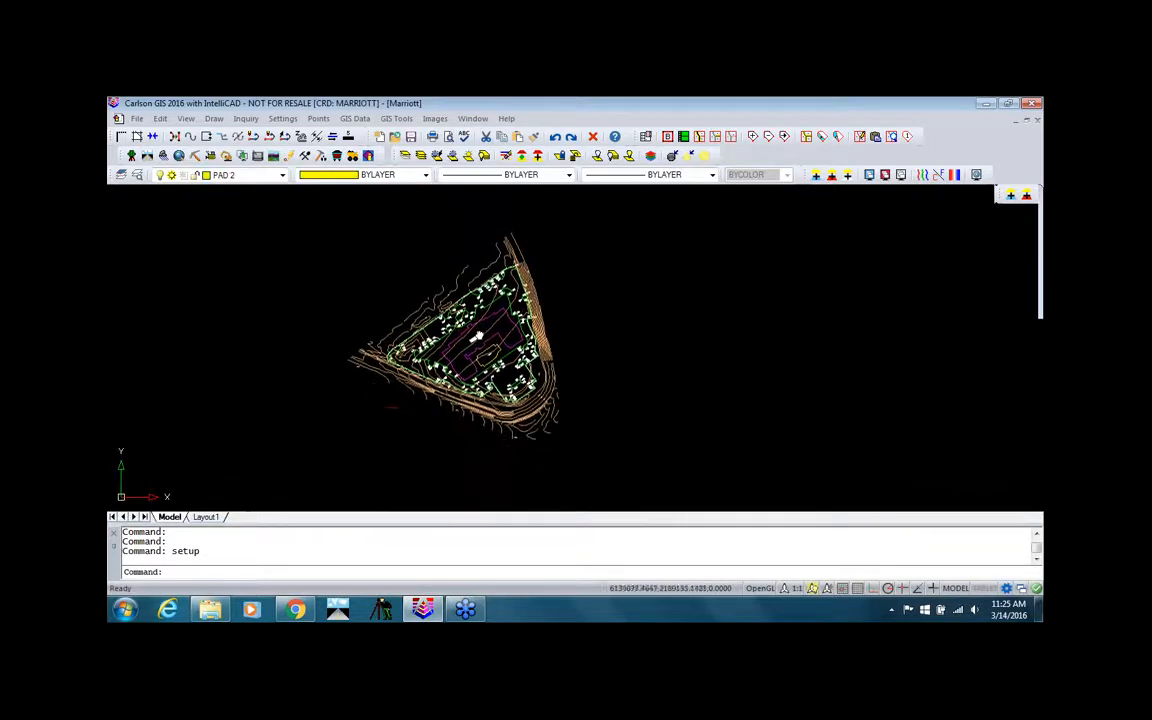
Start Google Earth and return to the Marriott drawing in Carlson GIS.
click(124, 611)
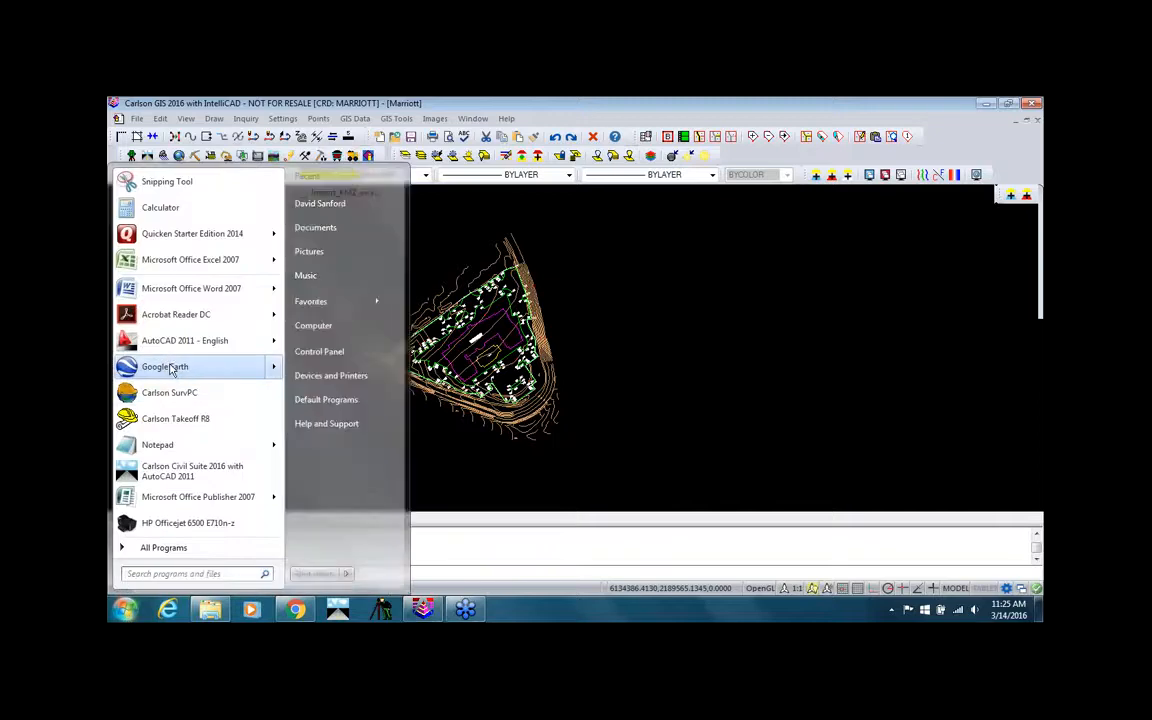
click(165, 367)
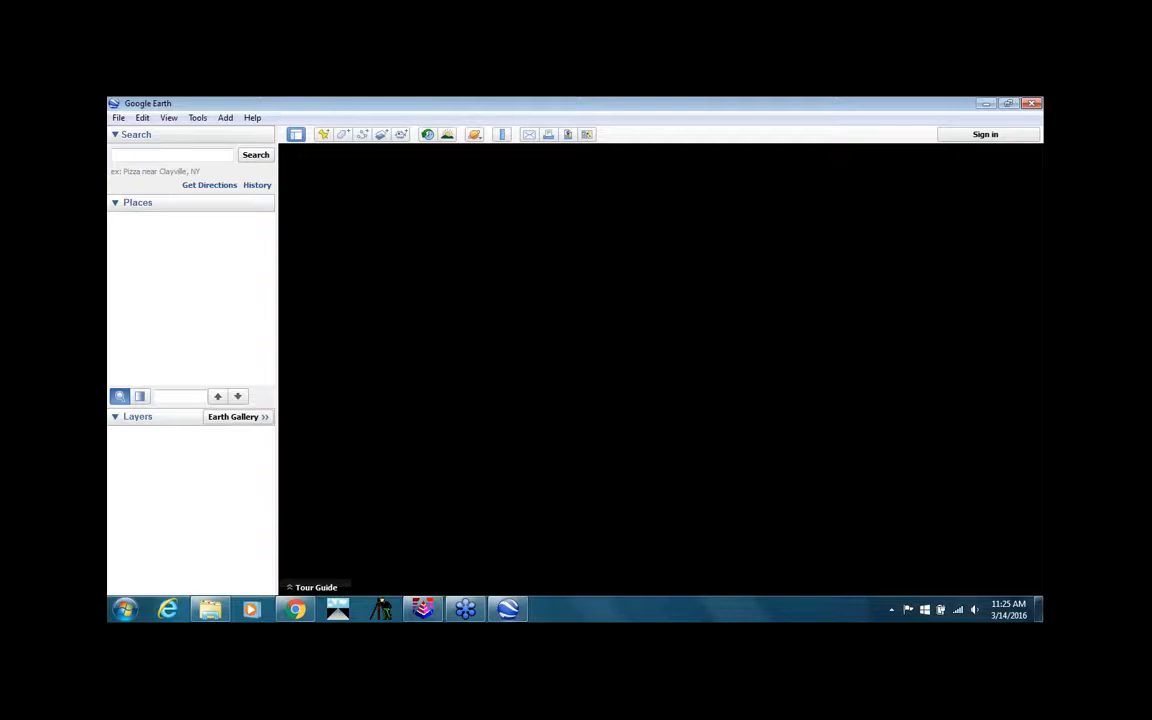
click(424, 610)
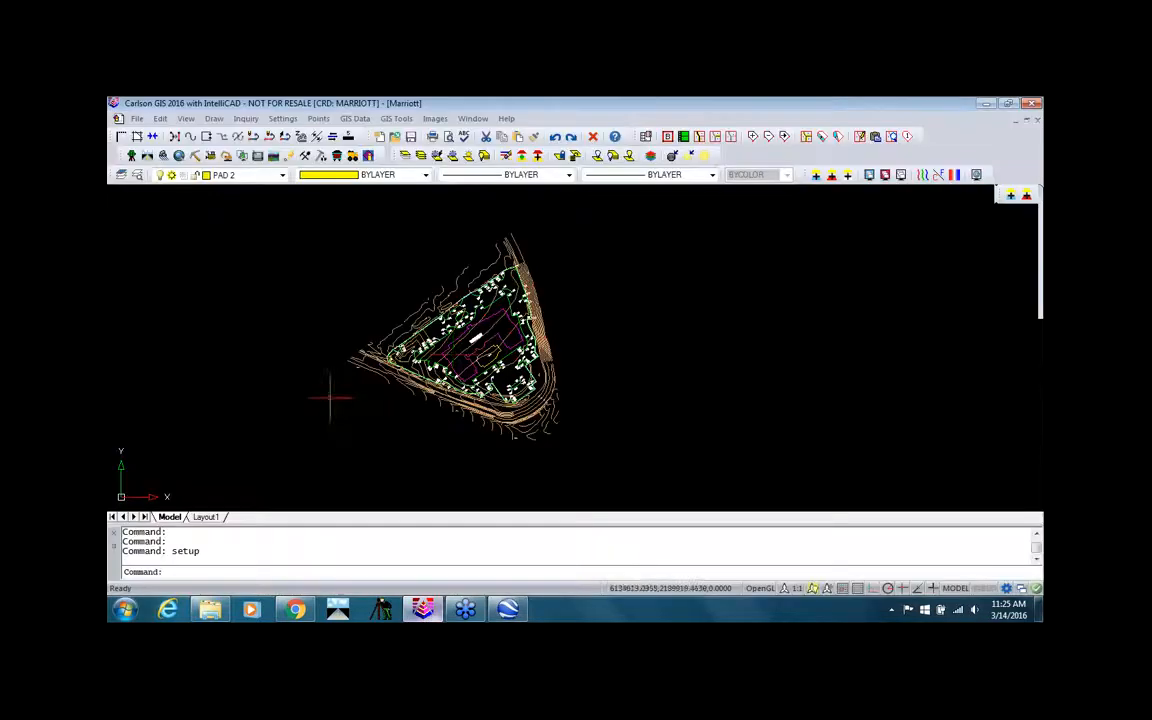
Set the Marriott drawing's projection to State Plane 83 with zone CA 6 in the drawing setup.
click(283, 119)
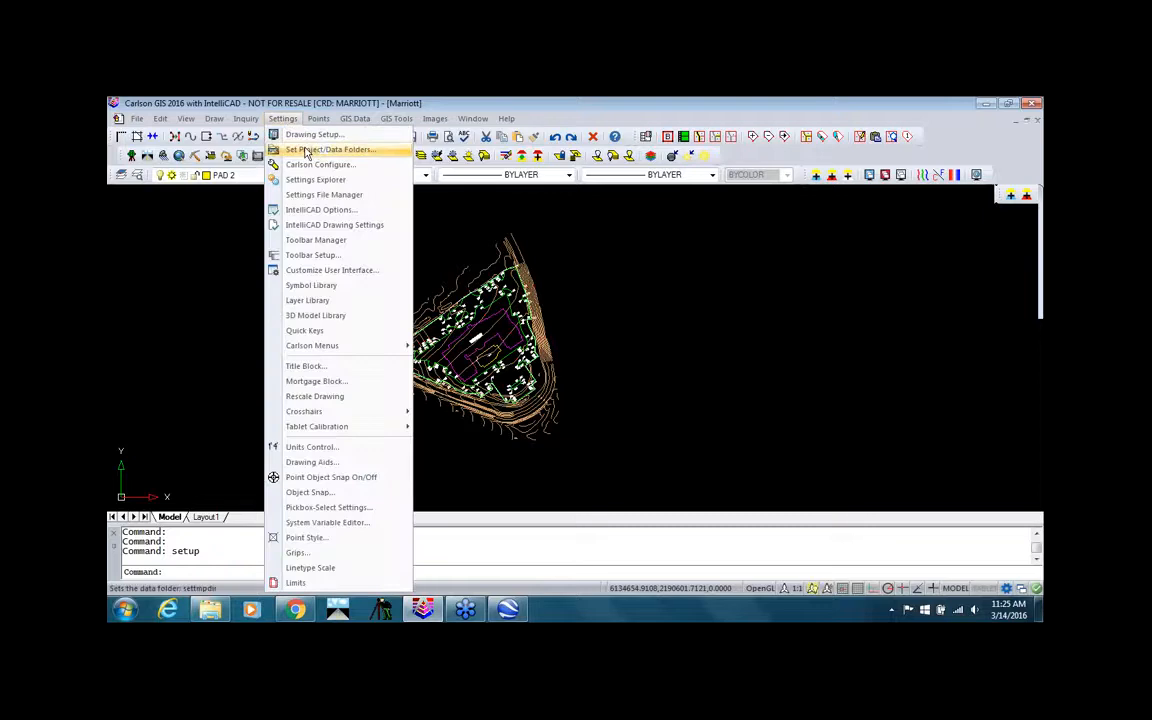
click(305, 137)
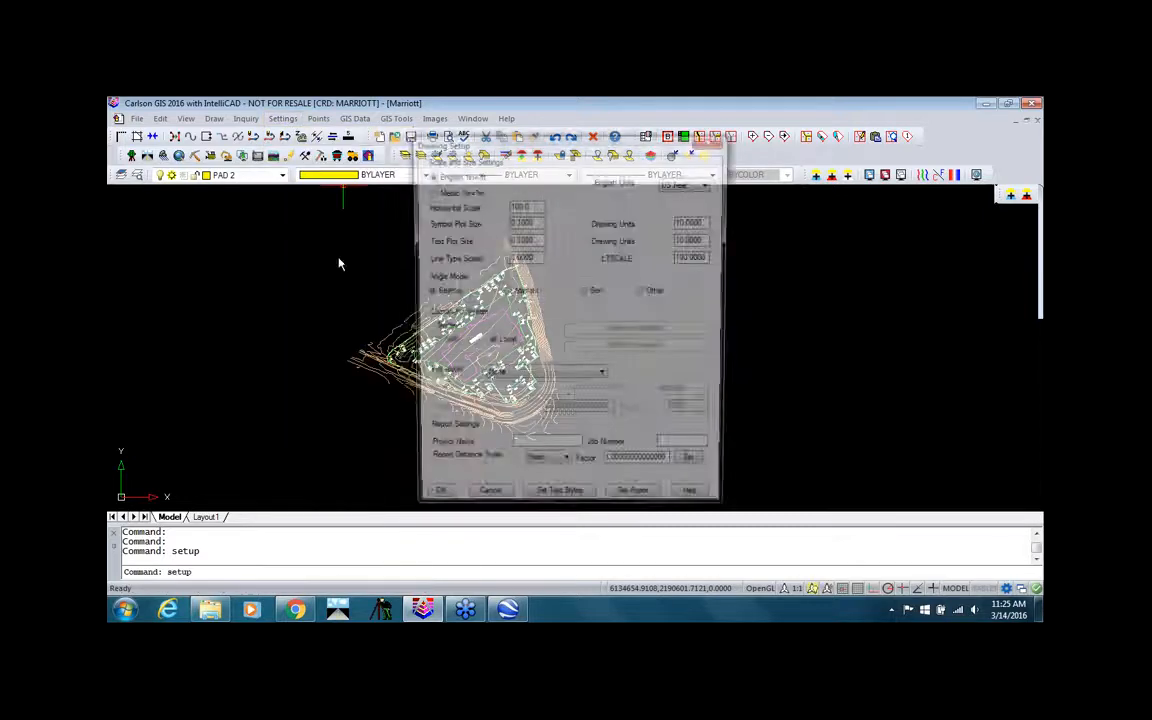
click(590, 377)
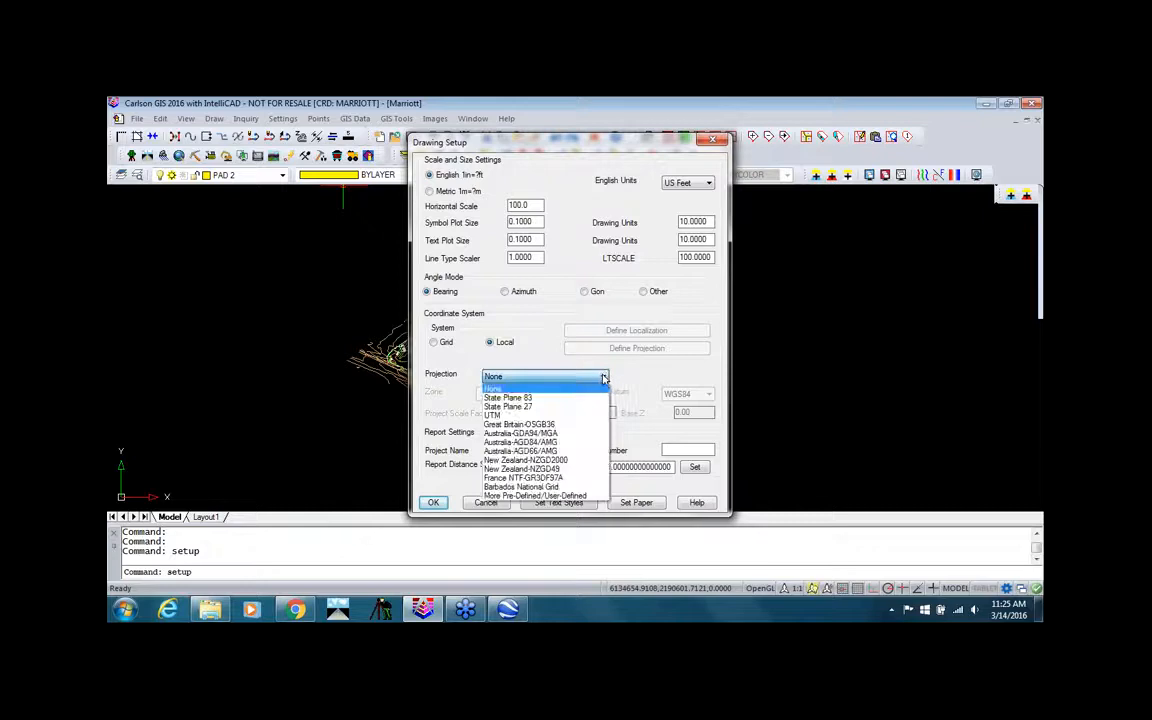
click(553, 390)
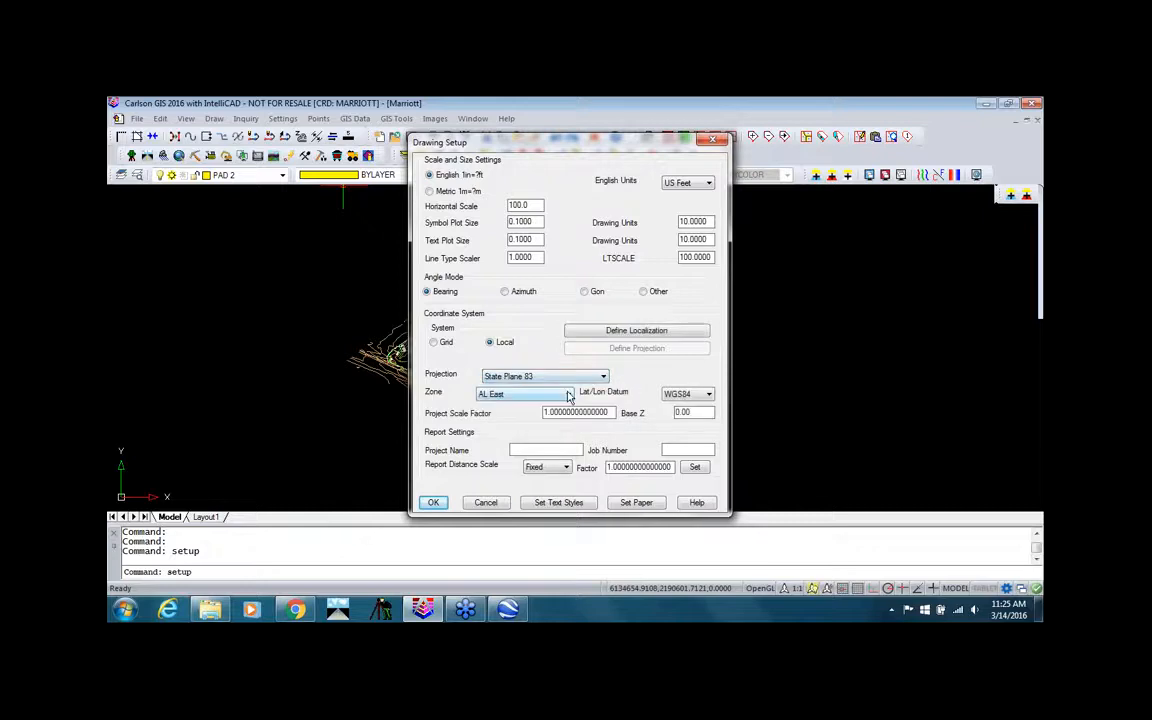
click(568, 396)
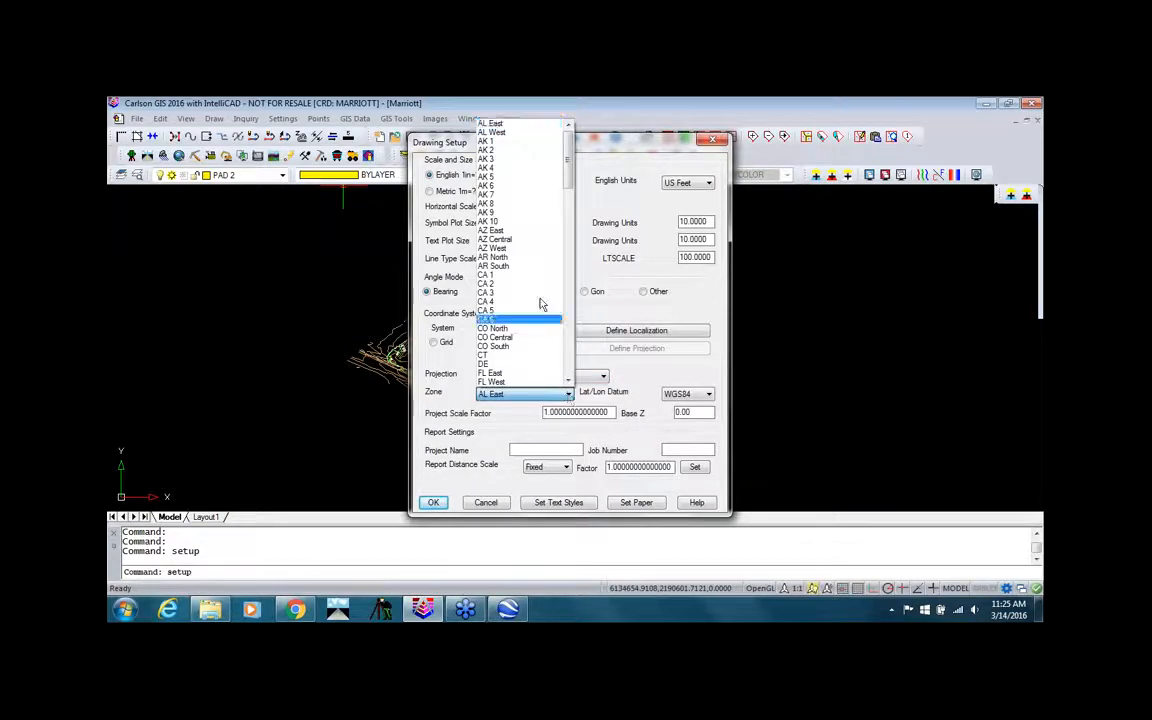
click(492, 322)
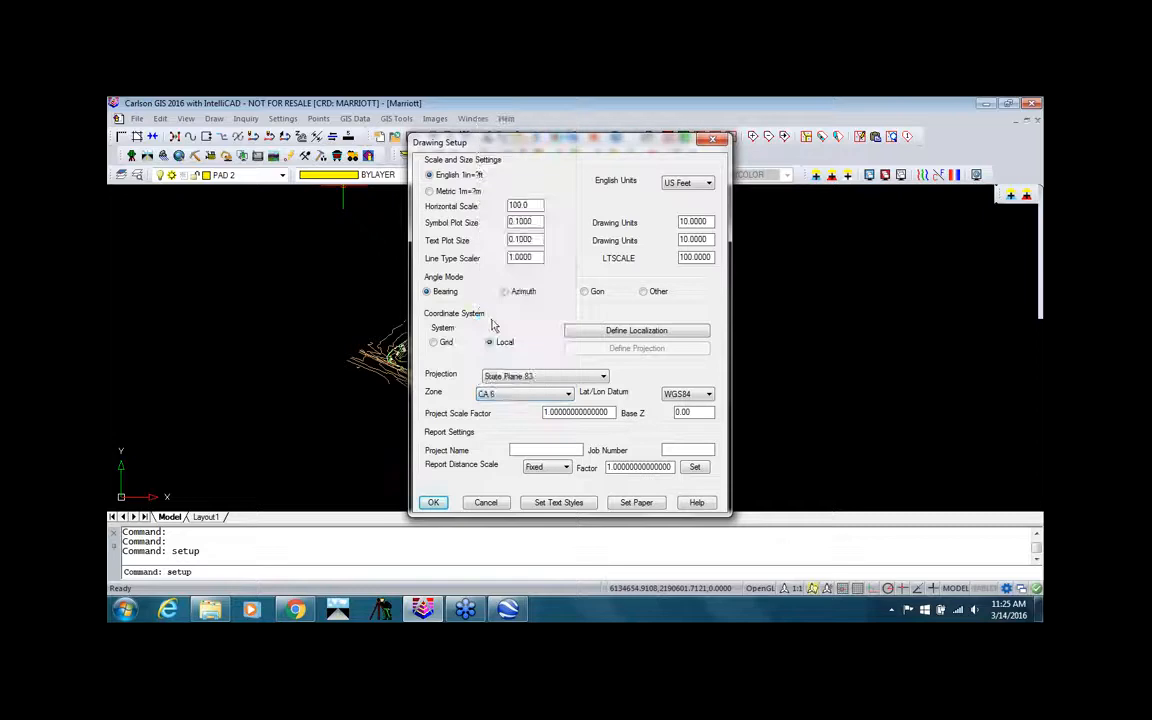
click(434, 503)
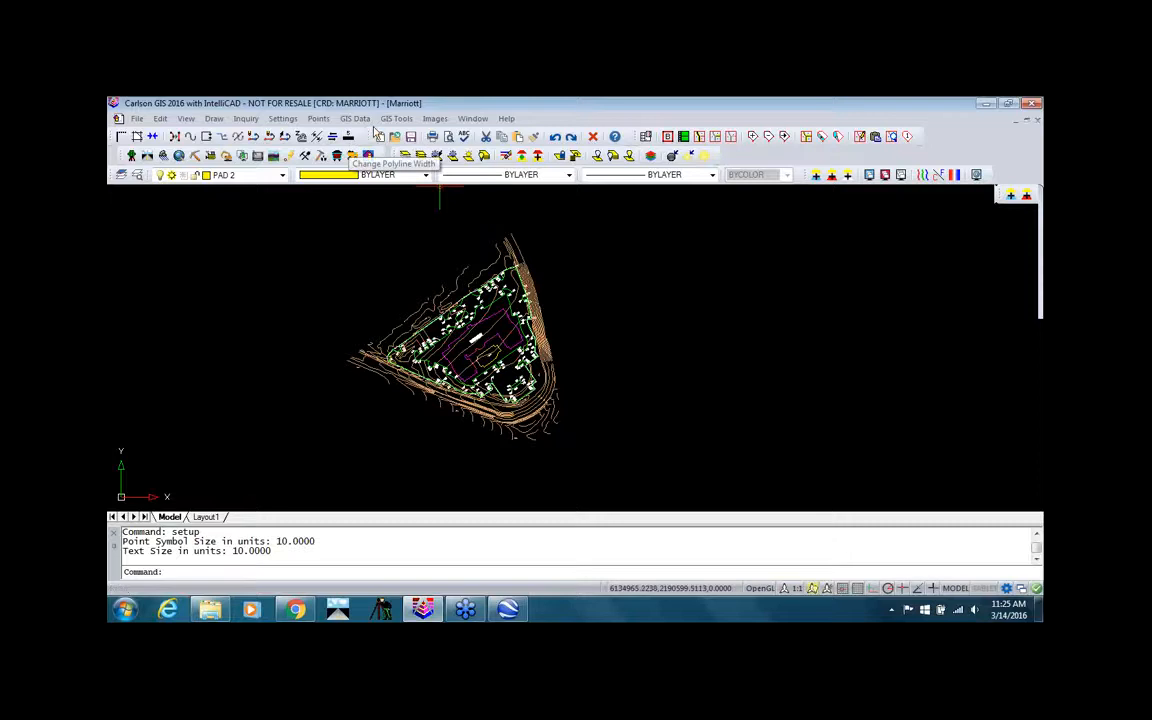
Request a color Google Earth image on layer Image, using a window drawn around the whole Marriott site as its extent.
click(432, 119)
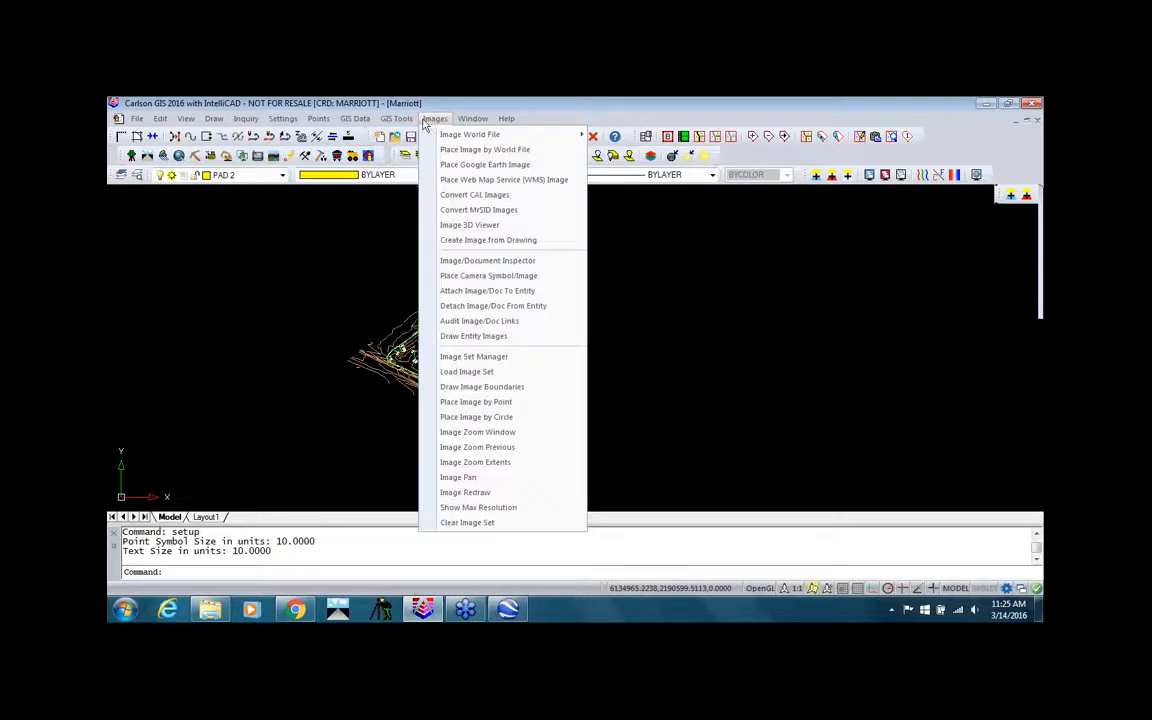
click(470, 165)
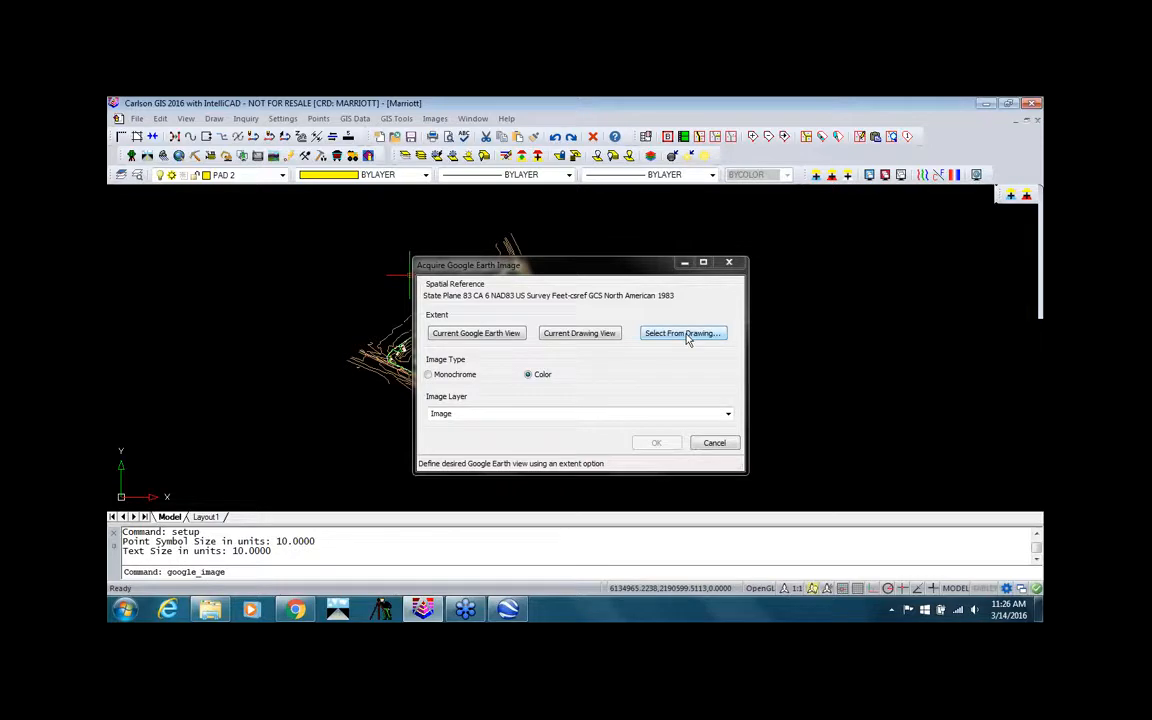
click(684, 334)
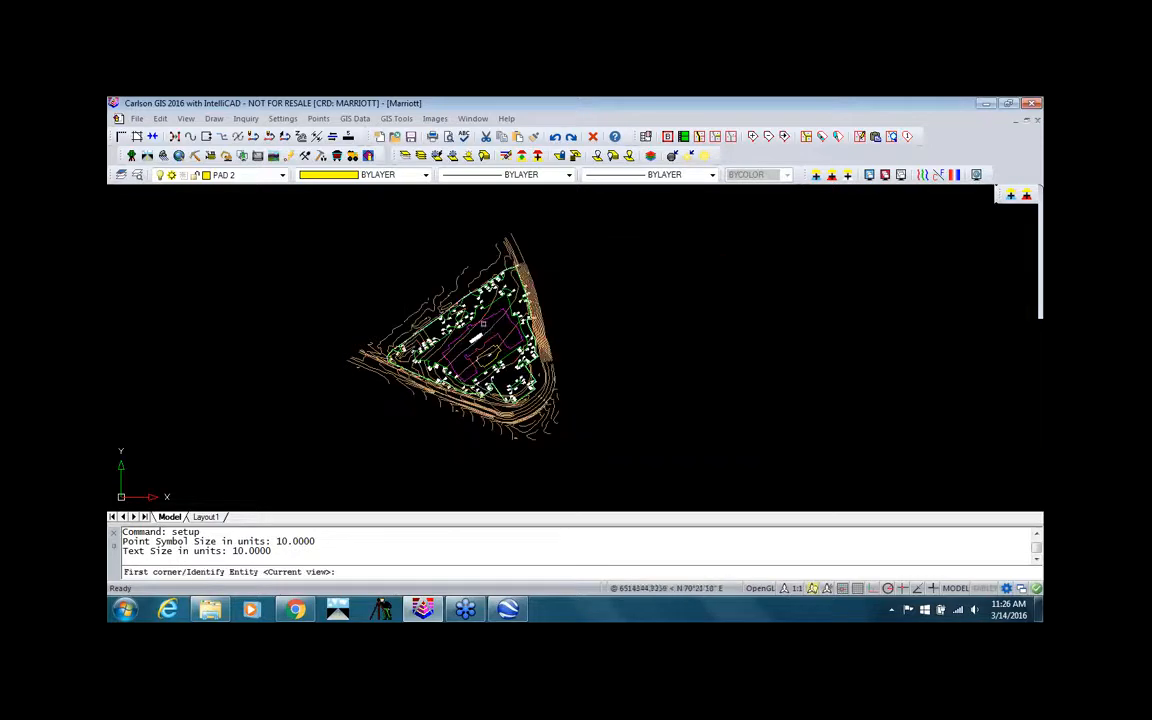
click(252, 204)
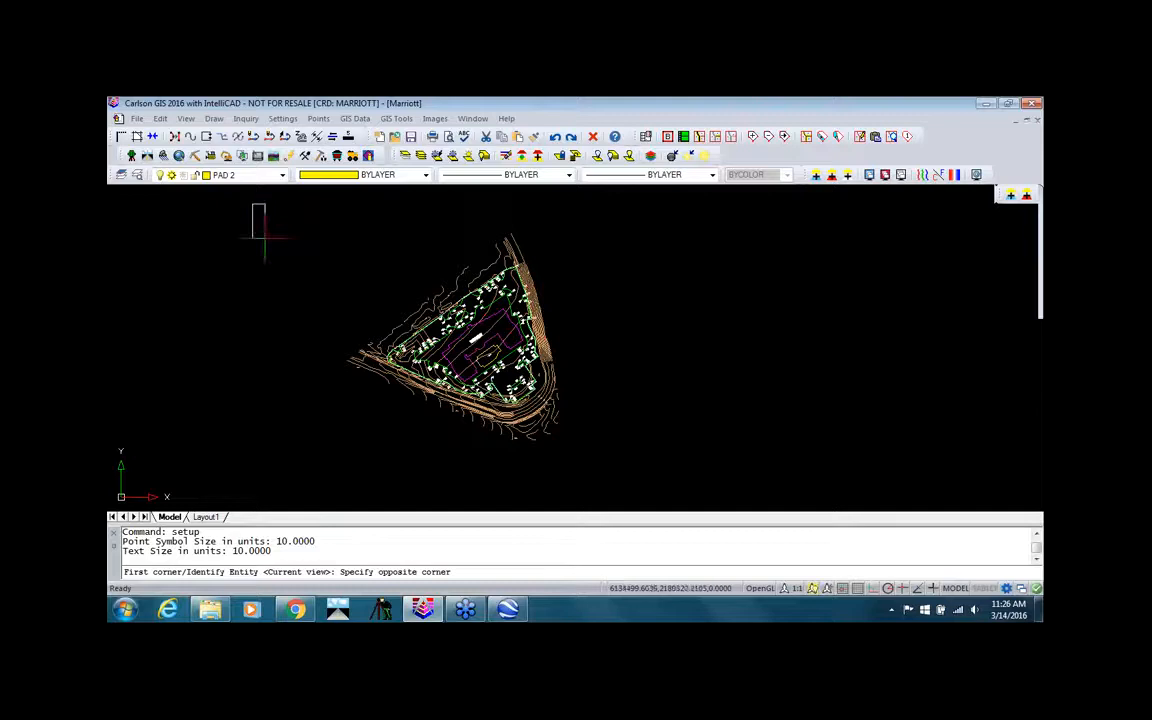
click(762, 490)
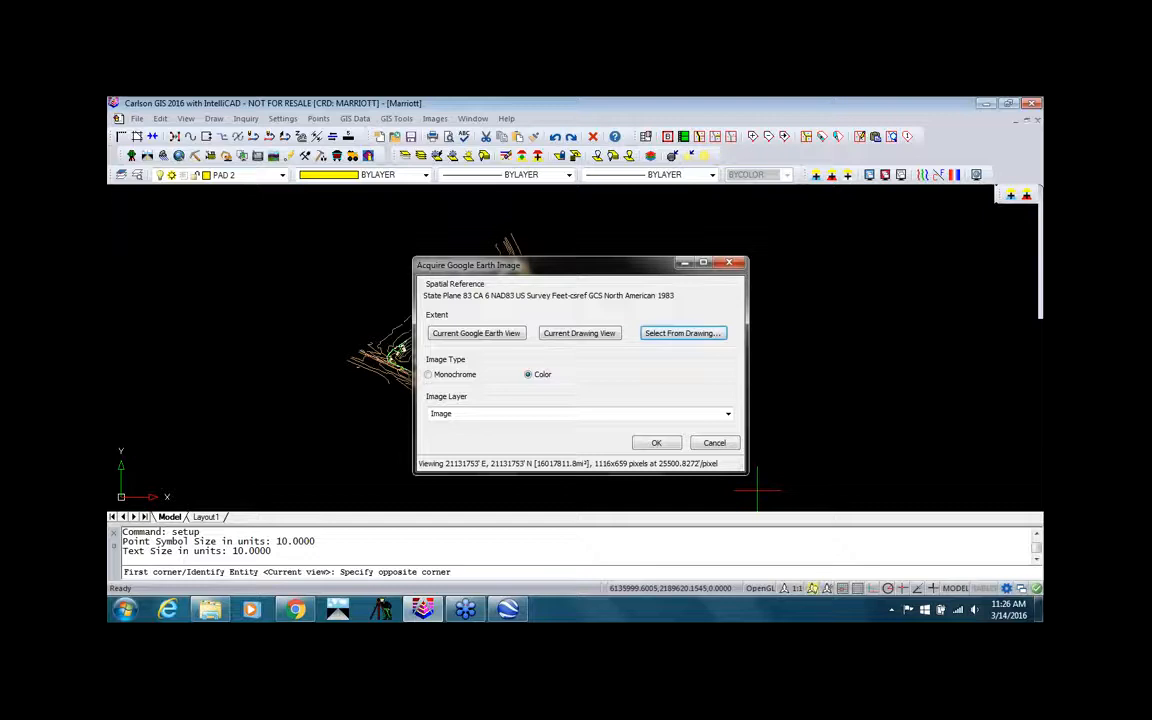
click(660, 443)
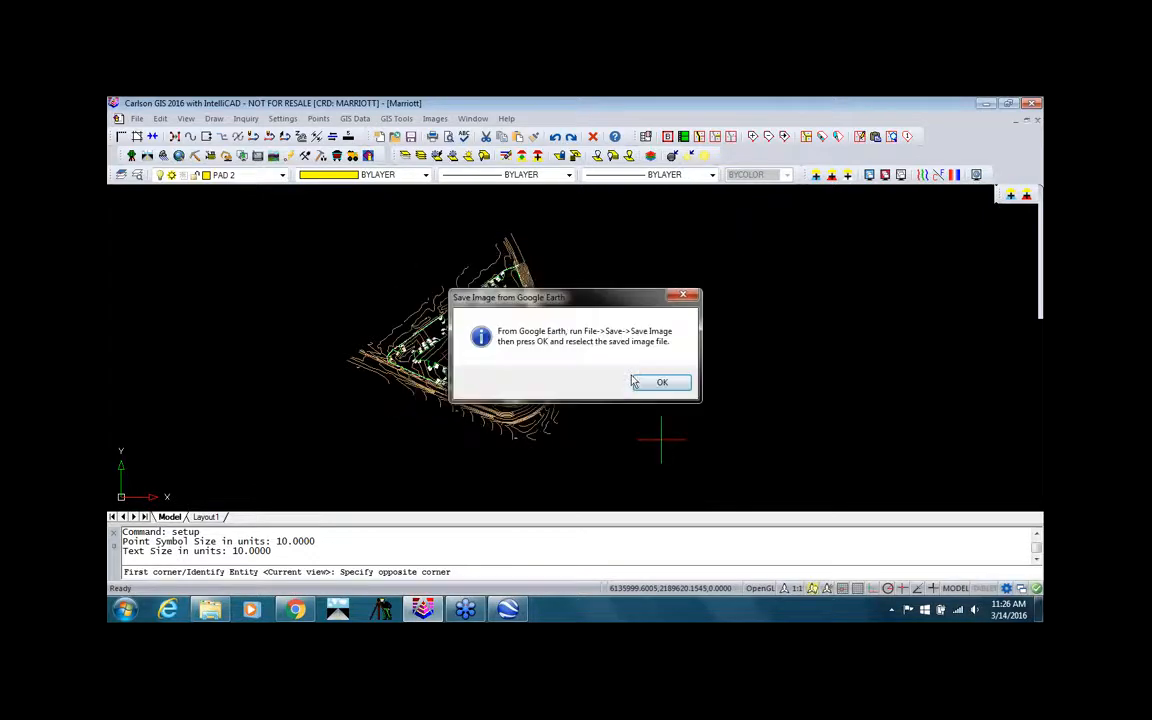
Switch to Google Earth and save the current view as JPEG image DEMO1 in the GIS folder.
click(509, 610)
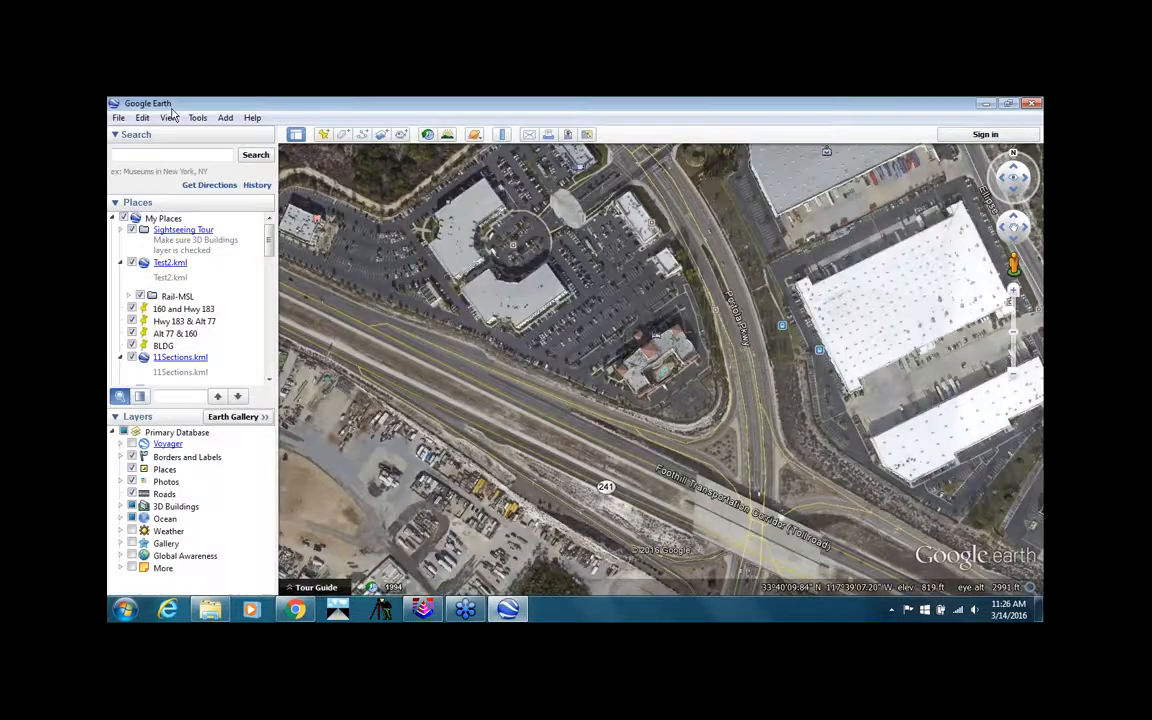
click(118, 118)
mouse_move(190, 149)
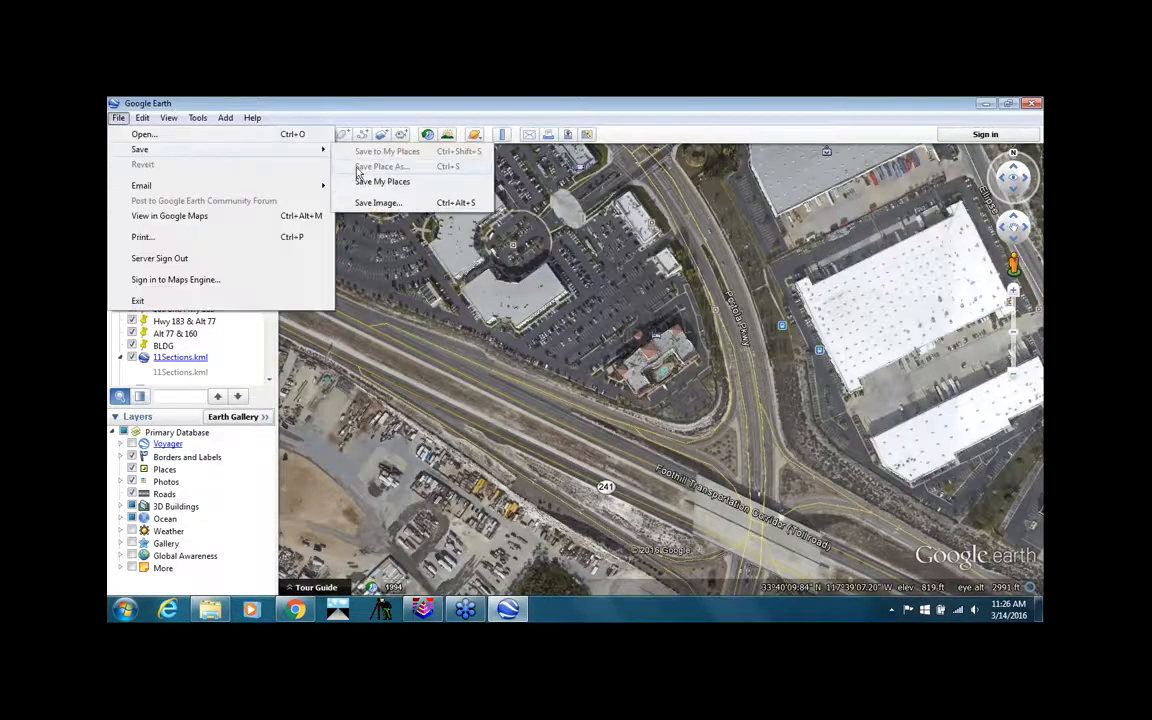
click(377, 203)
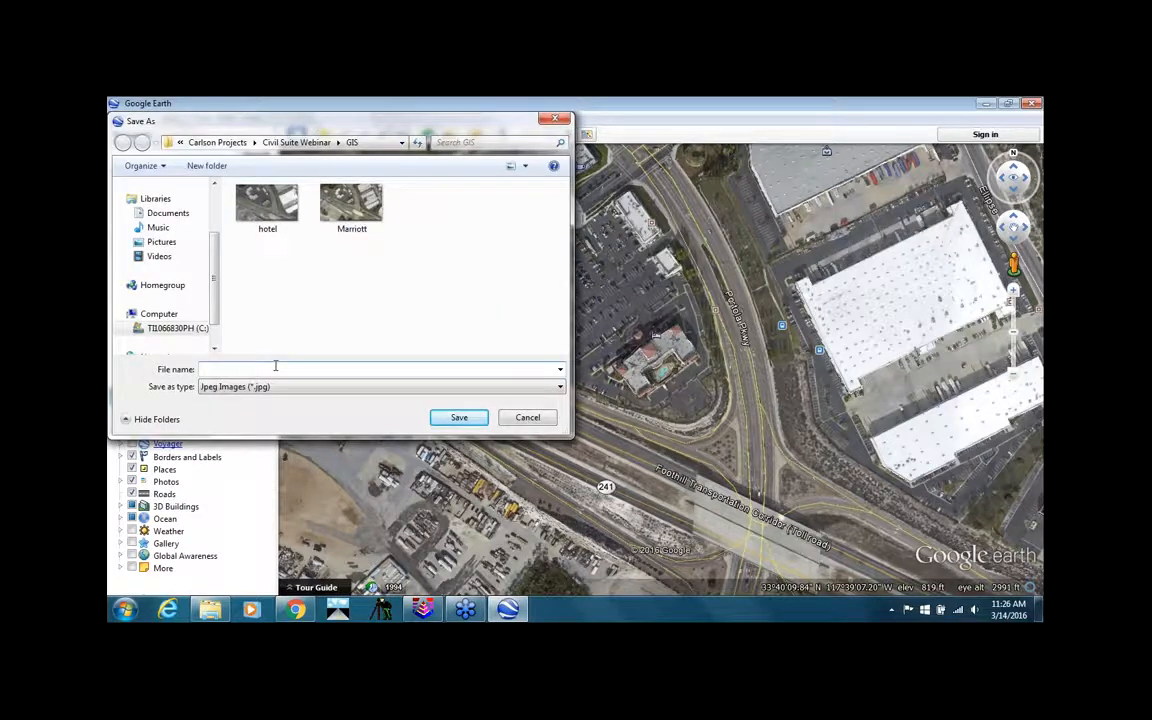
text(DEM)
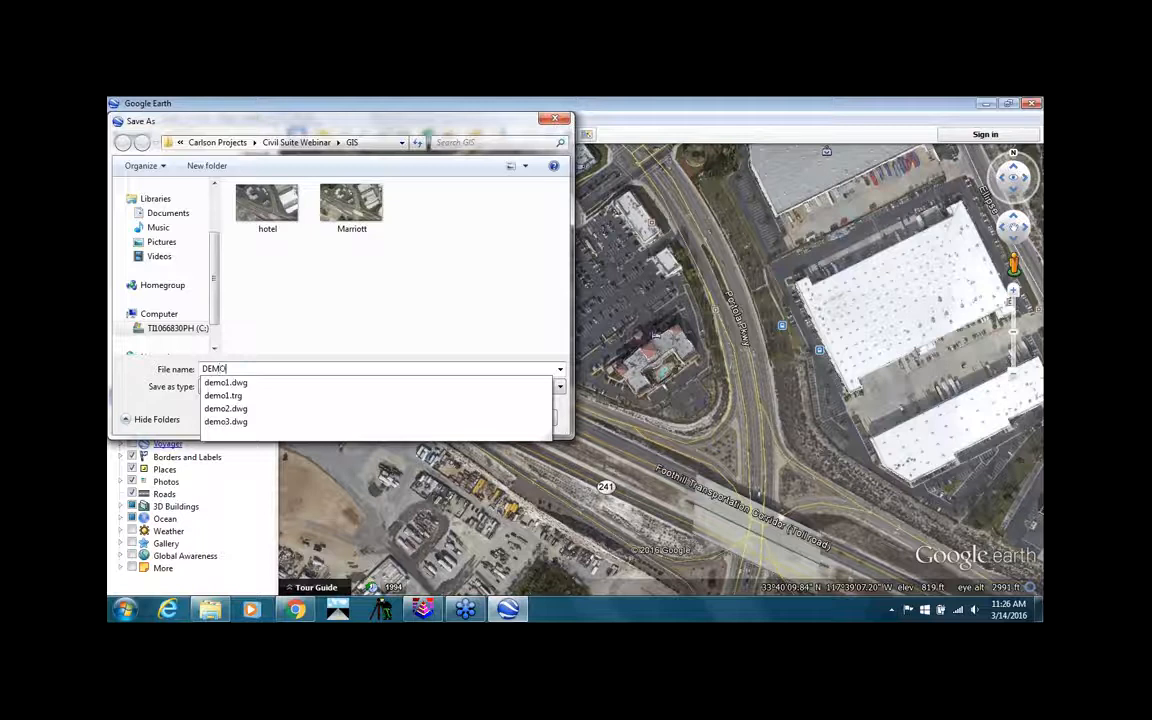
text(O1)
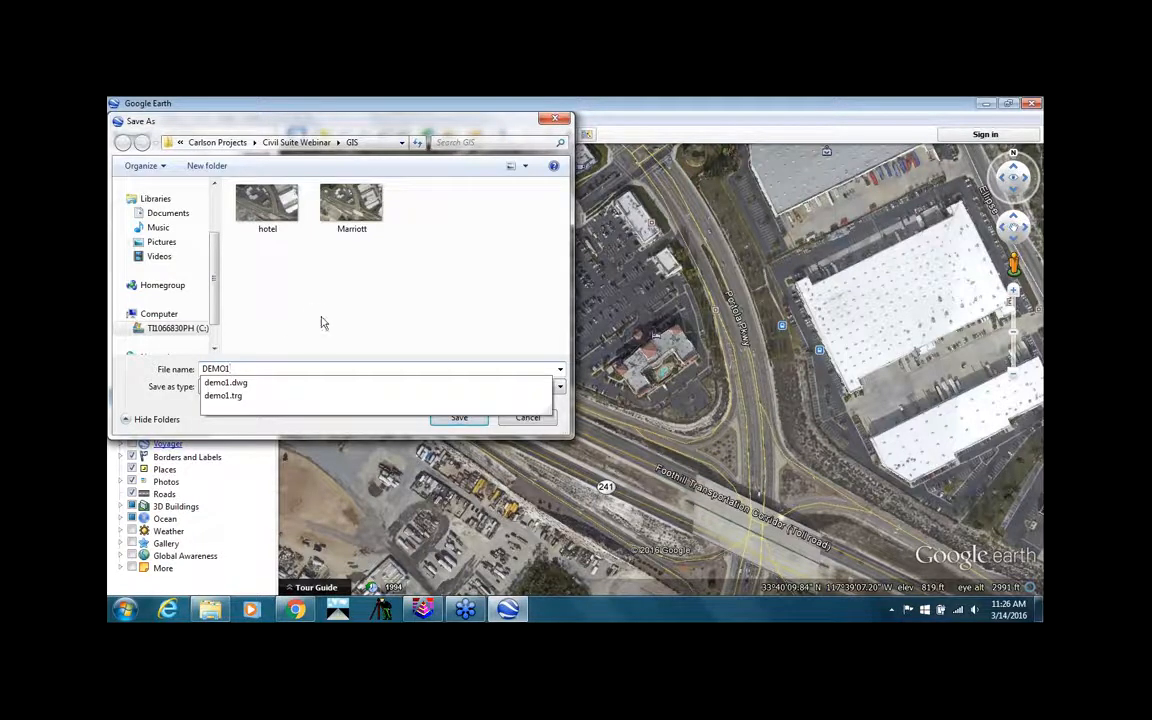
click(319, 322)
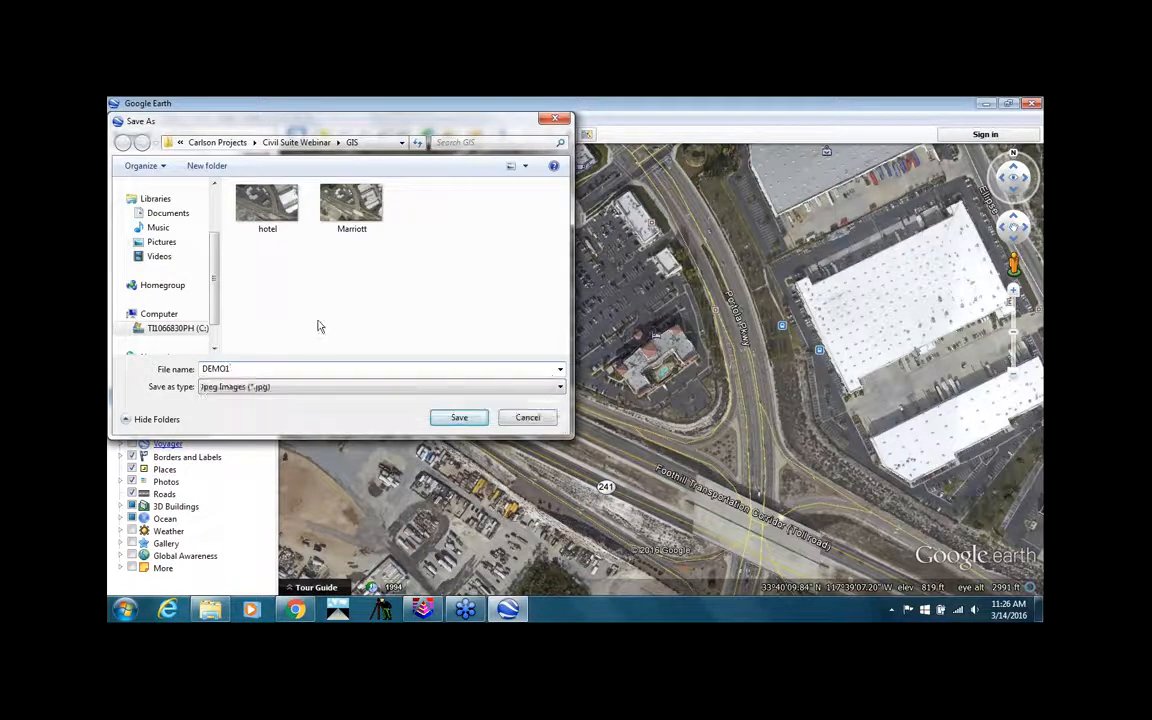
click(459, 418)
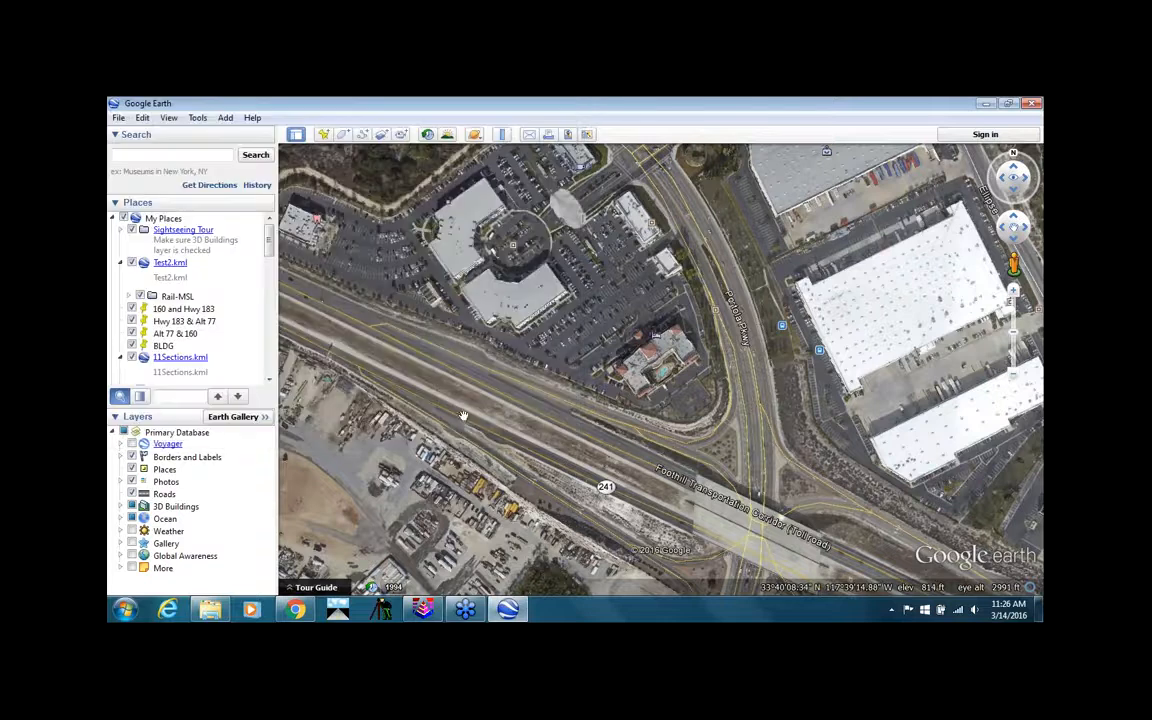
Return to Carlson GIS and place the saved DEMO1 image from the Civil Suite Webinar GIS folder beneath the Marriott site.
click(422, 609)
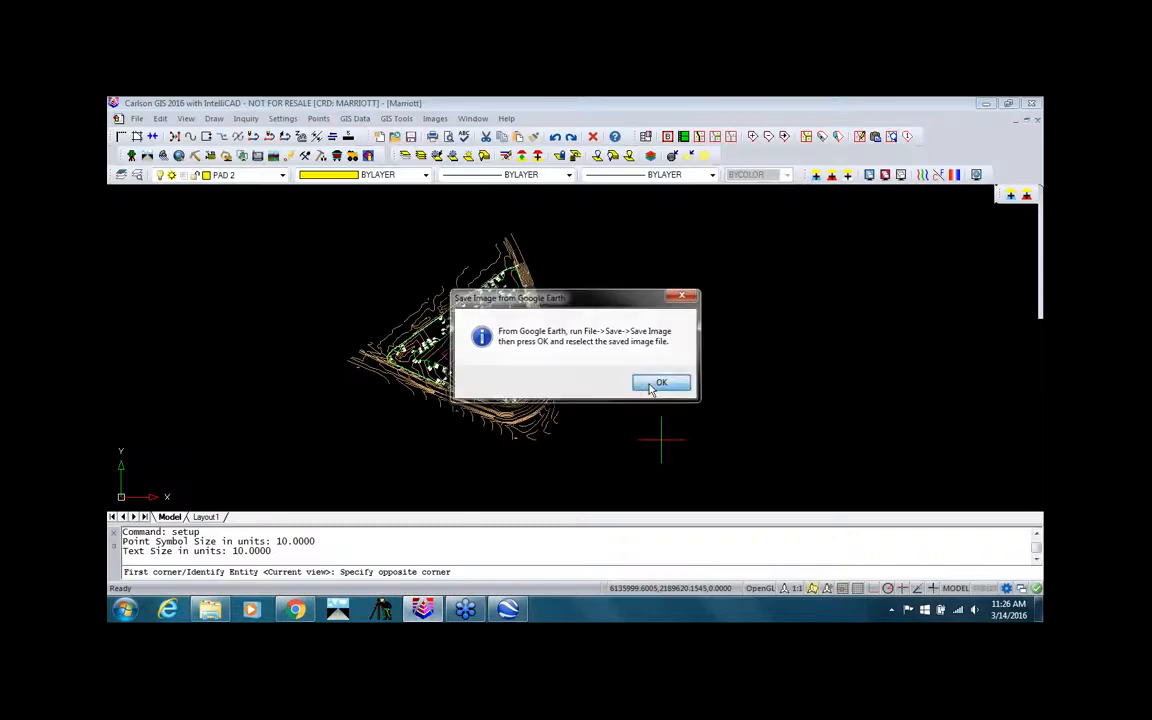
click(658, 385)
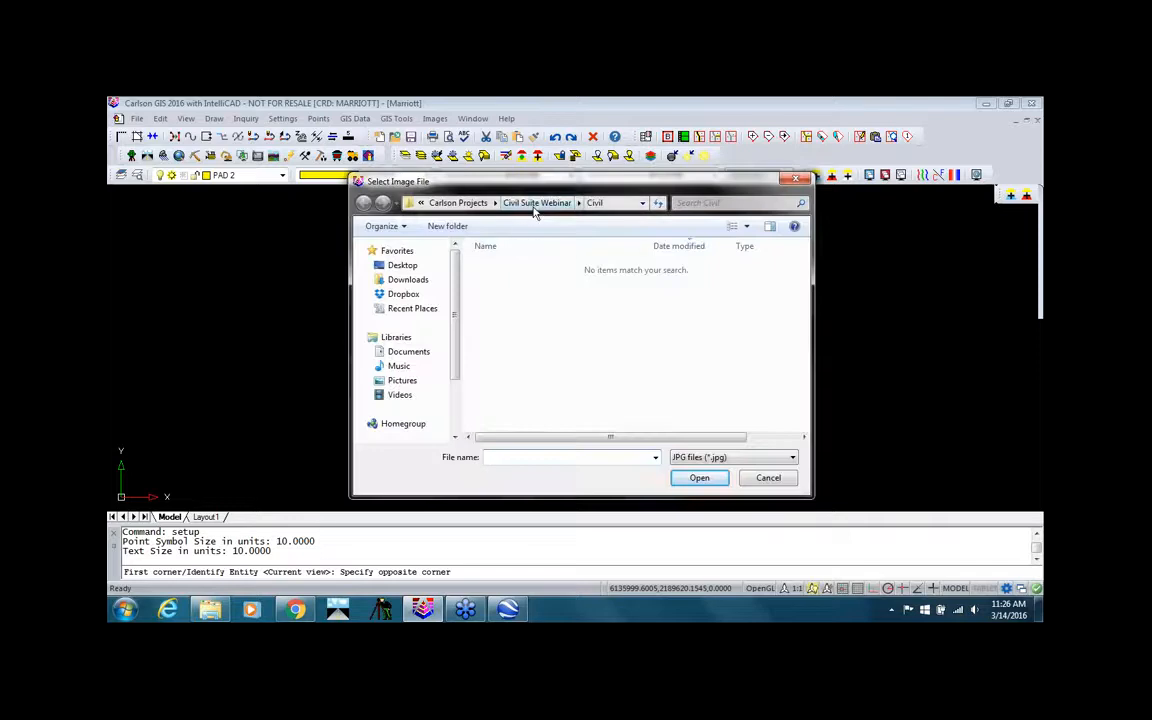
click(536, 204)
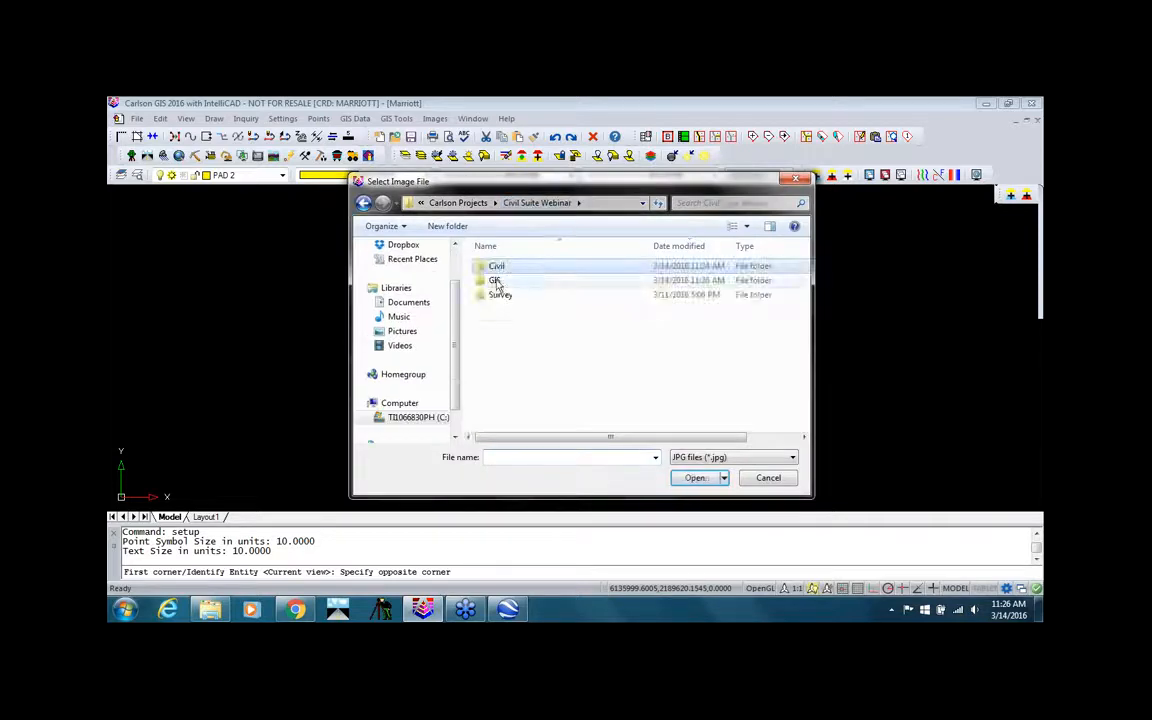
double_click(492, 279)
click(528, 311)
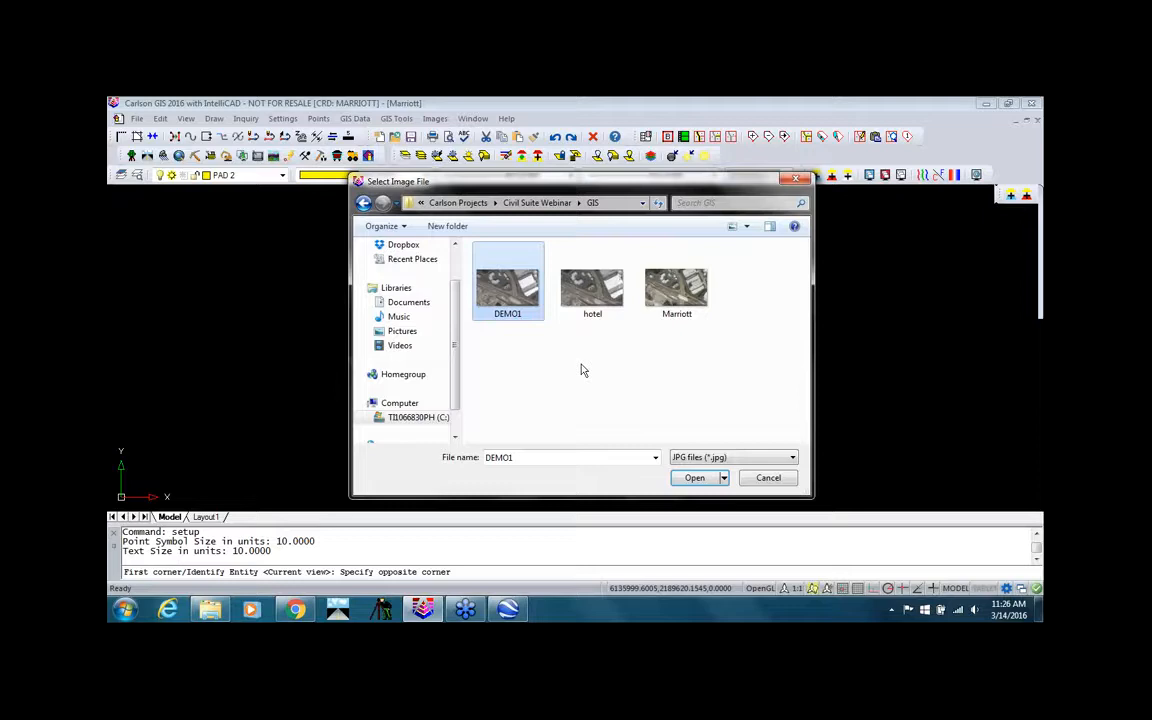
click(694, 478)
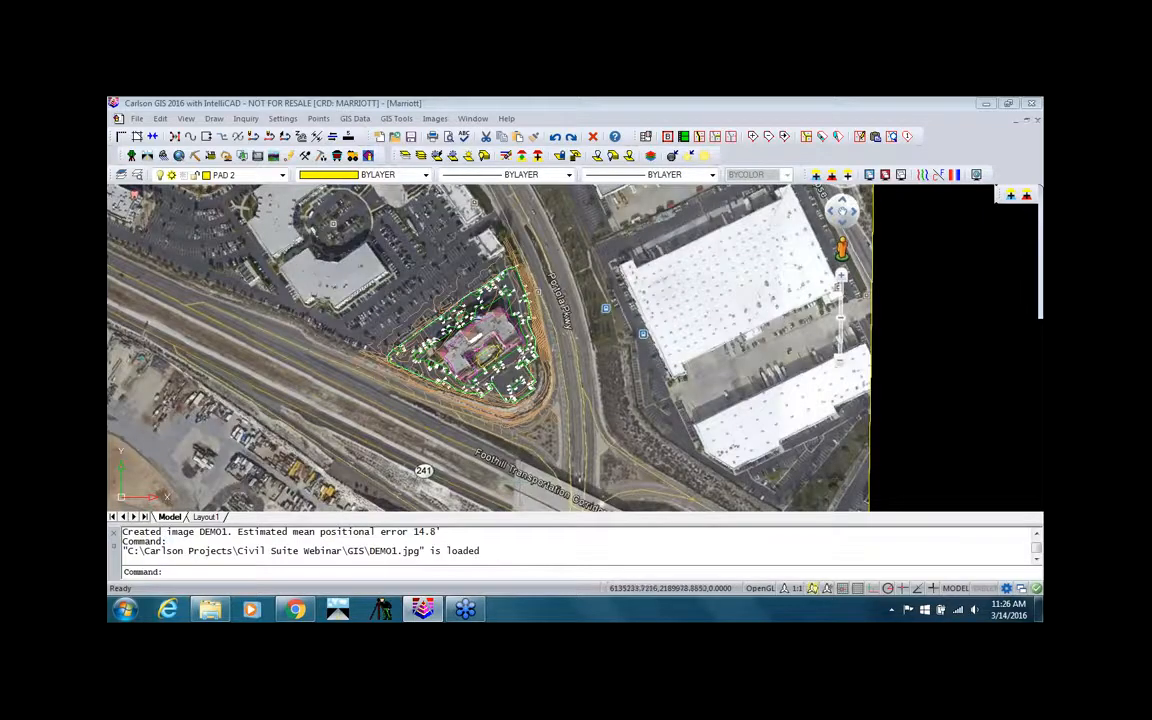
middle_drag(504, 410, 536, 422)
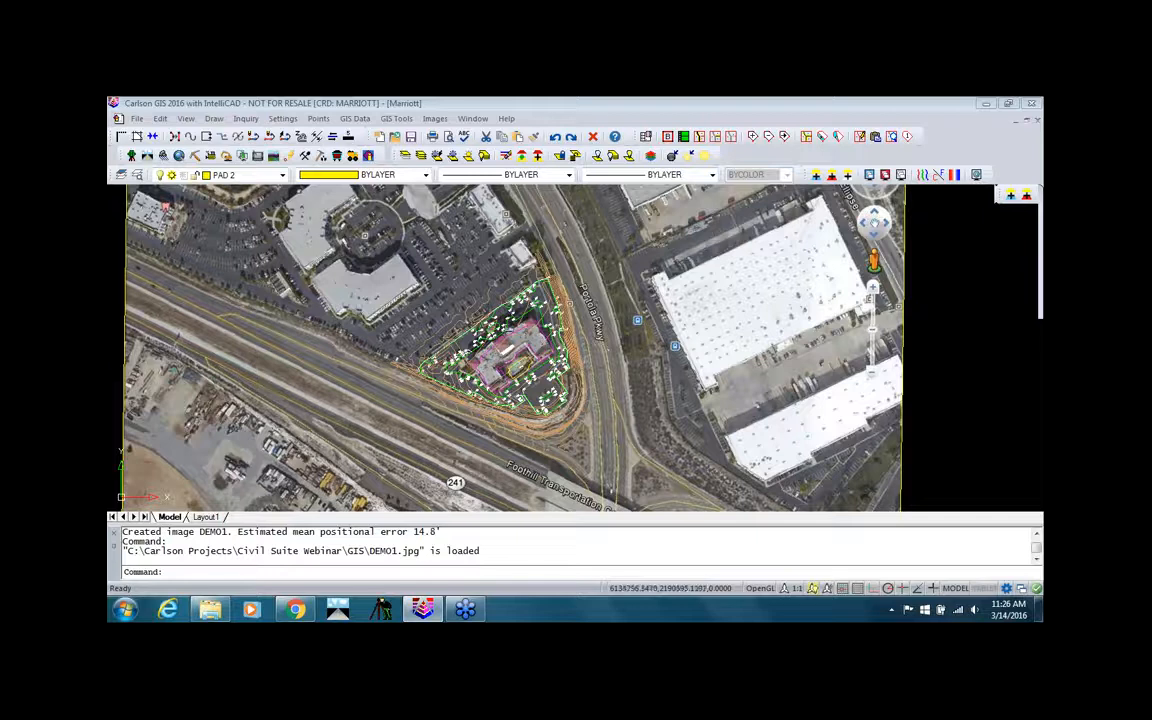
Start a Google Earth export draped on Google terrain, with the output file named DEMO in the Gis folder.
click(135, 119)
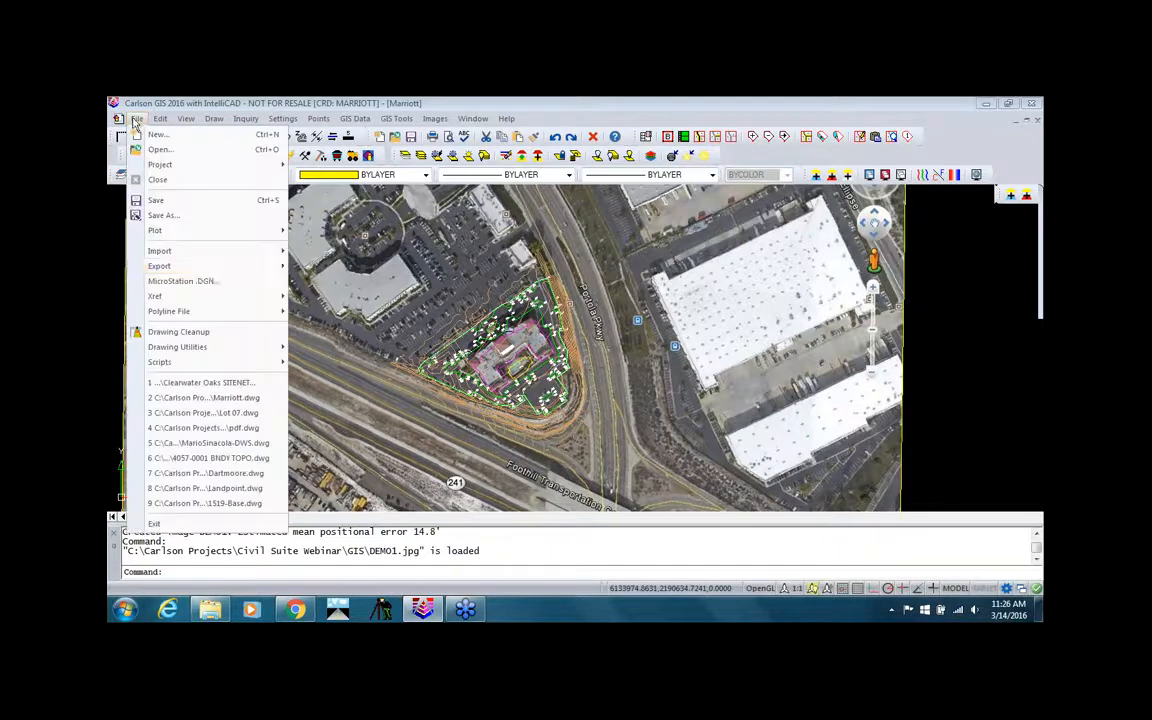
mouse_move(195, 270)
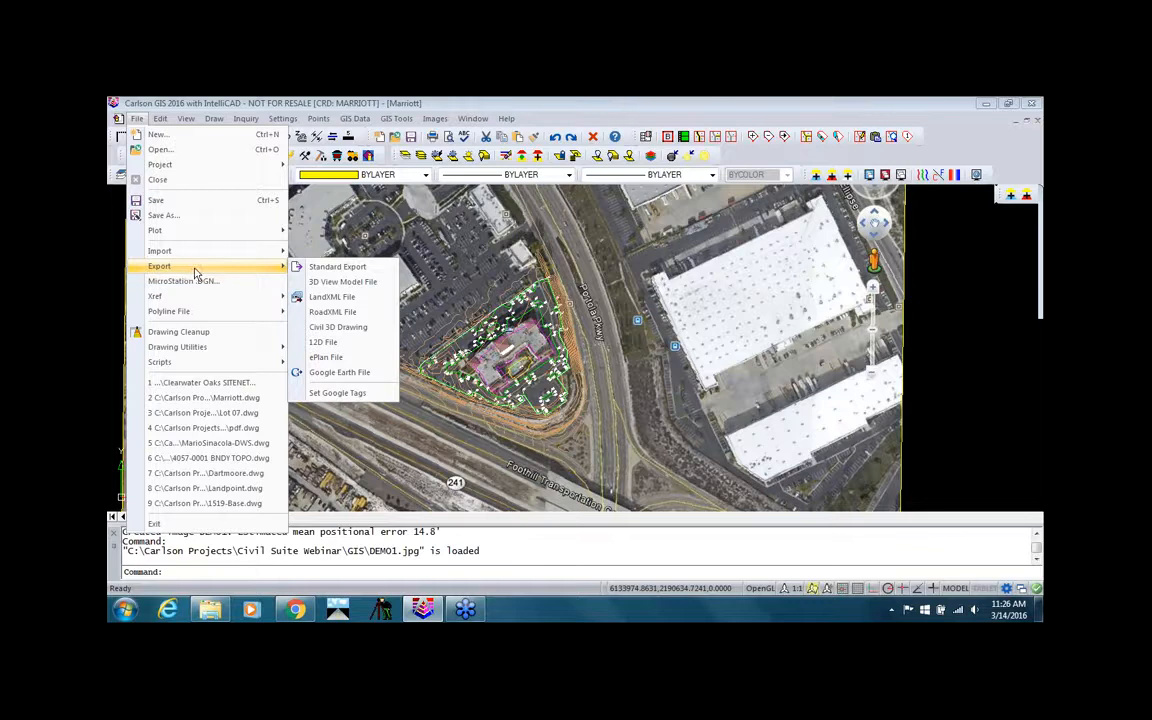
click(339, 372)
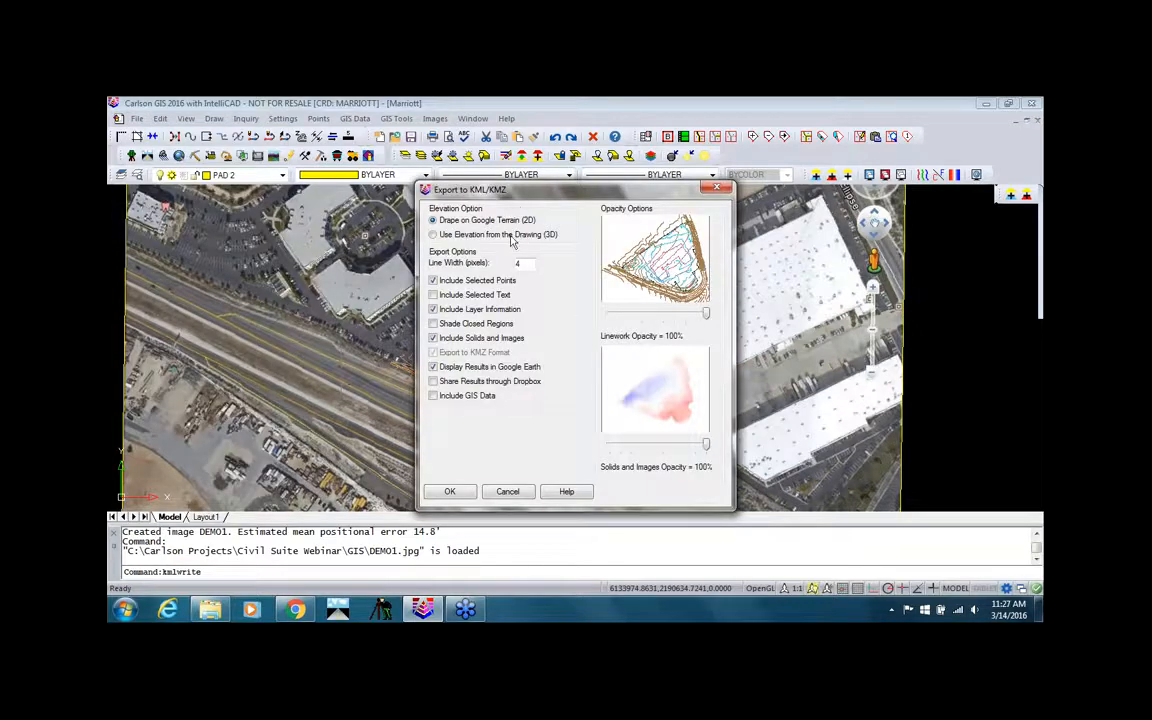
click(450, 492)
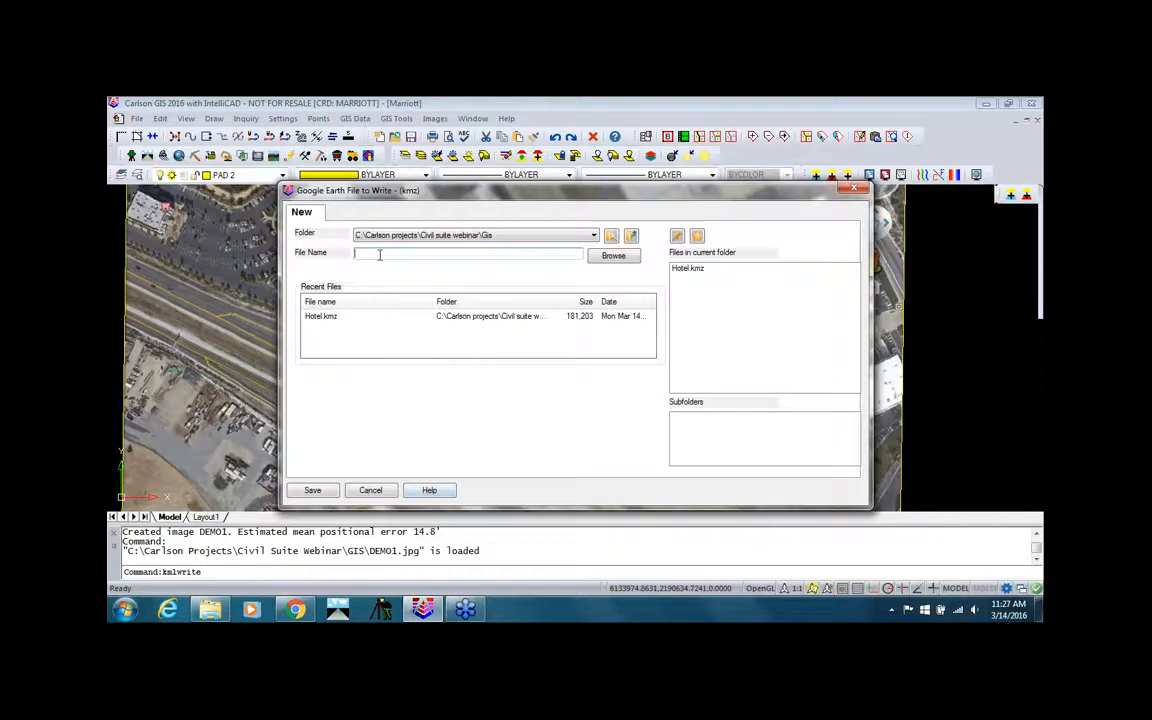
text(DEMO)
click(312, 490)
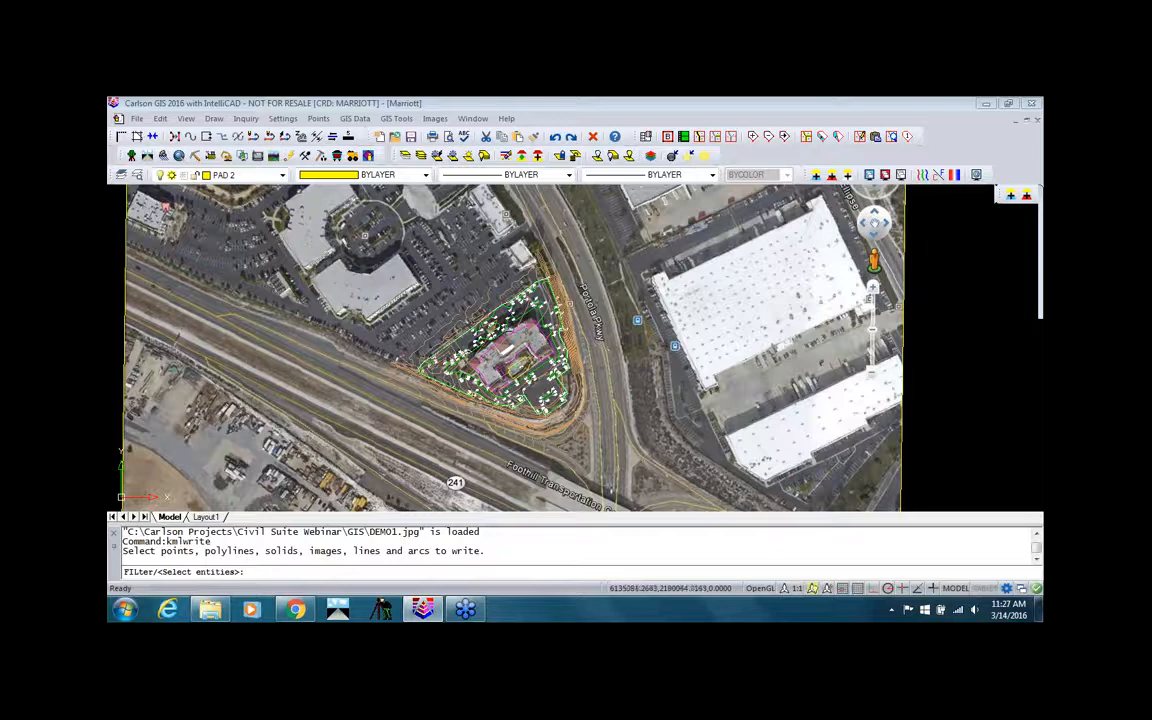
Select all entities in the Marriott drawing and write them to the Google Earth file.
click(172, 381)
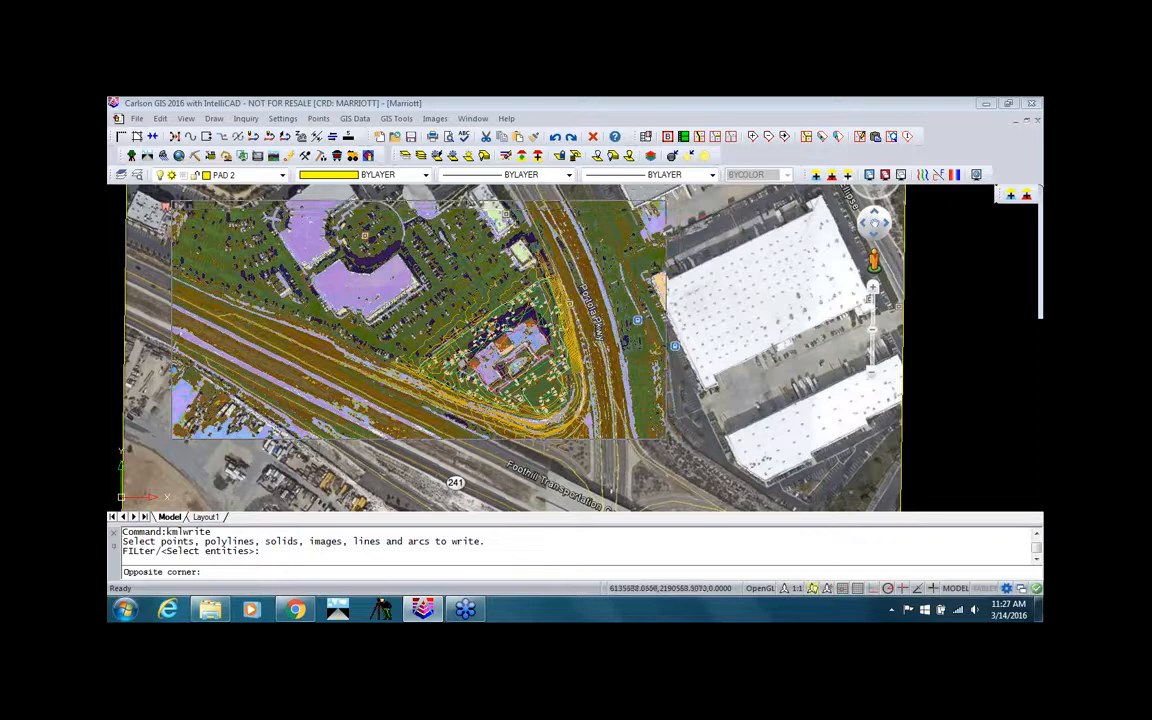
click(665, 201)
text(ALL)
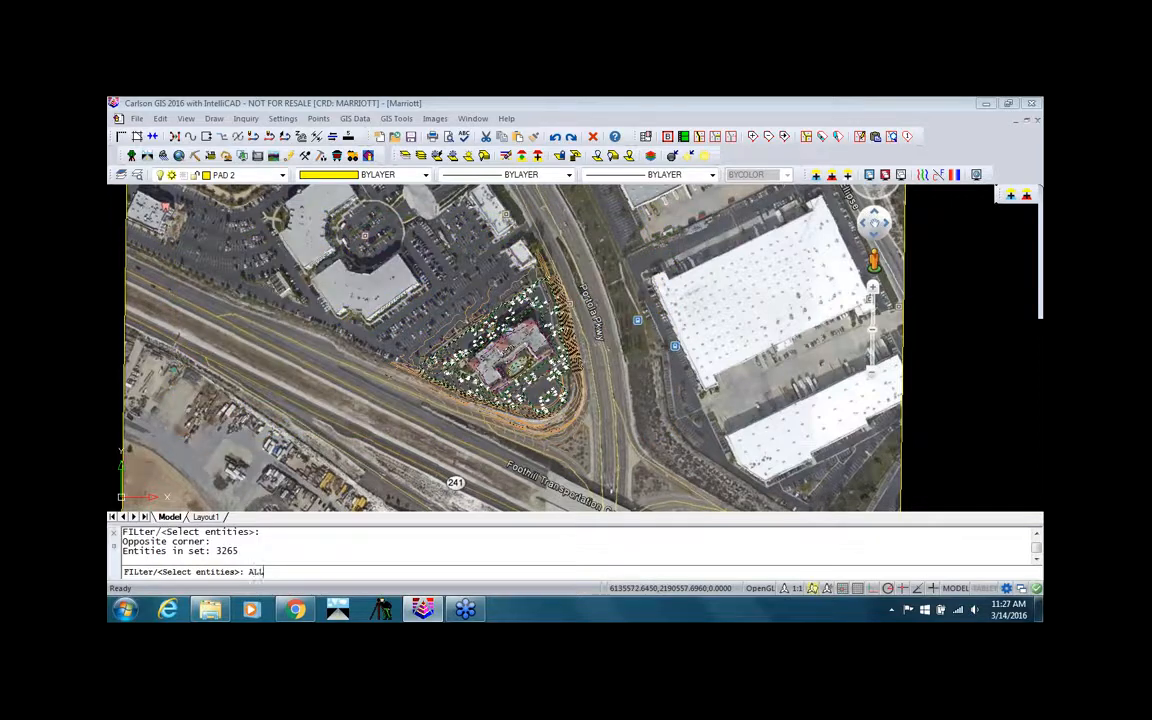
key(Return)
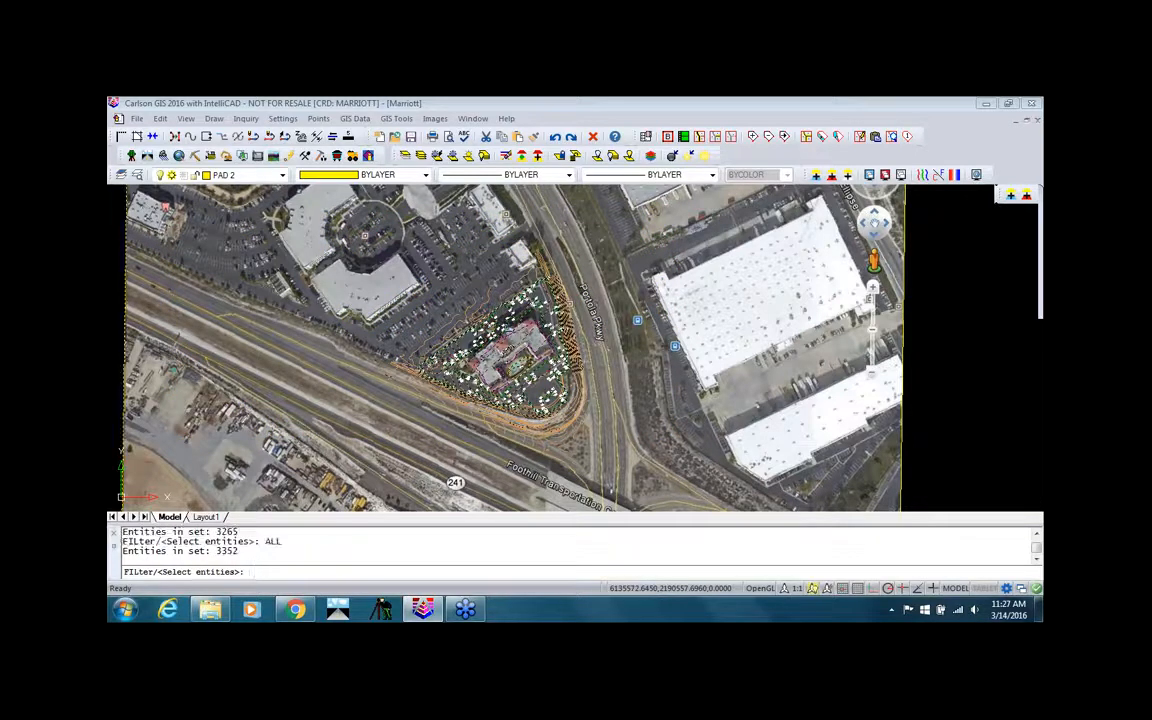
key(Return)
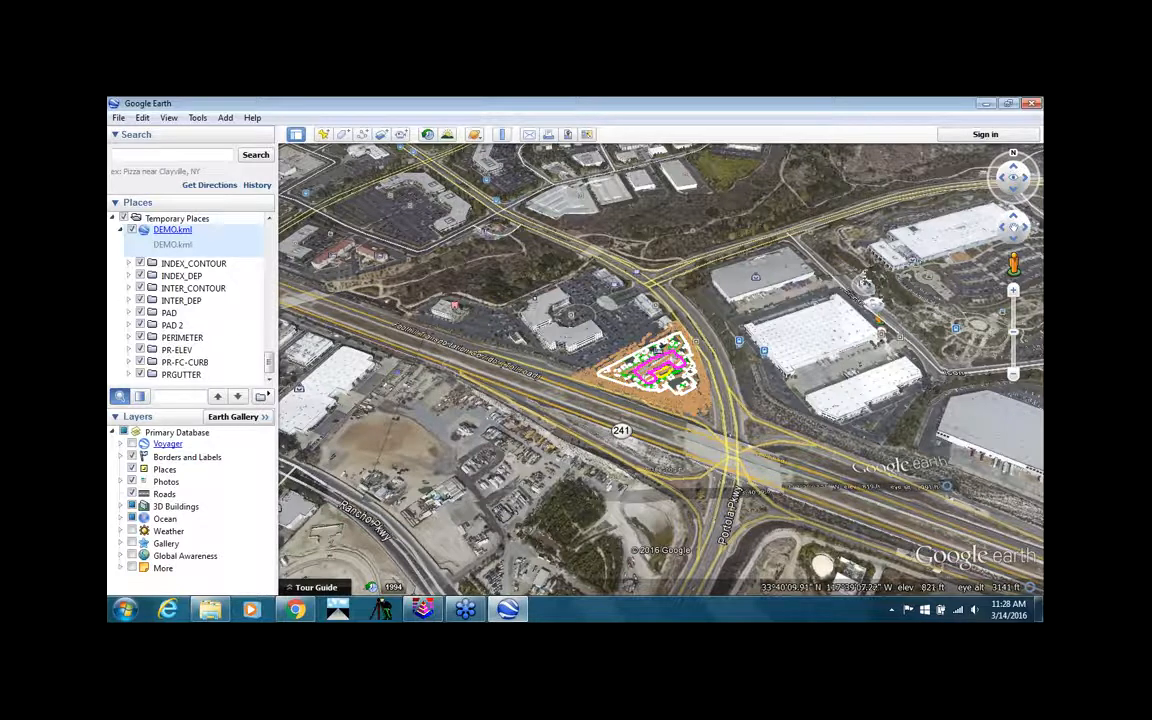
Return to Carlson, switch to the Hydrology module, and review the structure and pipe label settings for the sewer plan view.
click(983, 104)
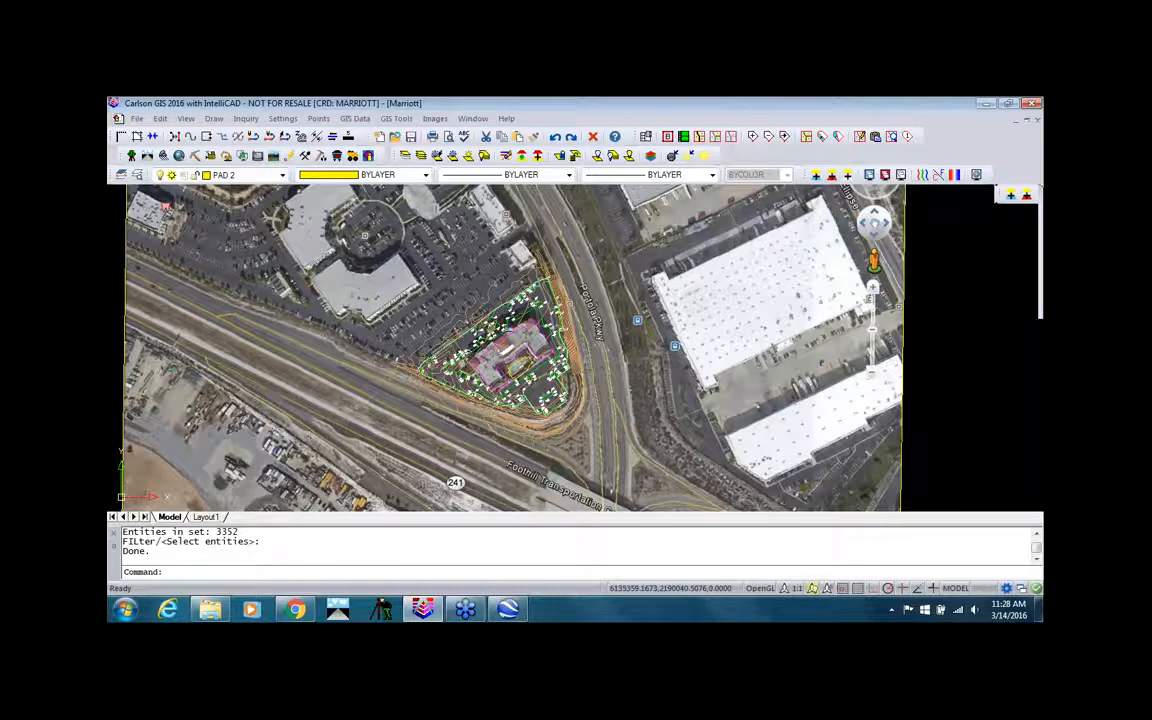
click(163, 158)
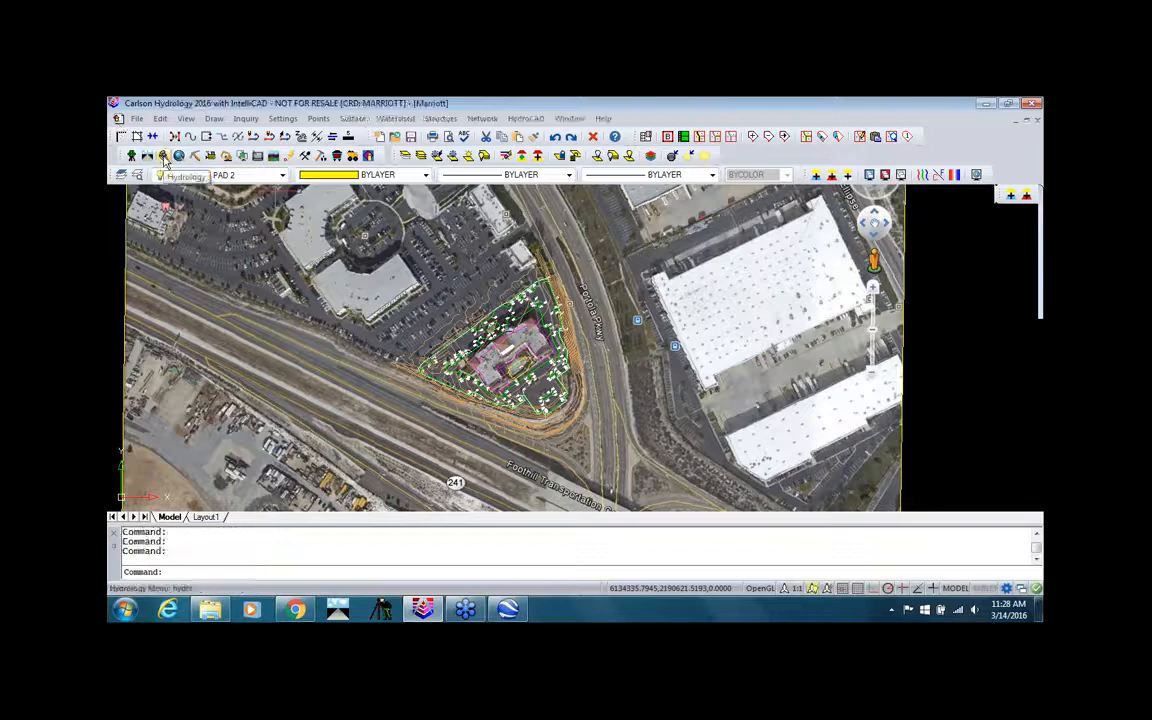
click(434, 121)
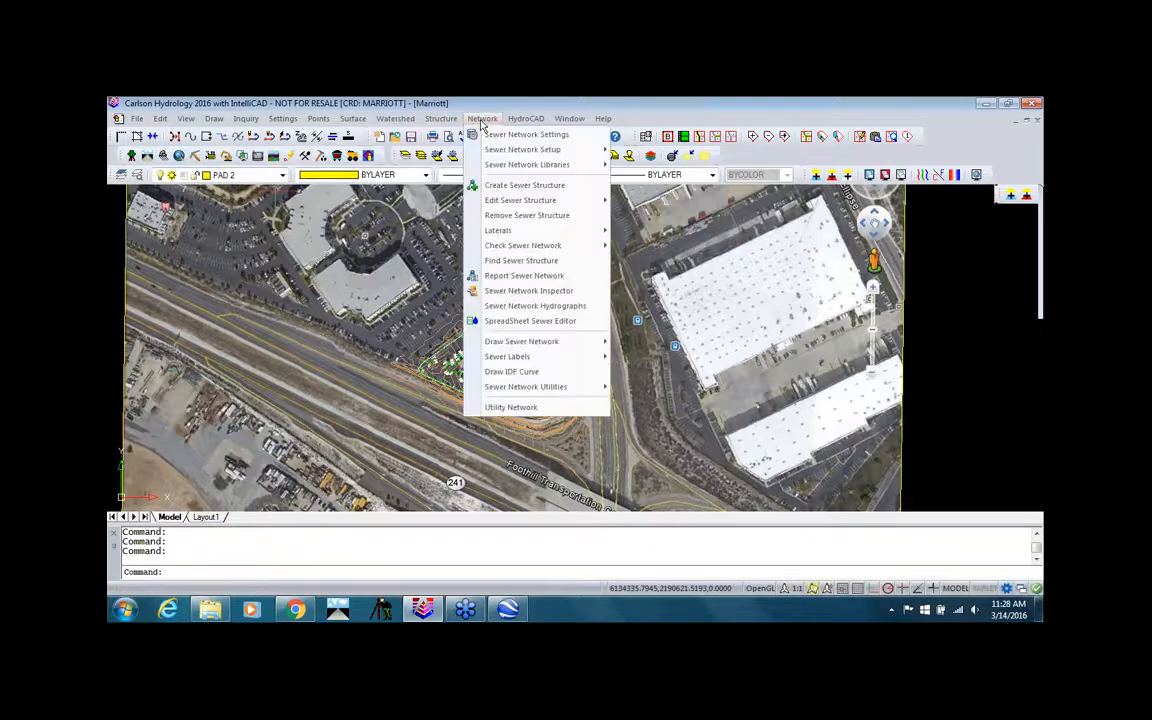
mouse_move(489, 166)
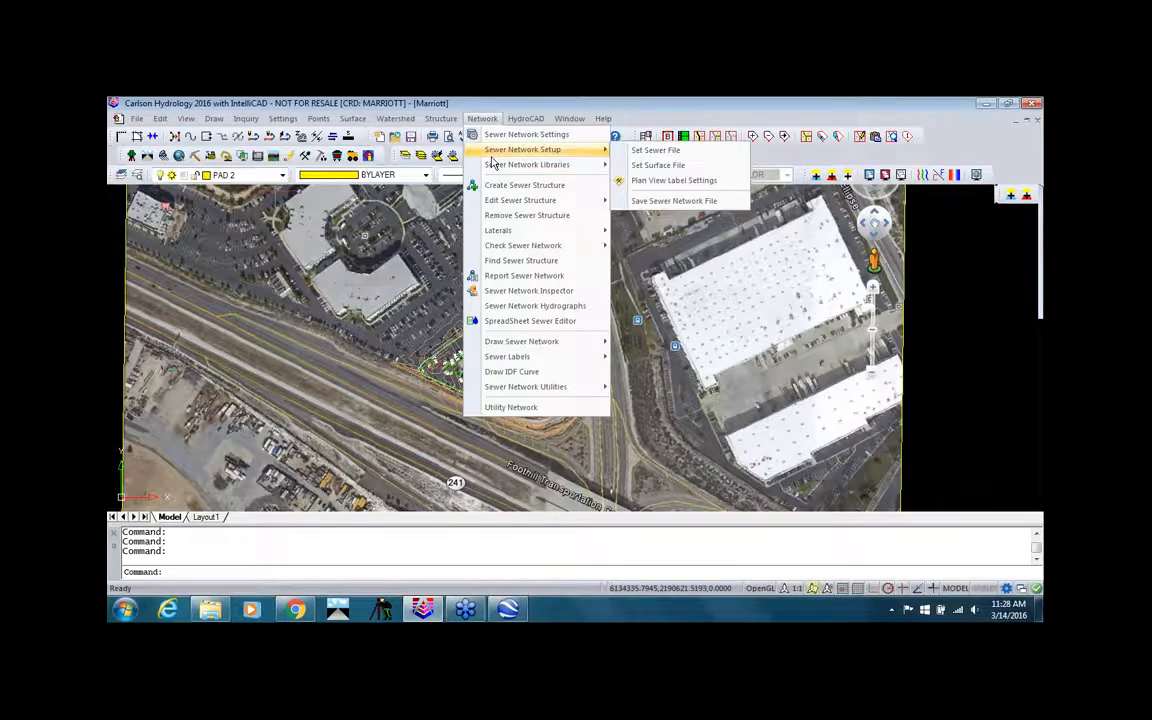
click(667, 181)
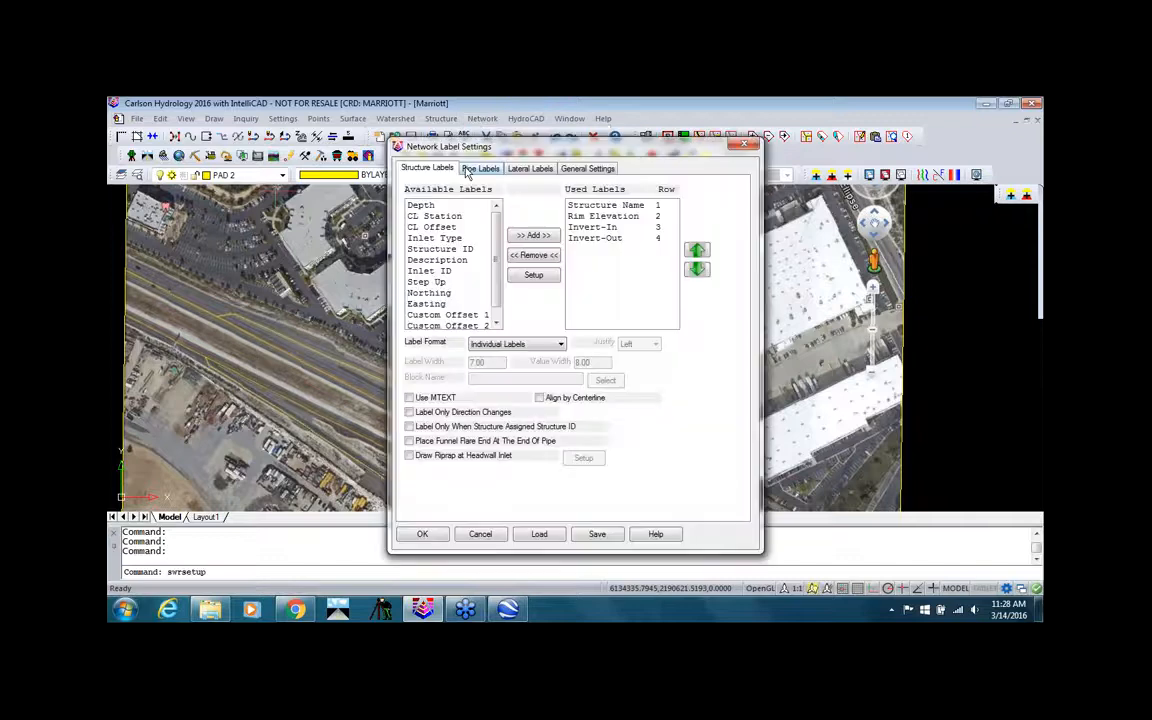
click(479, 168)
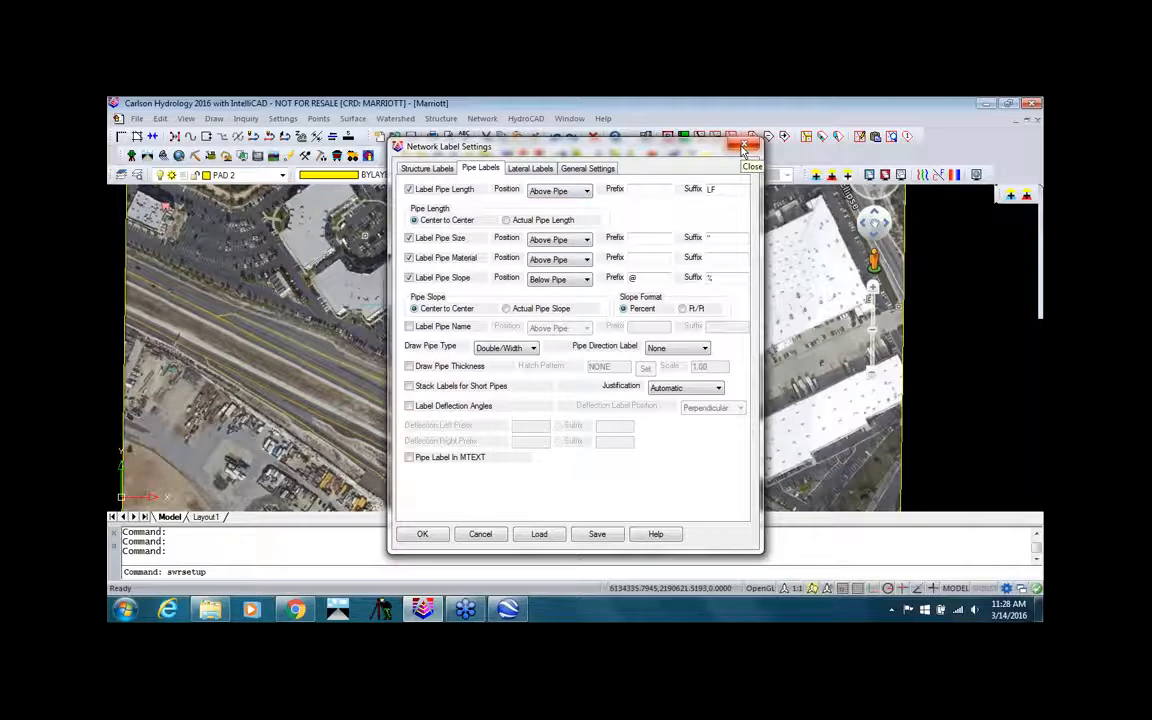
click(438, 170)
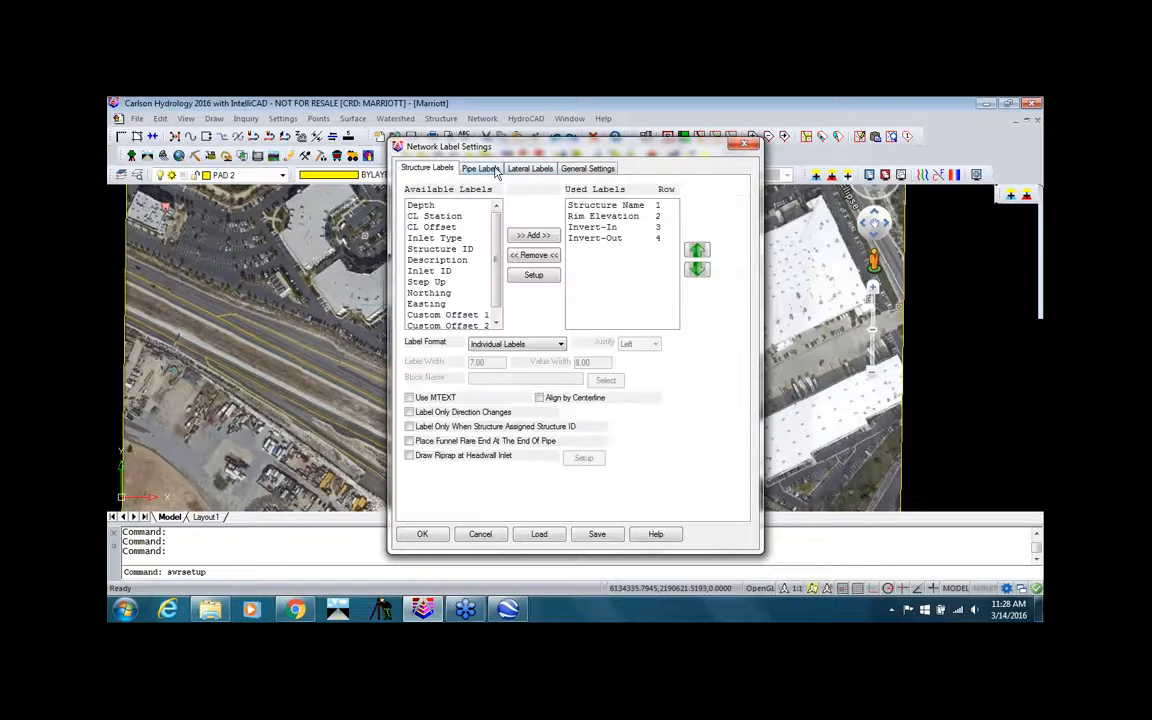
Set the length decimals to 0 in the general sewer network label settings and accept the settings.
click(590, 169)
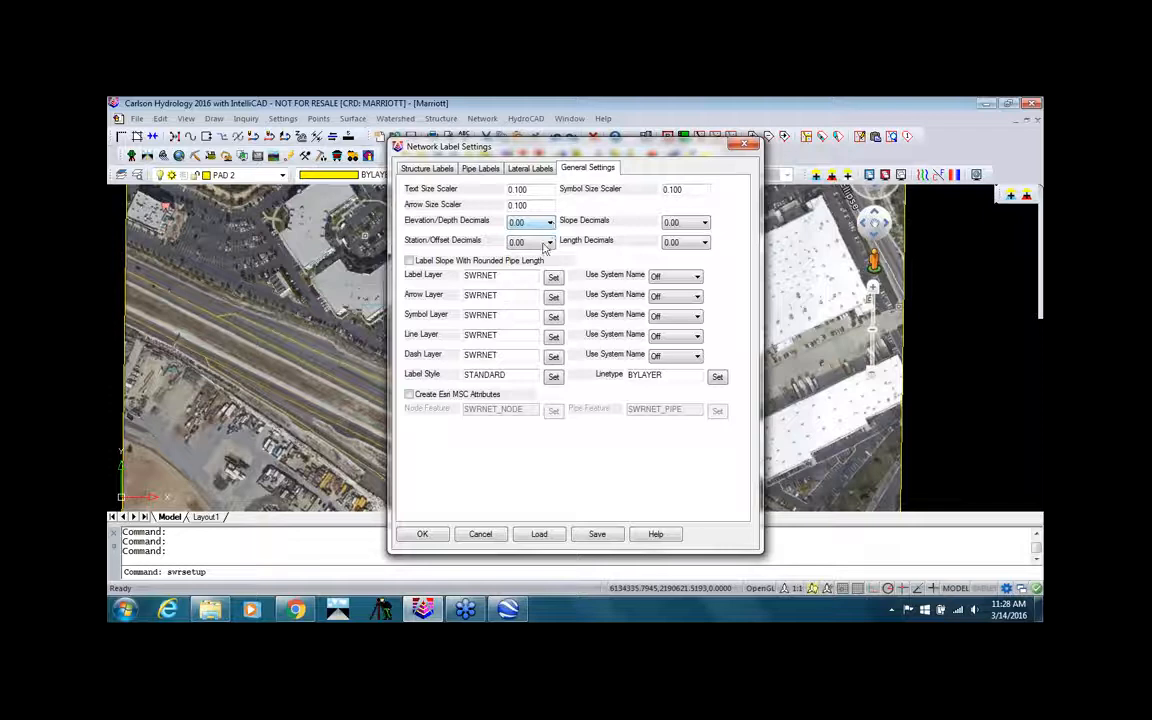
click(706, 245)
click(700, 253)
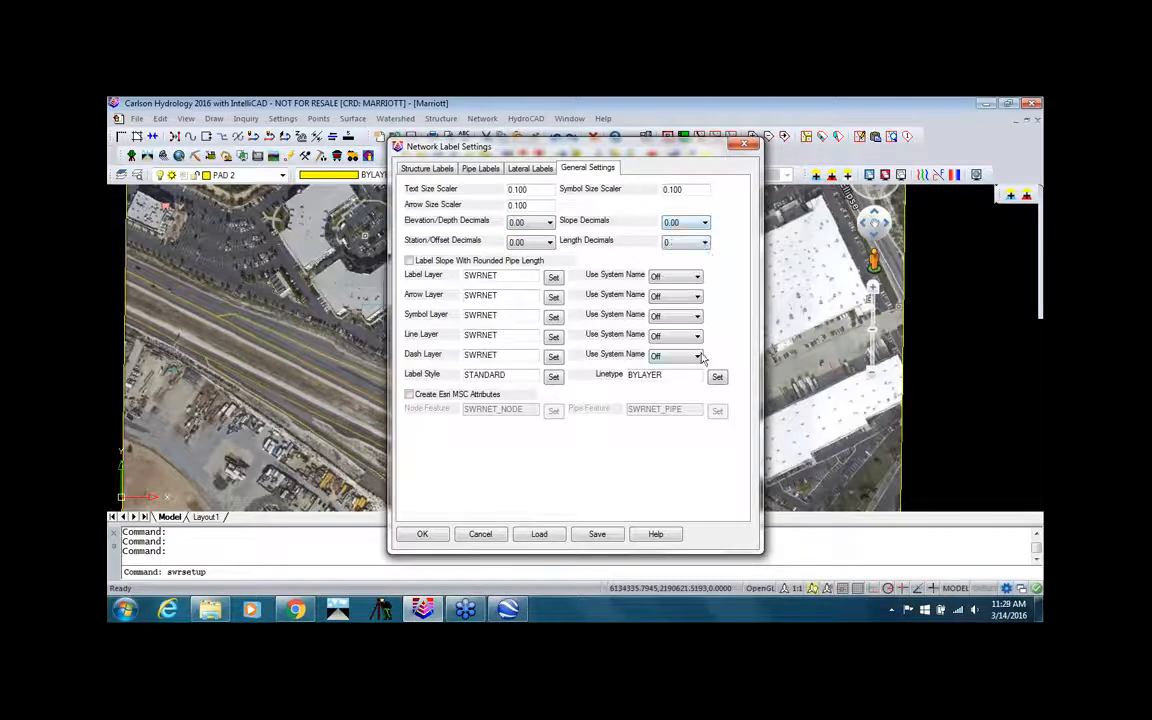
click(422, 536)
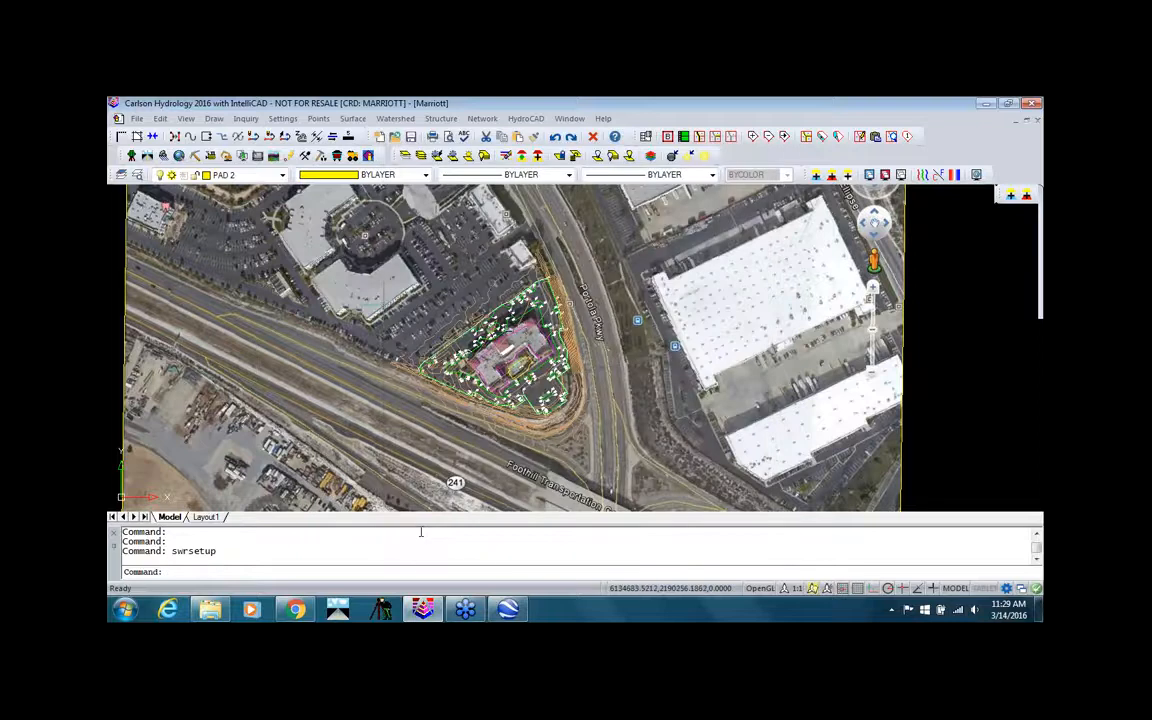
Switch to the Clearwater Oaks SITENET drawing and redraw its sewer network in plan view with the current label settings.
click(569, 118)
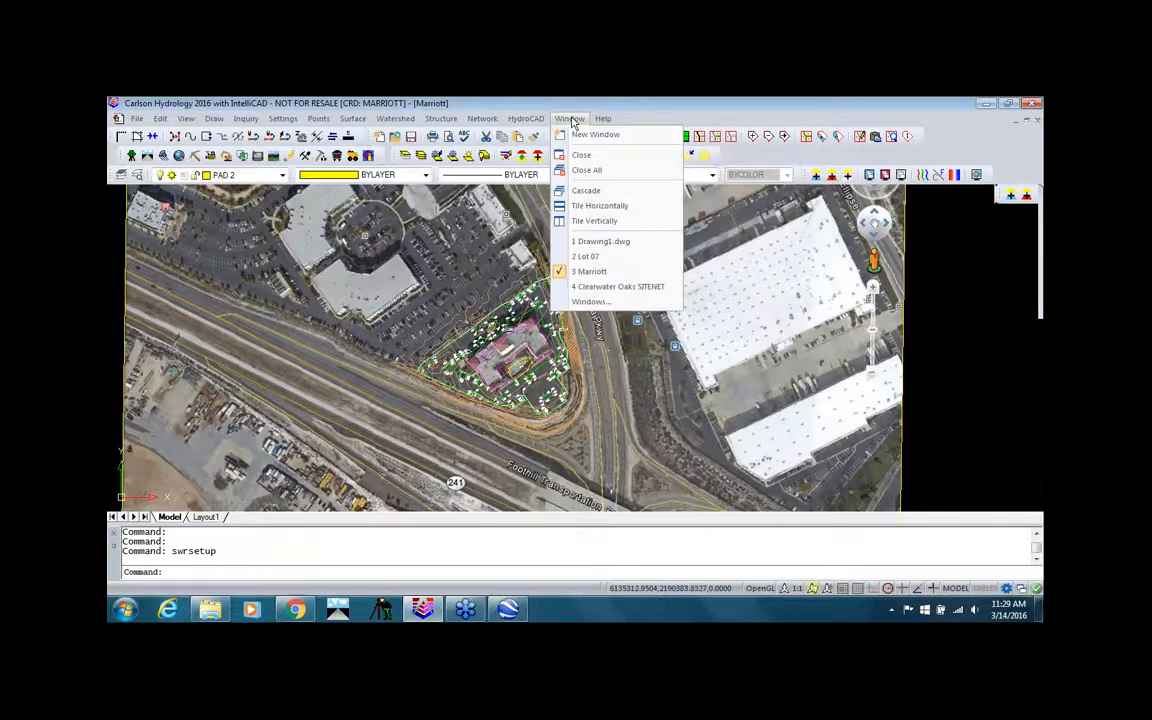
click(610, 287)
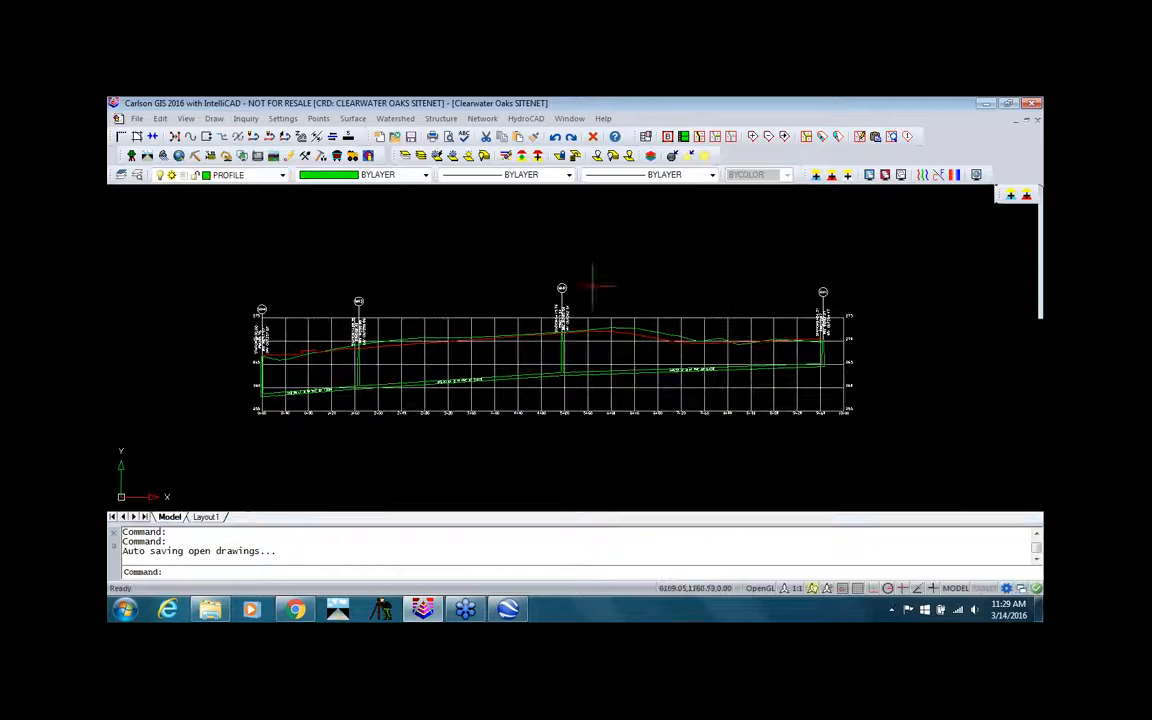
scroll(525, 320, down, 5)
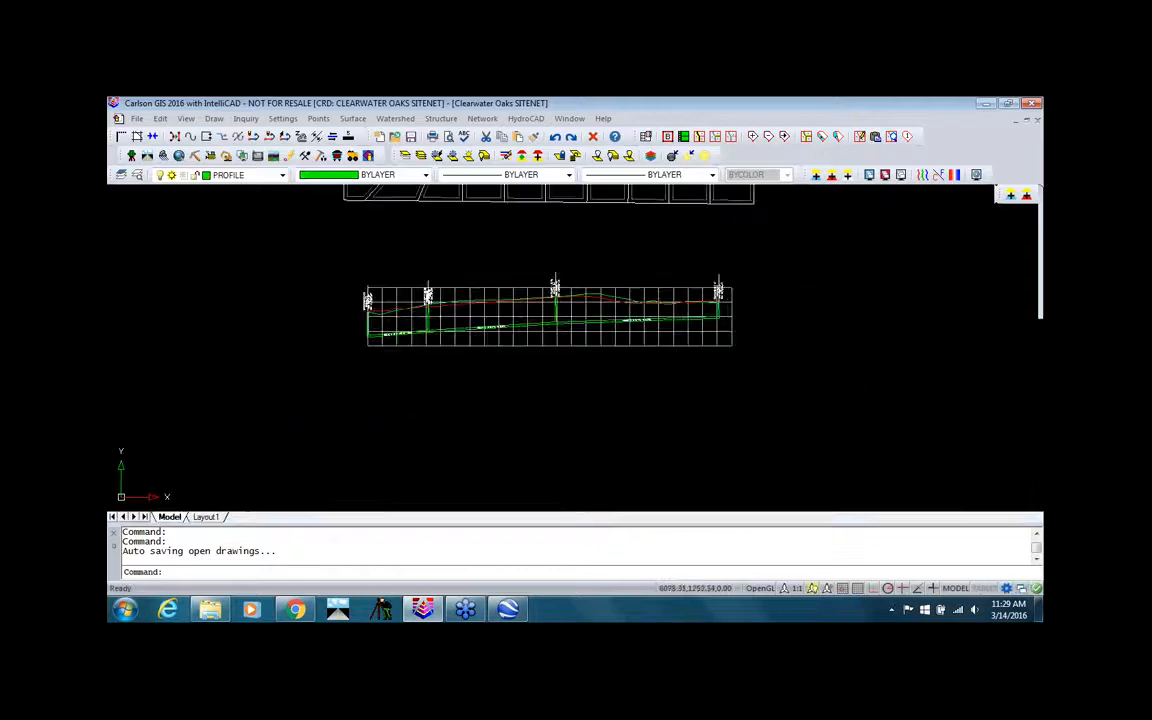
scroll(498, 264, up, 5)
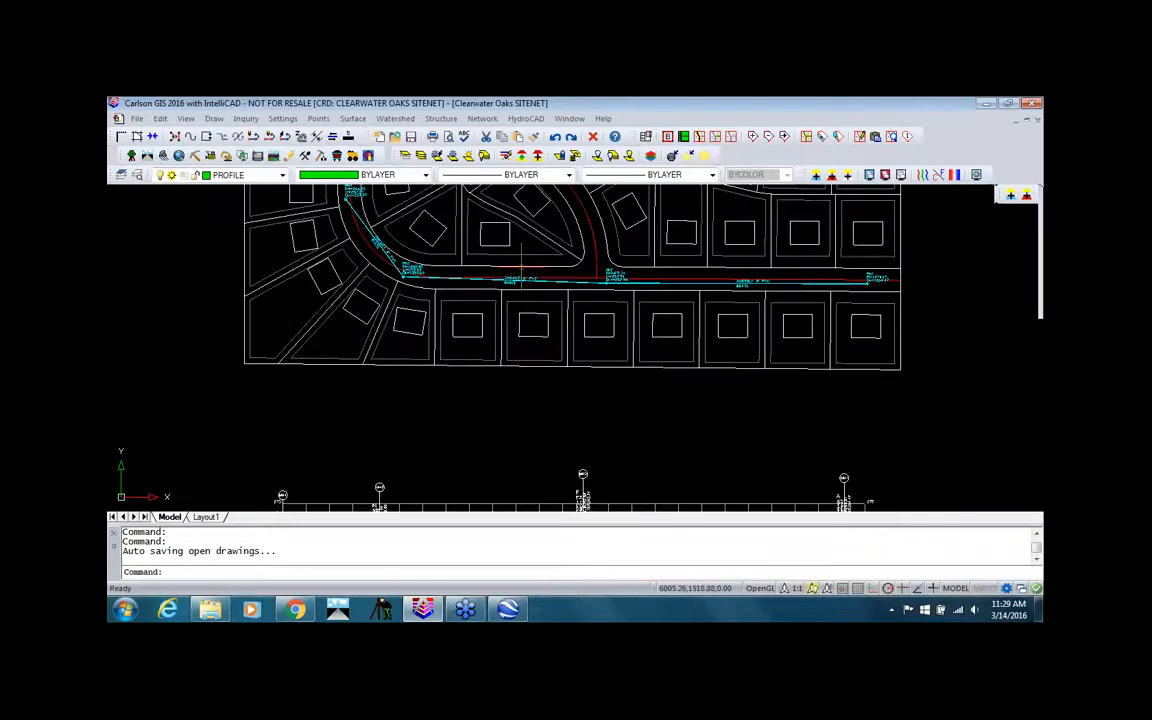
scroll(560, 485, up, 4)
scroll(605, 289, down, 4)
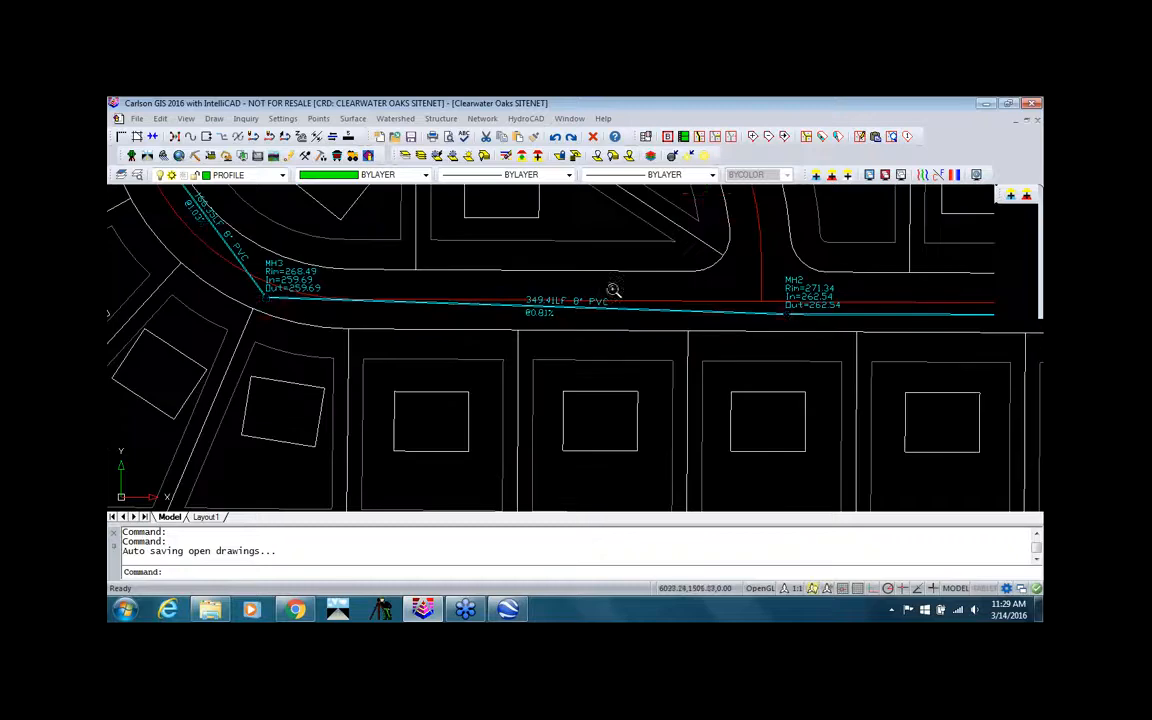
click(482, 118)
mouse_move(541, 345)
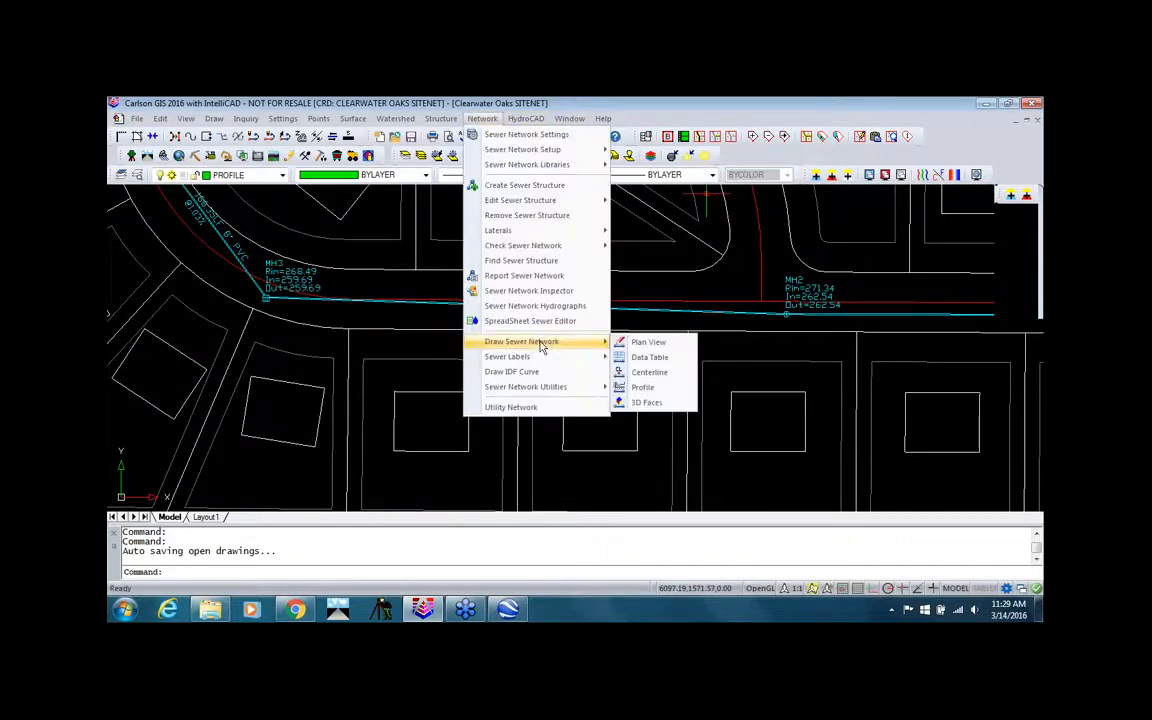
click(648, 342)
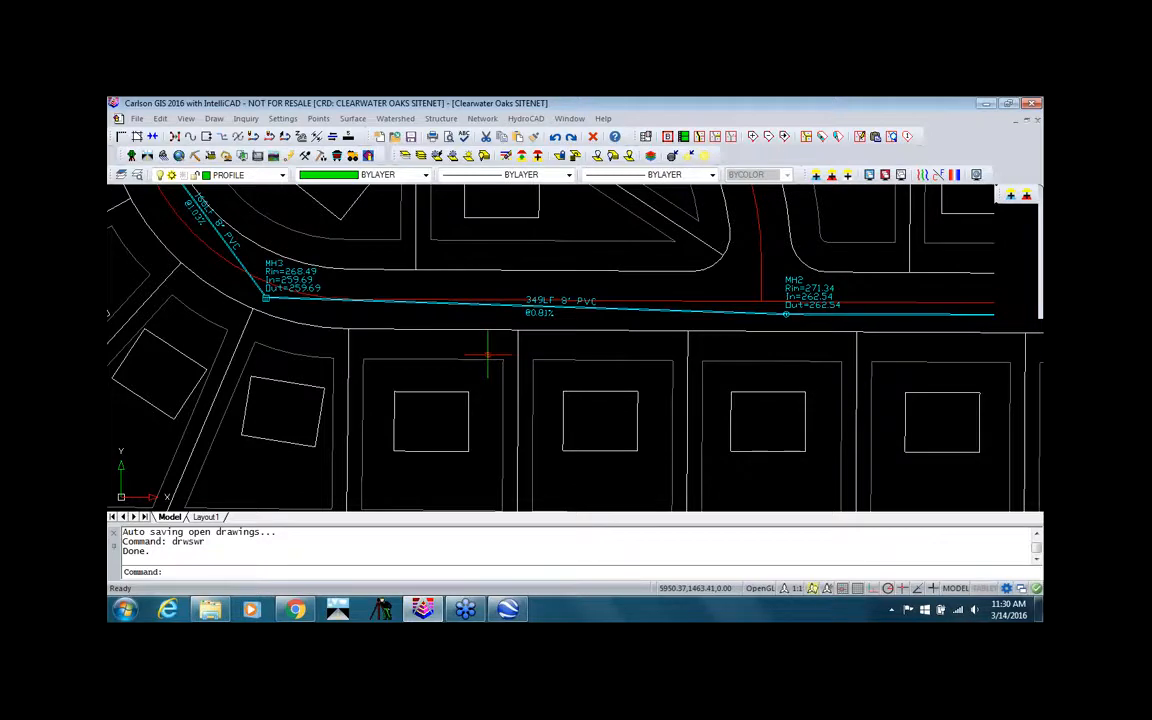
key(Escape)
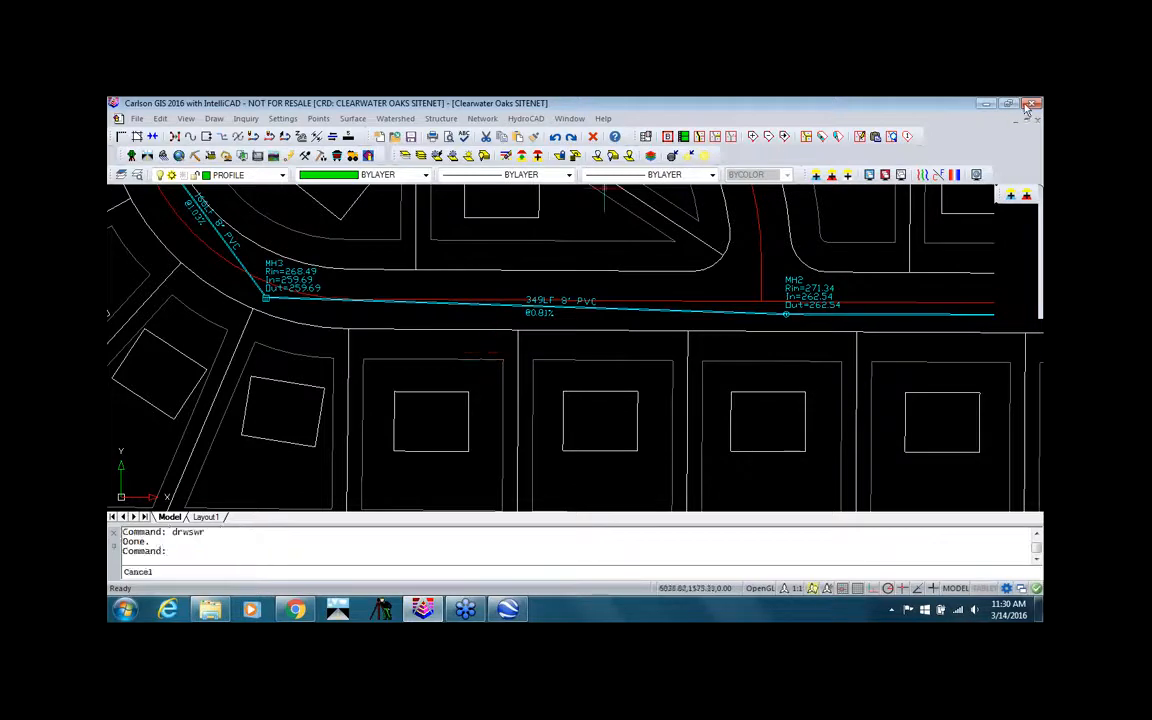
click(1031, 104)
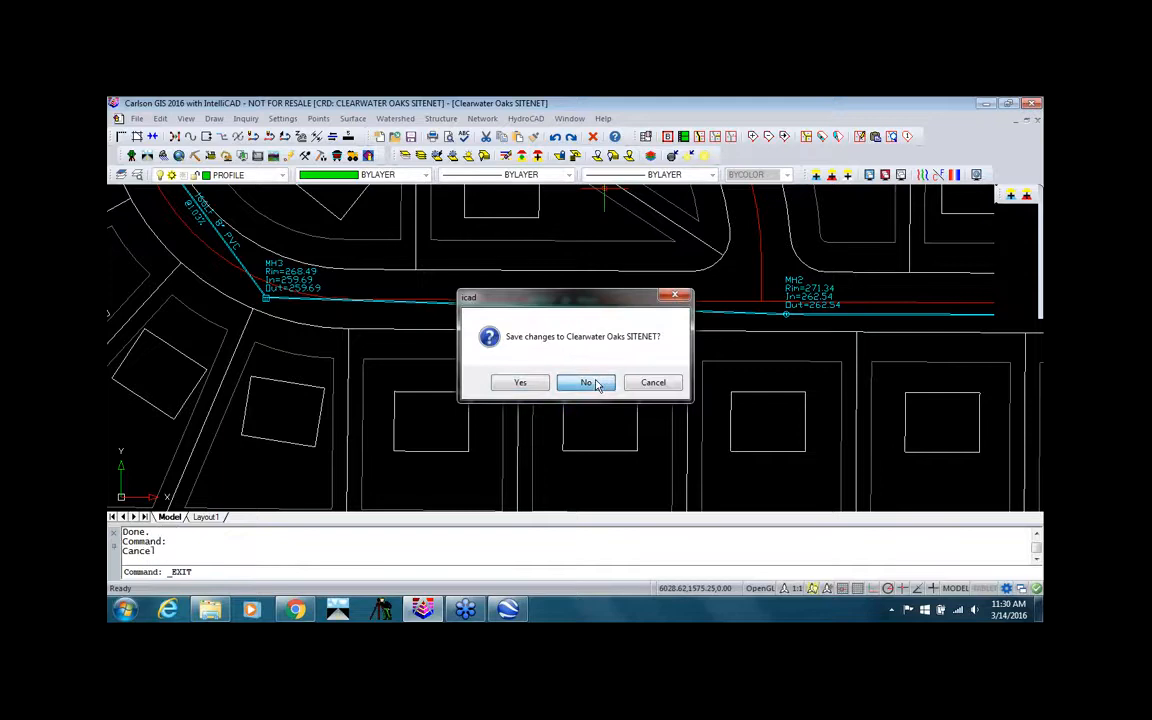
click(651, 383)
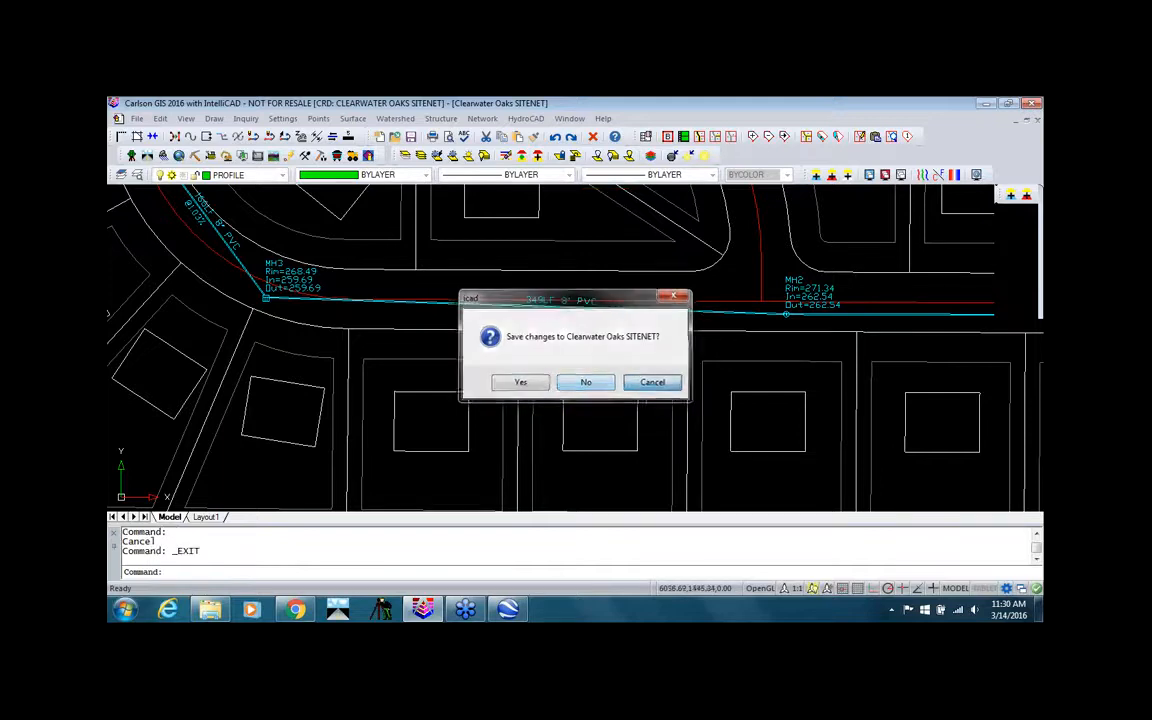